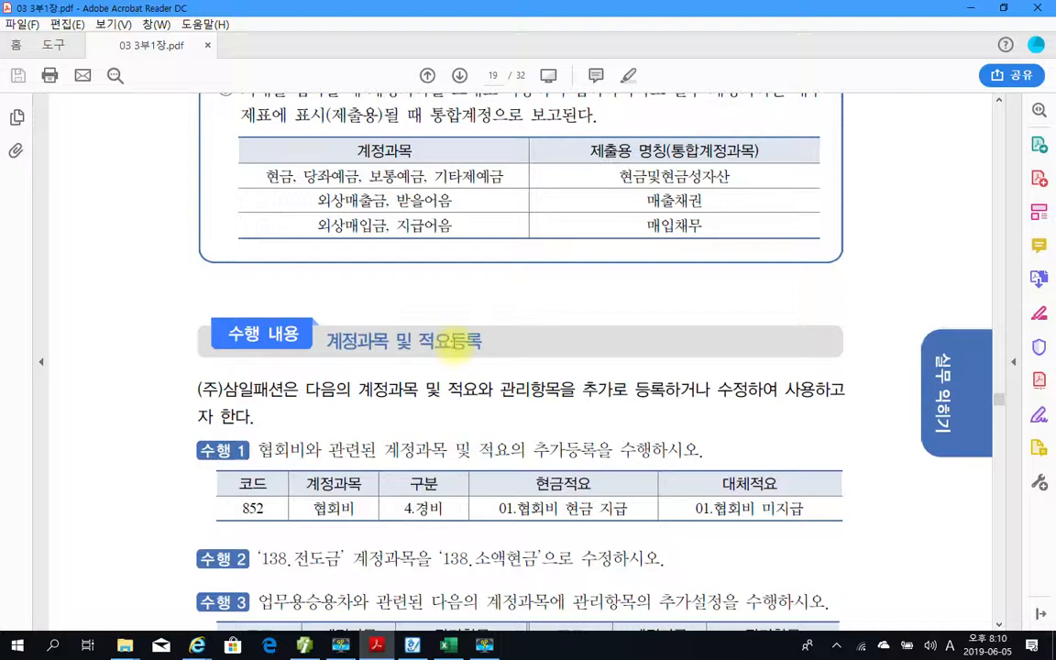
Review the 계정과목 및 적요등록 exercise in the PDF, and open 계정과목및적요등록 in the accounting program.
scroll(454, 340, down, 1)
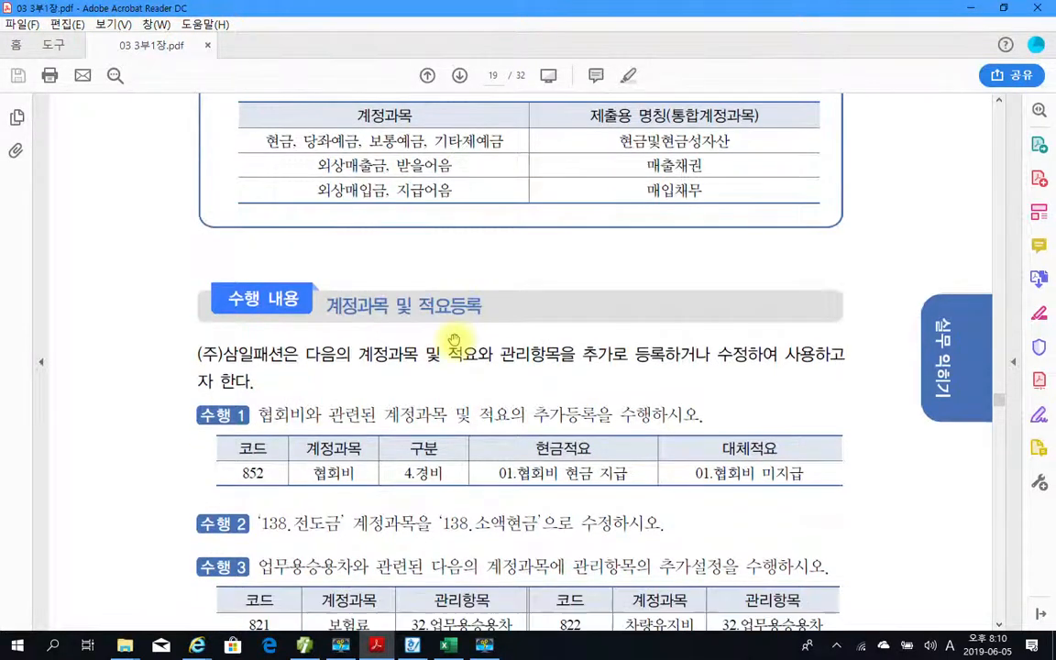
scroll(454, 337, down, 1)
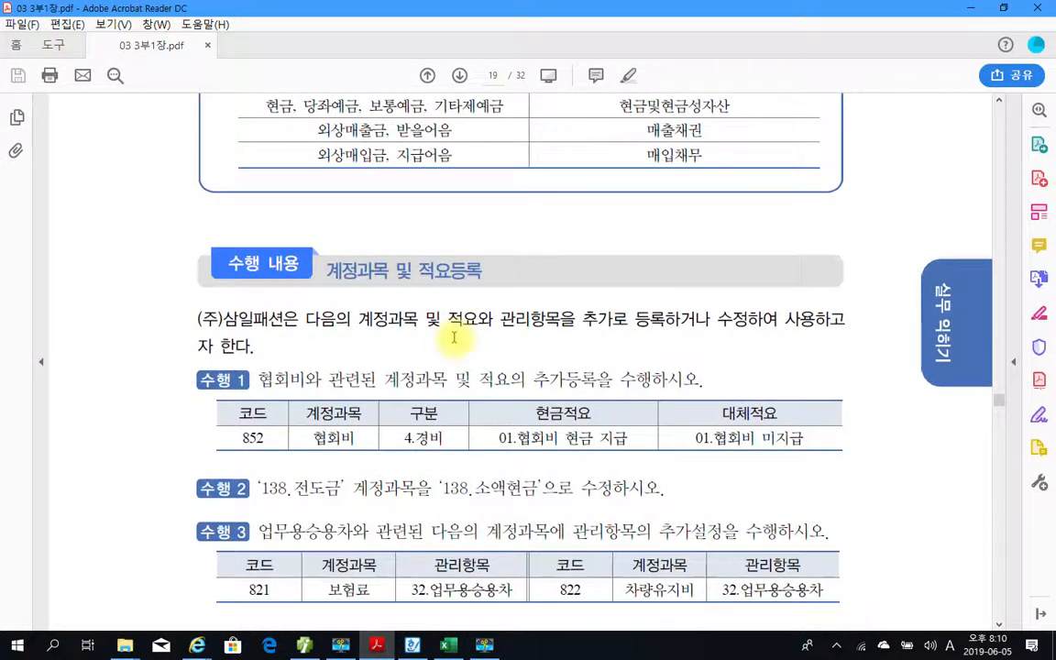
click(304, 646)
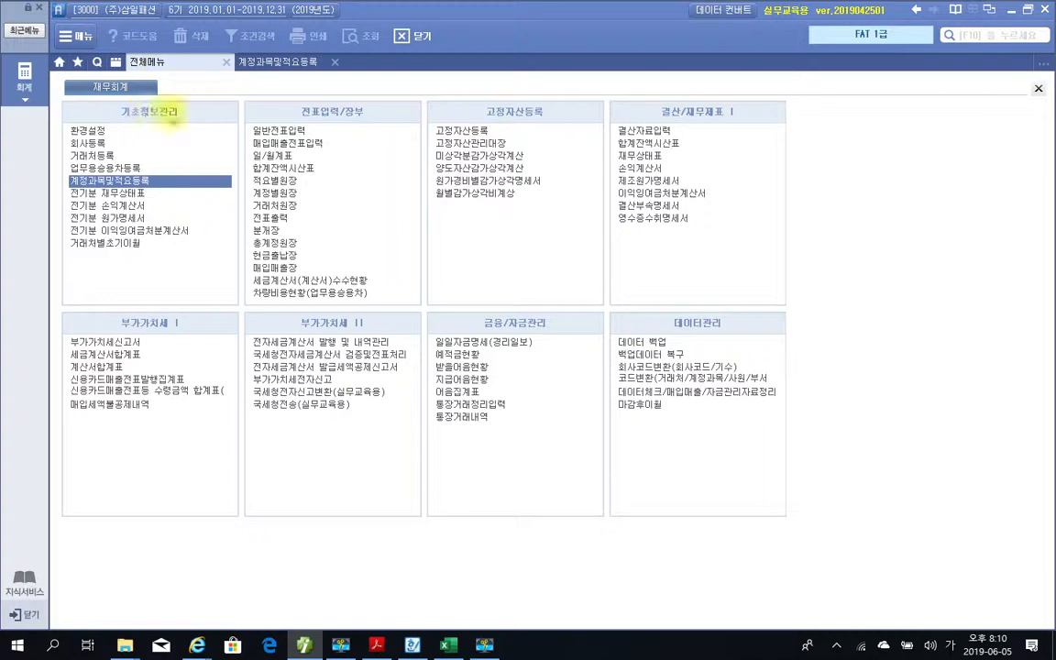
click(137, 180)
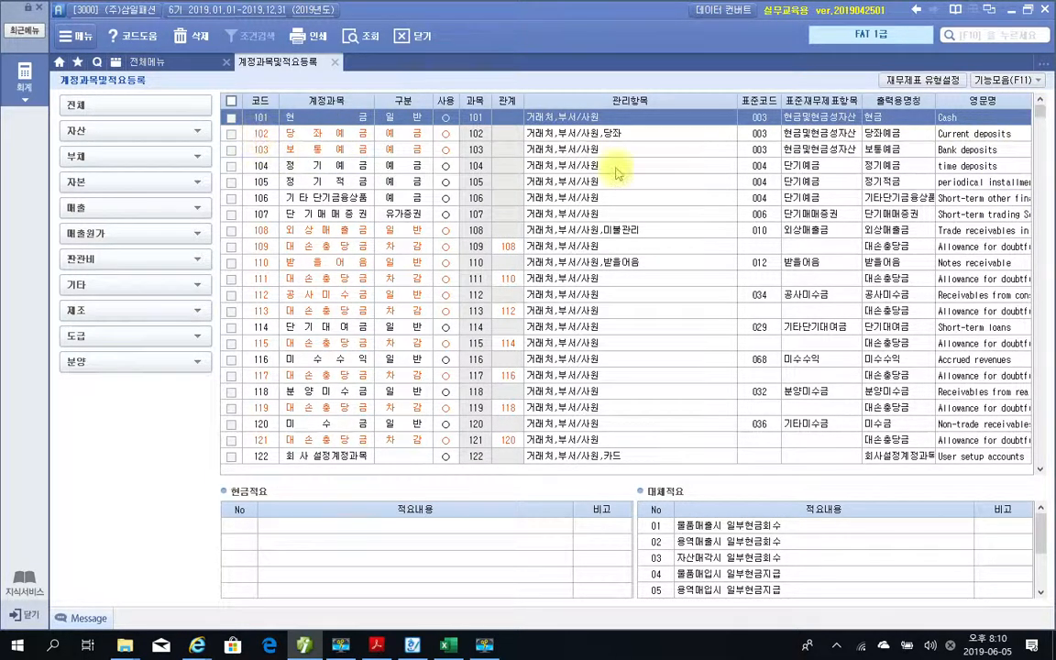
Look through the account list from code 101 to 999, including the 500 and 800 ranges, and return to the first accounts.
click(1042, 147)
click(1042, 146)
drag(1042, 147, 1036, 483)
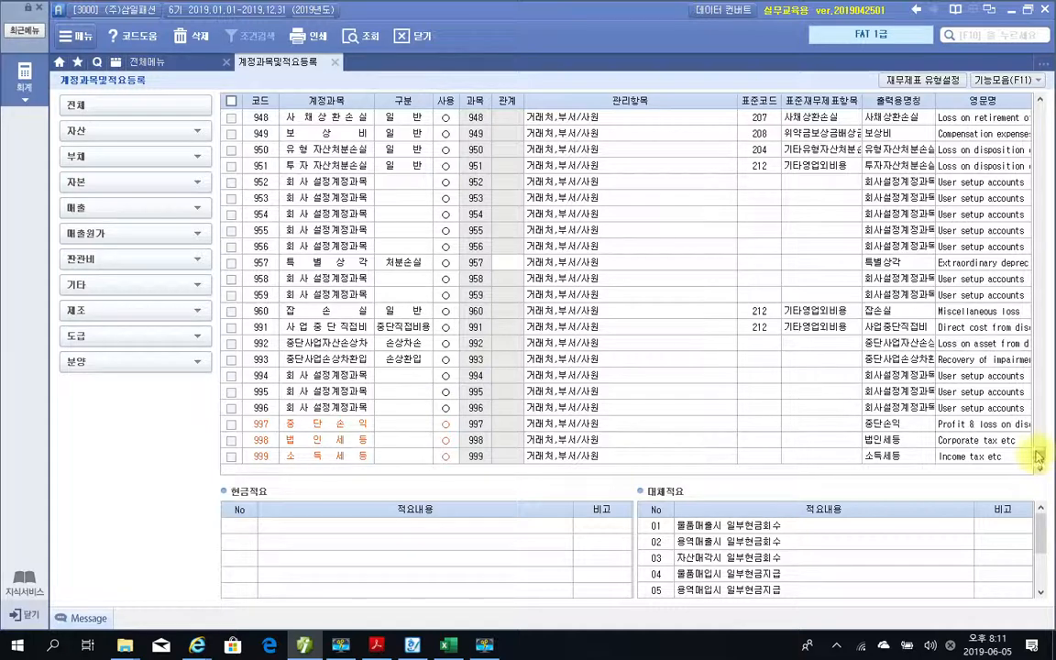
drag(1039, 458, 1039, 390)
scroll(275, 320, up, 1)
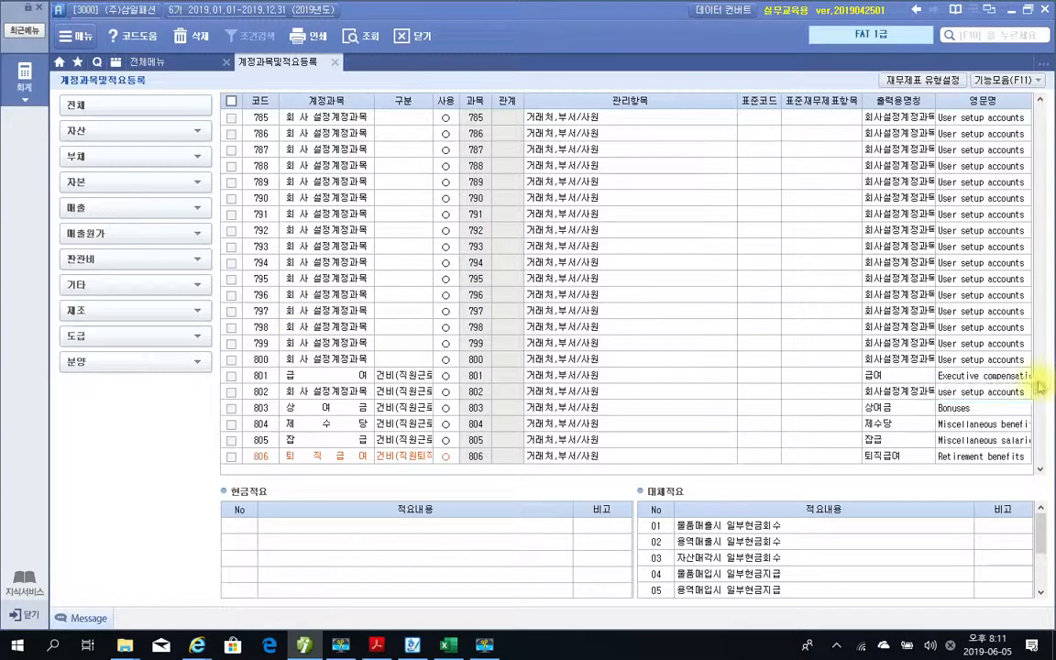
drag(1037, 390, 1040, 284)
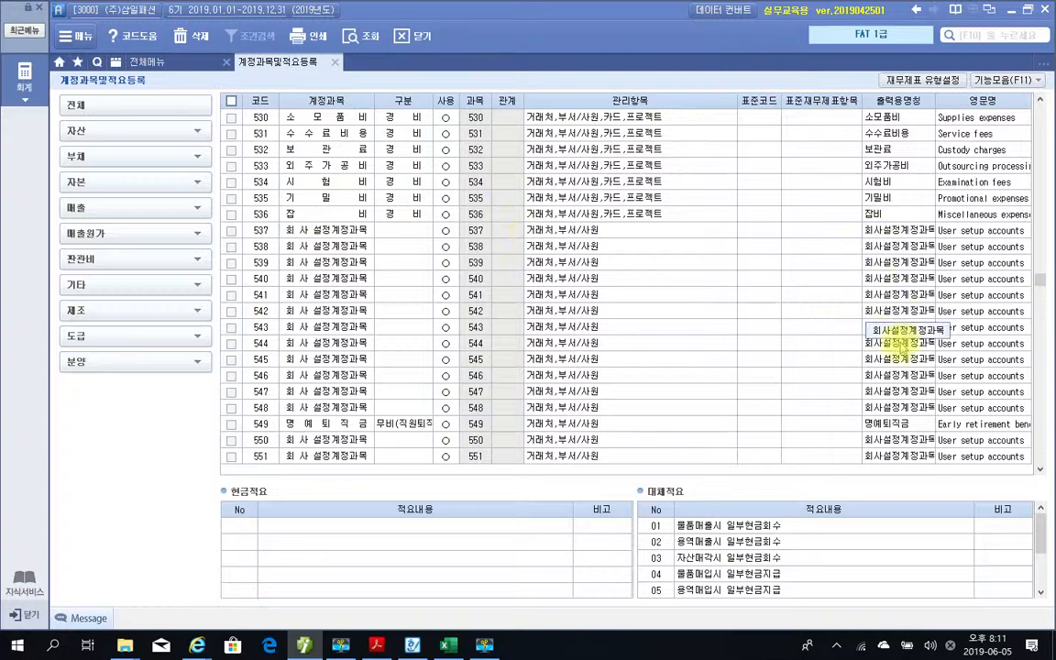
drag(1041, 290, 1037, 417)
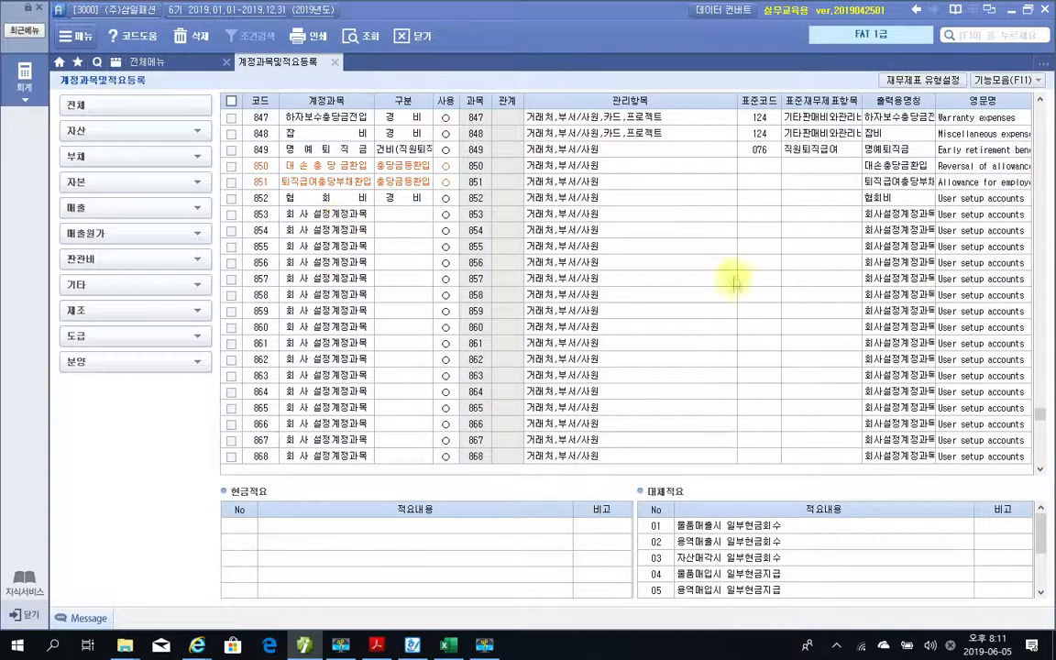
drag(1042, 415, 1030, 113)
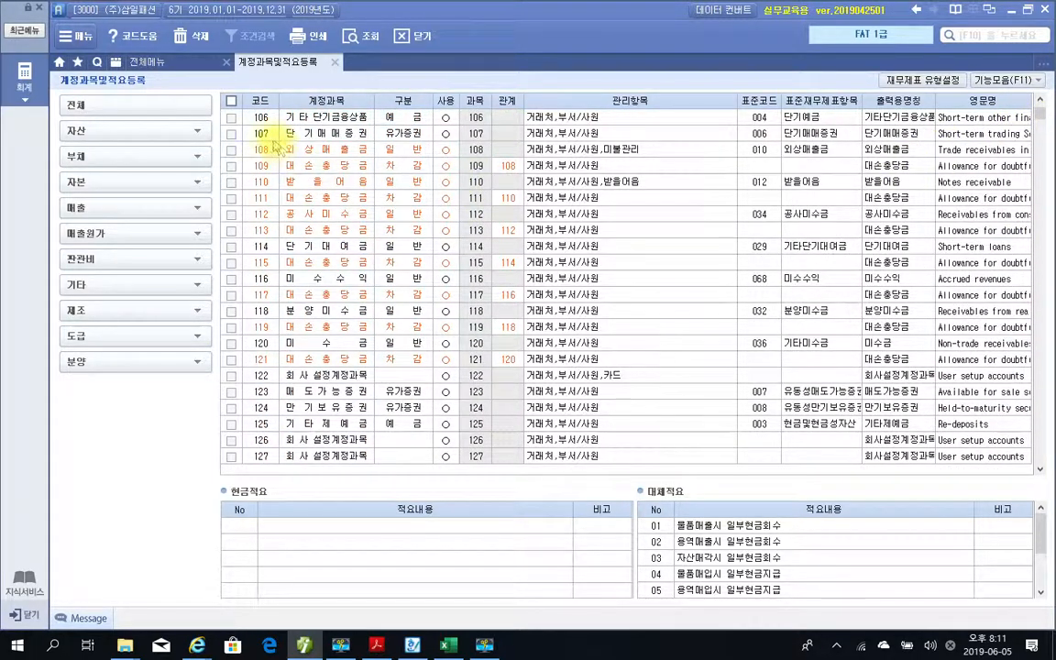
Inspect the 코드, 계정과목, 구분, 사용, 과목 and 관계 fields of account 106, and select account 109 대손충당금.
click(261, 117)
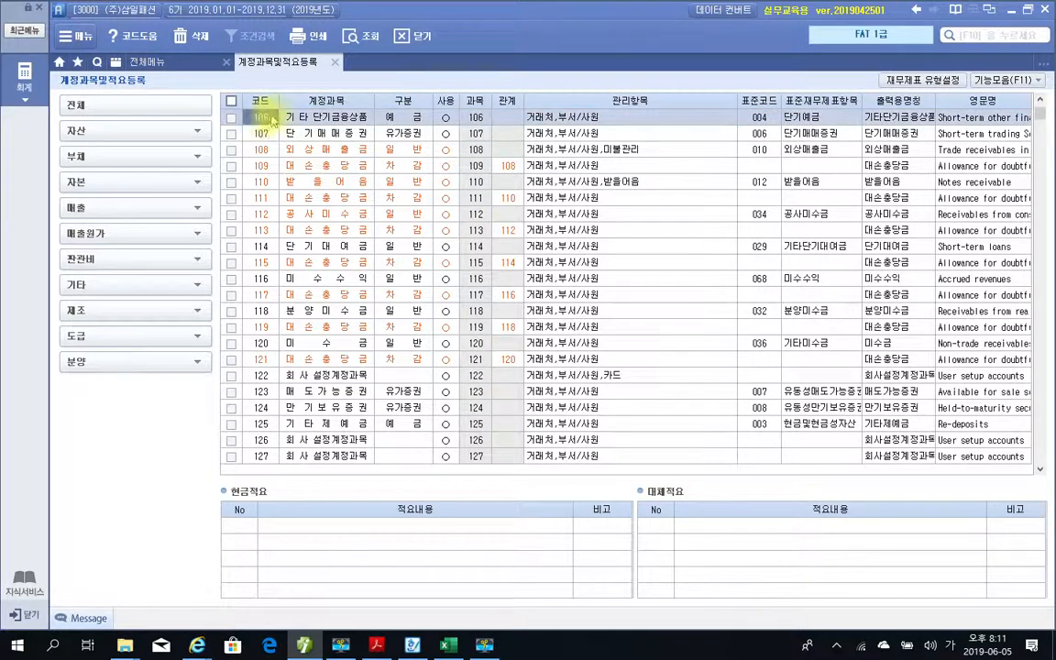
click(305, 117)
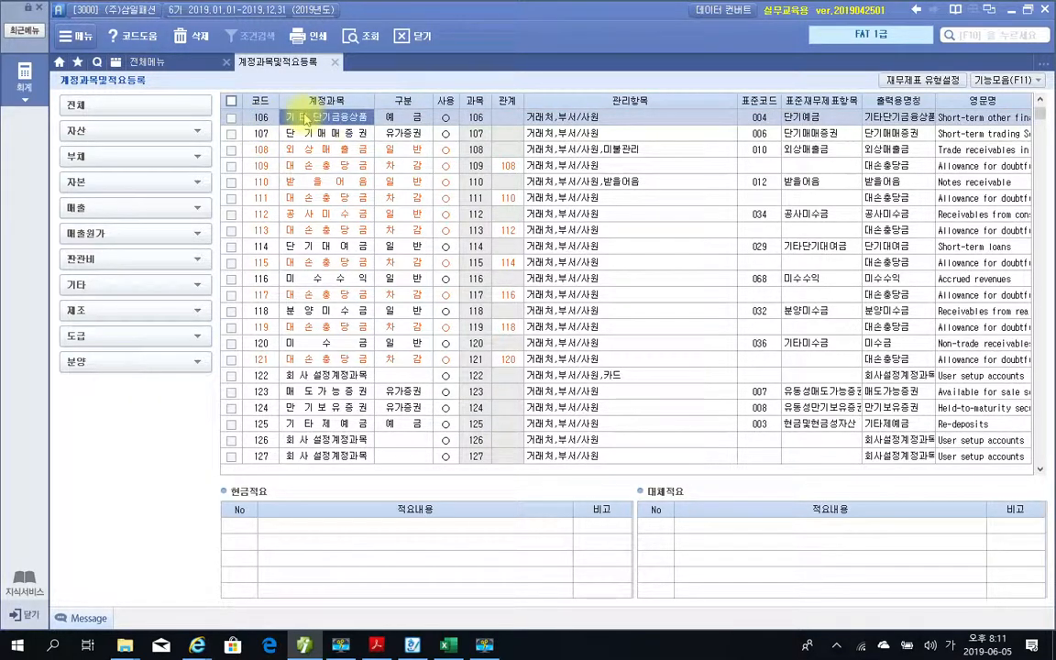
click(401, 117)
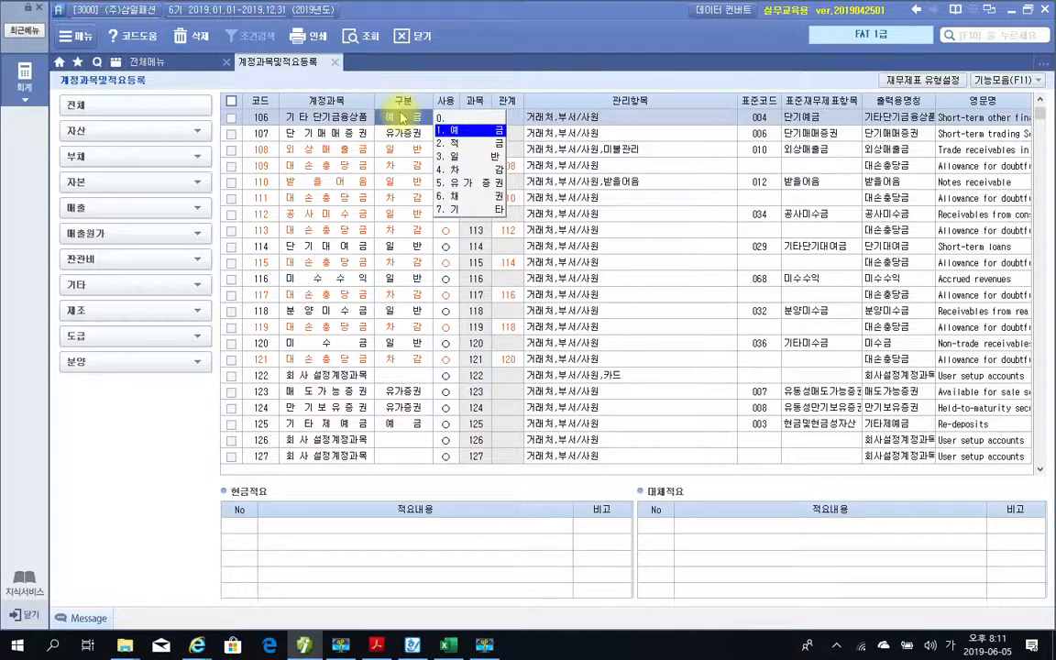
click(446, 118)
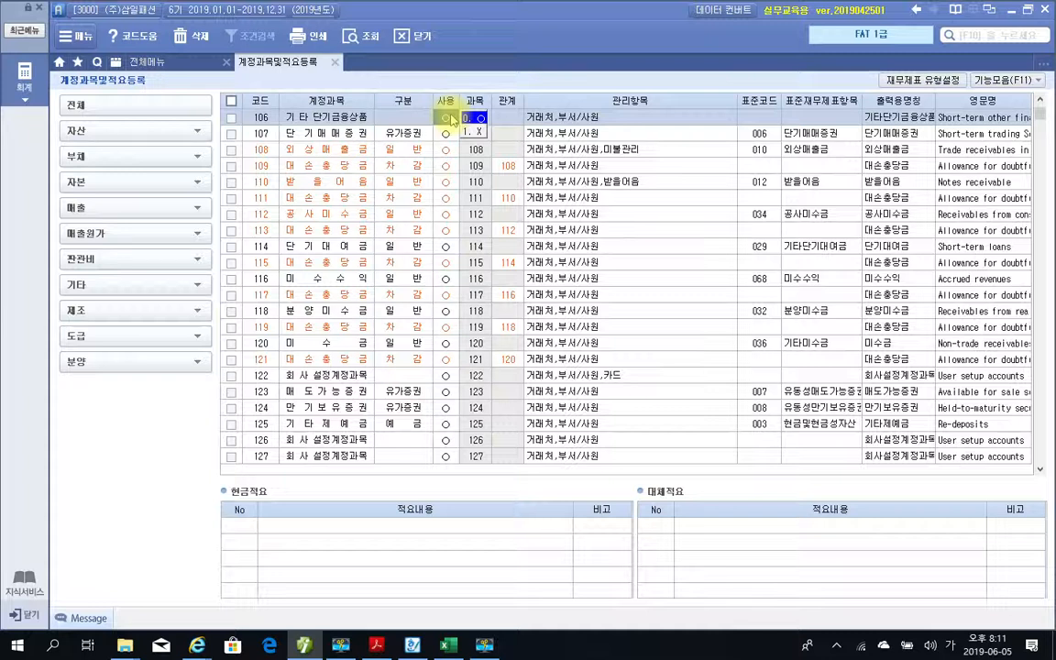
click(475, 117)
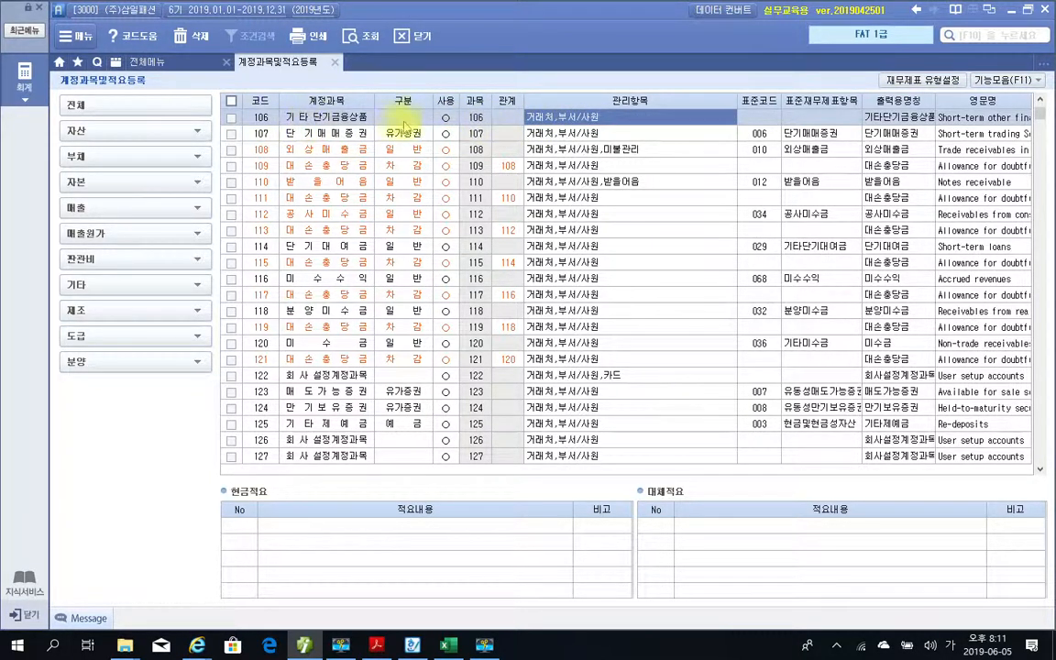
click(502, 120)
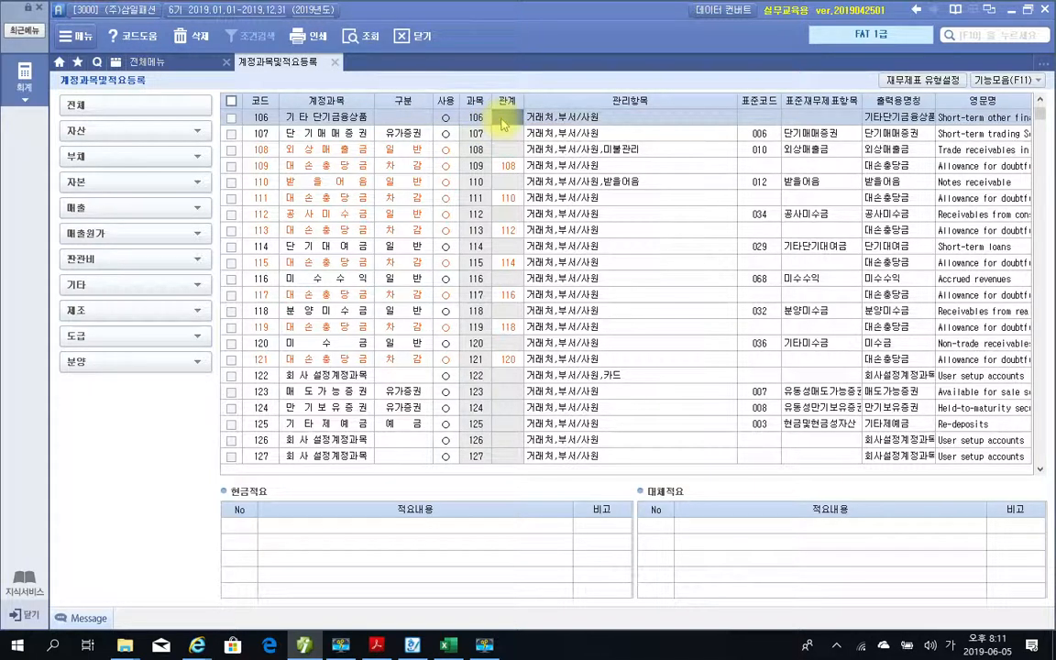
click(502, 122)
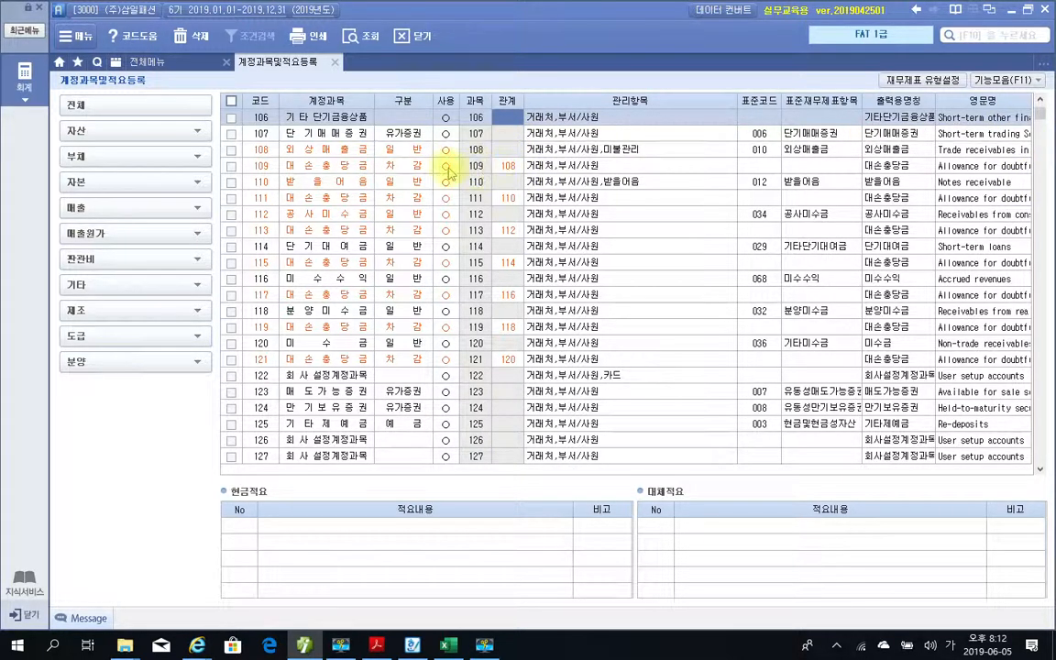
click(318, 168)
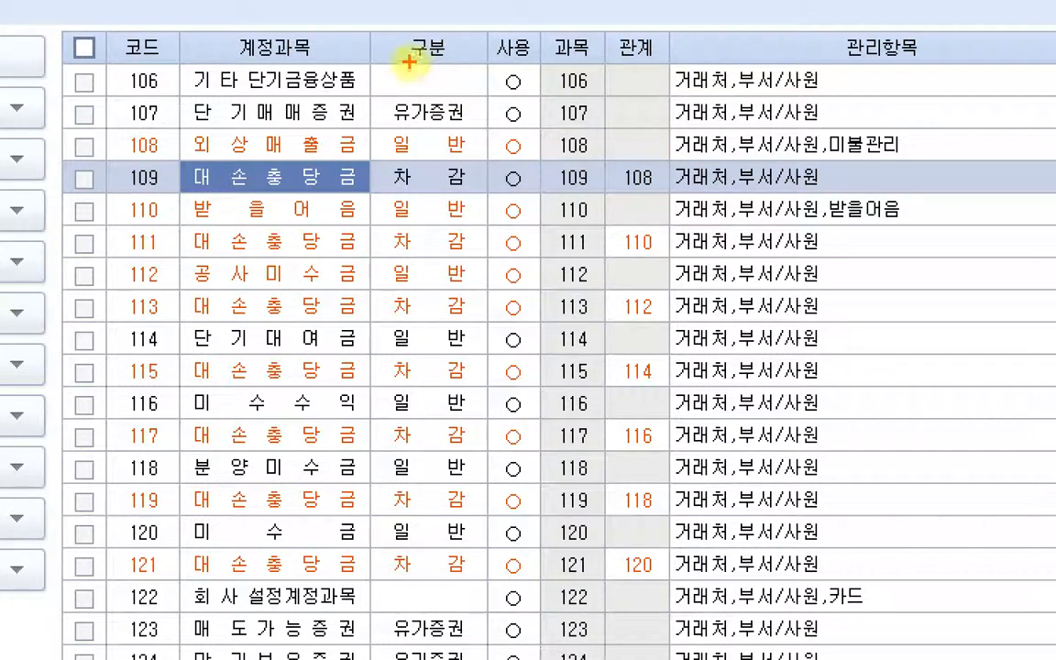
drag(394, 184, 449, 186)
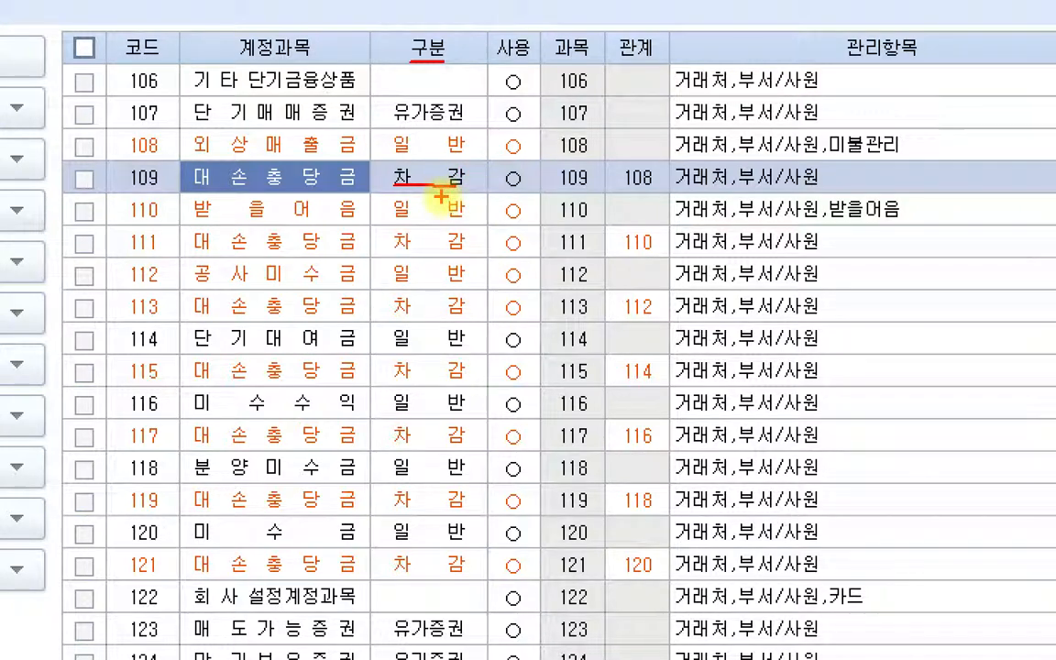
drag(436, 198, 468, 190)
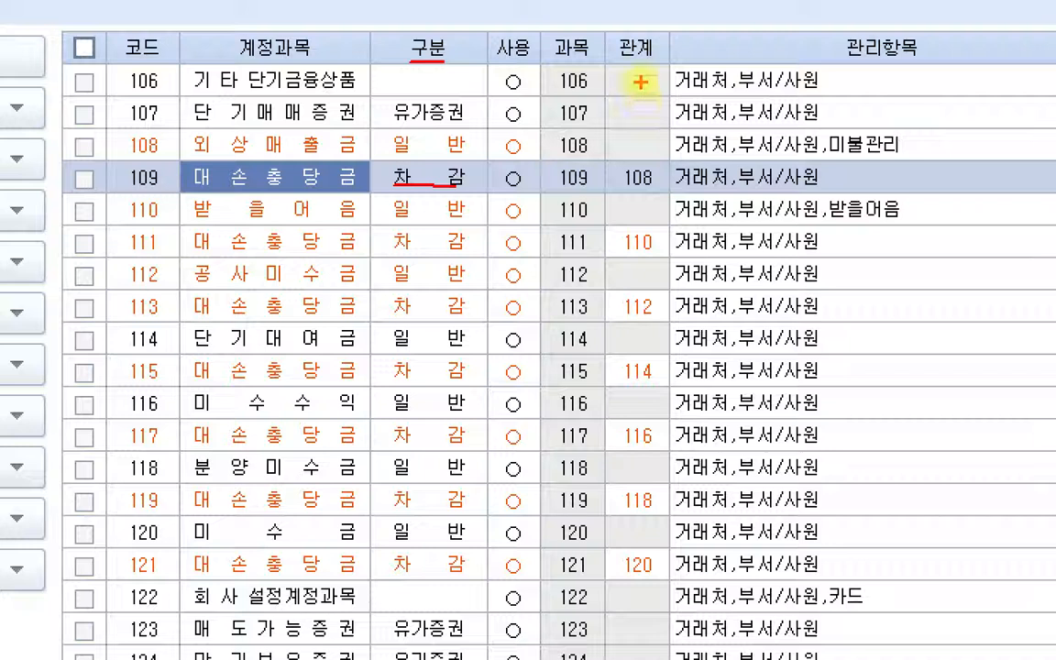
drag(623, 61, 647, 60)
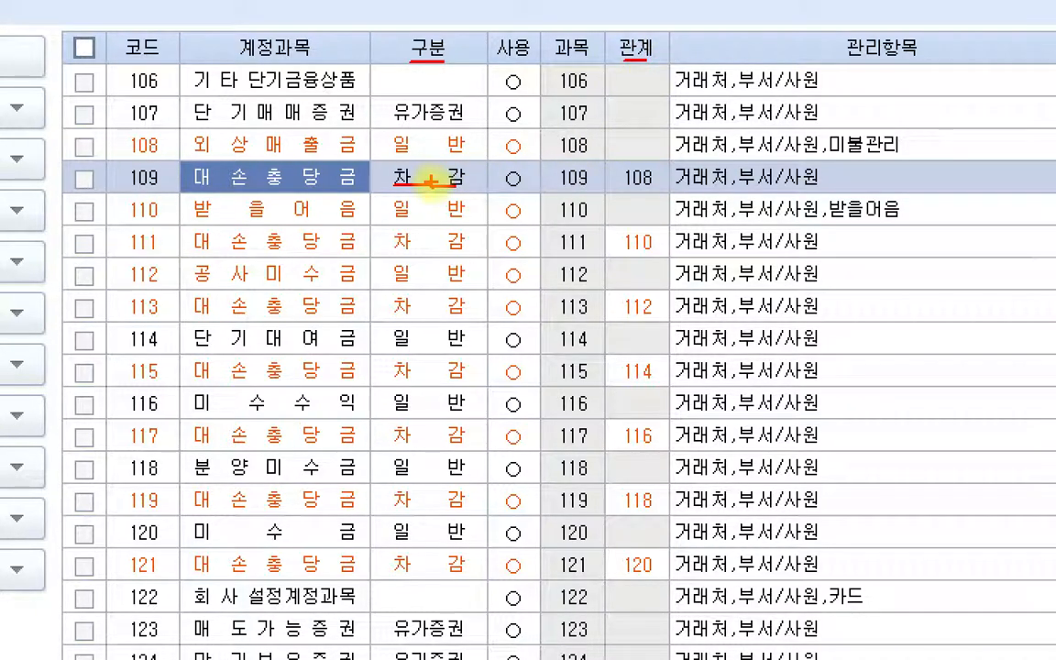
drag(622, 189, 653, 186)
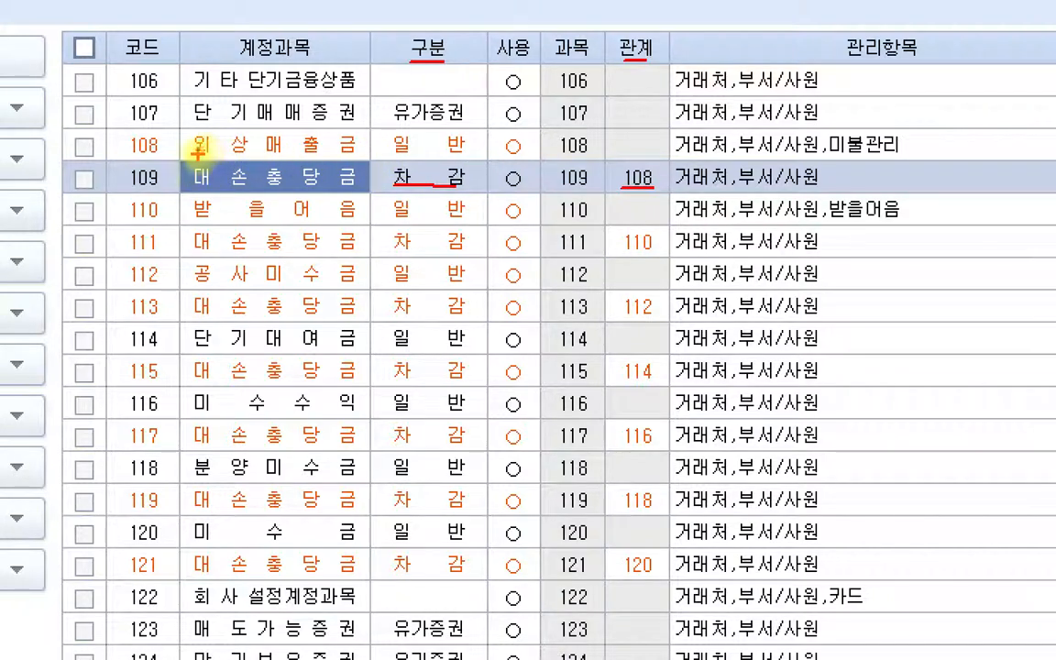
drag(194, 154, 353, 154)
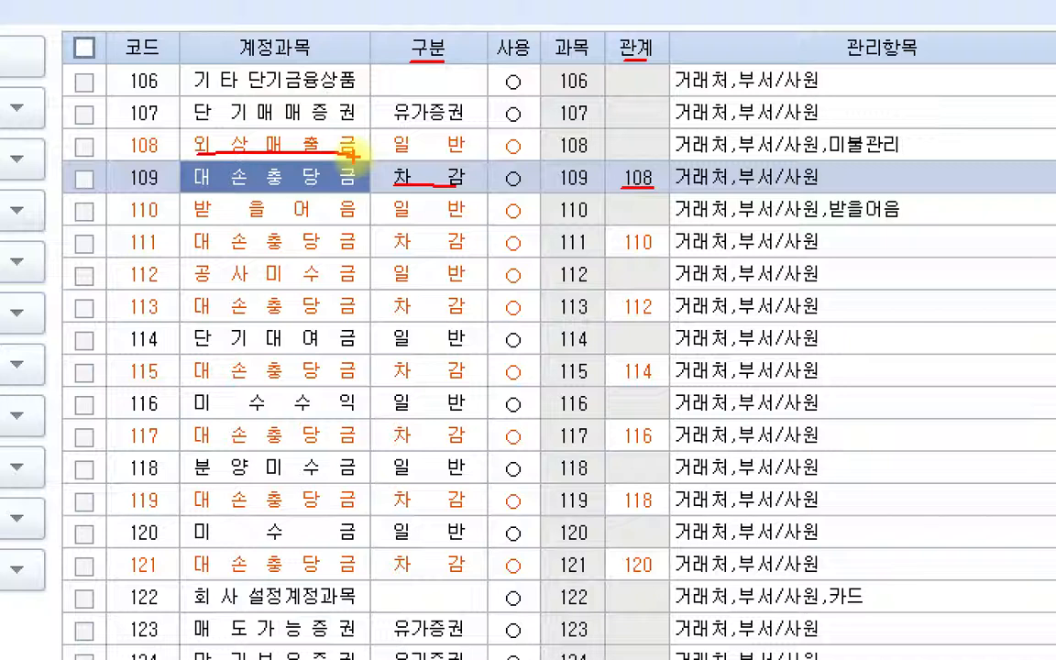
drag(211, 220, 358, 216)
drag(197, 156, 355, 163)
drag(231, 222, 360, 223)
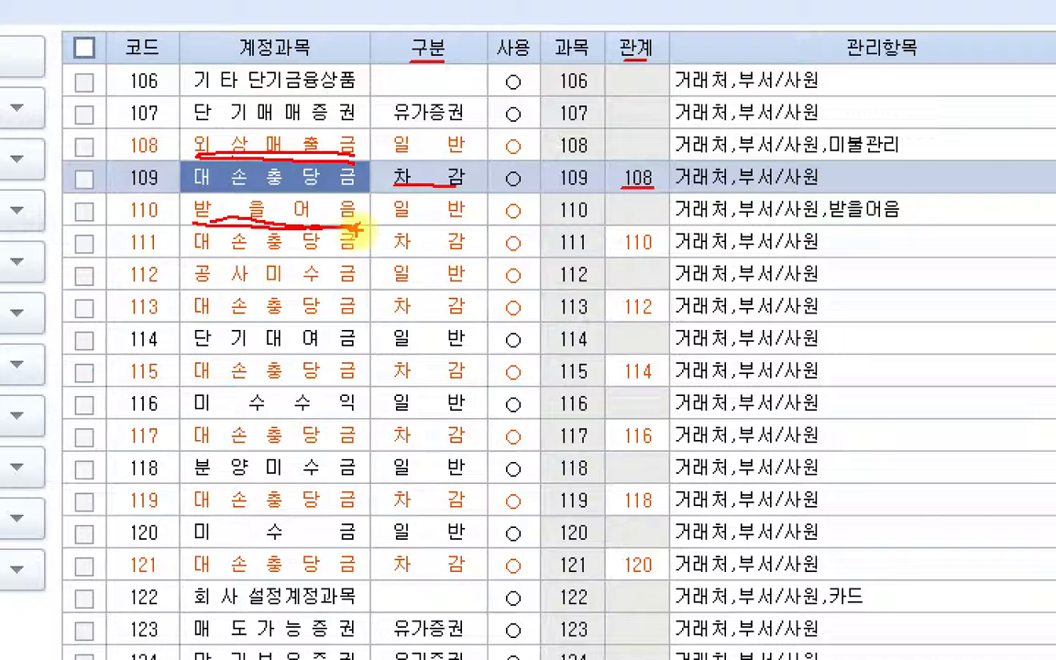
mouse_move(163, 167)
mouse_down()
mouse_move(115, 179)
mouse_move(151, 152)
mouse_move(169, 189)
mouse_up()
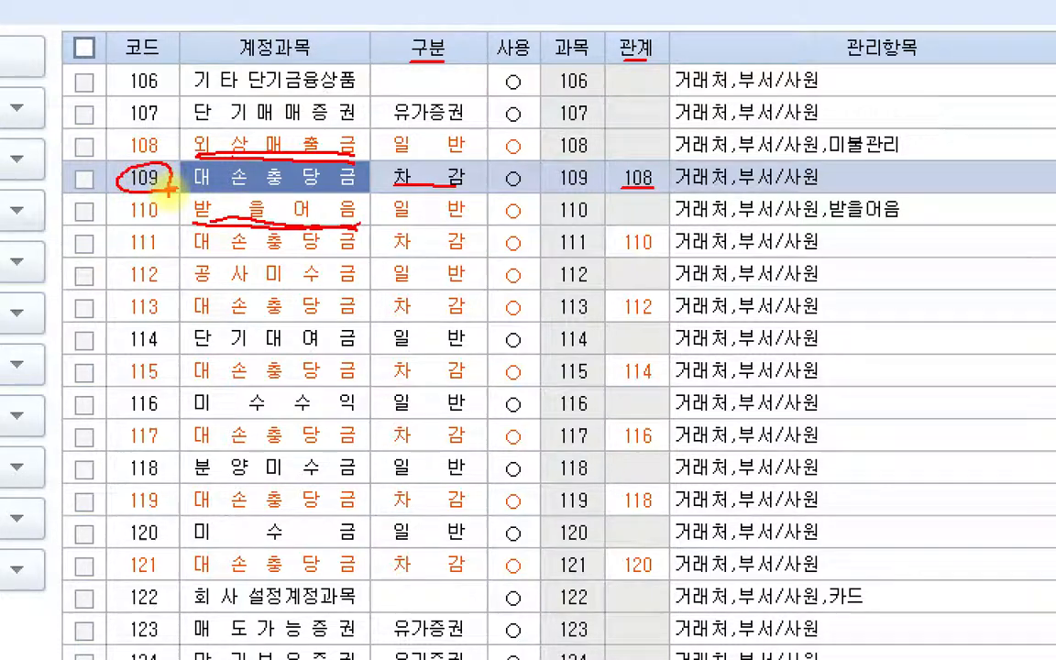
mouse_move(653, 155)
mouse_down()
mouse_move(625, 194)
mouse_move(653, 174)
mouse_up()
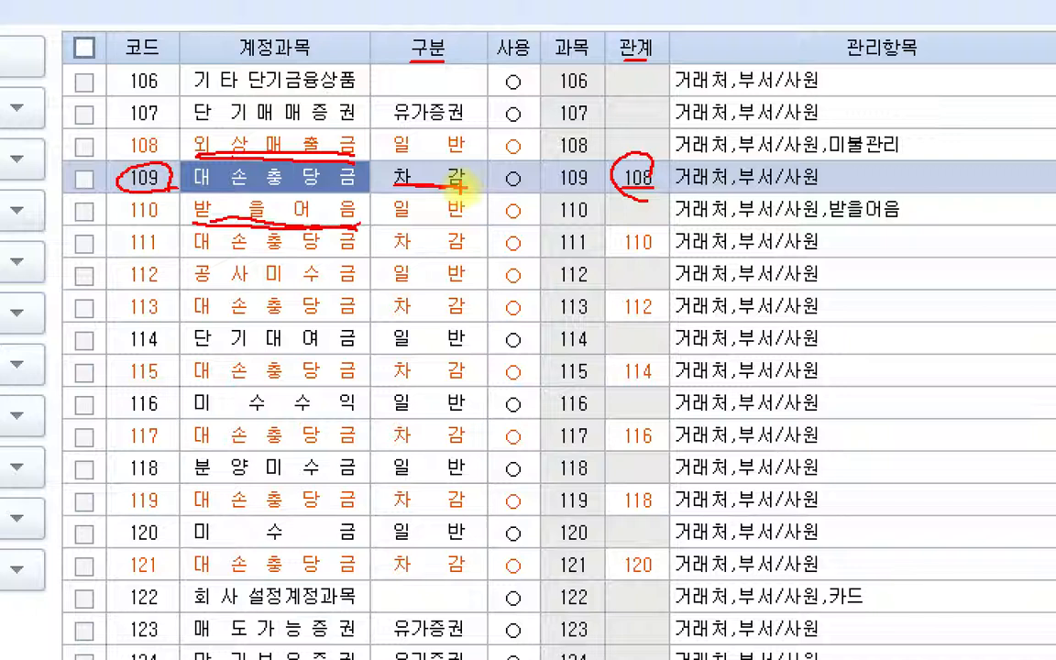
drag(455, 187, 461, 186)
mouse_move(151, 231)
mouse_down()
mouse_move(117, 240)
mouse_move(230, 257)
mouse_move(360, 256)
mouse_up()
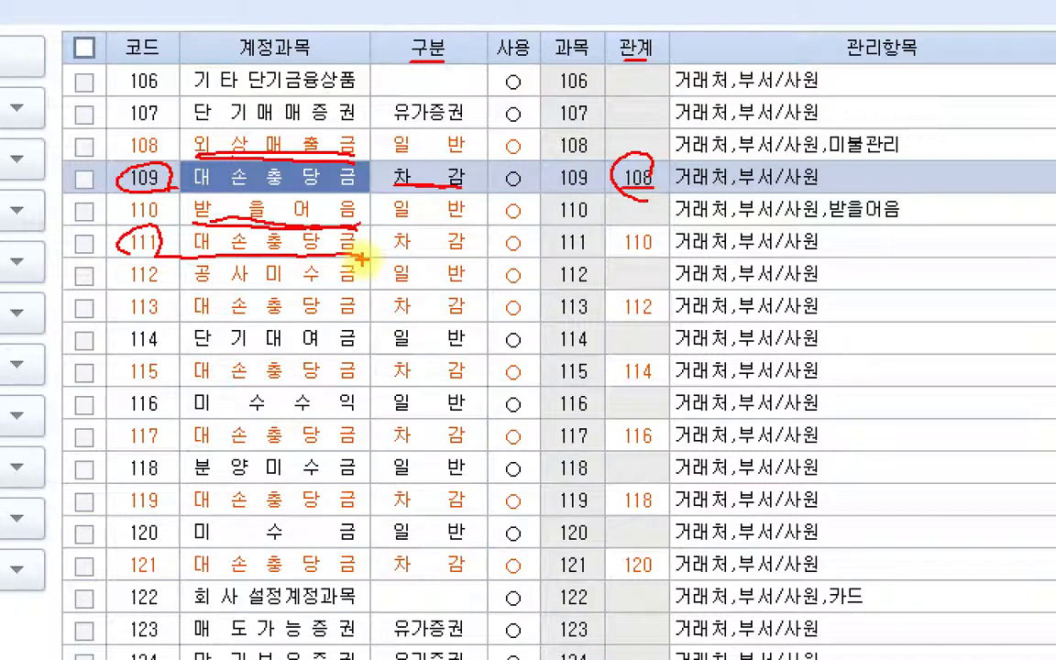
drag(652, 231, 656, 260)
drag(401, 256, 467, 256)
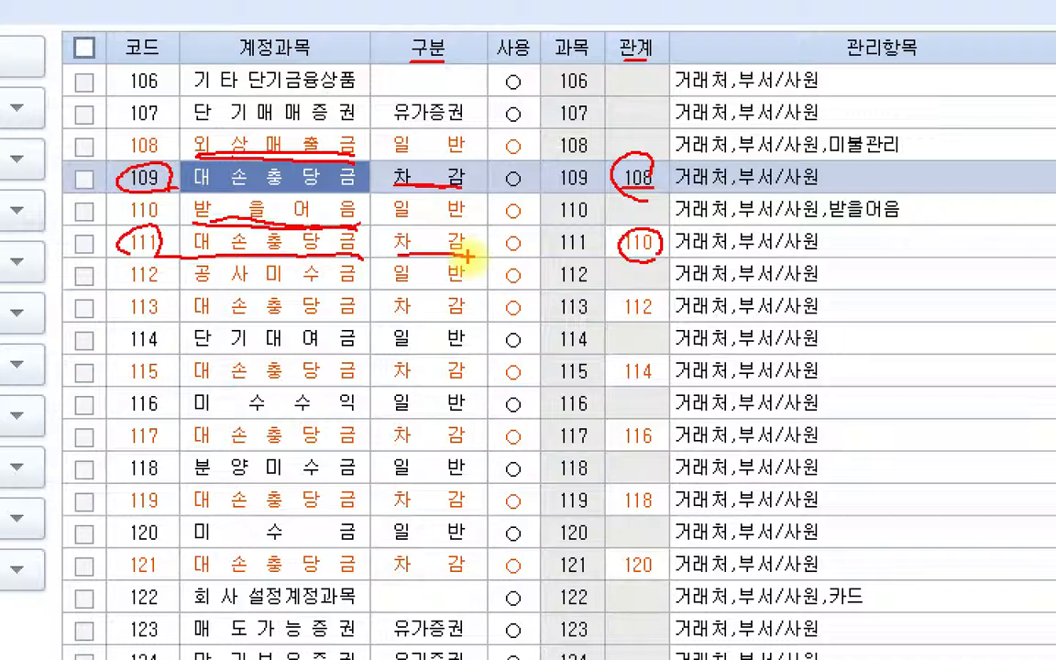
mouse_move(658, 222)
mouse_down()
mouse_move(641, 236)
mouse_move(652, 247)
mouse_up()
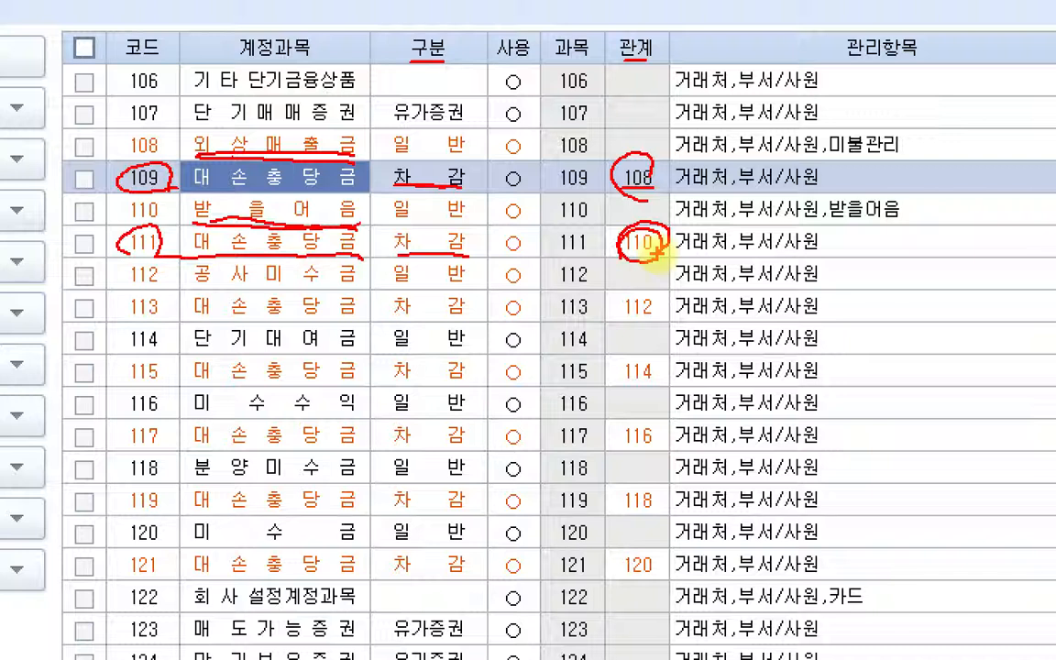
drag(917, 35, 852, 31)
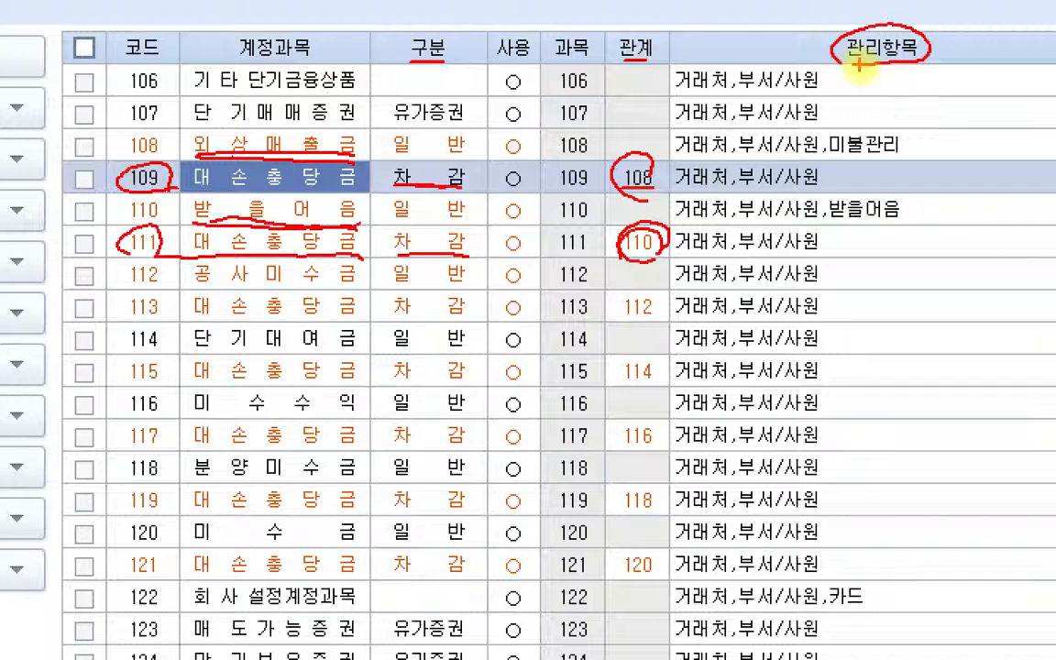
mouse_move(862, 57)
mouse_down()
mouse_move(896, 76)
mouse_move(839, 25)
mouse_up()
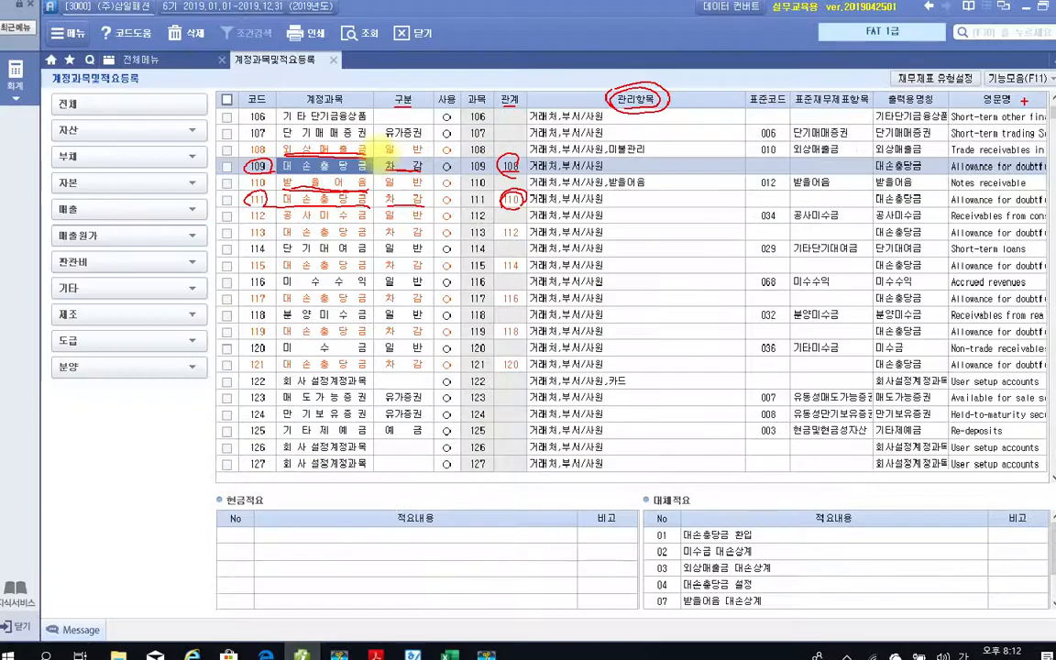
key(Escape)
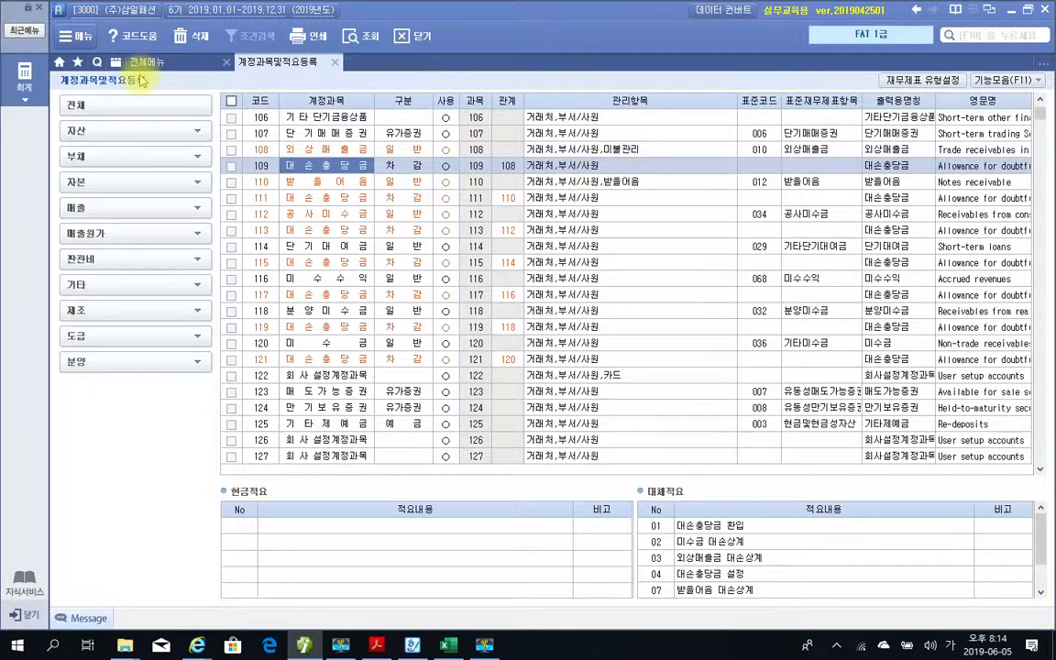
Open the 재무상태표 from the full menu and retrieve it for December 2019.
click(147, 61)
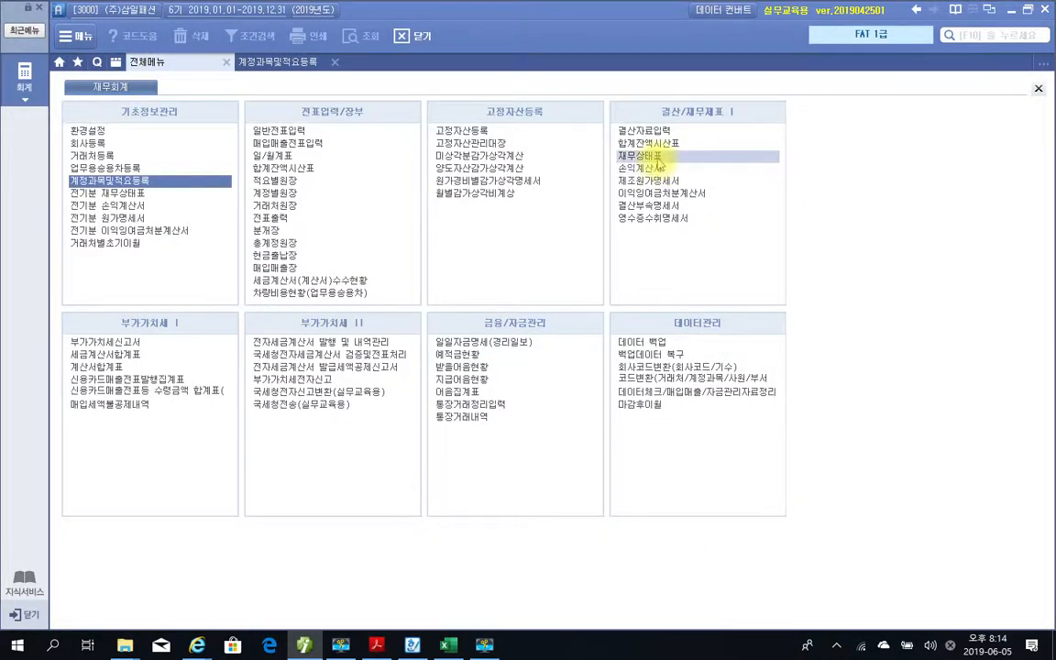
click(653, 156)
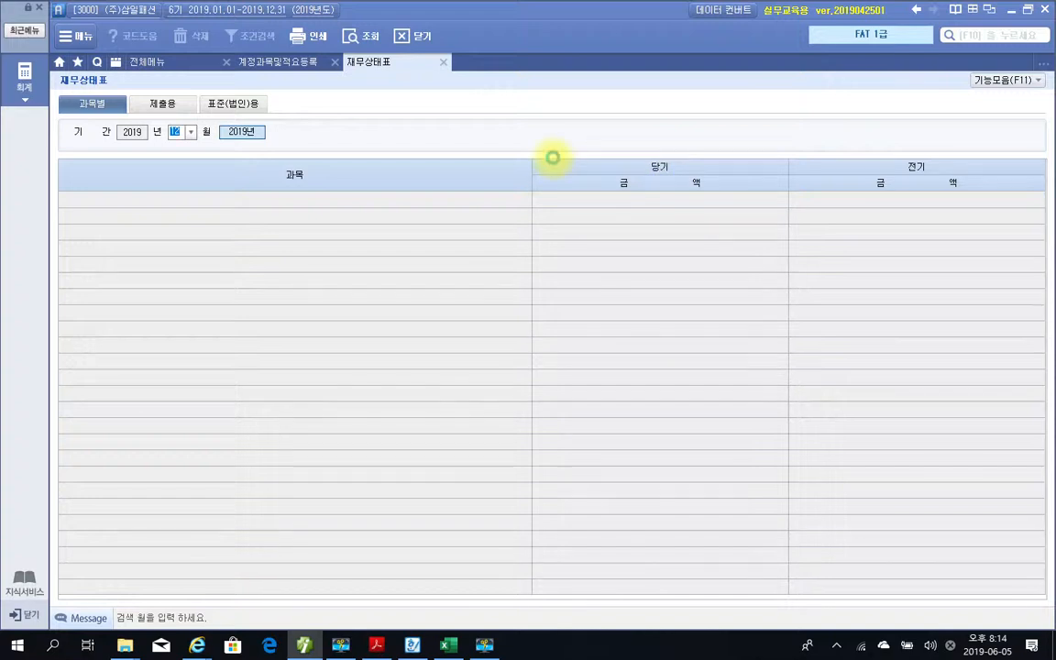
key(Return)
key(Escape)
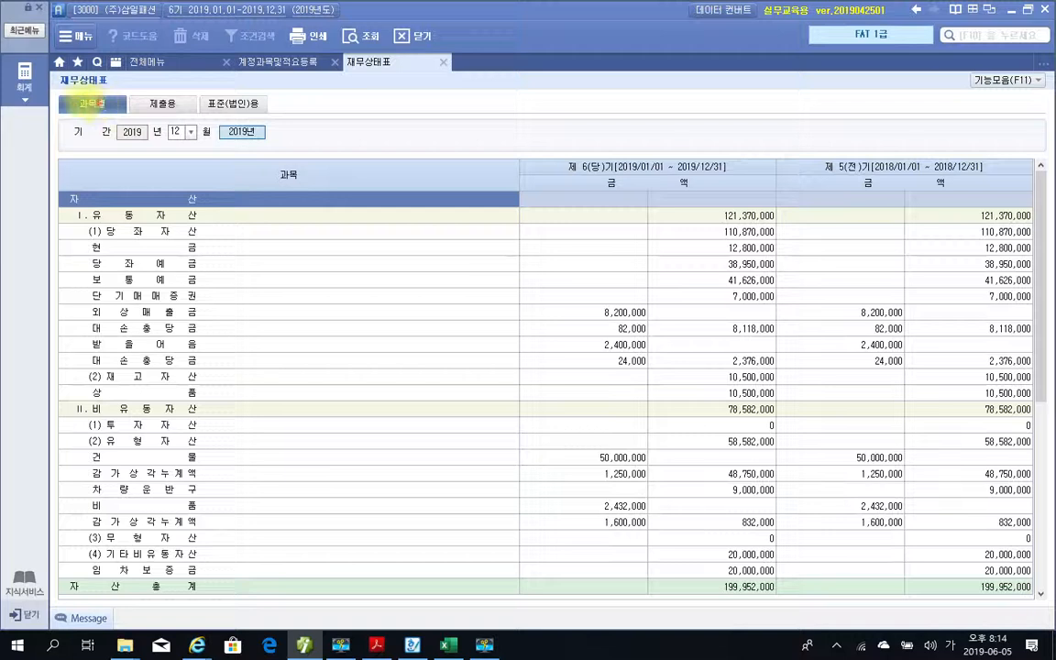
mouse_move(420, 87)
mouse_down()
mouse_move(342, 63)
mouse_move(388, 66)
mouse_up()
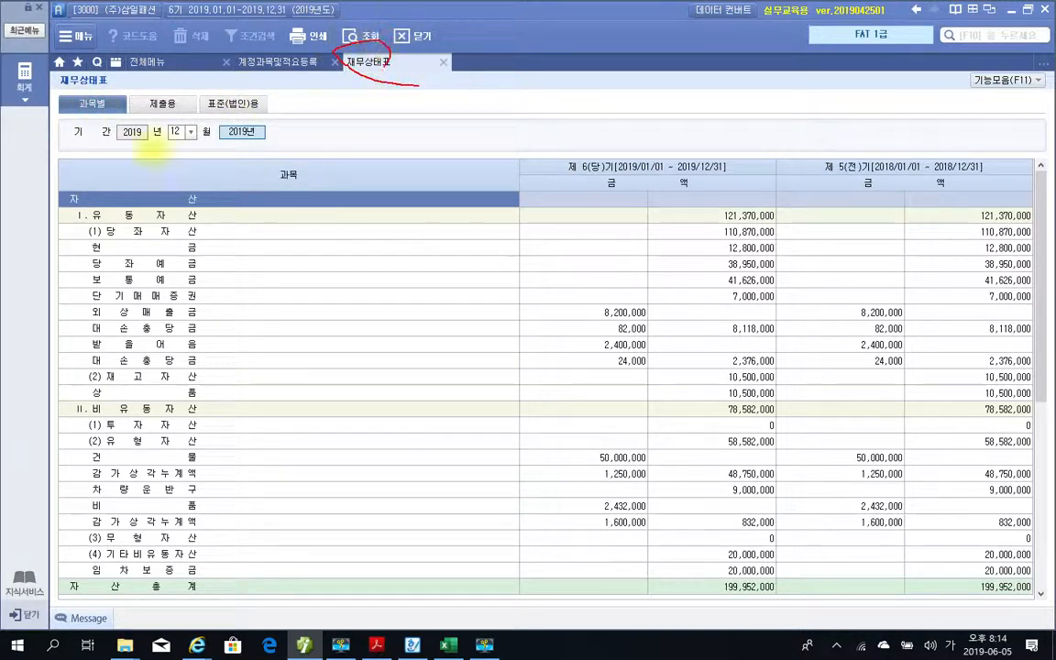
Examine the 과목별, 제출용 and 표준(법인)용 views offered for the 재무상태표, and return to 계정과목및적요등록.
mouse_move(95, 96)
mouse_down()
mouse_move(72, 95)
mouse_move(99, 120)
mouse_move(103, 95)
mouse_move(180, 117)
mouse_up()
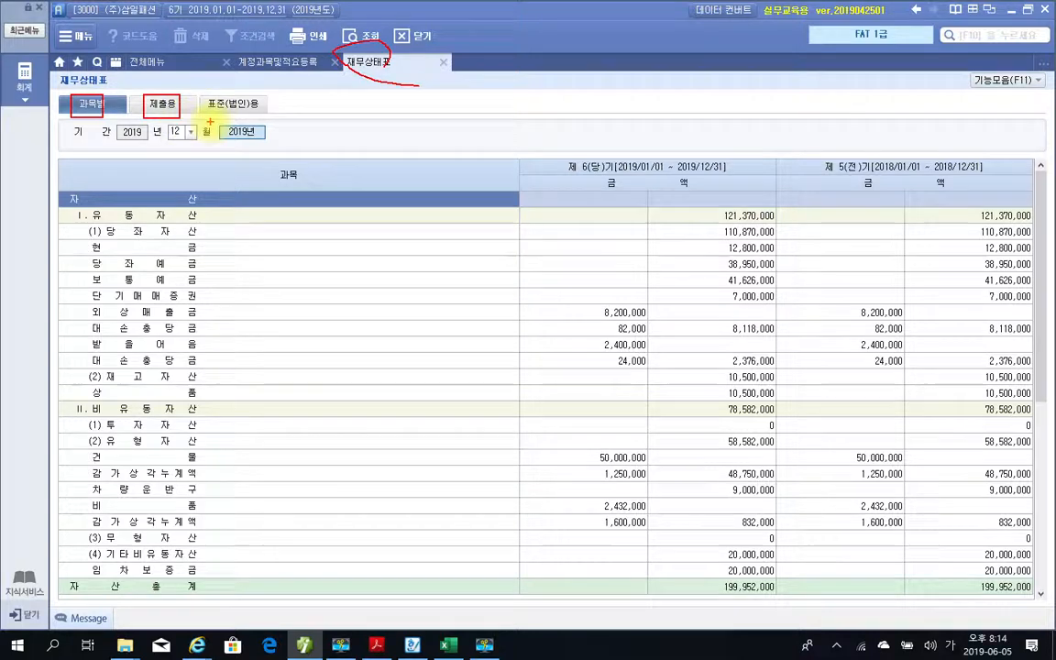
drag(229, 84, 196, 110)
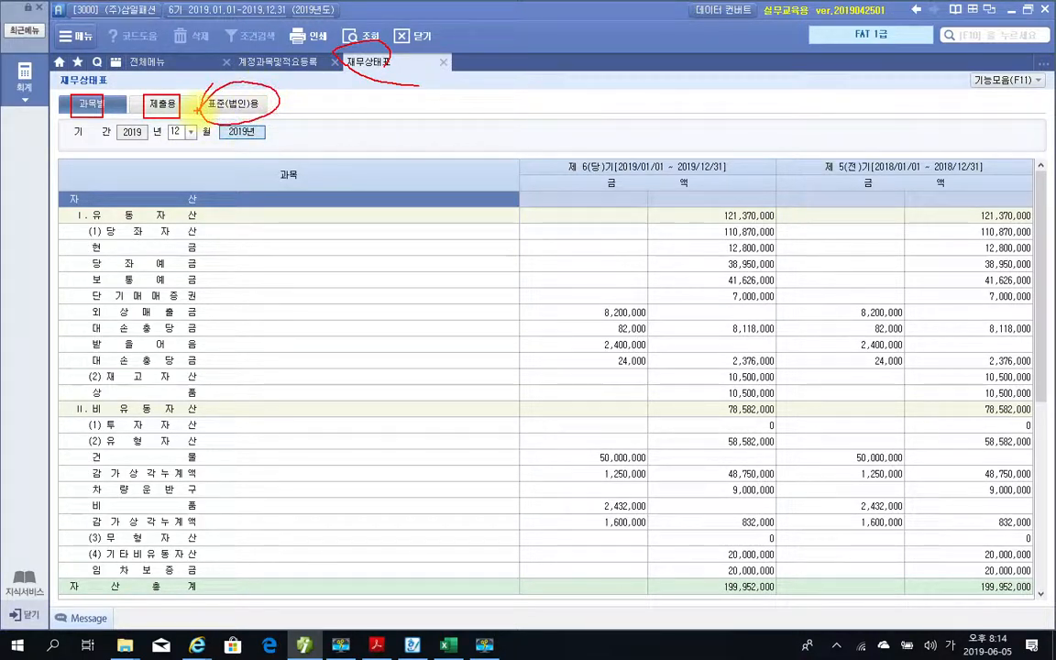
key(Escape)
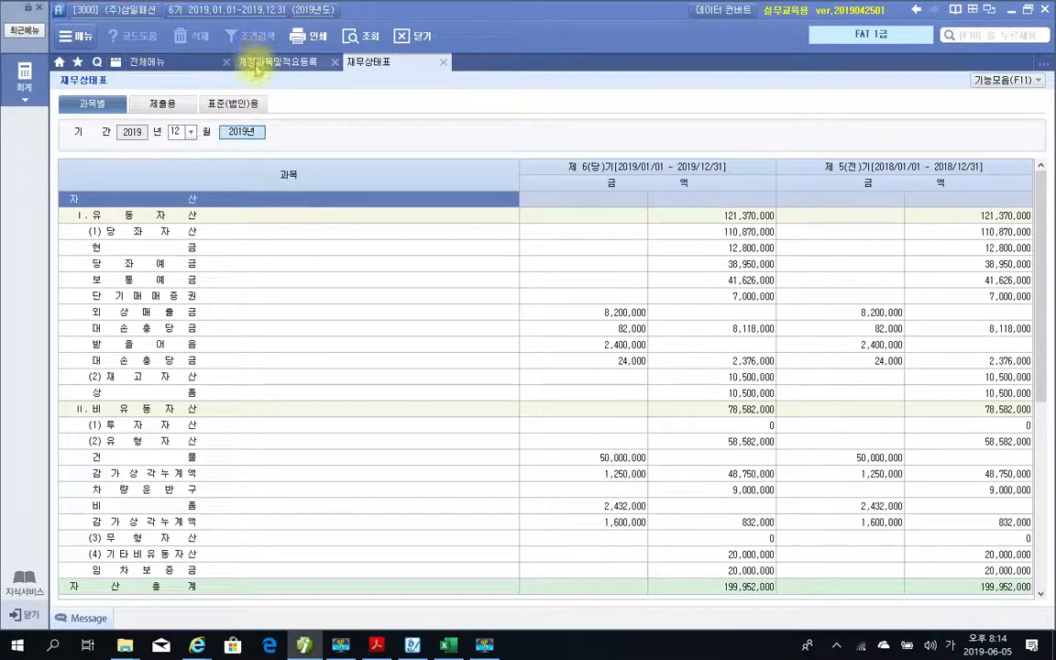
click(258, 63)
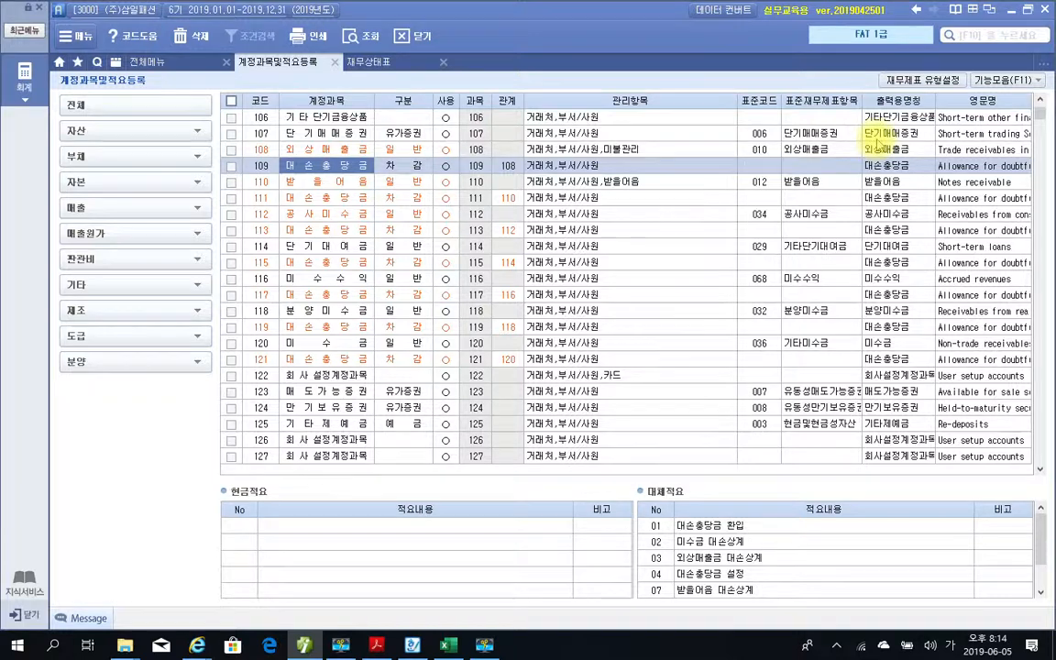
Inspect the 출력용명칭, 영문명 and 적요 entries of accounts 109, 107 and 110 in the account list.
click(965, 170)
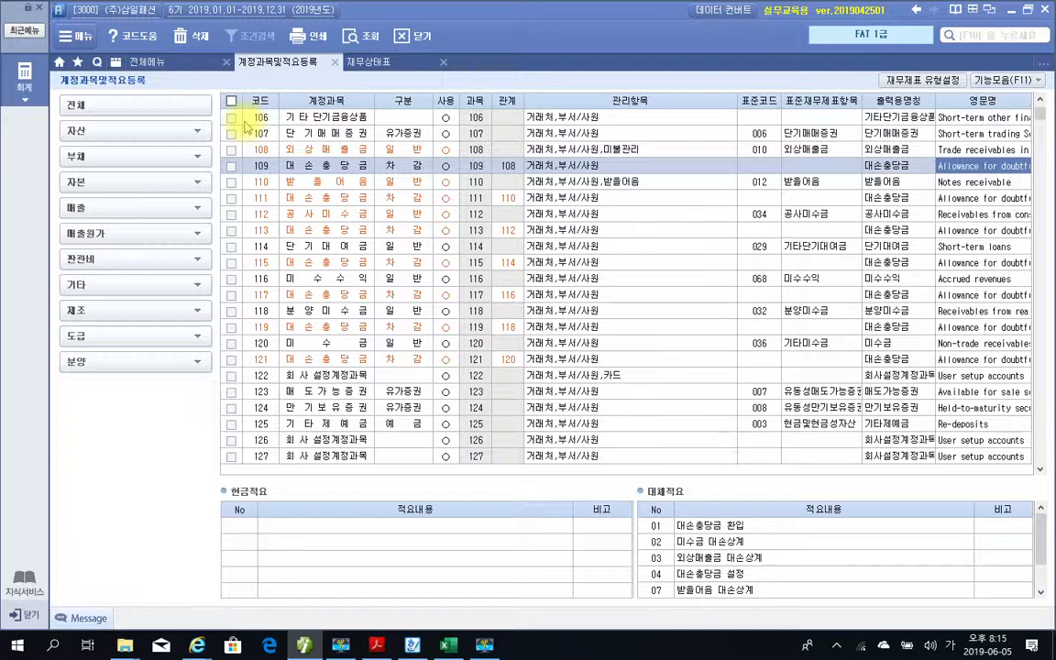
click(305, 133)
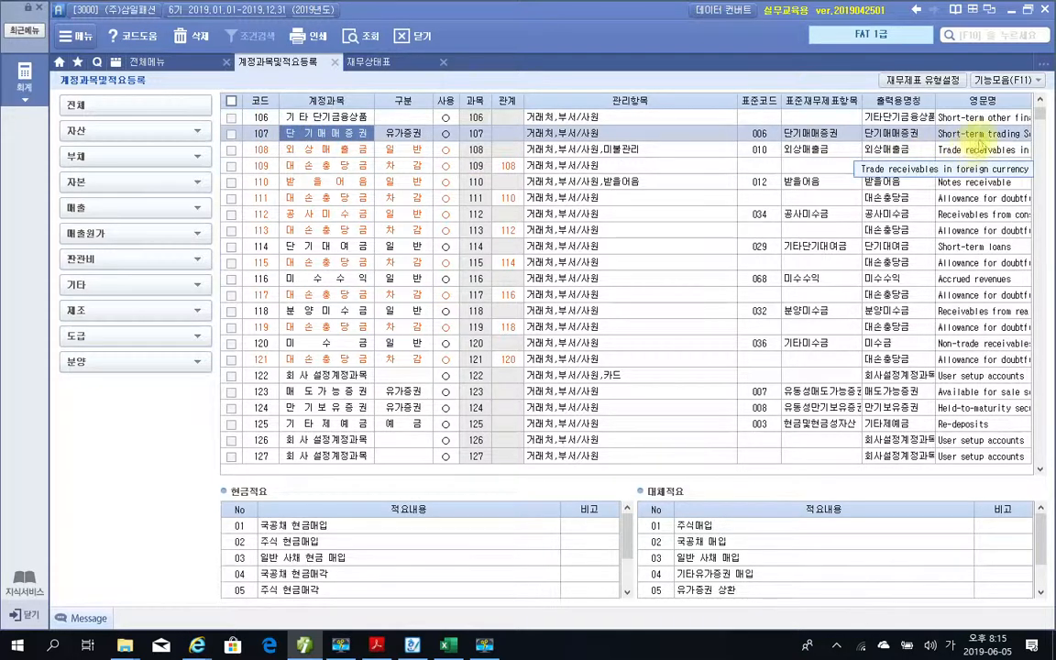
click(307, 182)
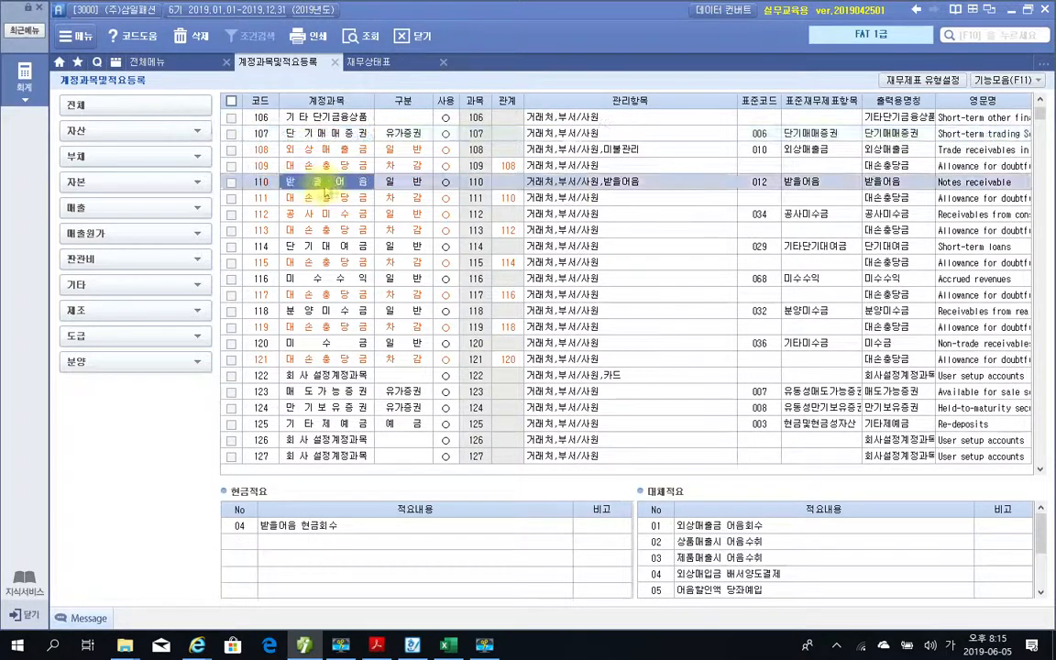
click(973, 184)
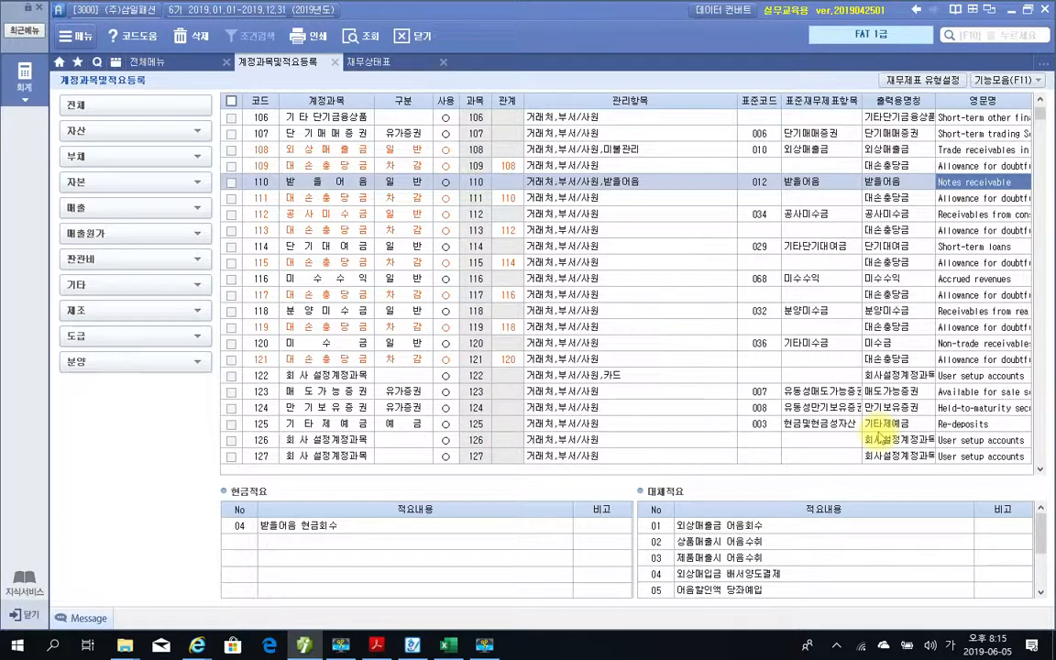
mouse_move(235, 173)
mouse_down()
mouse_move(432, 196)
mouse_move(1045, 188)
mouse_up()
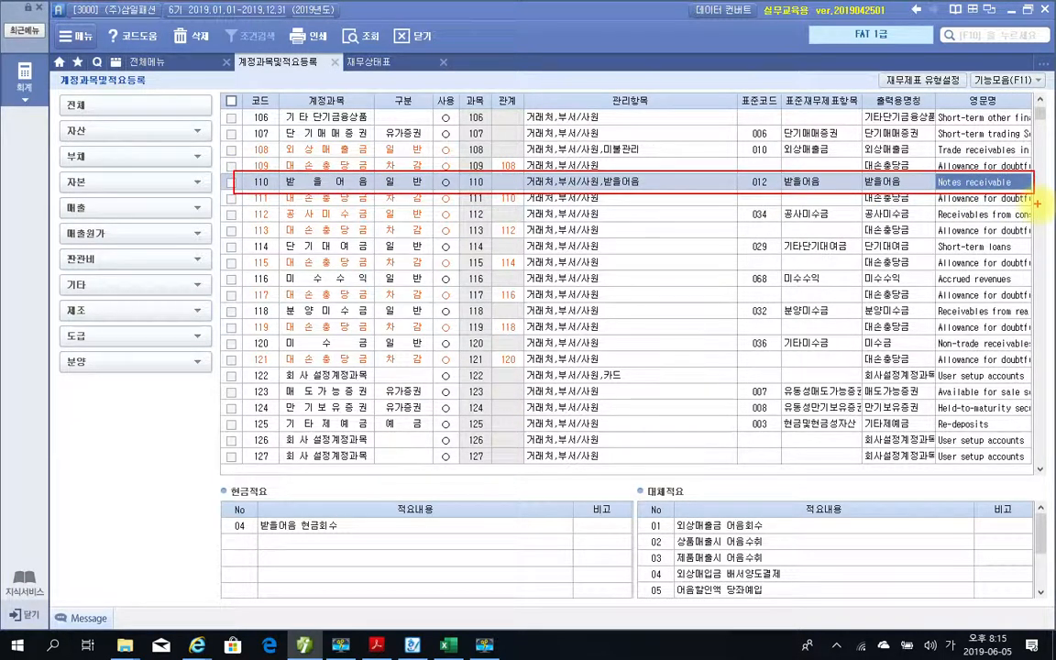
key(Escape)
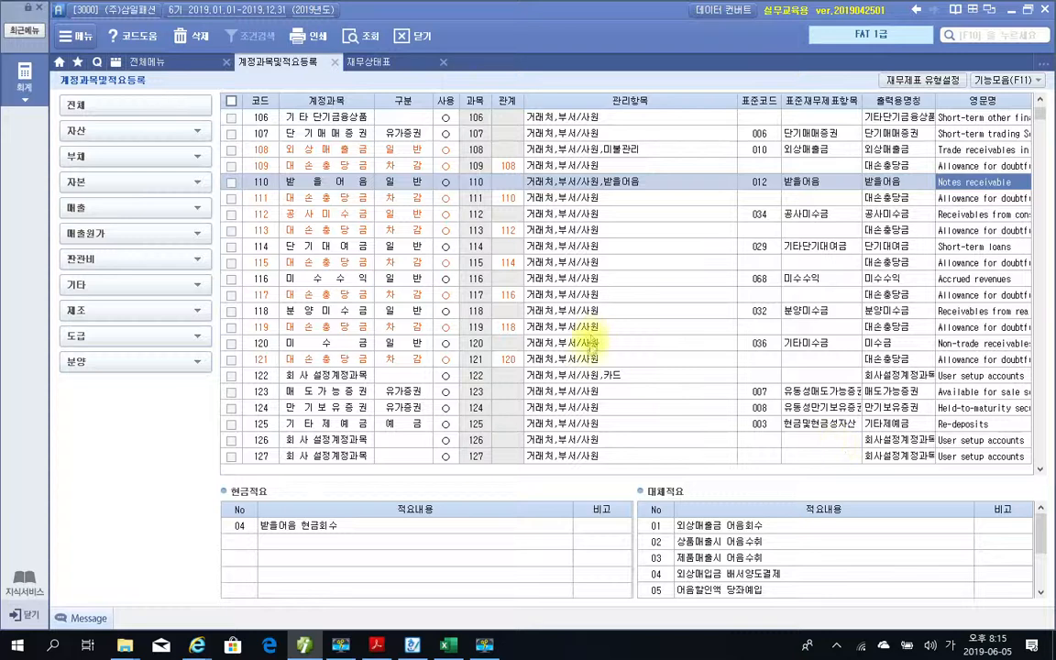
Expand the 유동자산 group under 자산 and look through the 당좌자산 accounts from code 101 to 145.
click(96, 107)
click(89, 133)
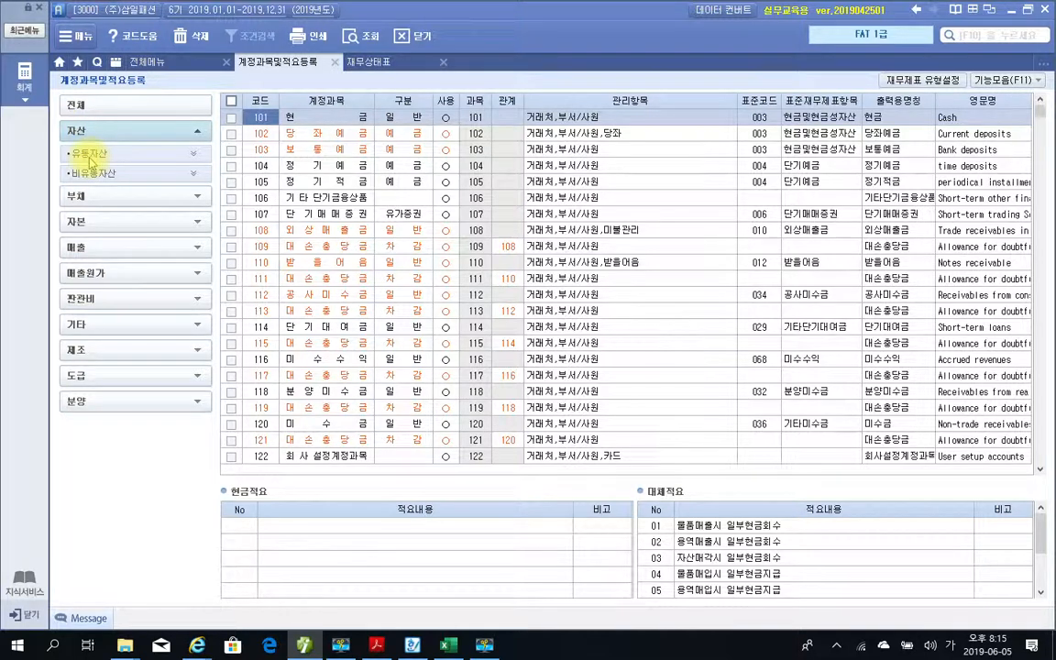
click(91, 156)
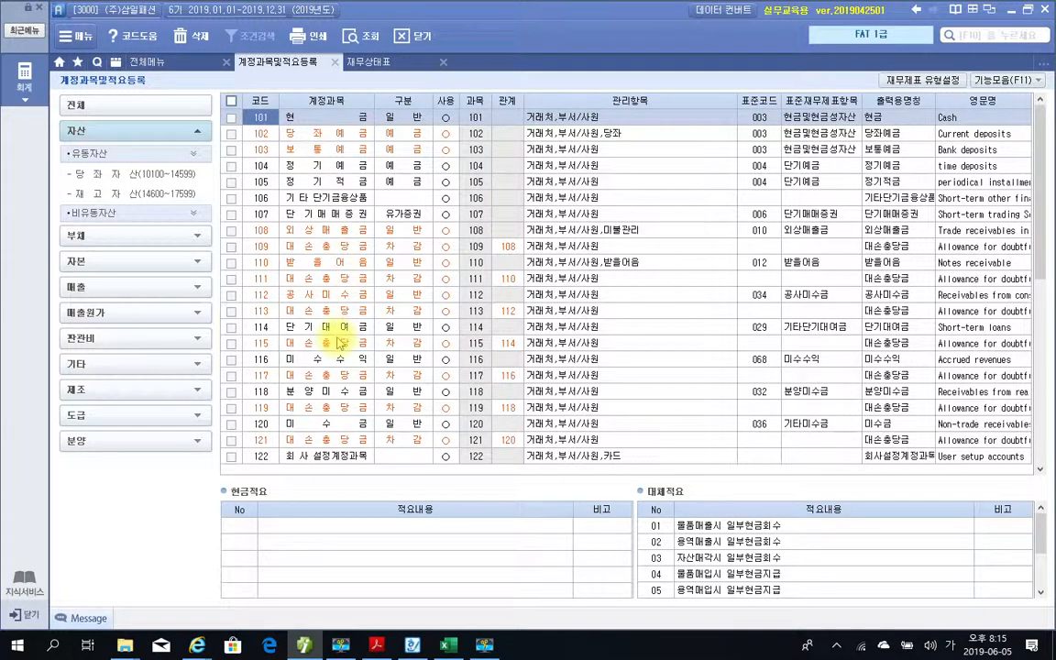
click(1040, 170)
drag(1040, 169, 1017, 154)
scroll(911, 184, down, 8)
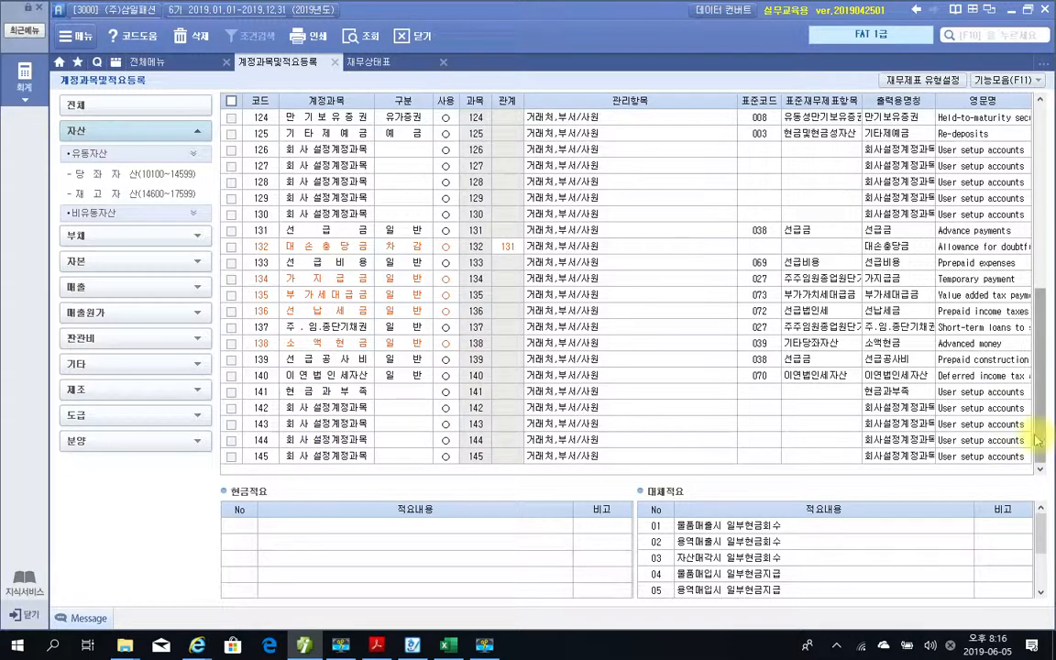
drag(1039, 442, 1038, 220)
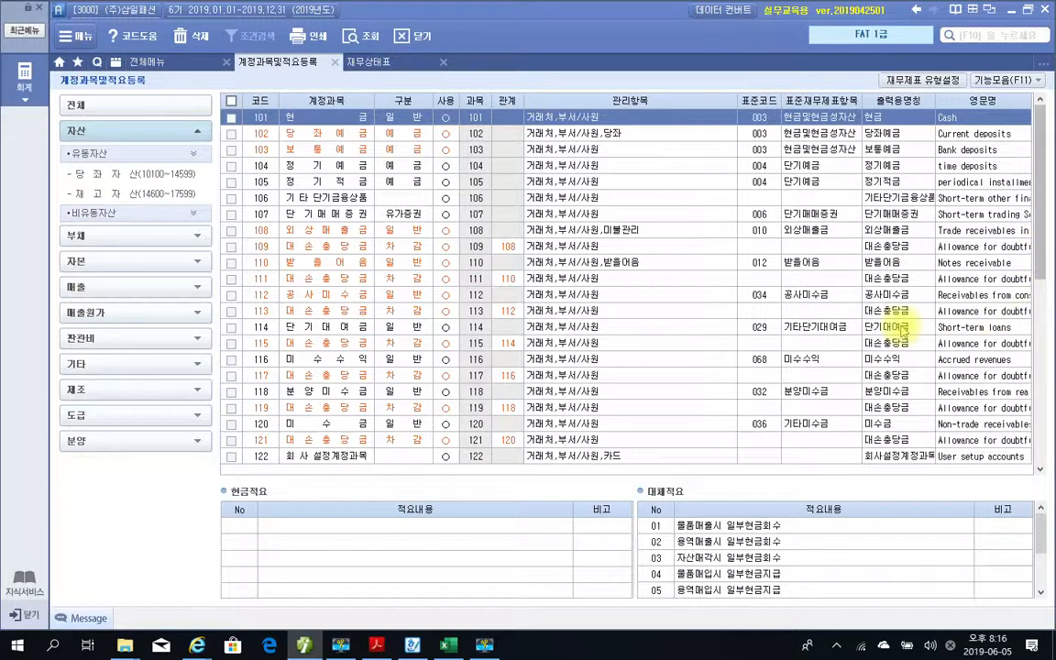
Check account 114 단기대여금, show the 당좌자산 accounts, and search the list for 단기.
click(351, 328)
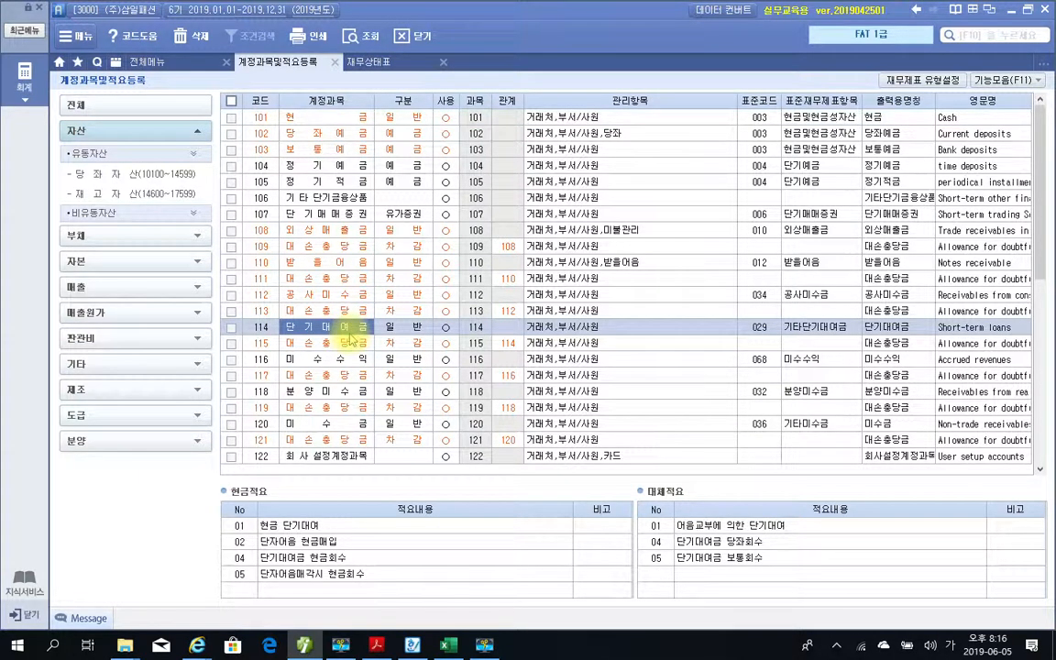
click(138, 173)
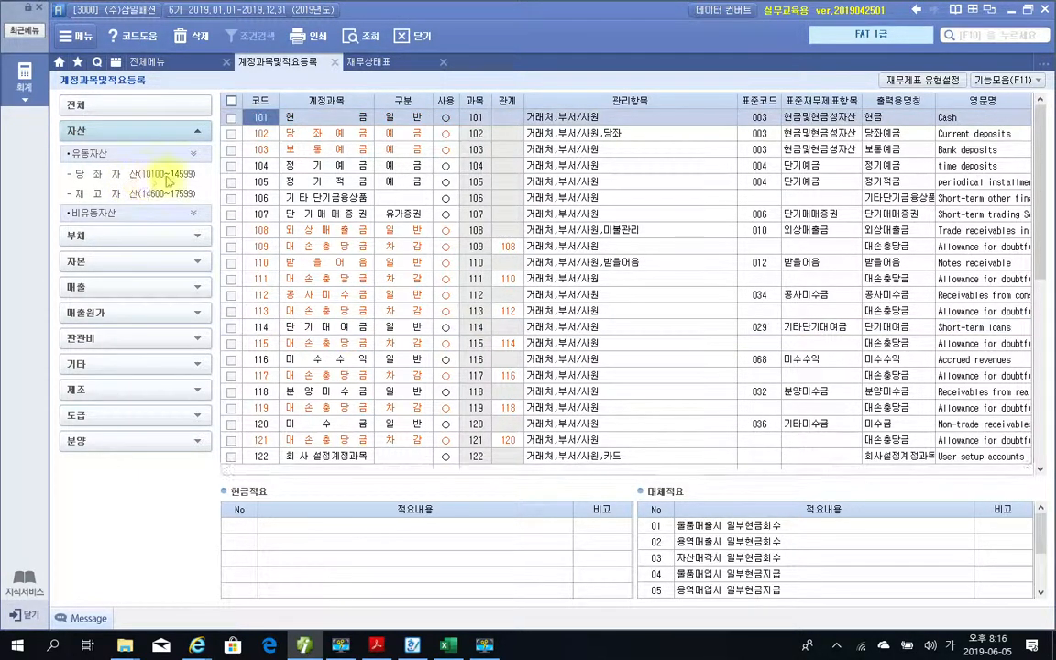
key(ctrl+f)
text(단기)
key(Return)
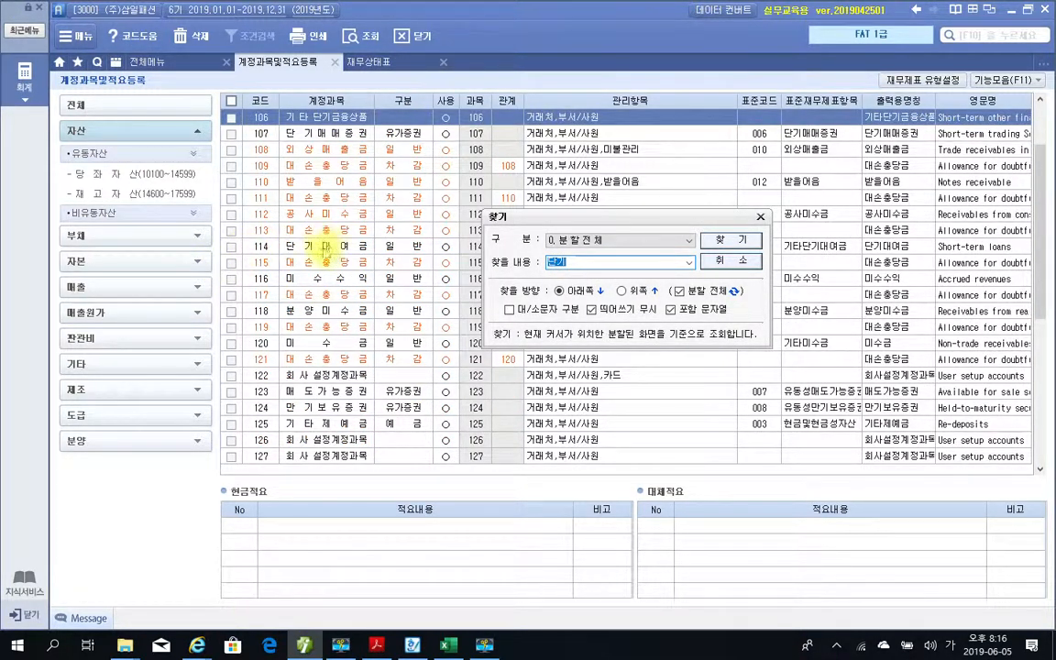
click(760, 217)
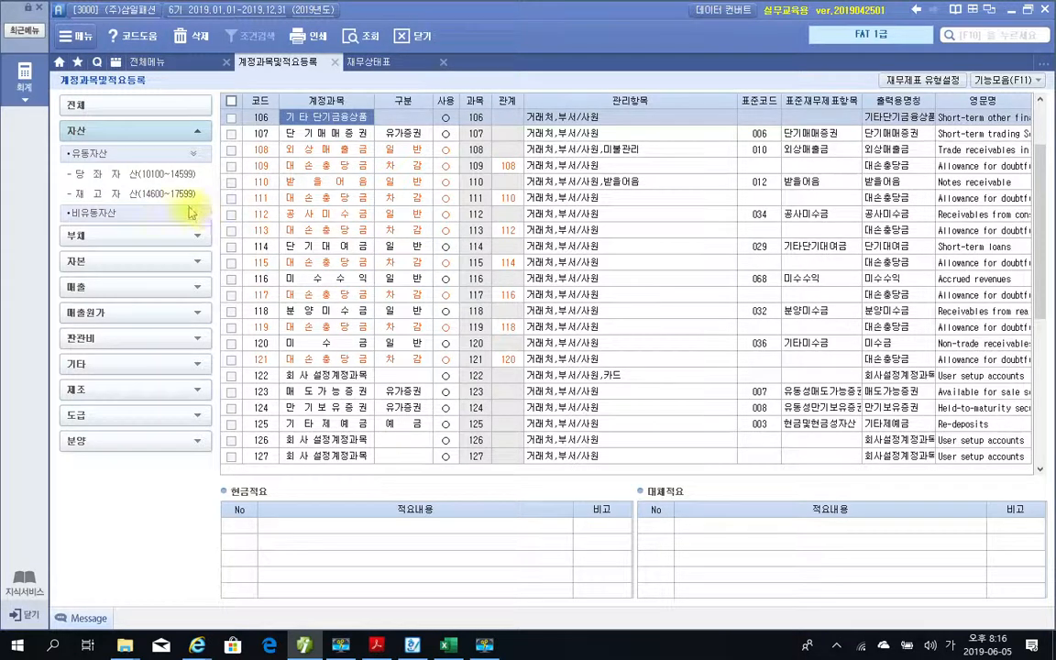
Show the 재고자산 accounts, and look through the 유동부채 and 비유동부채 accounts under 부채.
click(180, 198)
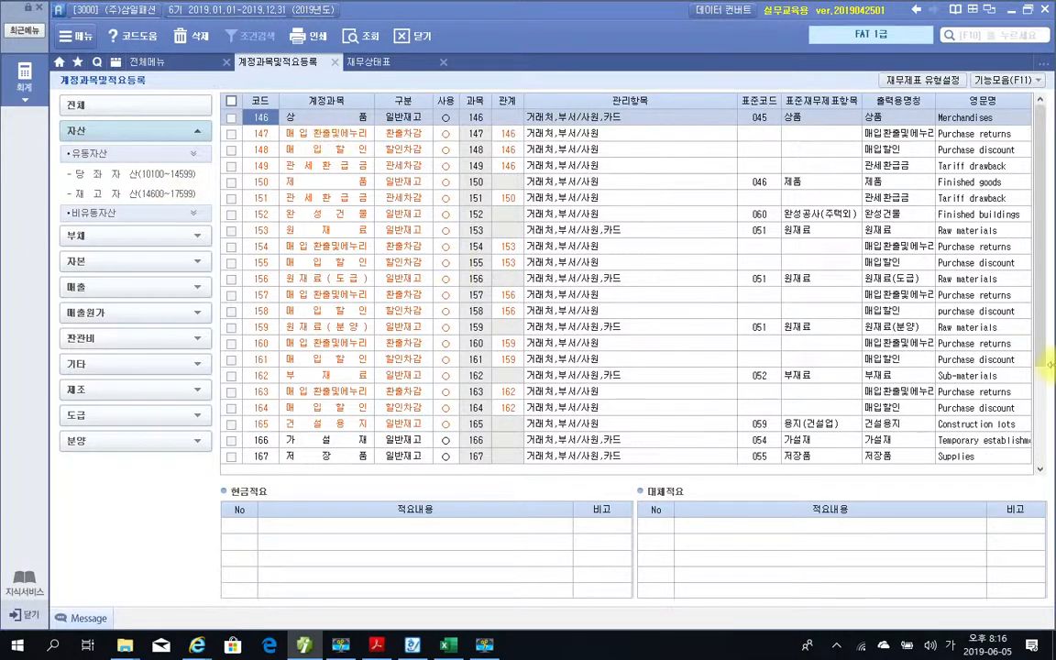
drag(1039, 330, 1043, 284)
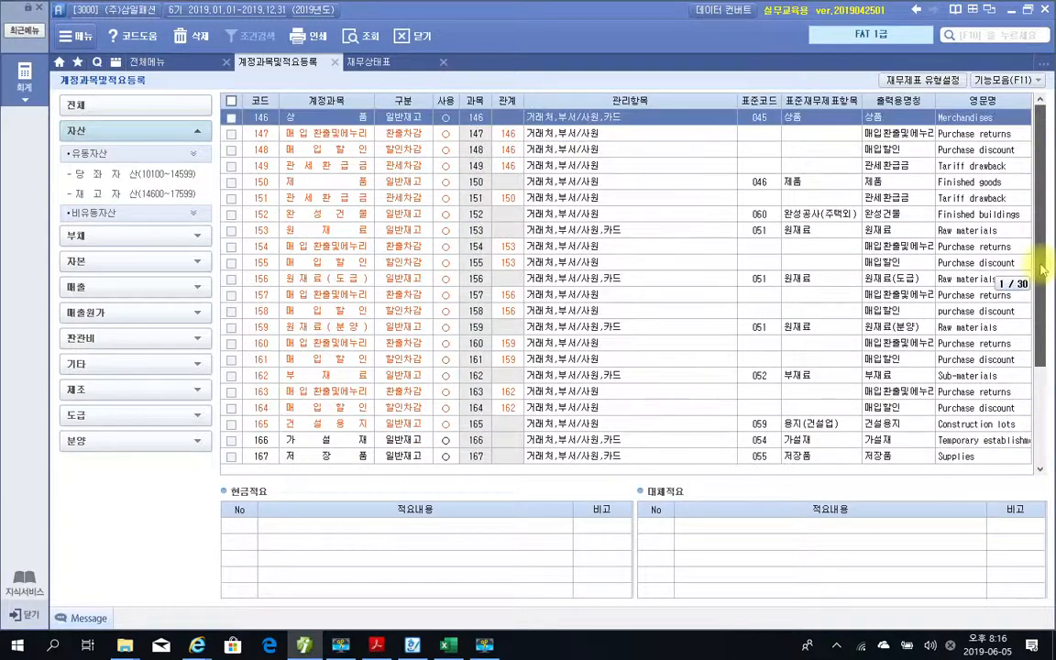
click(114, 237)
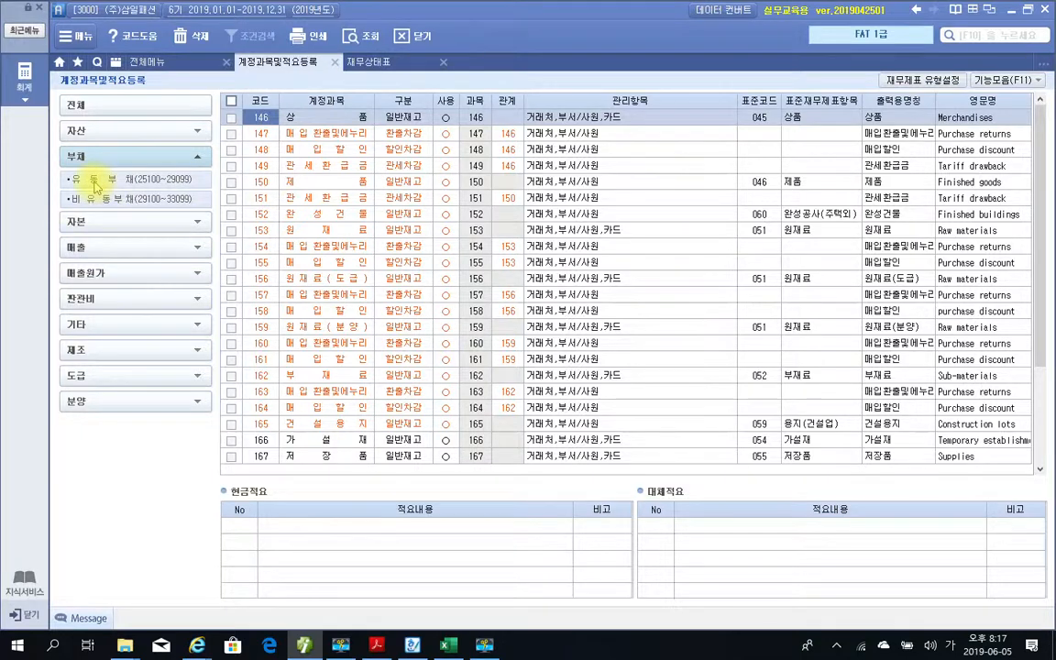
click(95, 183)
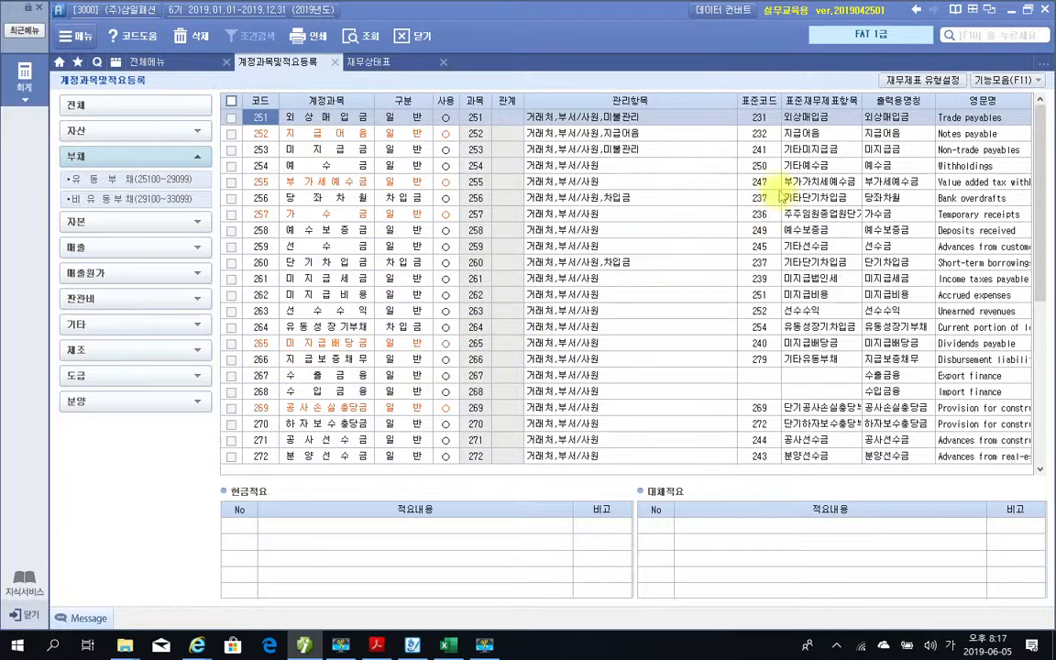
drag(1037, 147, 896, 136)
click(82, 199)
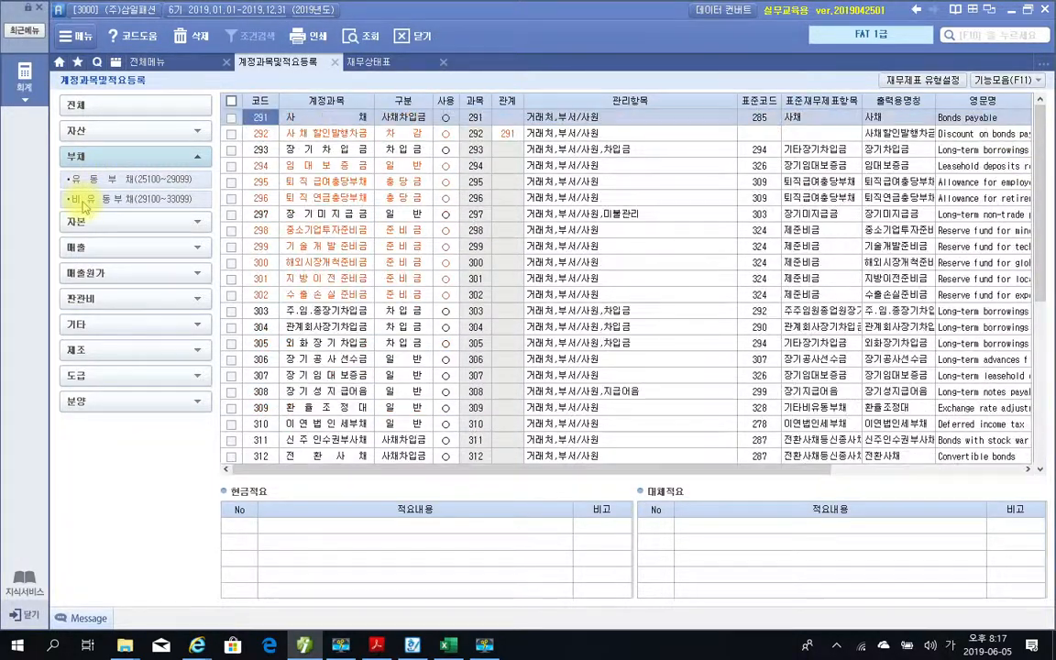
scroll(1014, 354, down, 2)
scroll(1014, 354, up, 2)
Compare the 자본잉여금 and 자본조정 account groups under 자본.
click(78, 221)
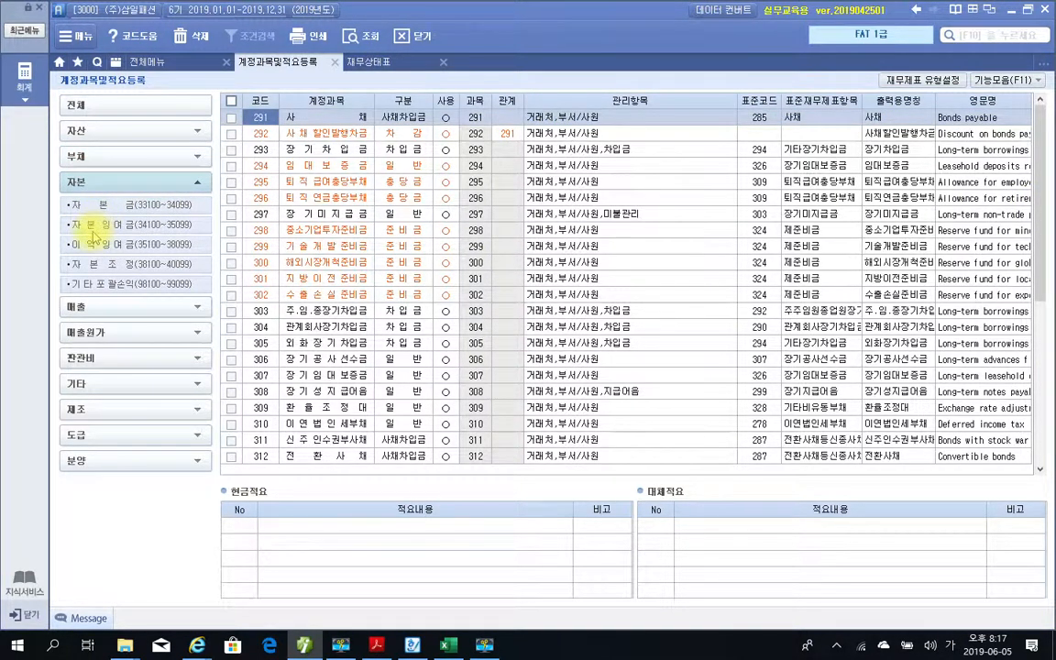
click(91, 225)
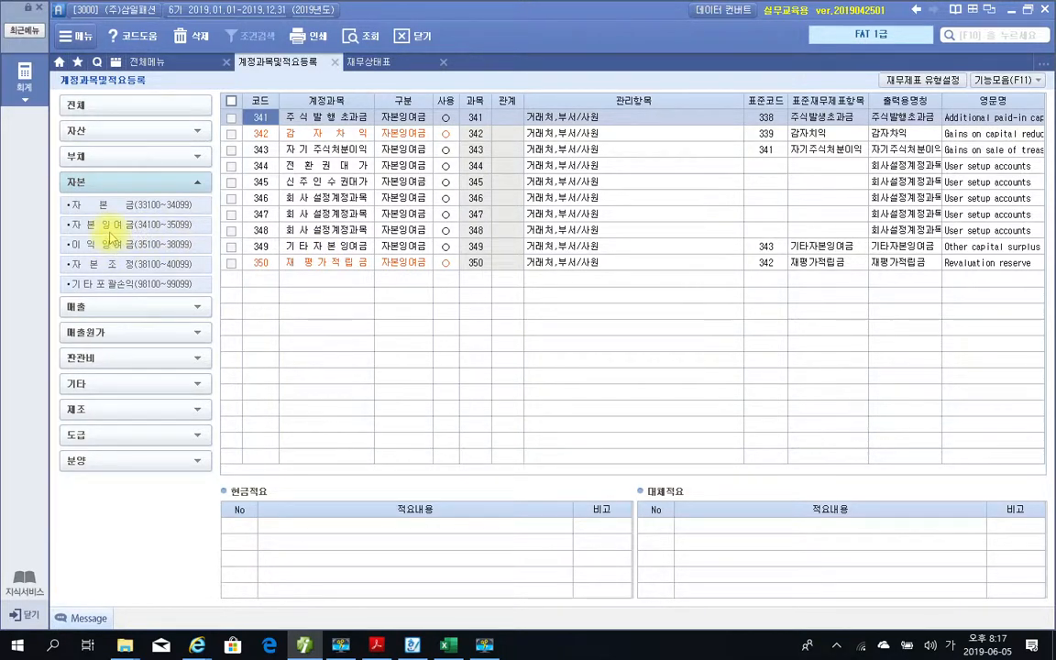
click(105, 267)
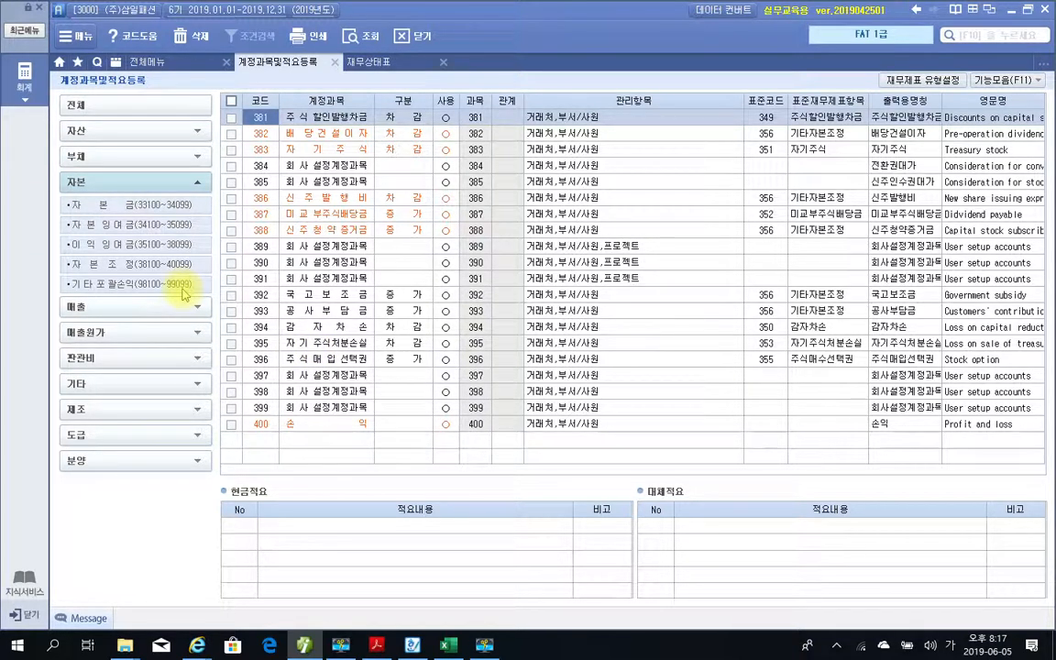
click(111, 225)
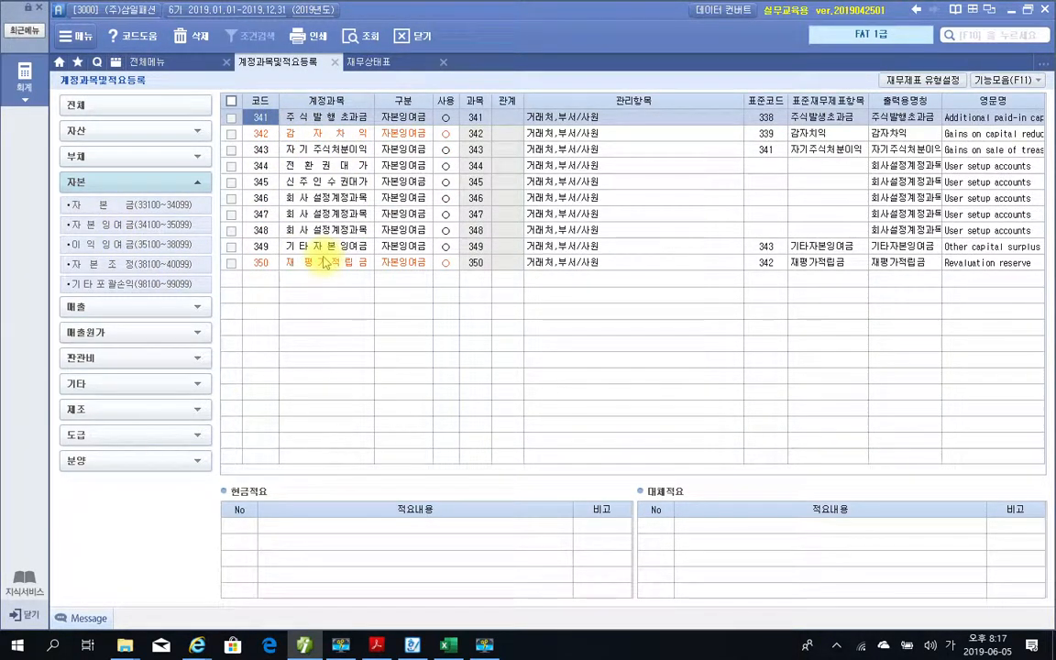
click(123, 264)
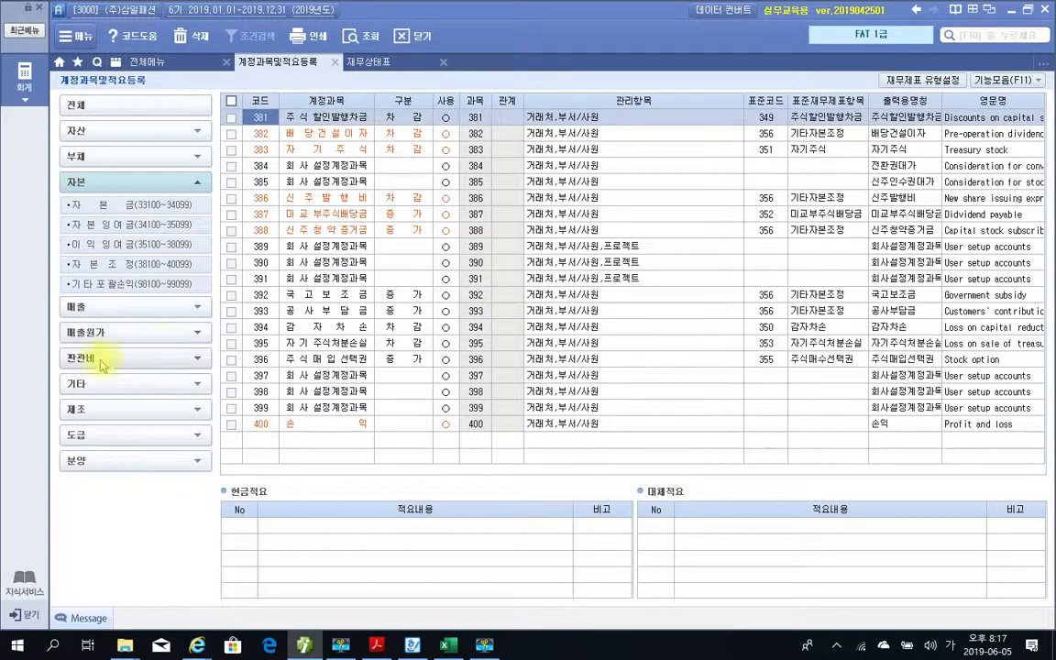
Show the 판매/관리비 accounts under 판관비 and the 제조원가 accounts under 제조, and review the account categories.
click(167, 356)
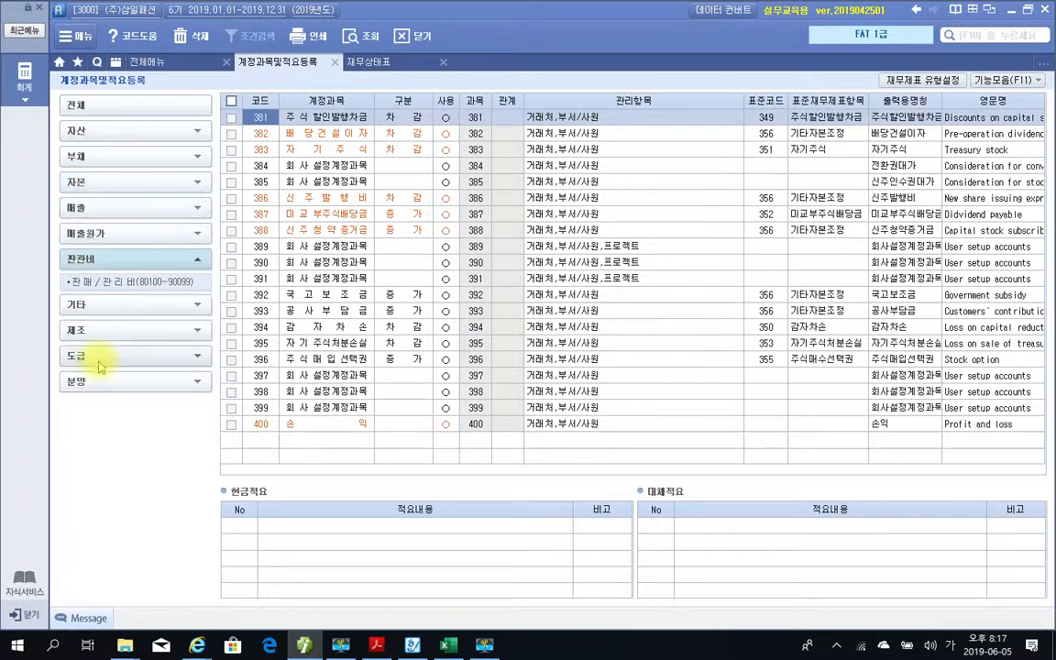
click(97, 282)
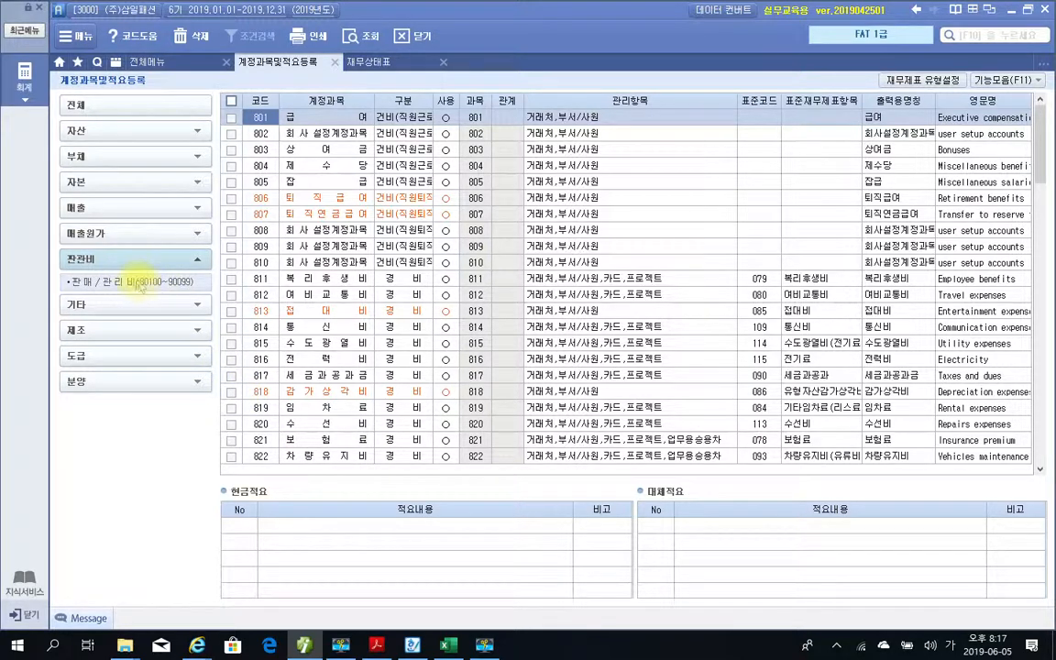
click(111, 334)
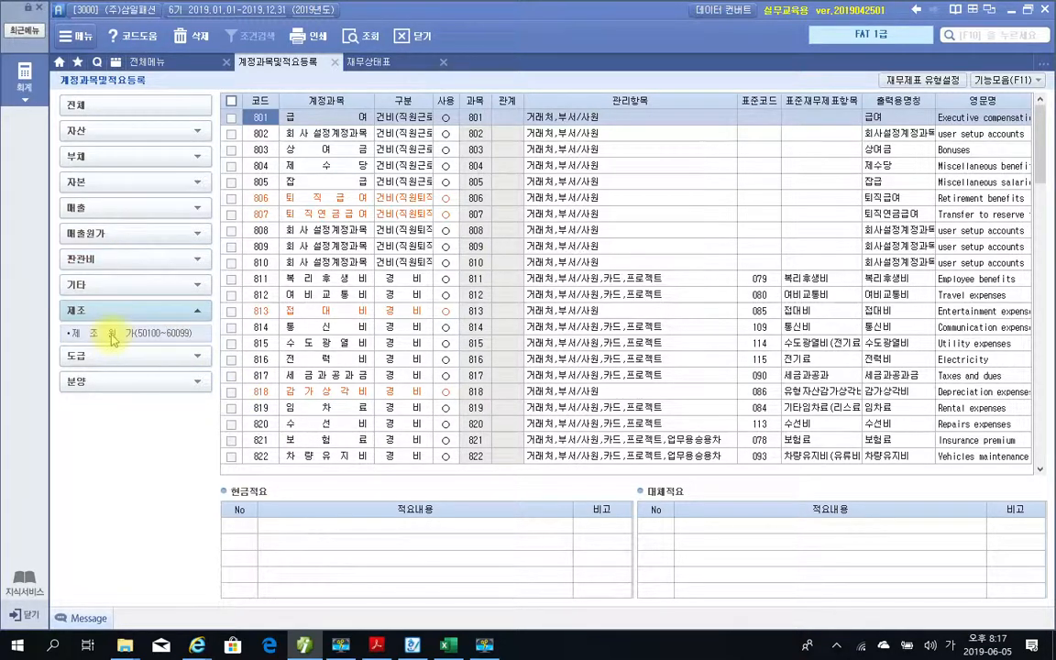
click(108, 335)
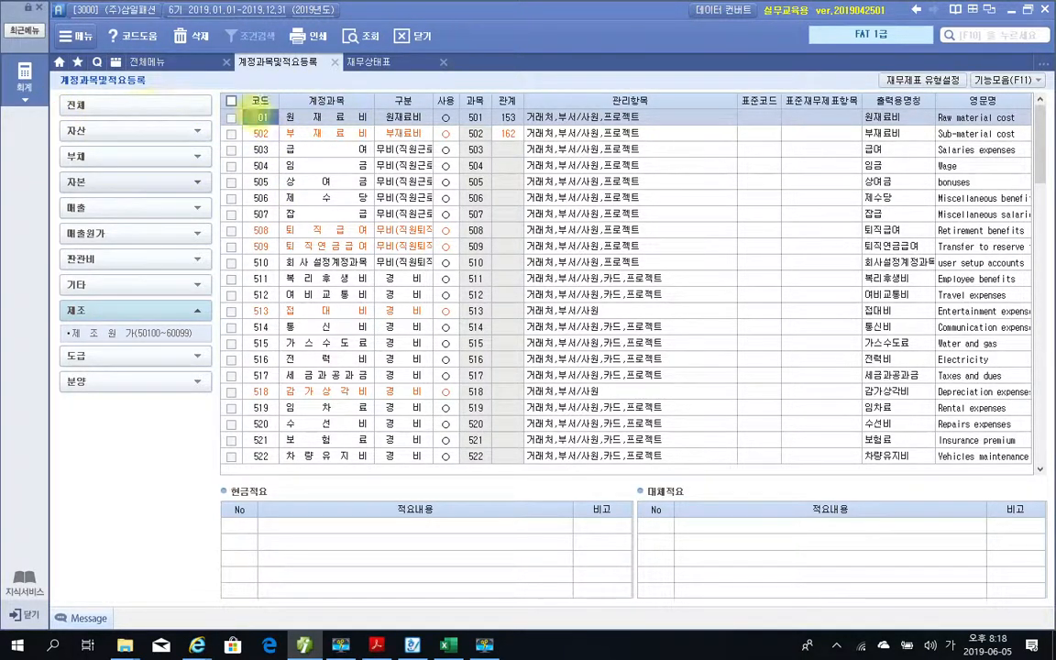
mouse_move(66, 96)
mouse_down()
mouse_move(194, 401)
mouse_move(213, 415)
mouse_up()
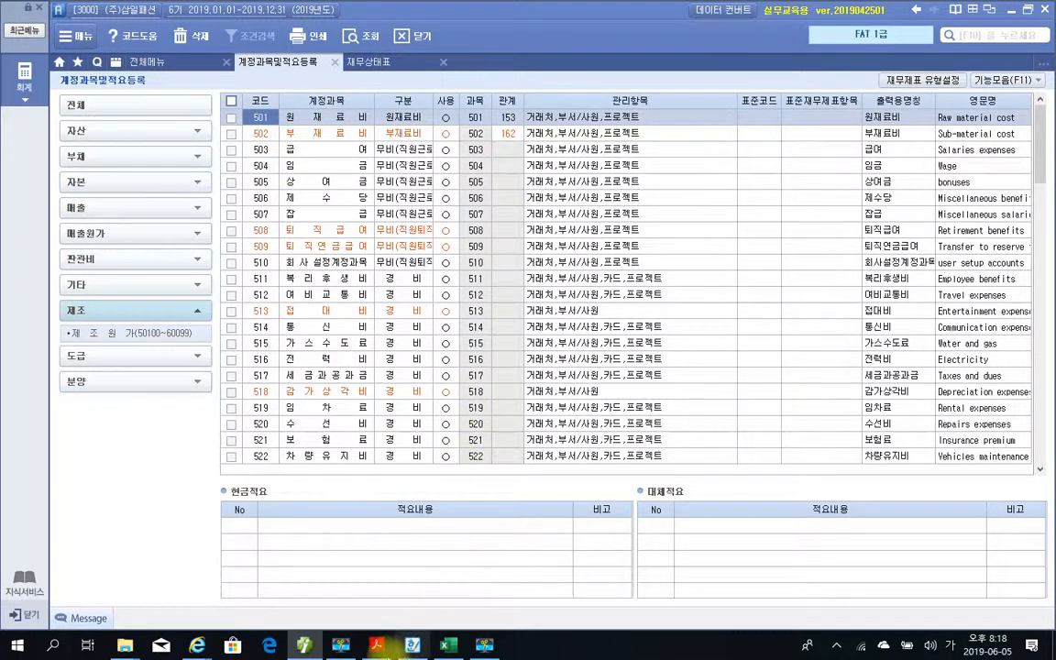
Switch back to the exercise PDF in Acrobat Reader and read the three 계정과목 및 적요등록 tasks.
click(372, 646)
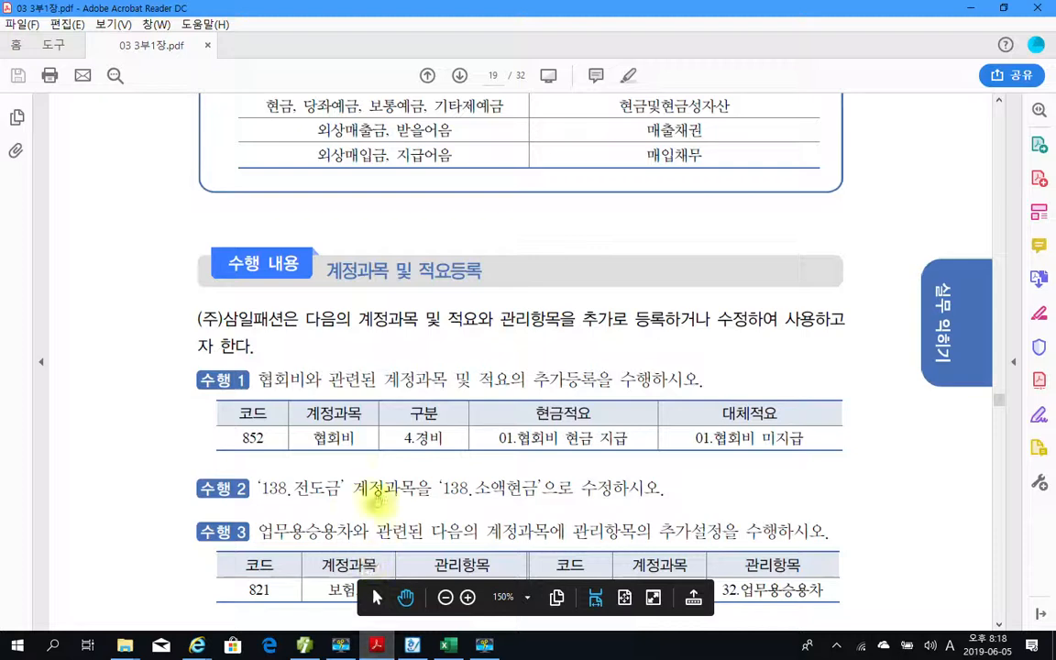
scroll(389, 465, down, 3)
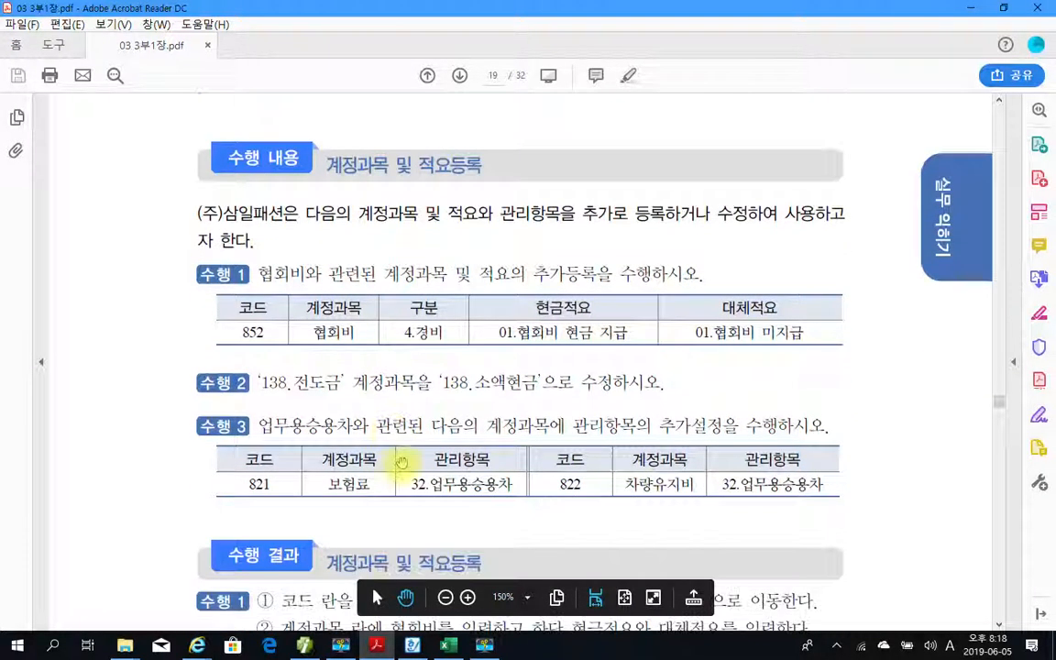
Highlight 적요의 in the 수행 1 instruction of the exercise PDF.
scroll(237, 258, down, 1)
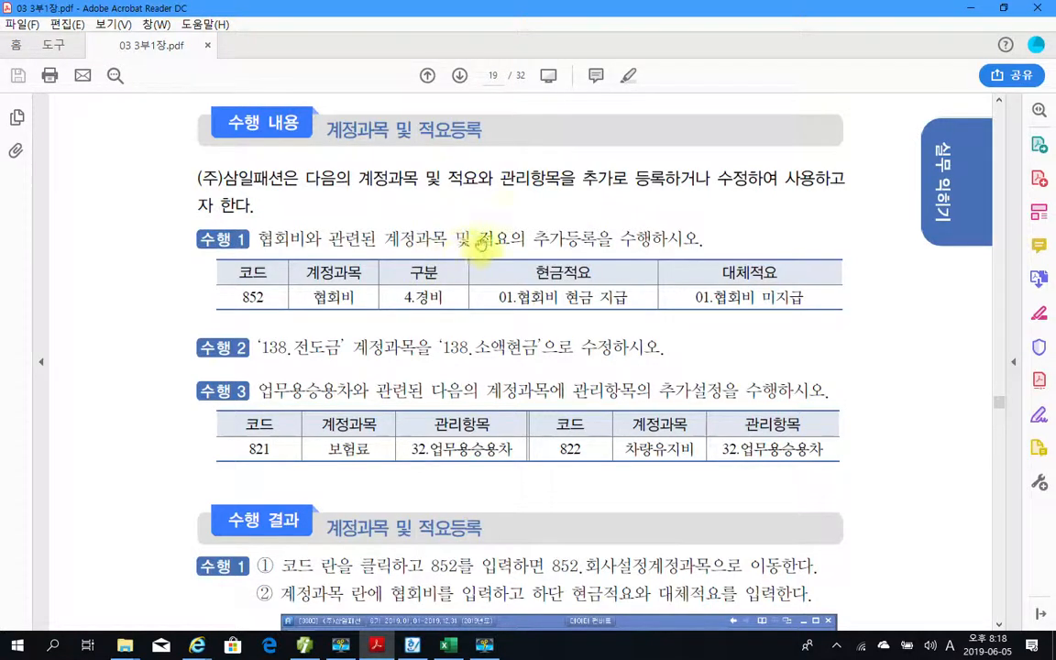
drag(477, 238, 528, 239)
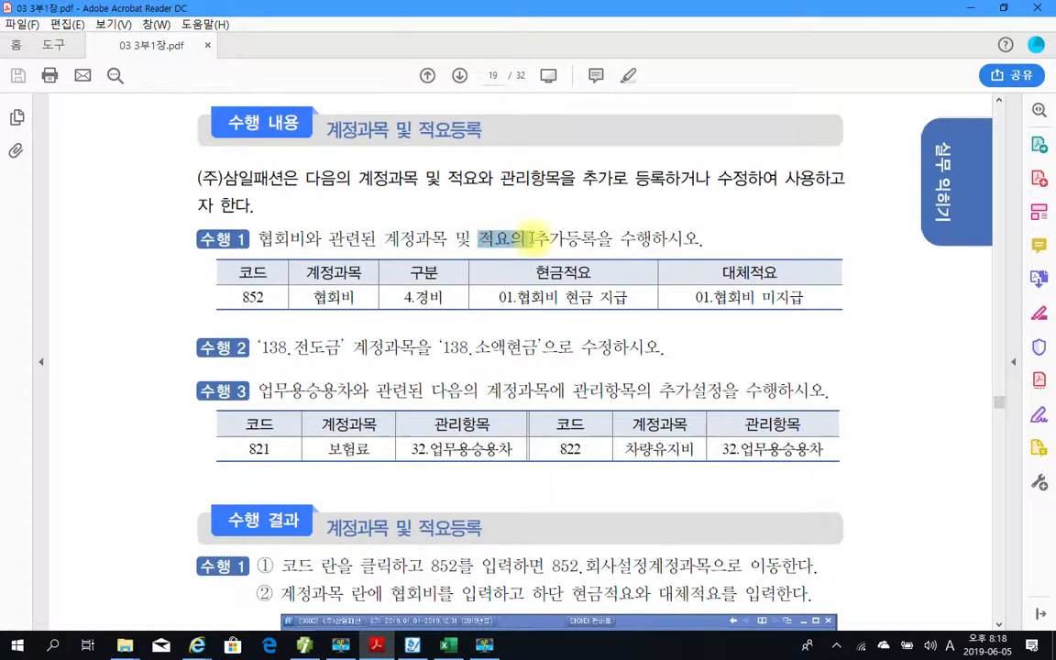
right_click(520, 242)
click(564, 284)
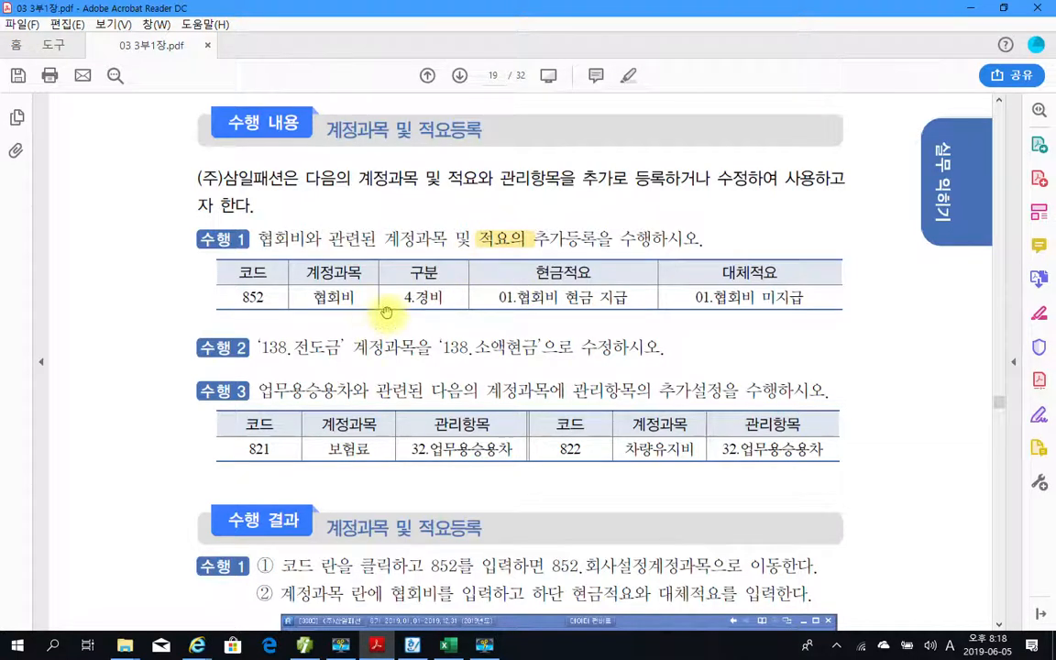
Review the 수행 1 table for code 852 협회비, examining its code, 현금적요 and 대체적요 columns.
double_click(248, 296)
click(358, 309)
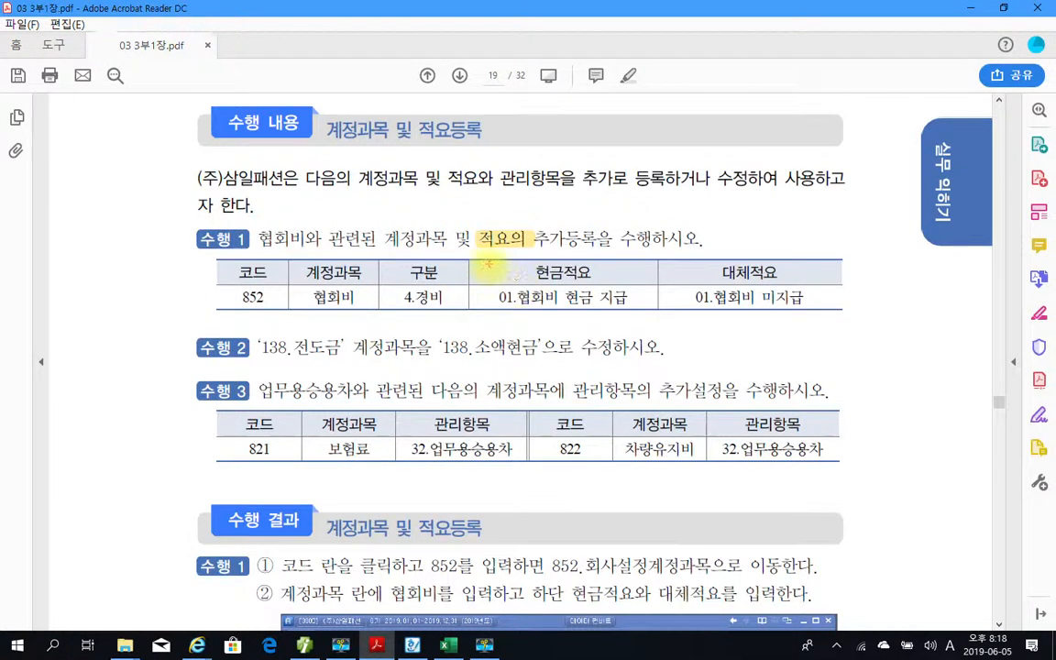
mouse_move(466, 256)
mouse_down()
mouse_move(770, 331)
mouse_move(832, 323)
mouse_up()
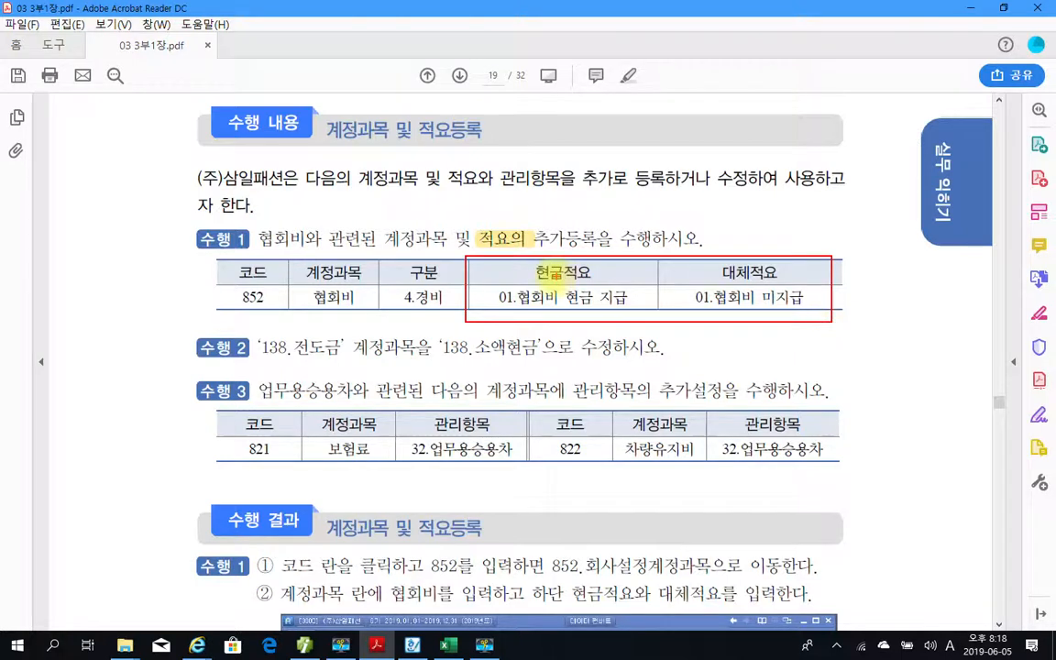
drag(529, 277, 592, 276)
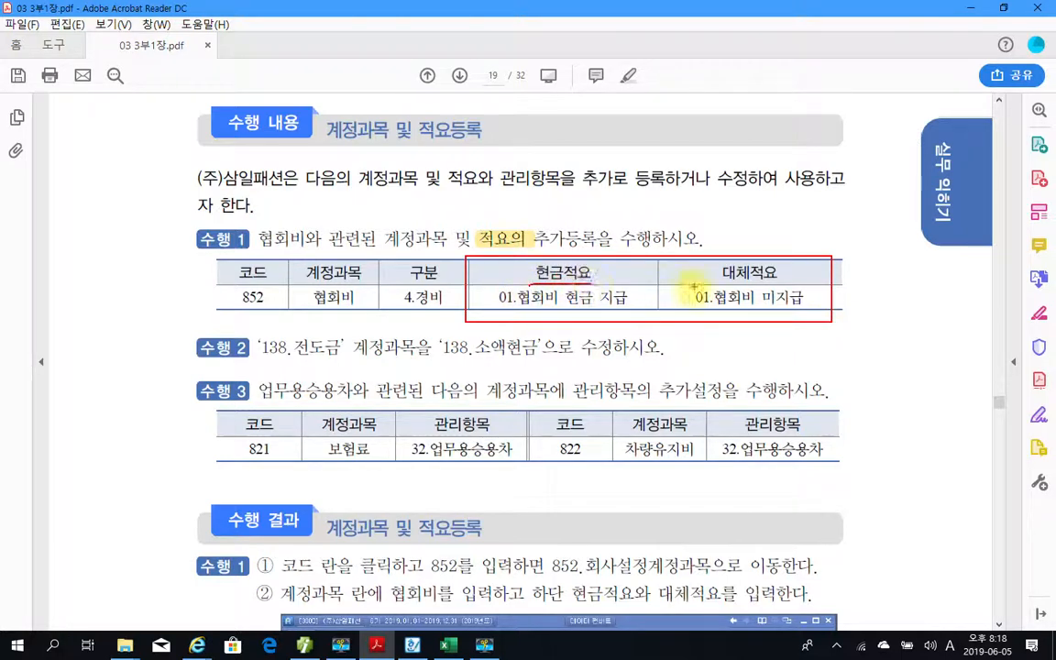
drag(694, 286, 768, 287)
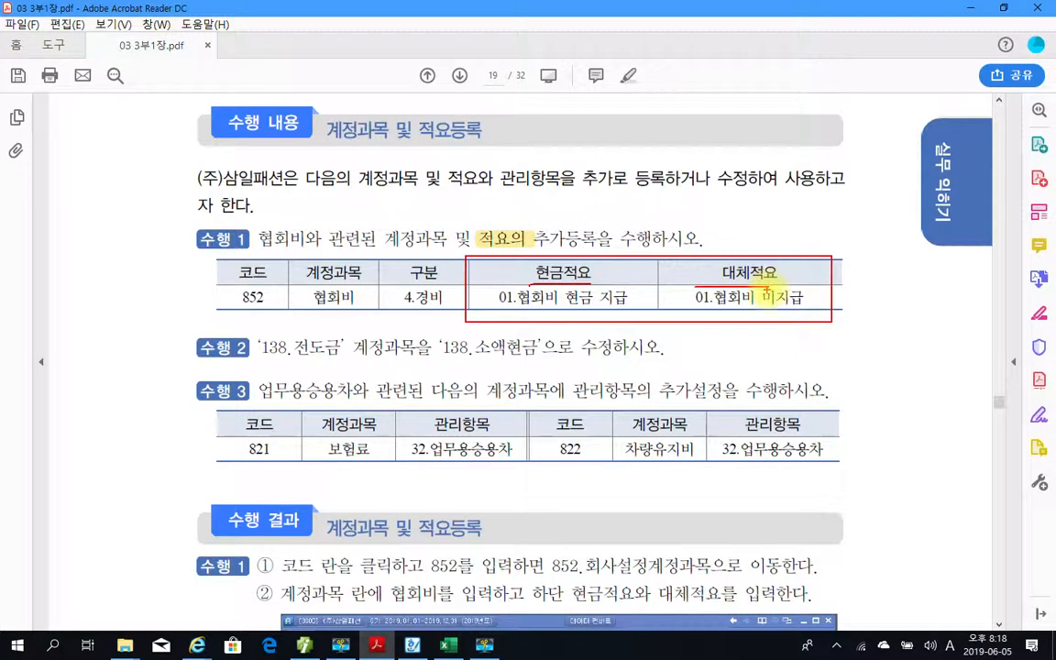
mouse_move(261, 291)
mouse_down()
mouse_move(240, 284)
mouse_move(269, 313)
mouse_up()
key(Escape)
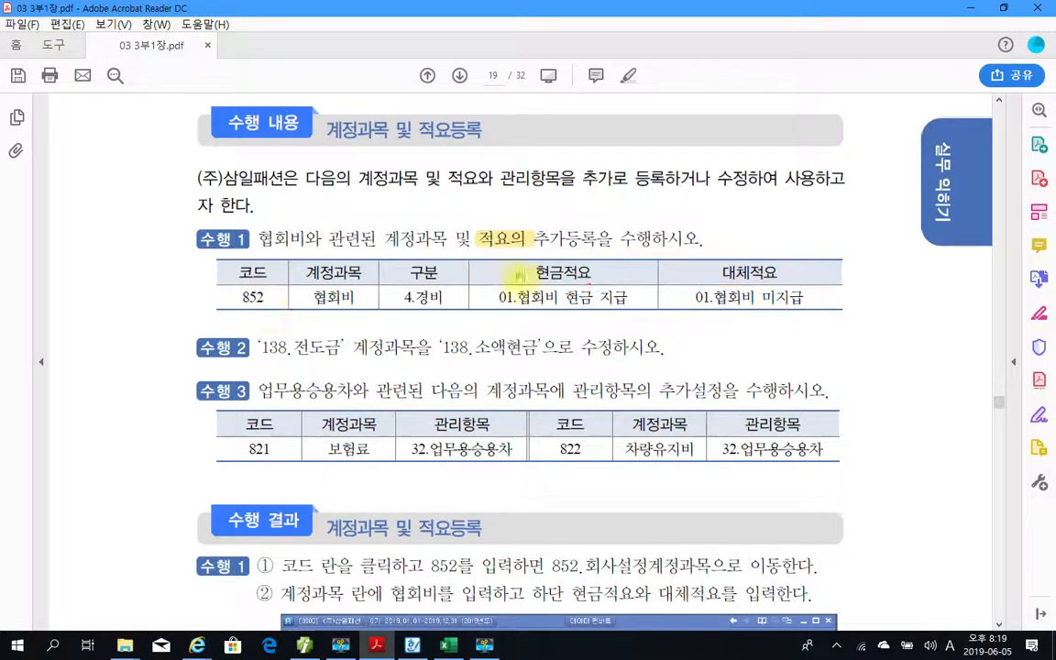
Switch to the accounting program, list all accounts under 전체, recheck the exercise PDF, and go to account code 852.
click(449, 647)
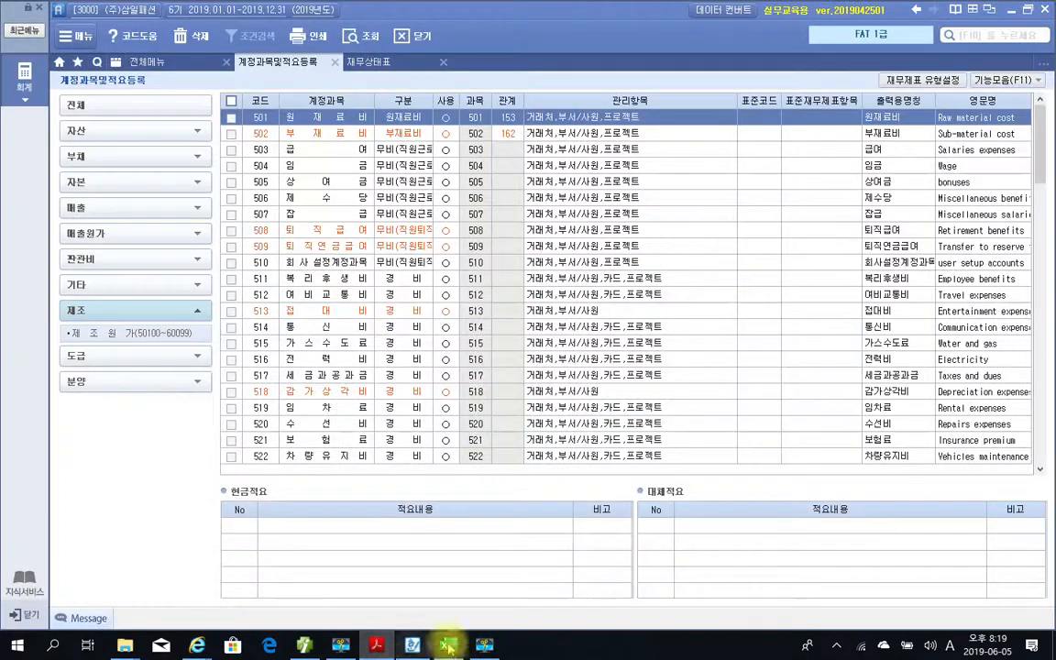
click(135, 107)
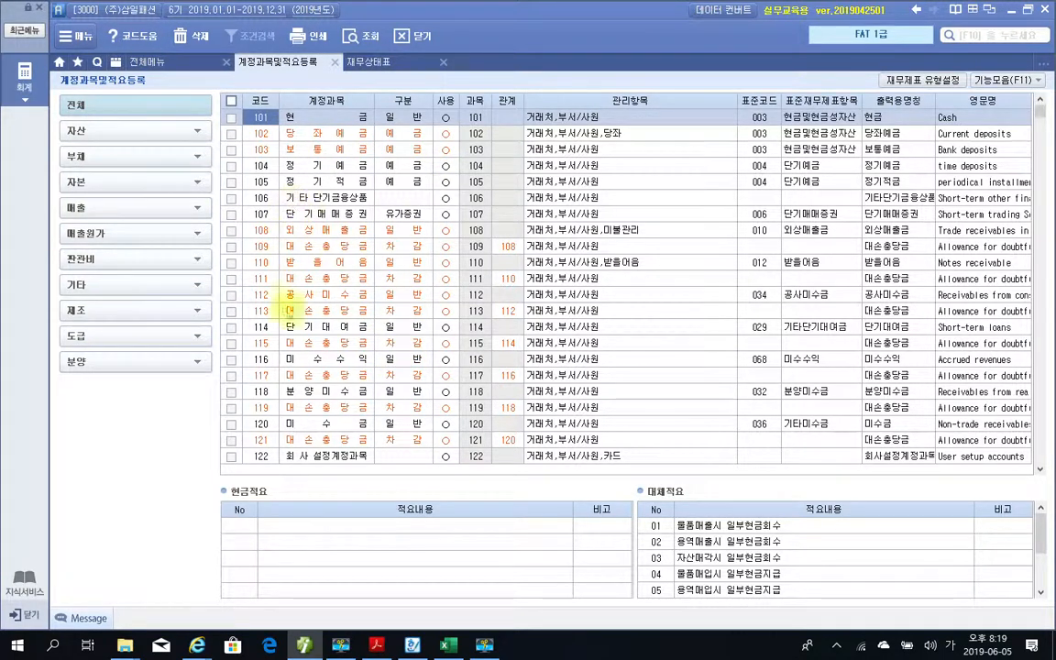
click(379, 646)
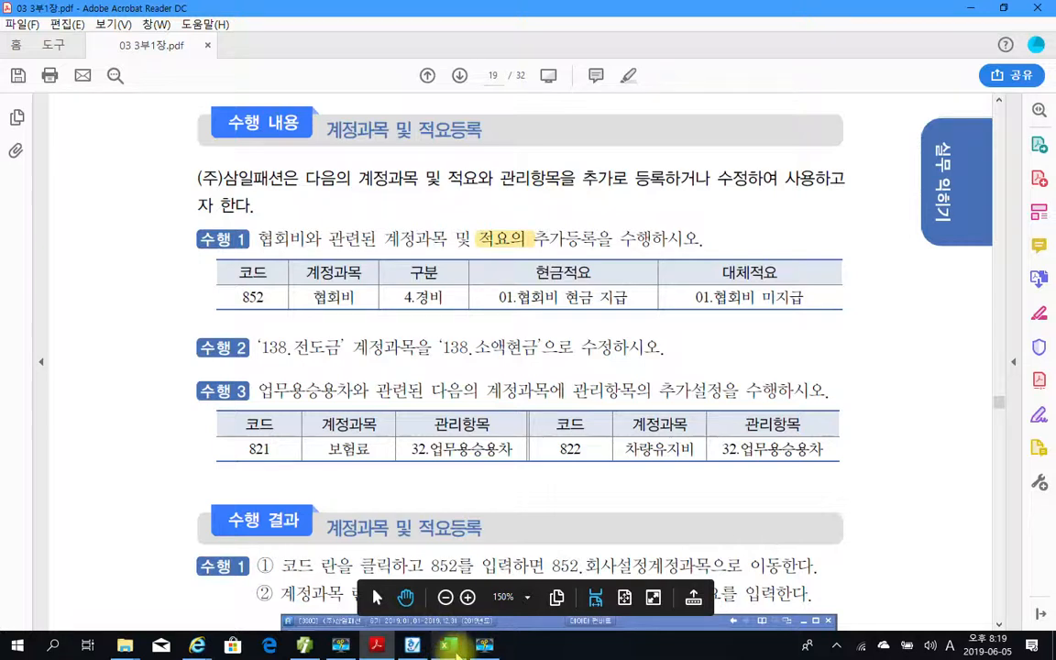
mouse_move(480, 648)
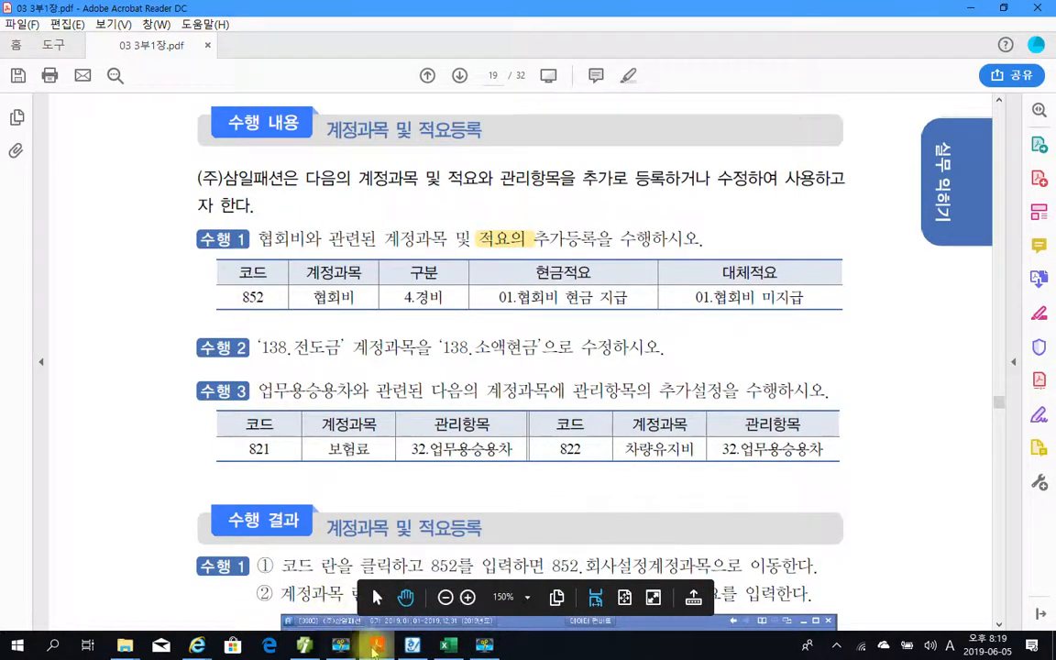
key(alt+Tab)
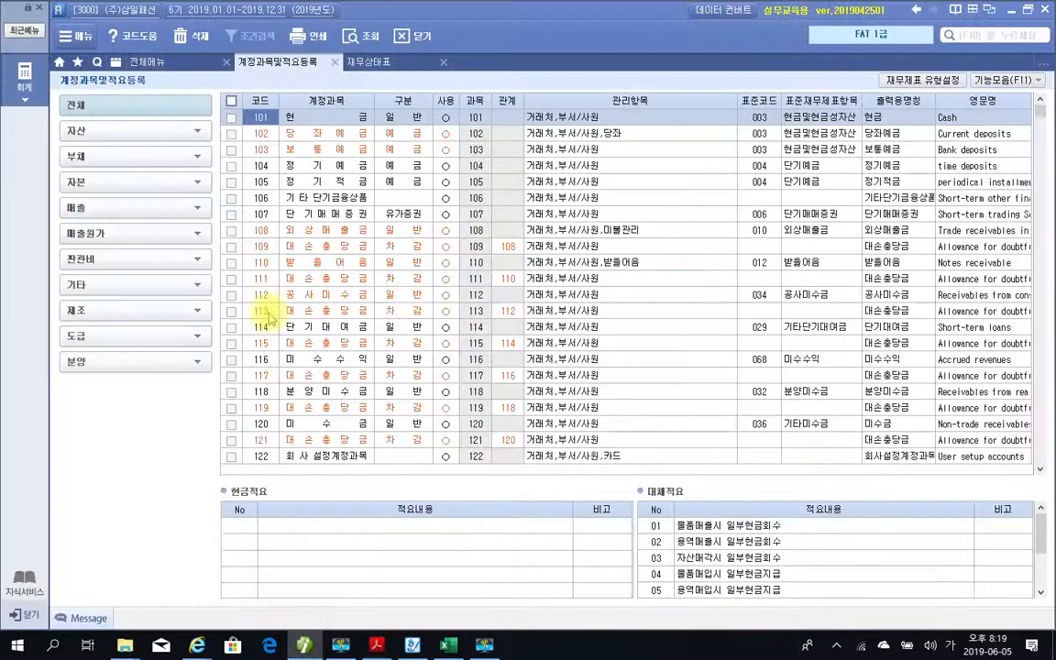
click(263, 117)
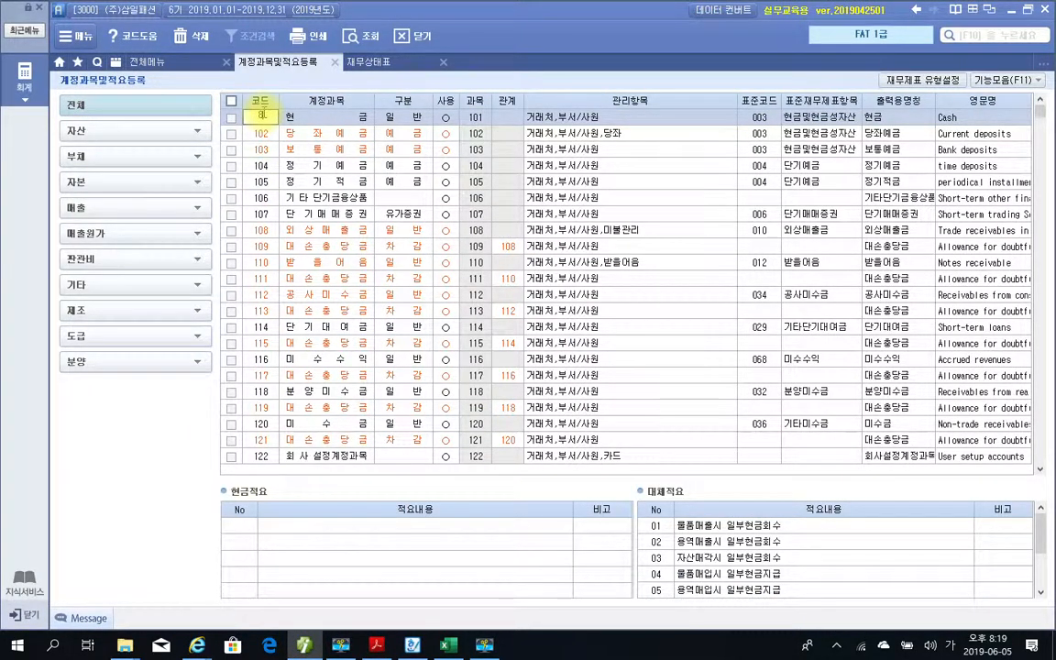
text(852)
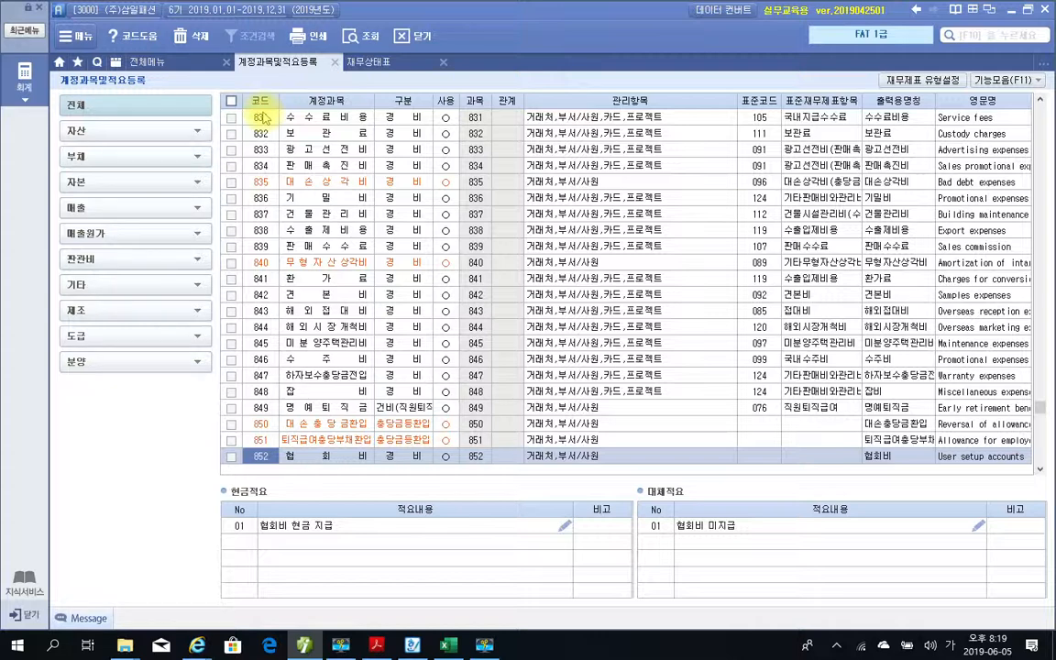
Open and close the 찾기 search, and examine the 현금적요 and 대체적요 areas of account 852.
key(ctrl+f)
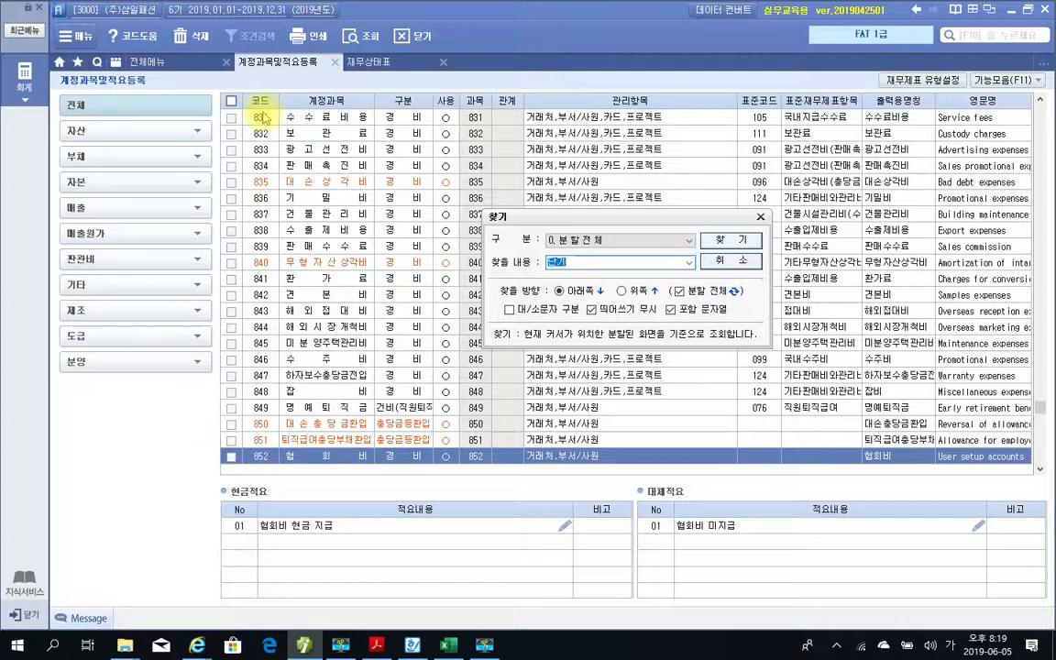
click(760, 220)
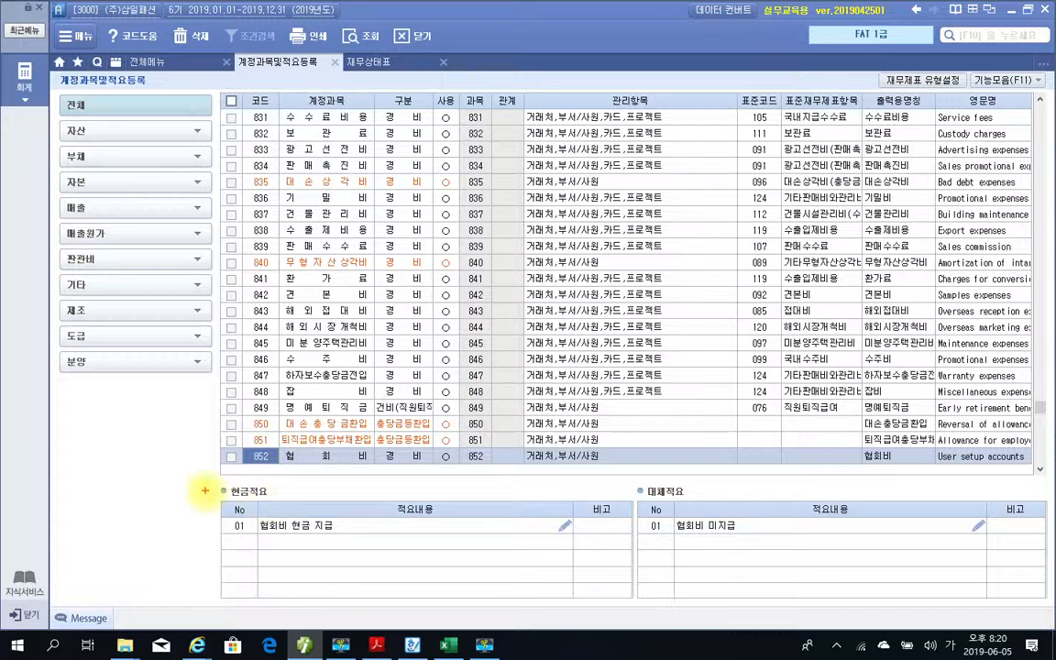
mouse_move(210, 492)
mouse_down()
mouse_move(385, 557)
mouse_move(620, 559)
mouse_up()
mouse_move(641, 492)
mouse_down()
mouse_move(696, 513)
mouse_move(949, 545)
mouse_move(1045, 570)
mouse_move(1036, 571)
mouse_up()
key(Escape)
Delete the existing 현금적요 and 대체적요 entries of account 852 협회비.
click(270, 530)
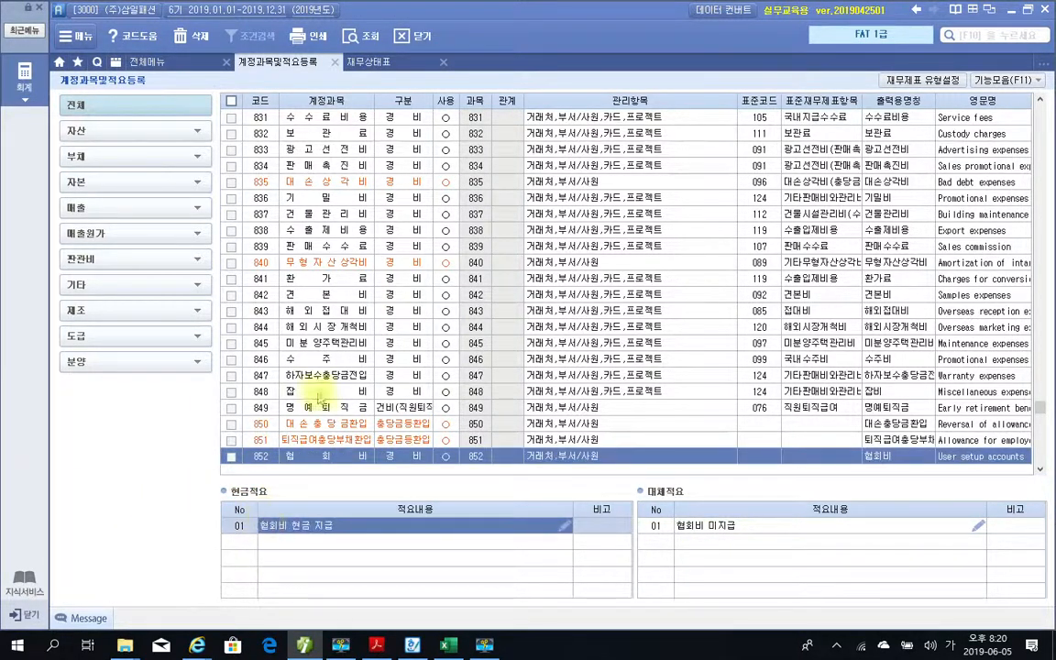
click(180, 35)
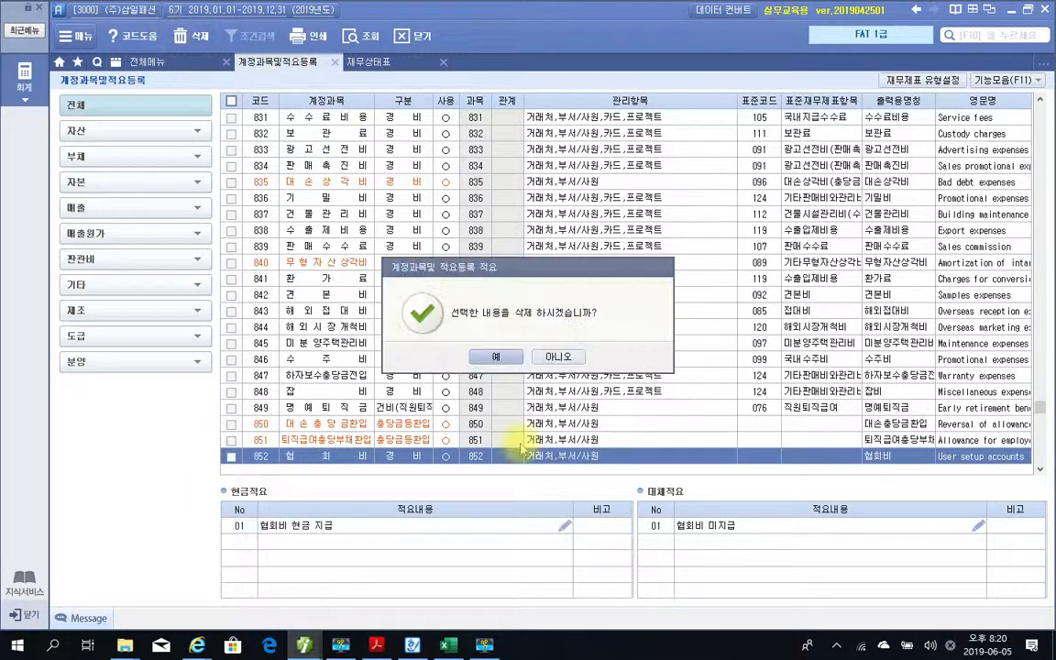
click(445, 319)
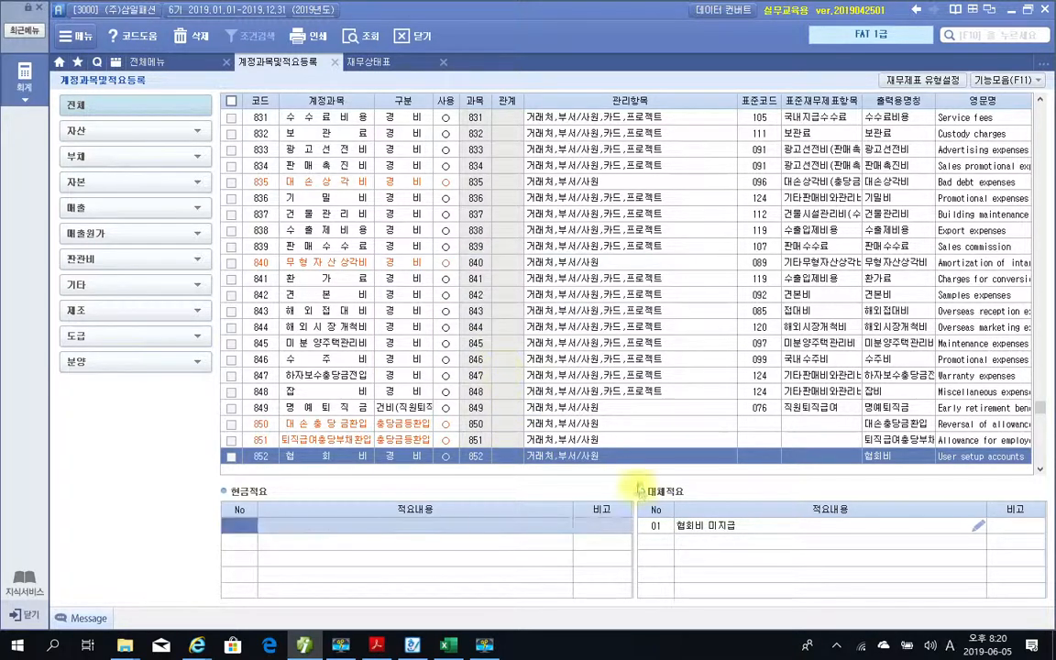
click(683, 524)
click(202, 38)
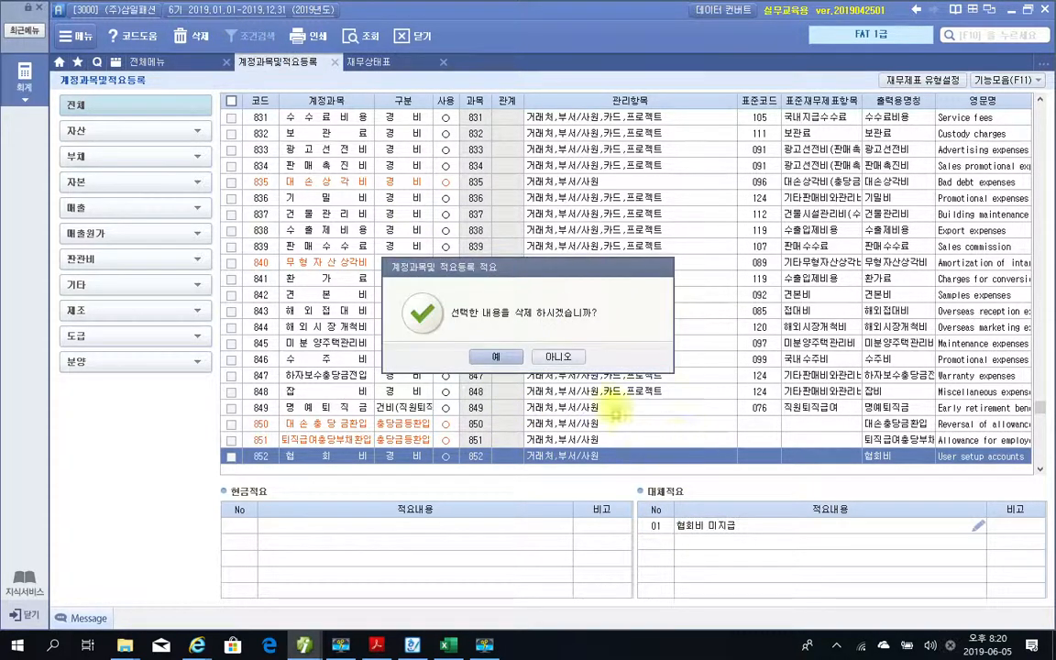
click(446, 321)
Register 현금적요 01 as 협회비 현금 지급 for account 852.
click(316, 526)
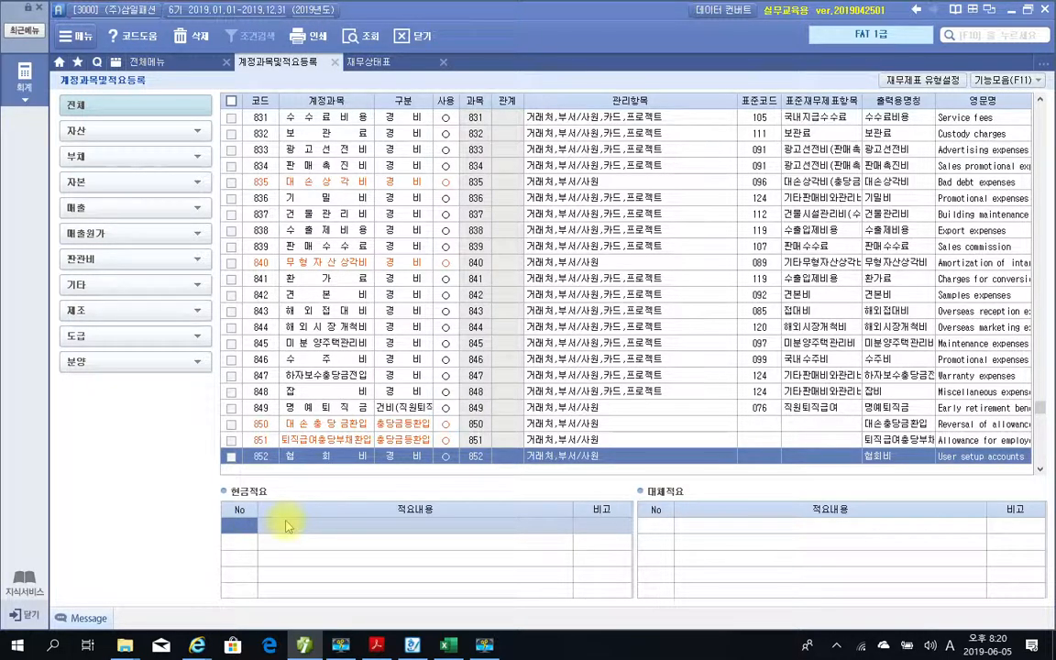
text(1)
key(Return)
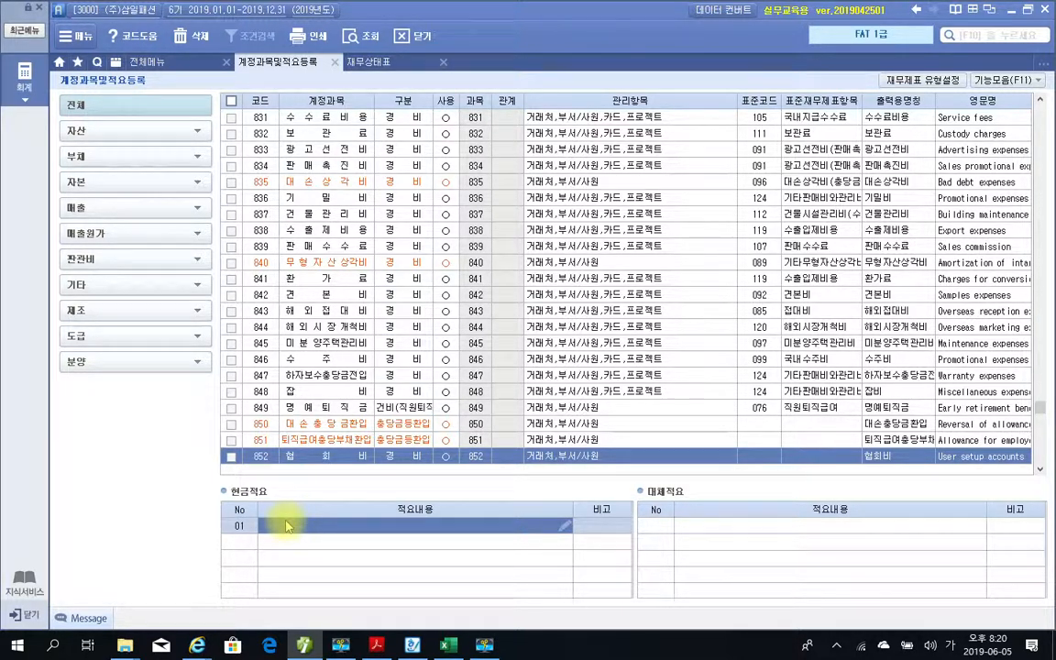
text(협회)
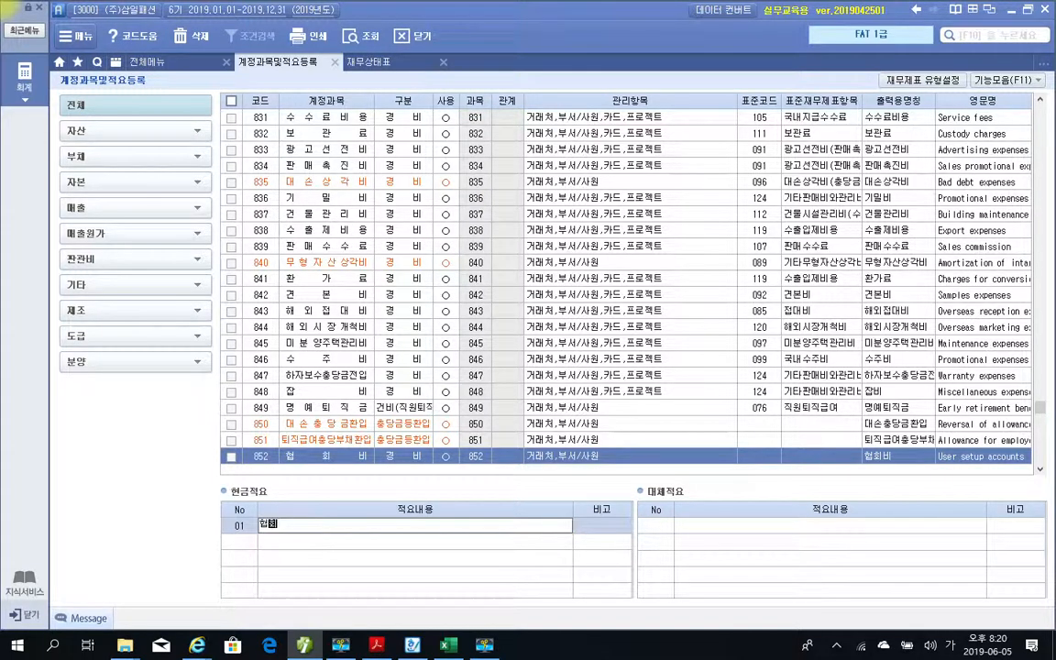
text(비 현금 지급)
key(Return)
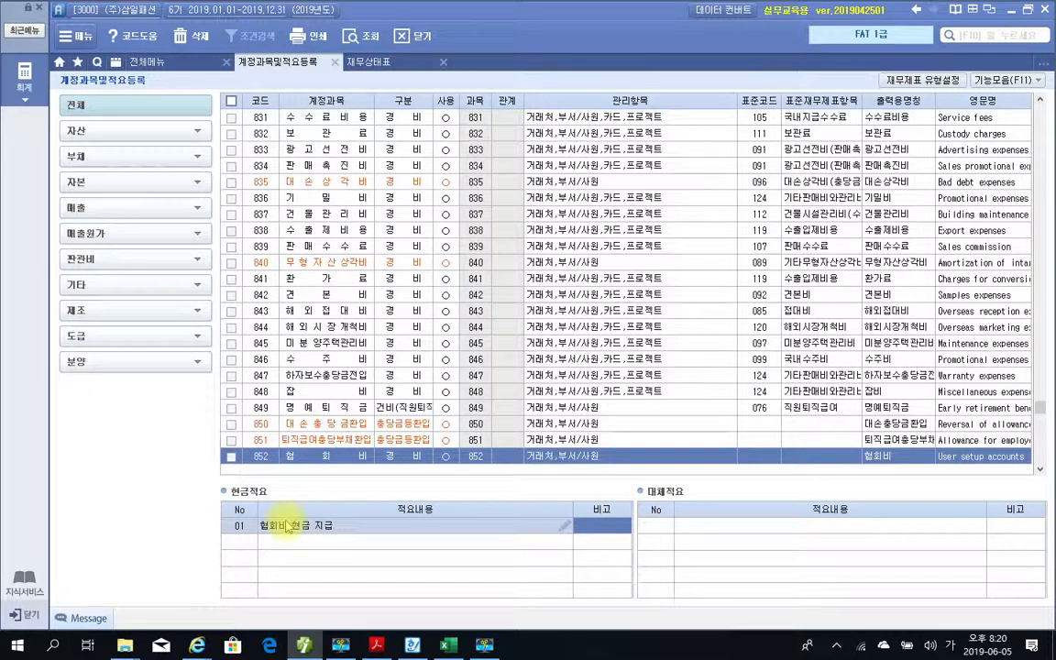
key(Return)
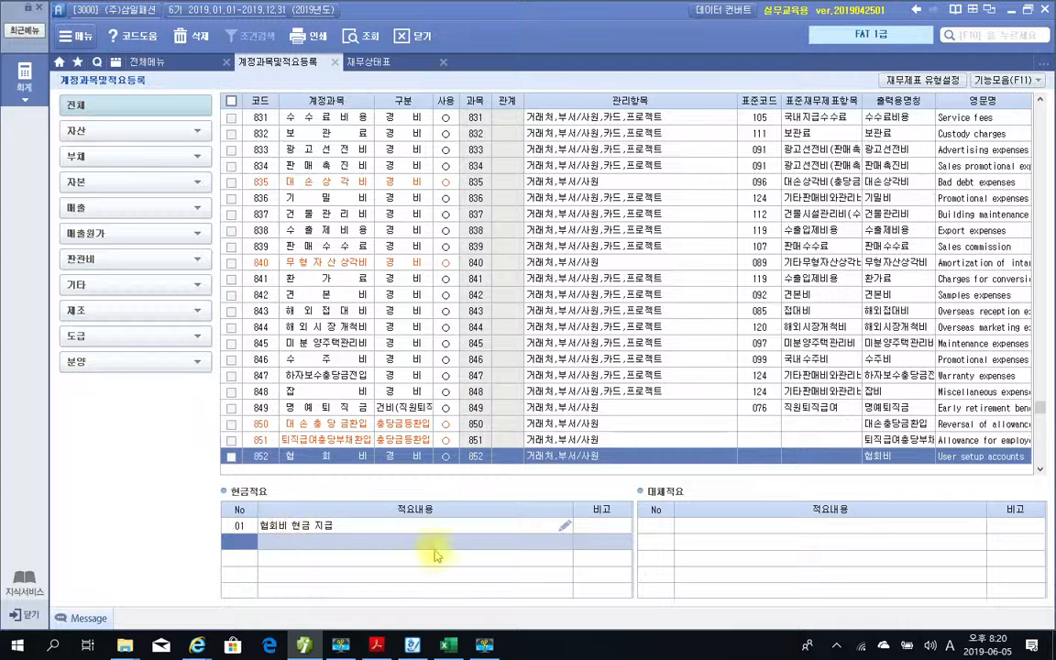
Register 대체적요 01 as 협회비 미지급 for account 852.
drag(633, 482, 693, 501)
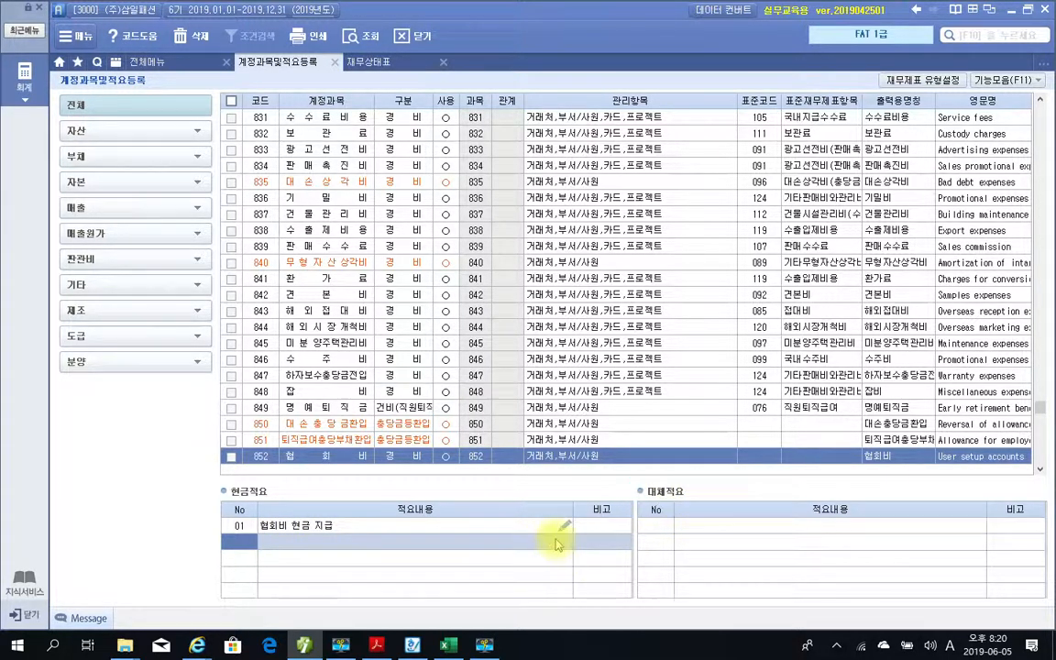
click(656, 528)
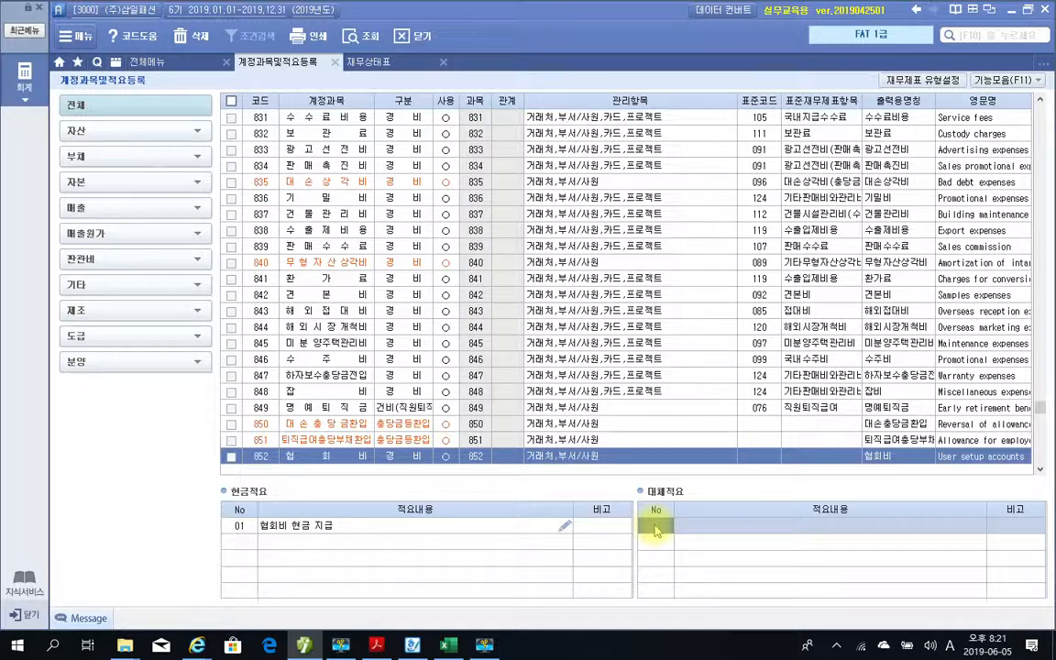
click(656, 529)
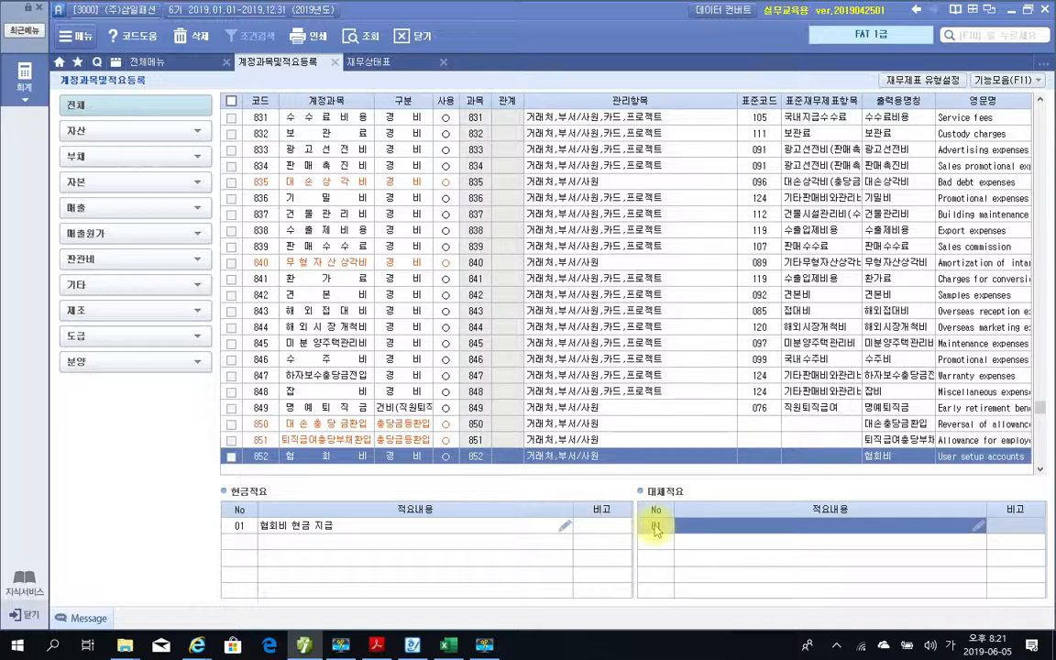
text(협회비)
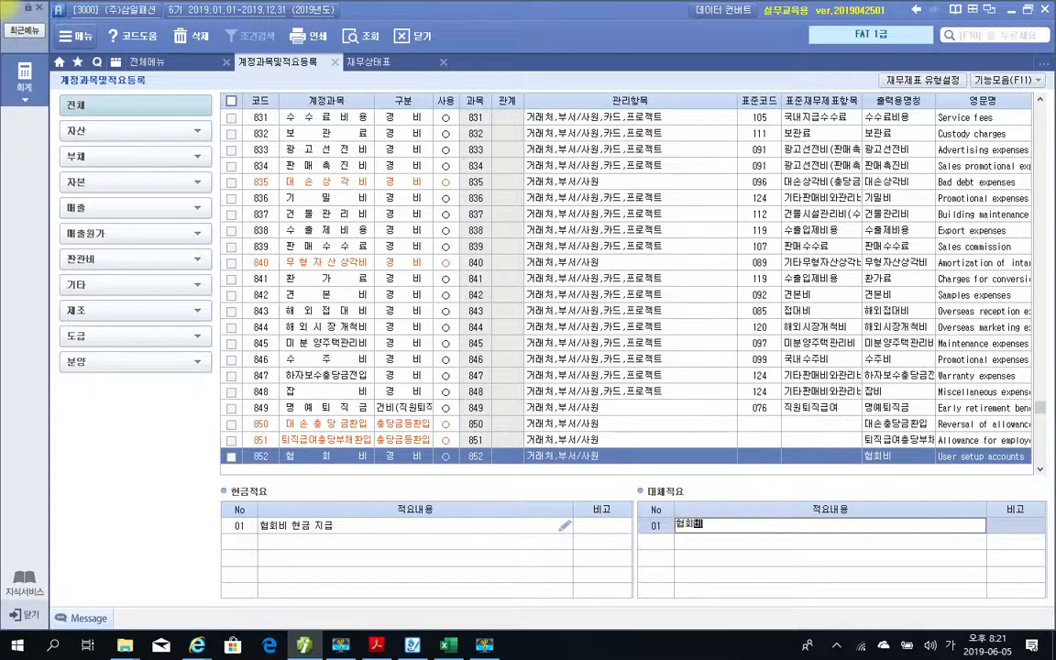
text( 미ㅈ)
text(지급)
key(Return)
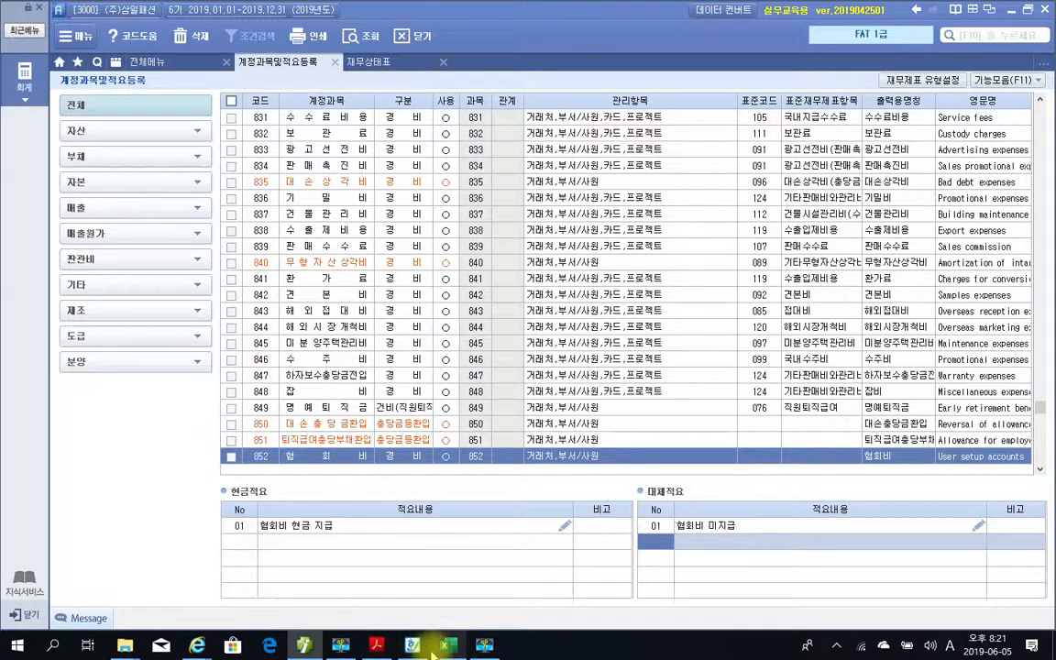
Switch to the exercise PDF in Acrobat Reader and highlight 소액현금 in the 수행 2 instruction.
click(376, 645)
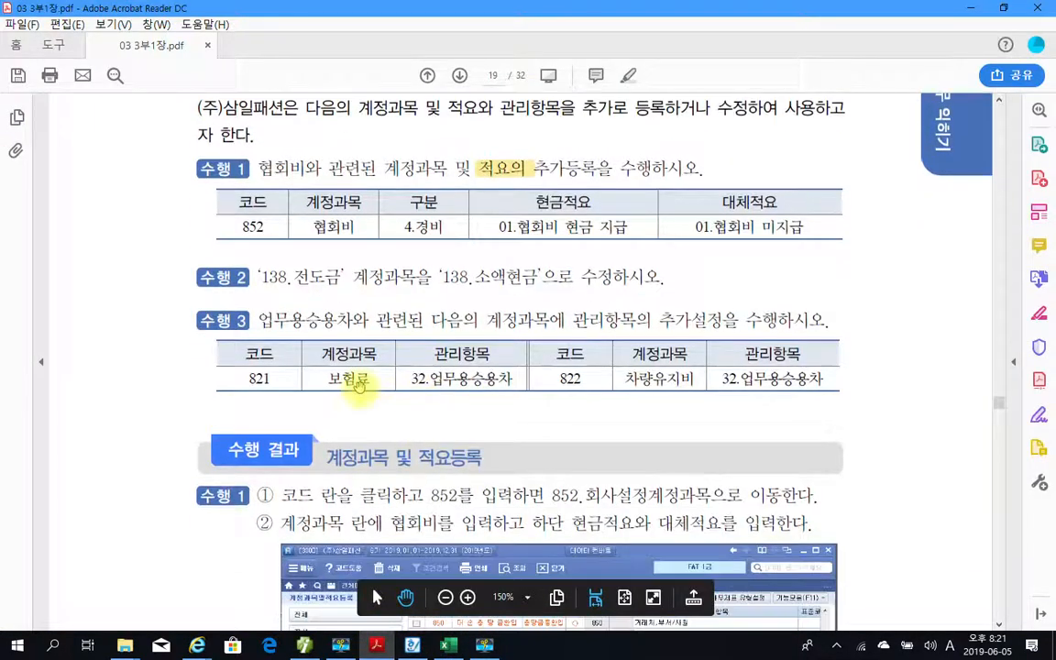
drag(259, 276, 394, 275)
click(477, 284)
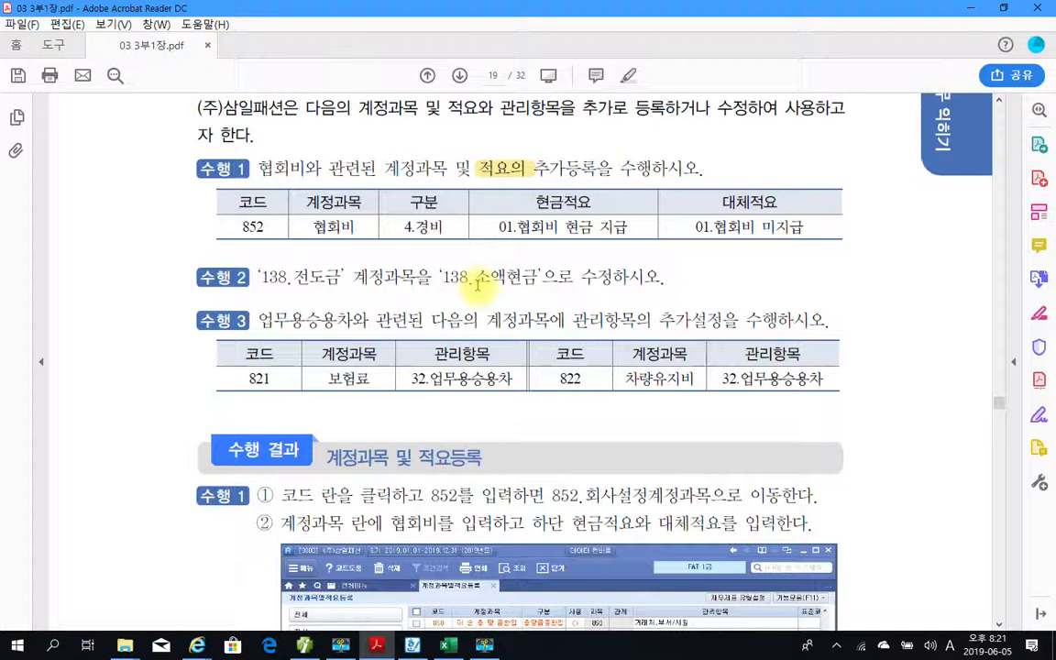
drag(475, 276, 538, 277)
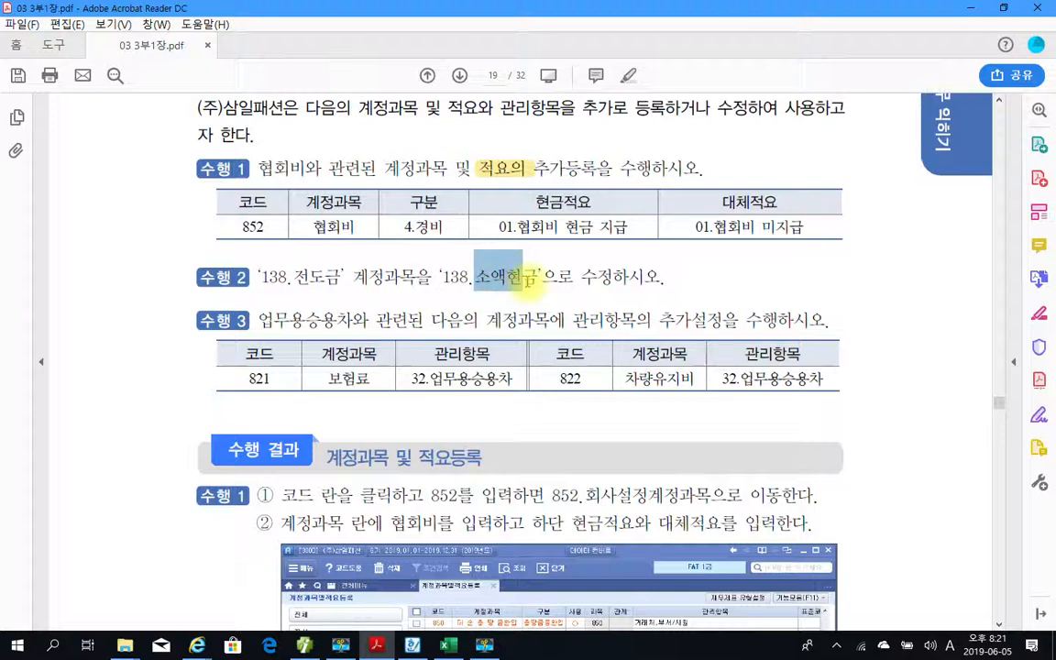
right_click(529, 285)
click(550, 327)
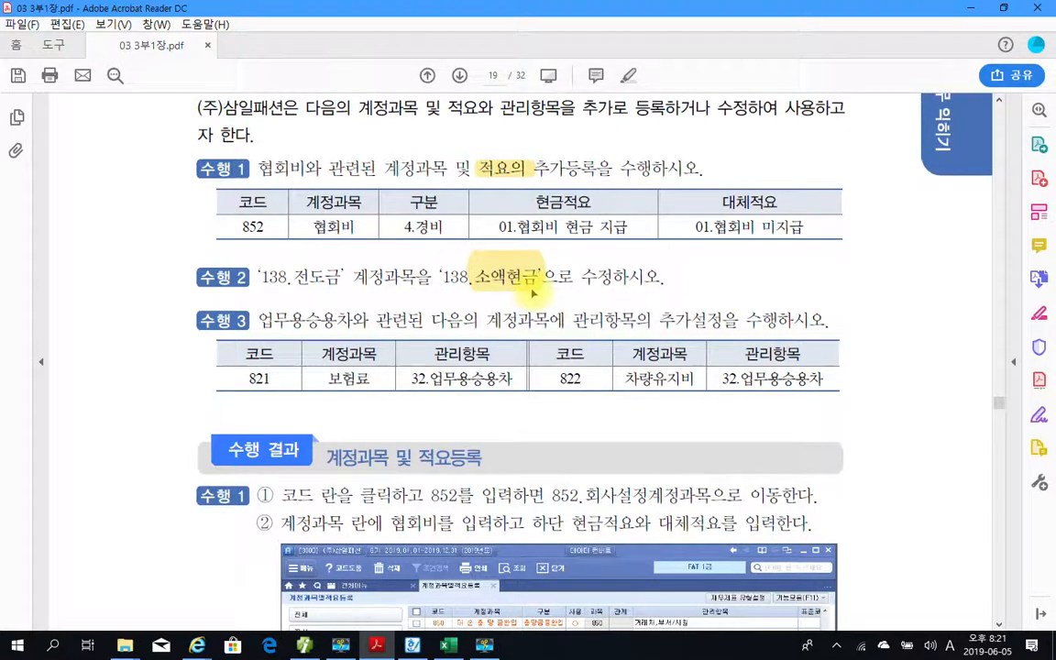
Examine the worked solutions for 수행 2 and 수행 3 in the exercise PDF, including how a red account name is edited.
scroll(372, 335, down, 3)
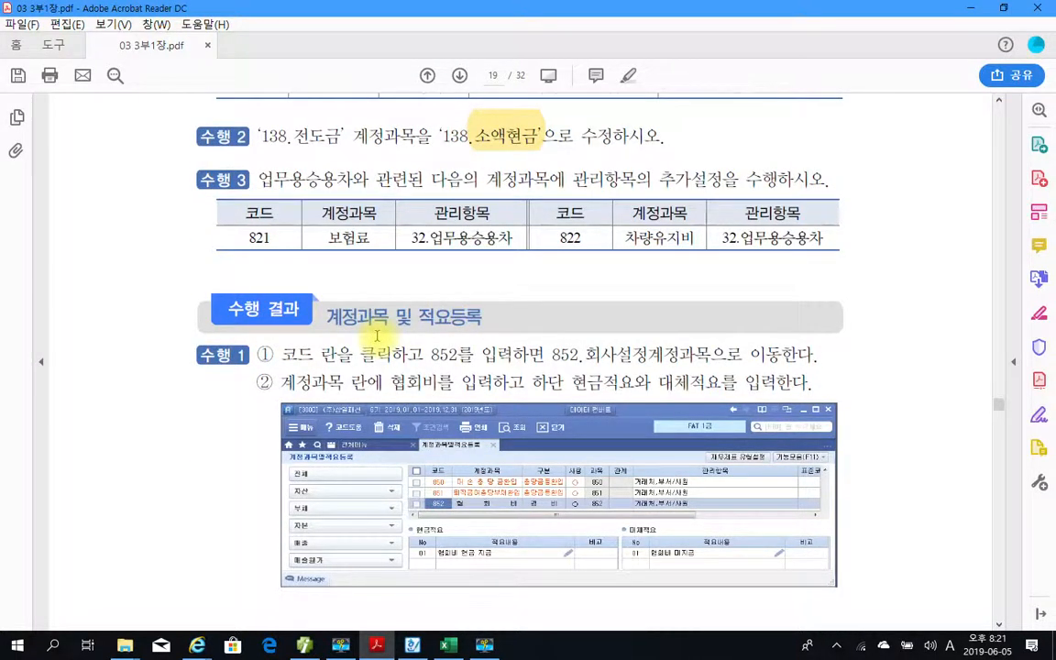
scroll(376, 335, down, 15)
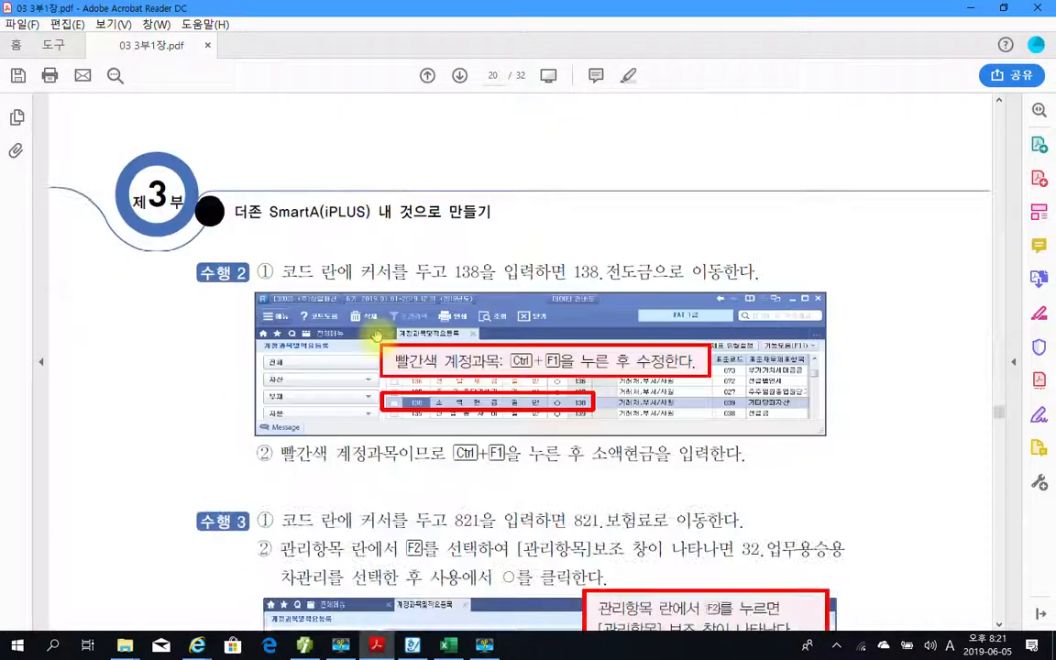
scroll(376, 336, down, 12)
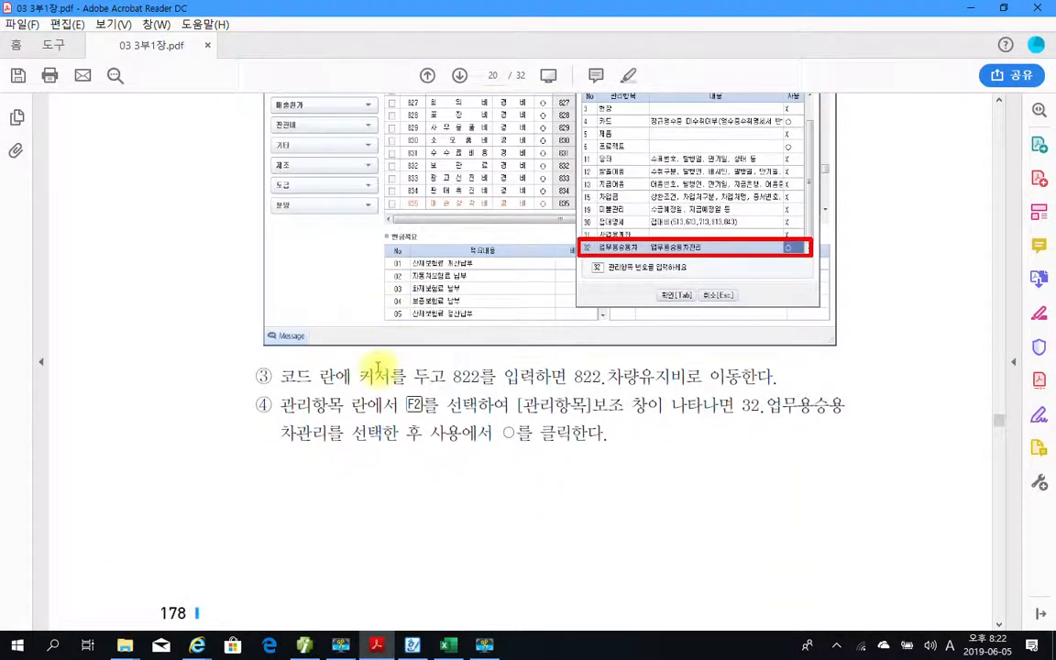
scroll(378, 366, down, 4)
scroll(377, 367, up, 10)
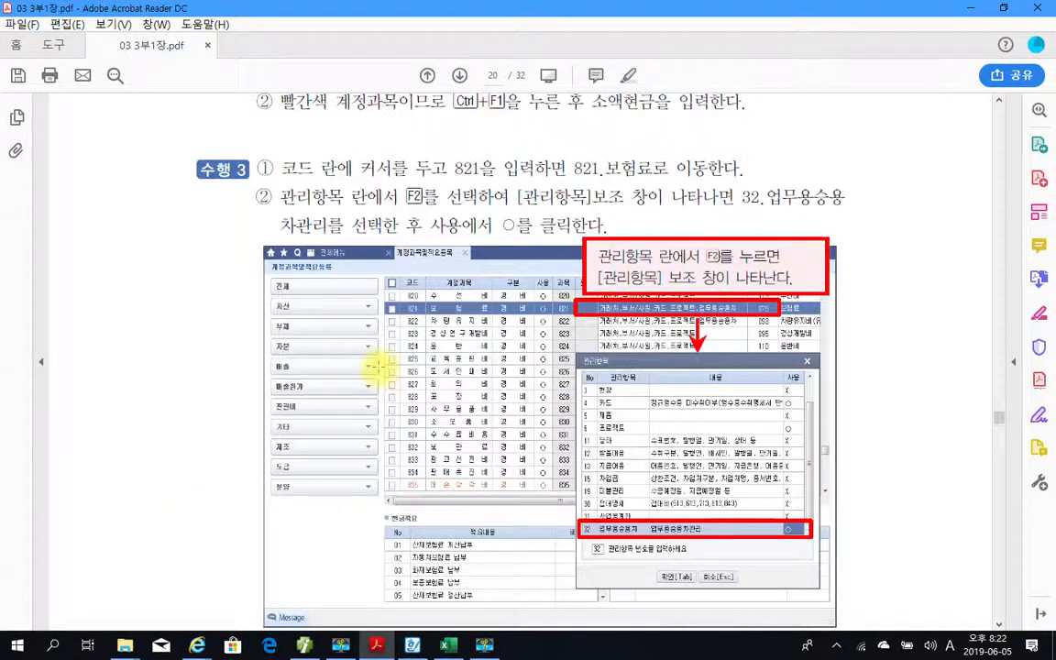
scroll(377, 367, up, 3)
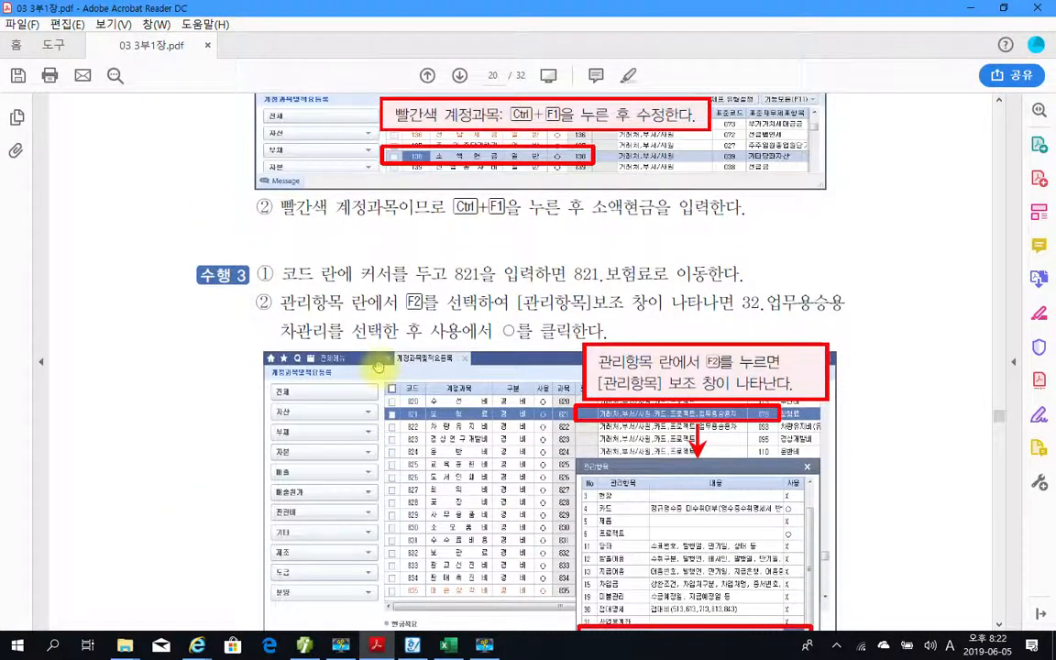
scroll(377, 366, up, 6)
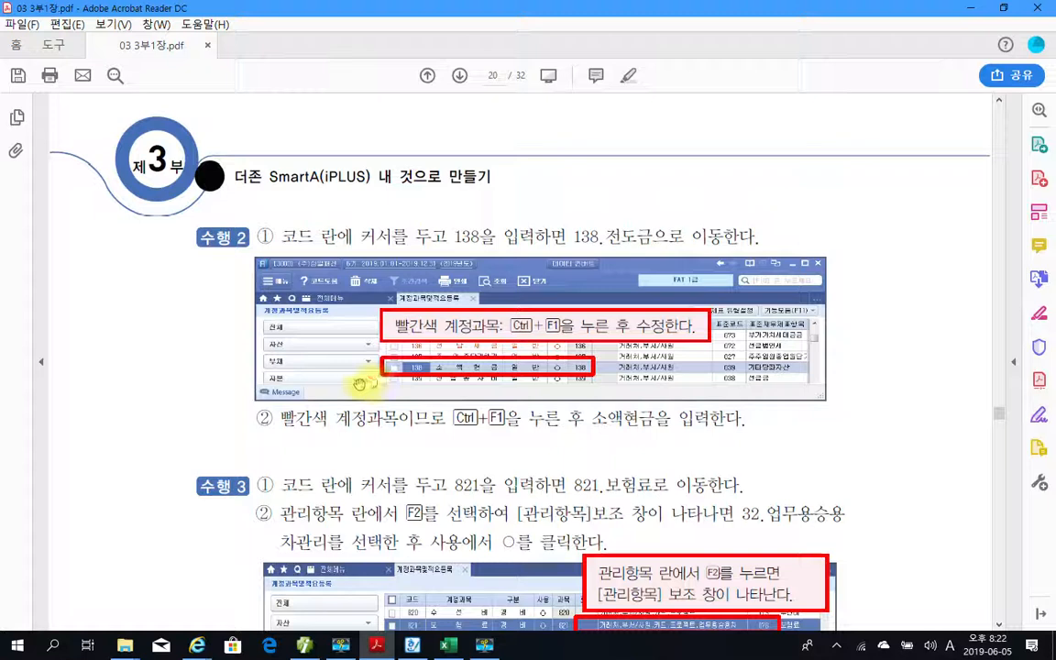
mouse_move(230, 398)
mouse_down()
mouse_move(460, 454)
mouse_move(781, 451)
mouse_up()
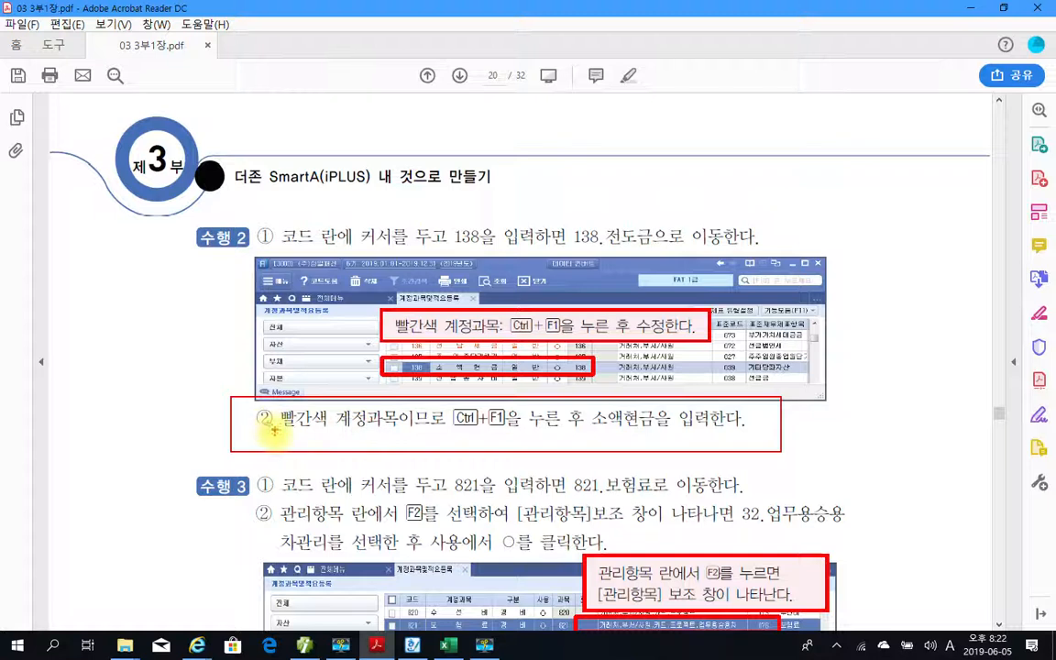
drag(279, 427, 445, 432)
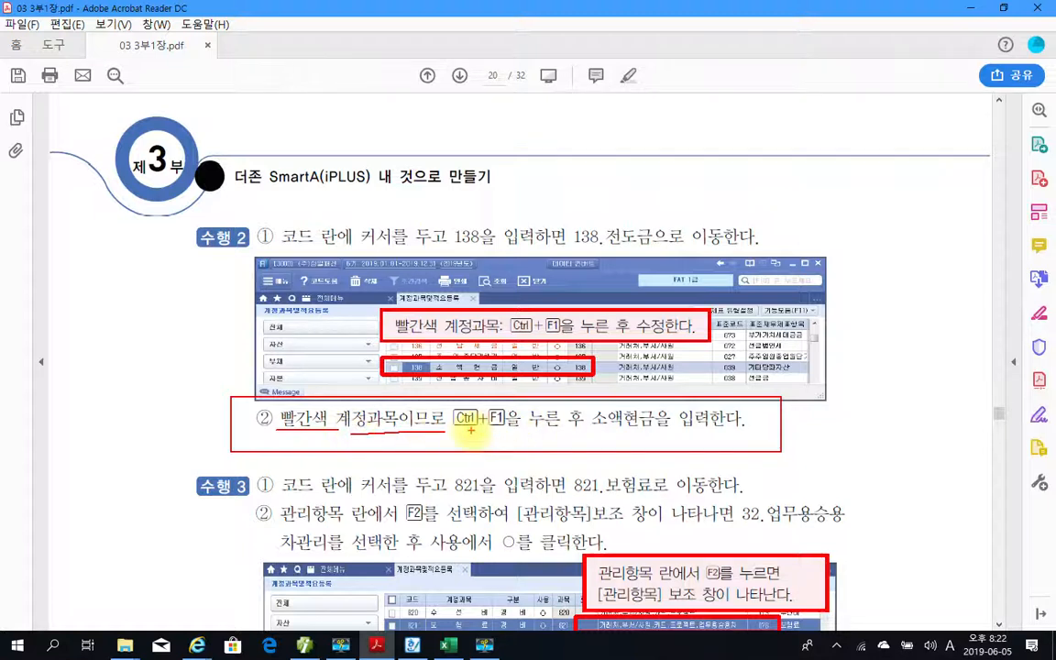
mouse_move(448, 396)
mouse_down()
mouse_move(452, 417)
mouse_move(486, 431)
mouse_move(509, 410)
mouse_up()
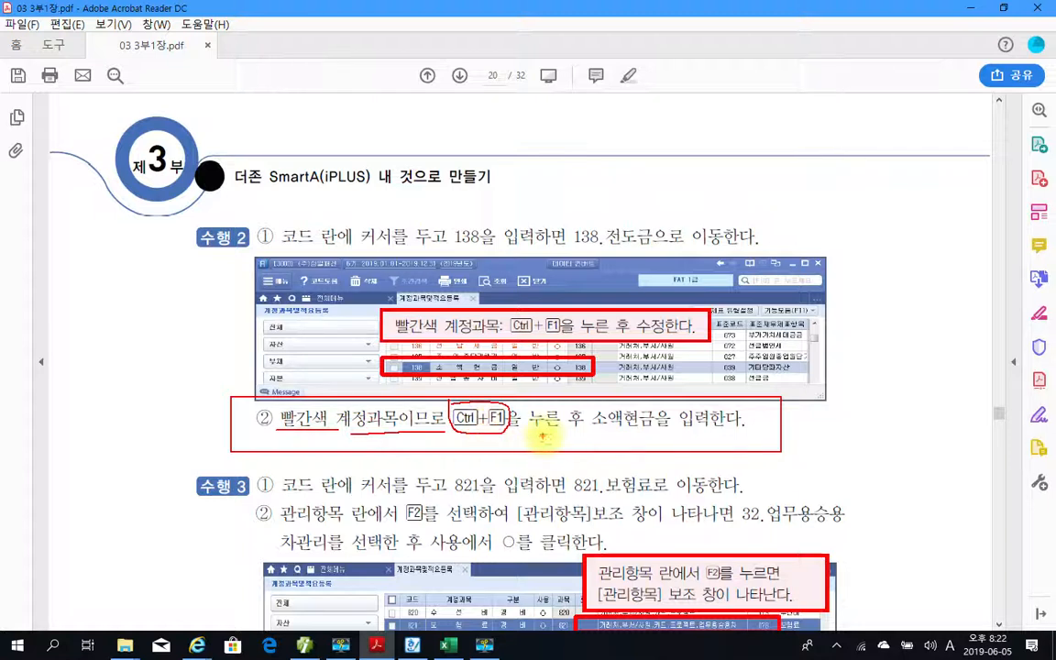
drag(527, 426, 667, 427)
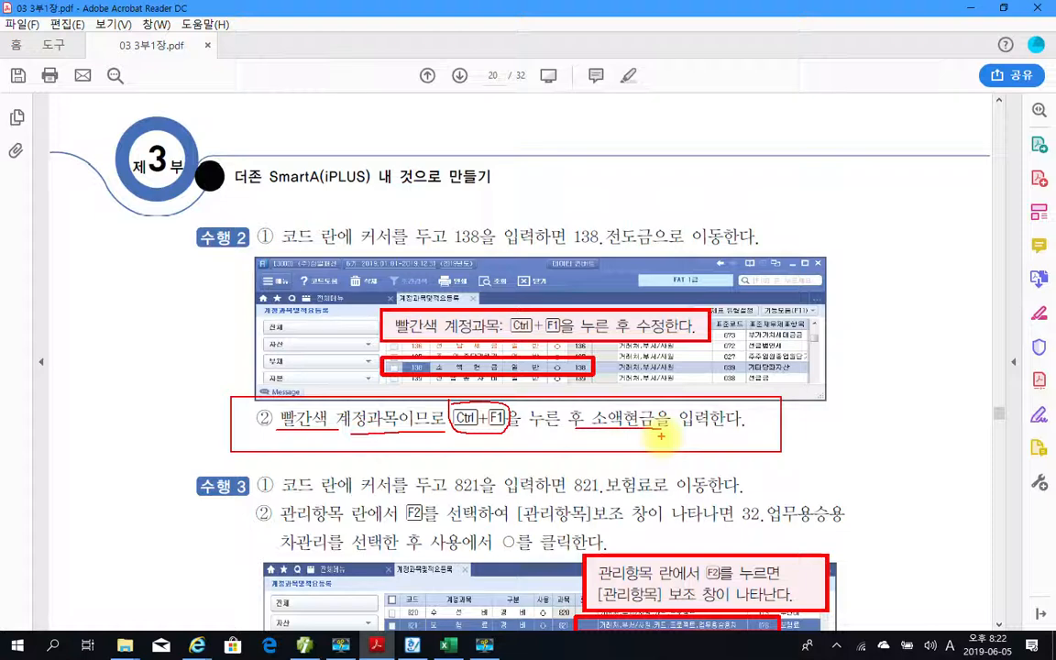
key(Escape)
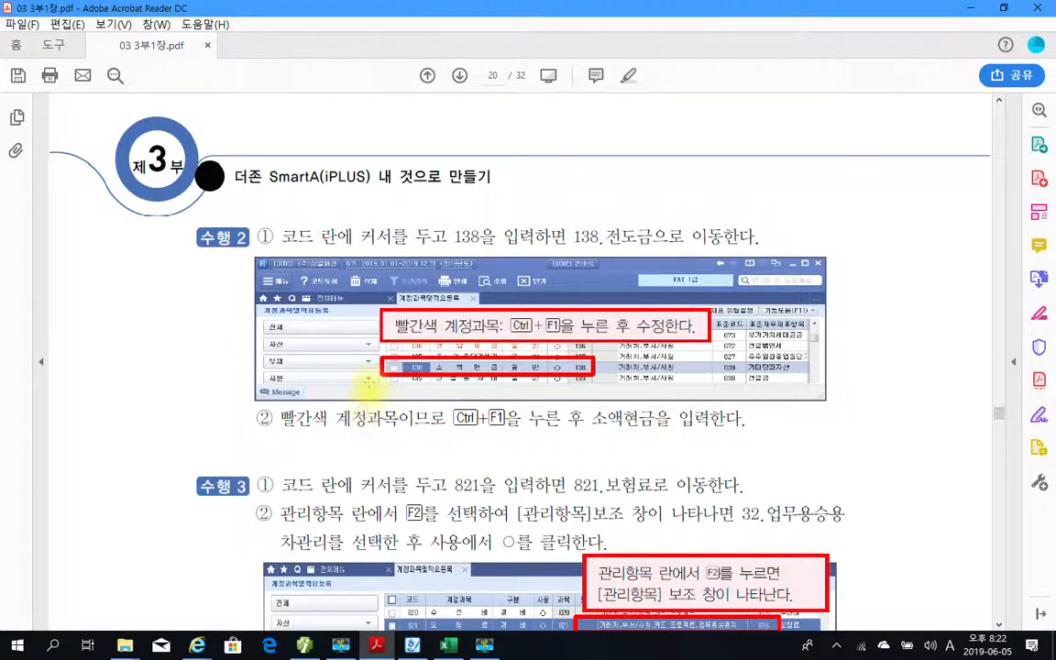
scroll(362, 380, up, 3)
scroll(367, 379, up, 3)
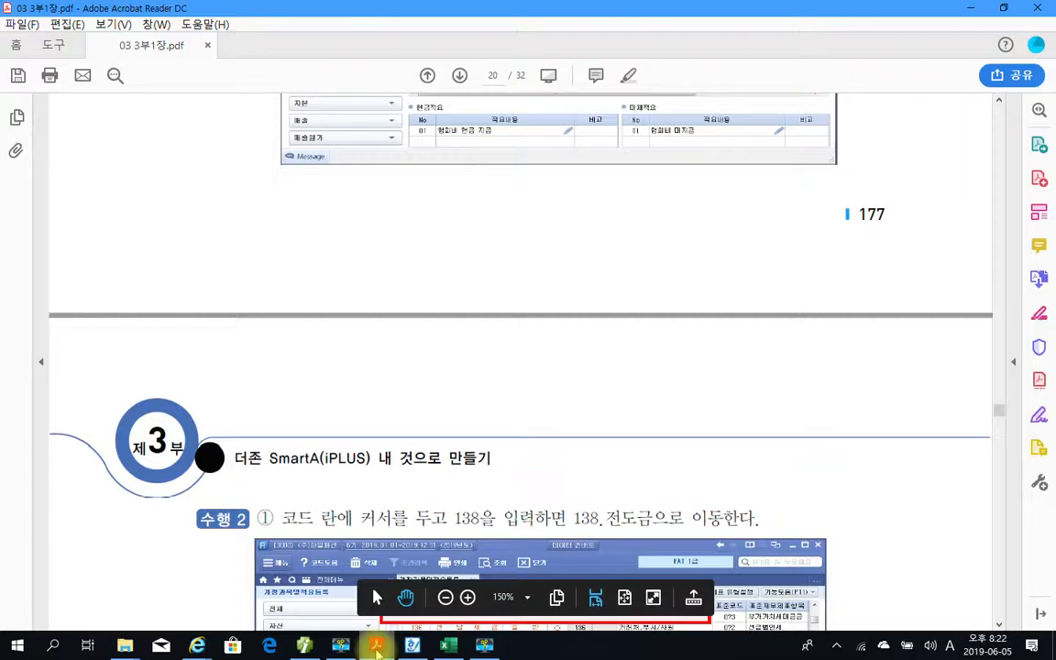
Switch to the 더존 SmartA accounting program and go to the name of account 138 in 계정과목및적요등록.
click(375, 645)
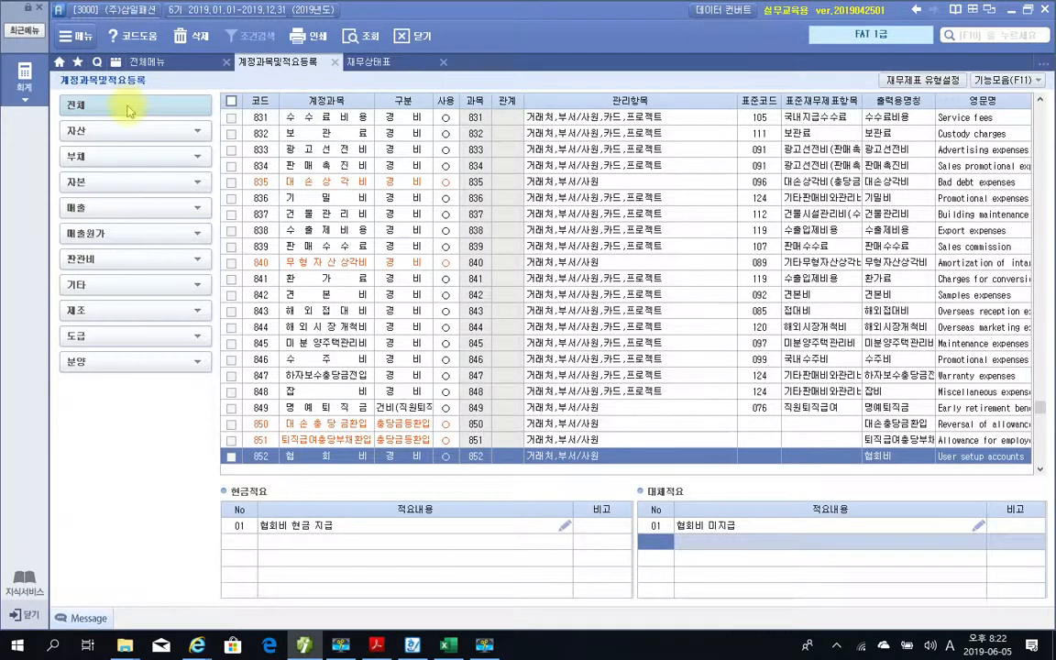
click(257, 118)
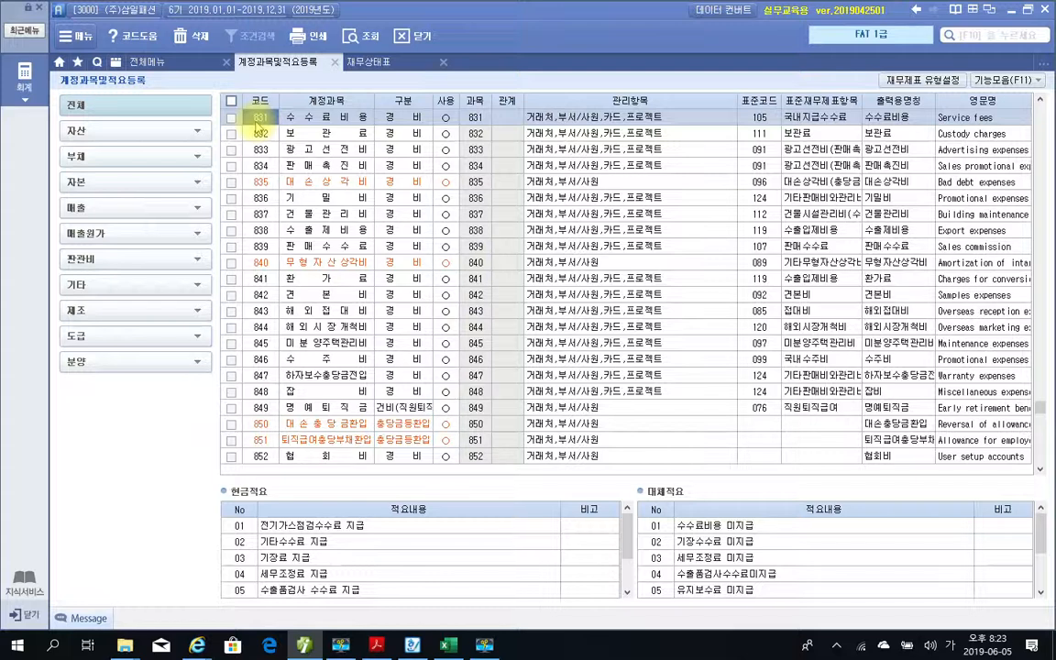
text(138)
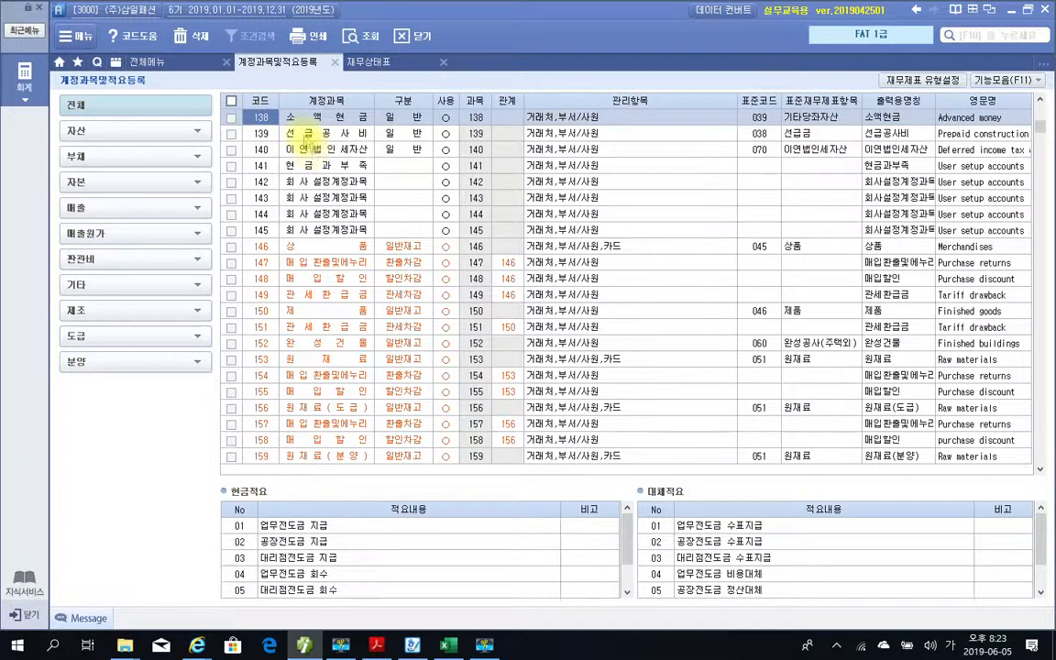
click(305, 135)
click(293, 118)
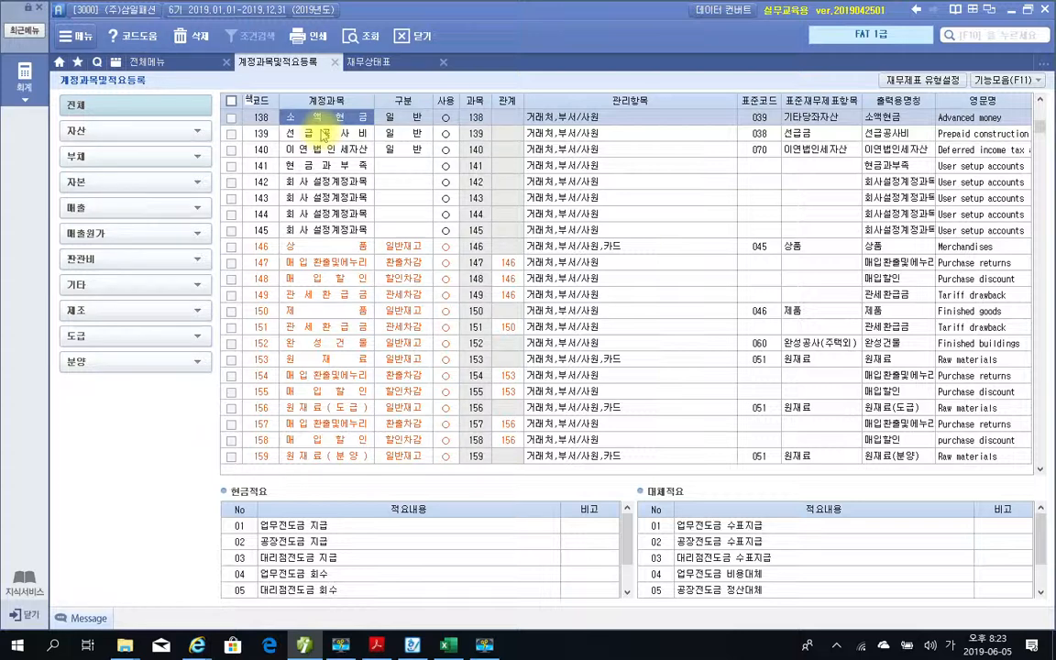
key(Escape)
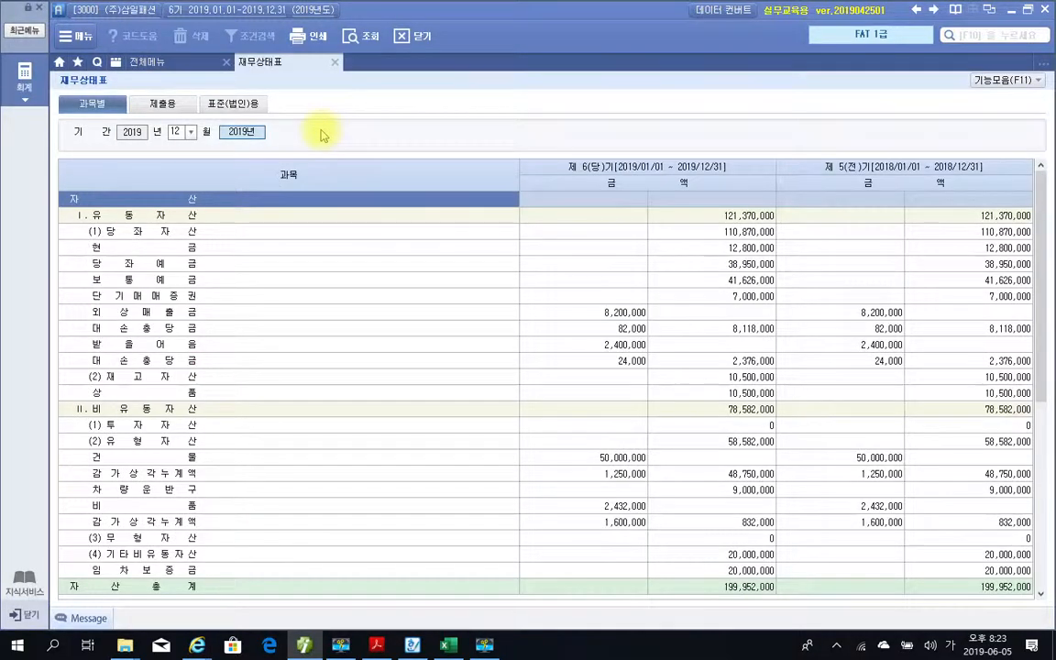
Reopen 계정과목및적요등록 and go to account code 138.
click(139, 60)
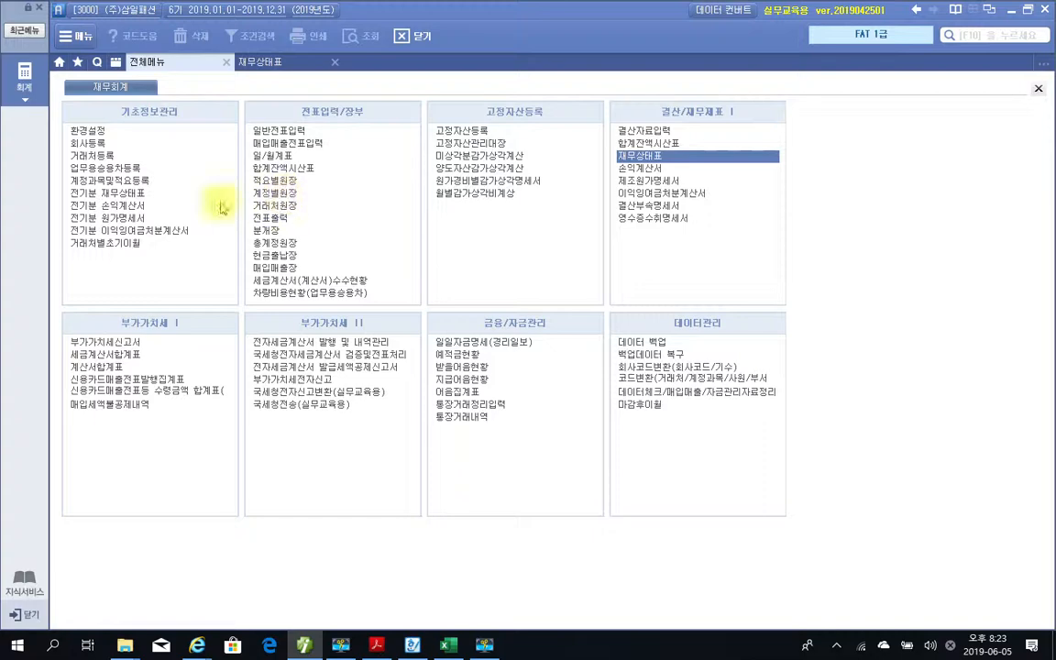
click(121, 180)
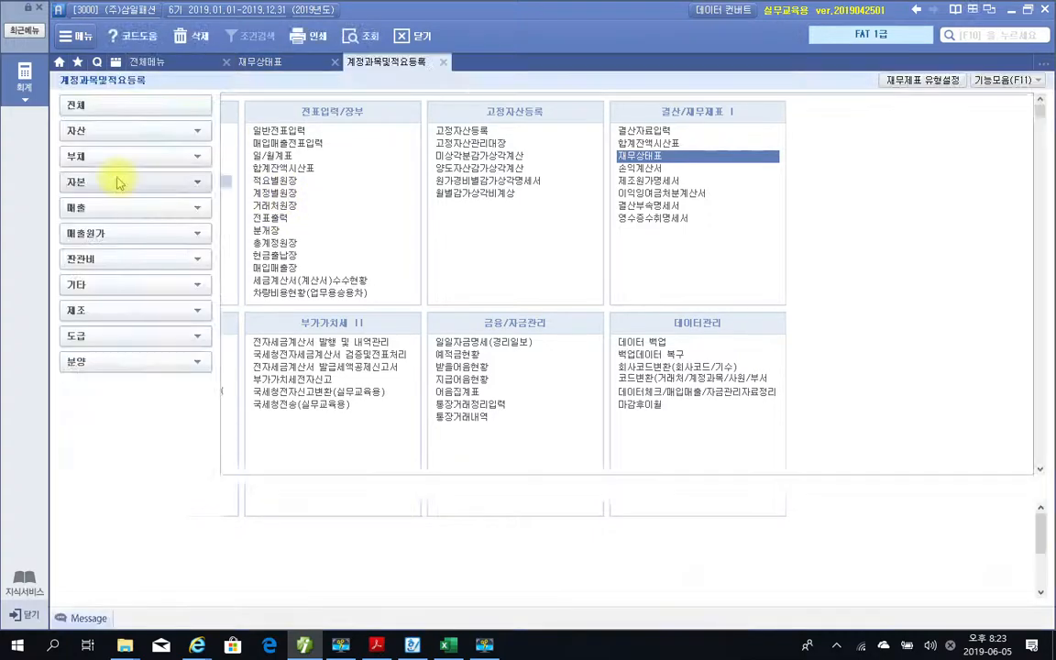
text(1)
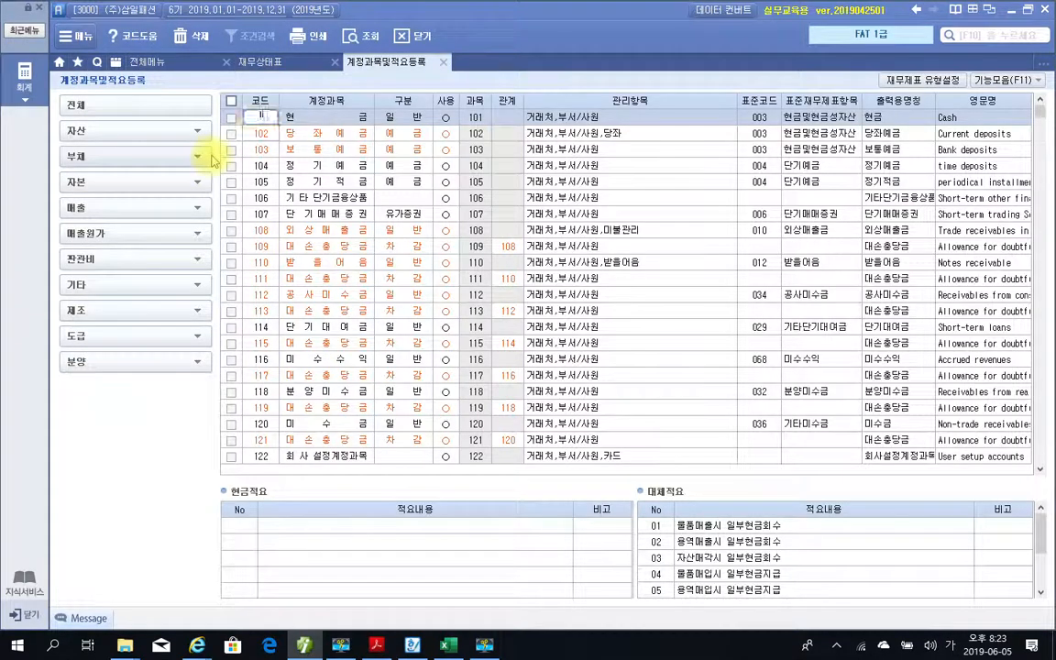
text(38)
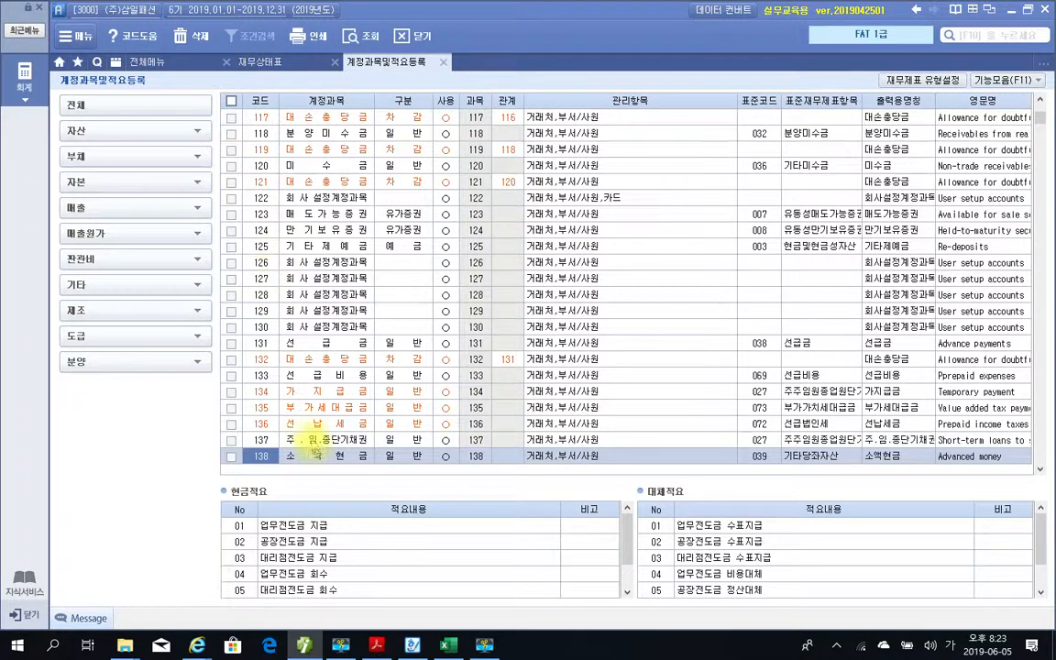
Enter 소액현금 as the account name of code 138.
click(317, 458)
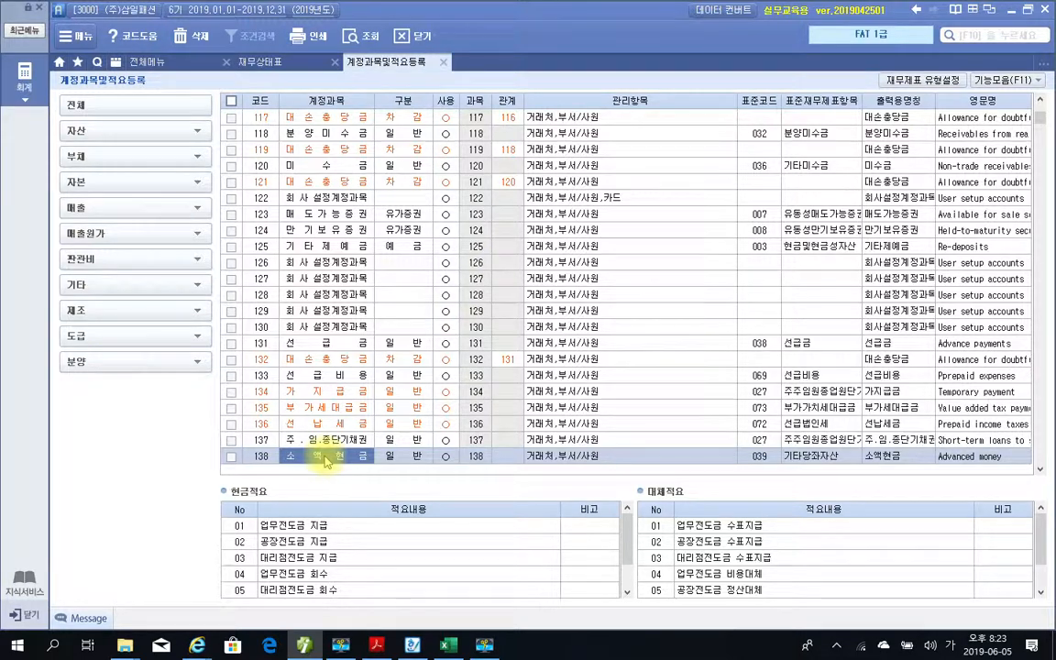
key(XF86AudioRaiseVolume)
text(소액현)
text(ㅡㅁ)
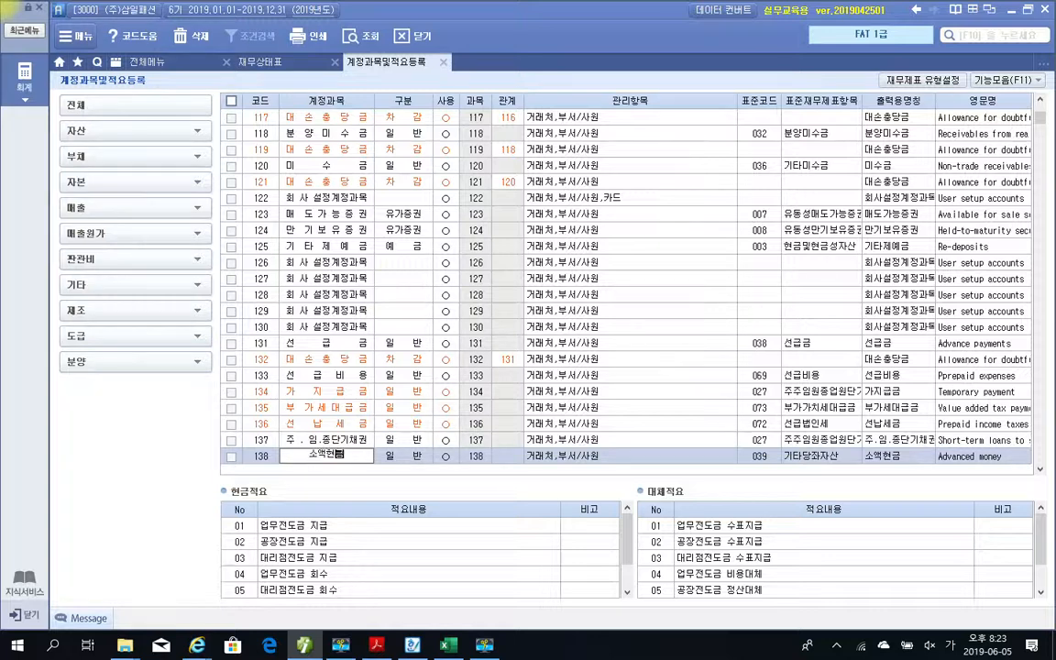
click(327, 458)
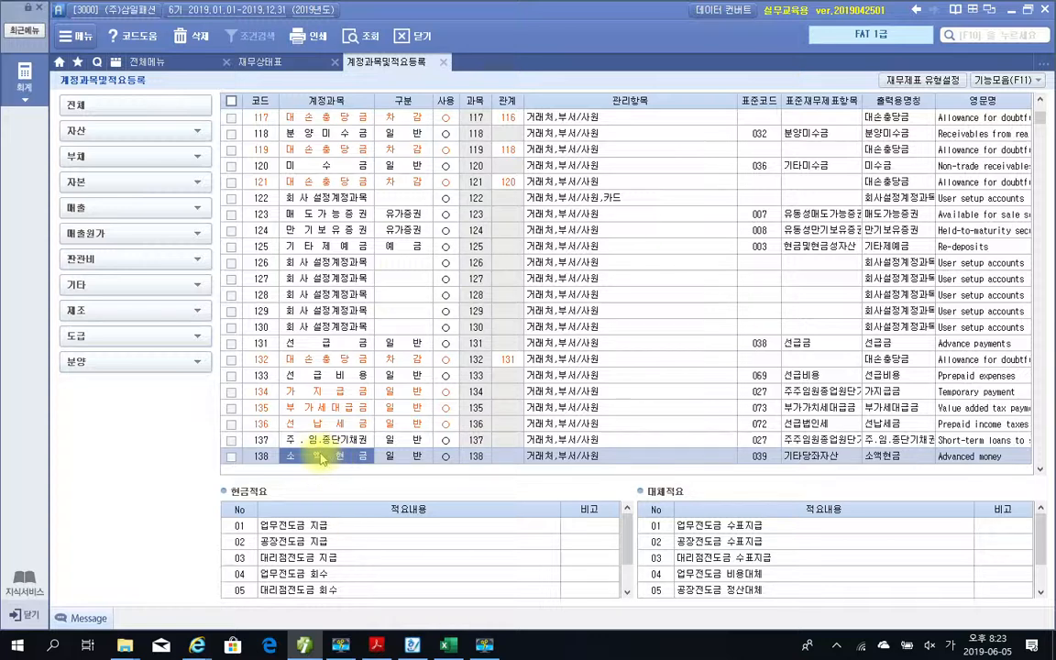
click(311, 442)
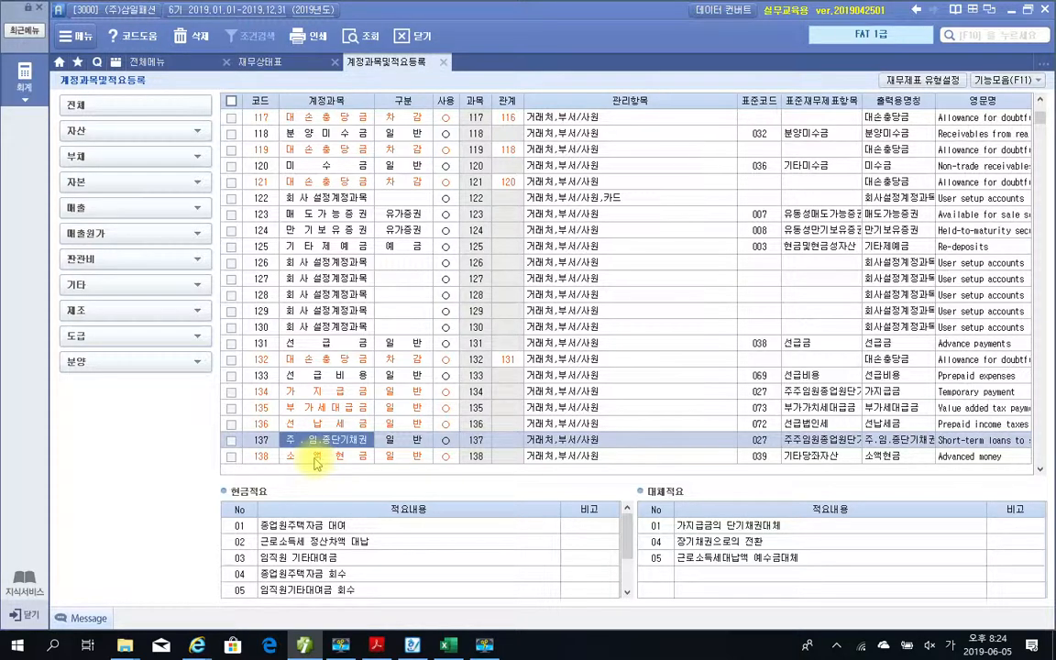
Switch to the exercise PDF in Acrobat Reader and examine the 수행 3 table for the accounts and 관리항목 to set.
click(377, 645)
scroll(454, 422, up, 5)
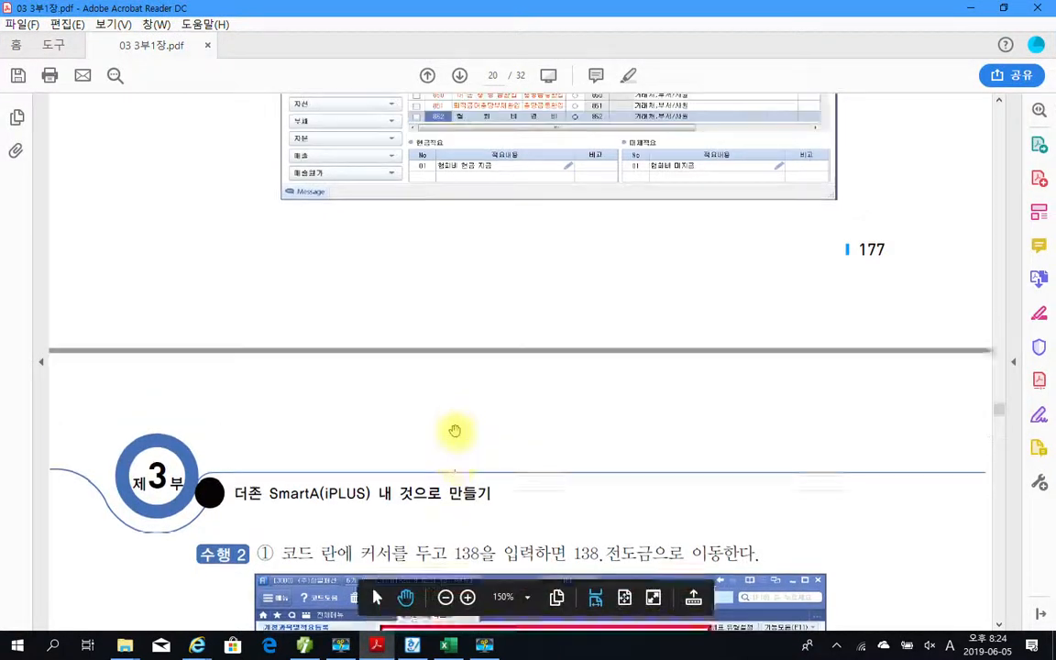
scroll(455, 431, up, 4)
scroll(456, 430, up, 1)
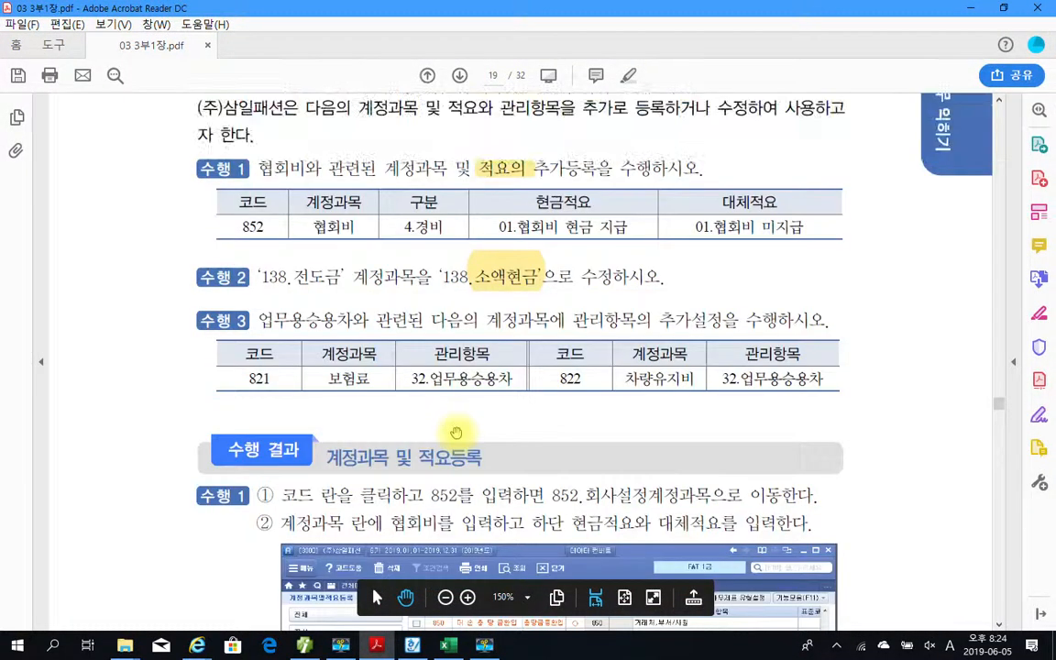
scroll(455, 431, down, 2)
scroll(456, 431, up, 4)
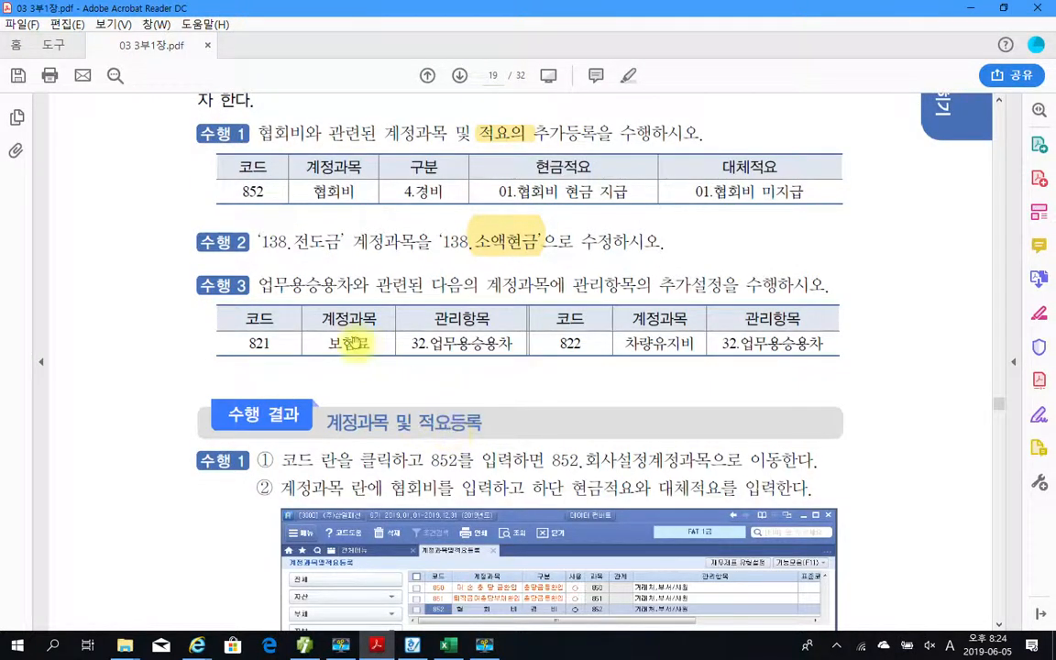
mouse_move(140, 263)
mouse_down()
mouse_move(867, 399)
mouse_move(870, 380)
mouse_up()
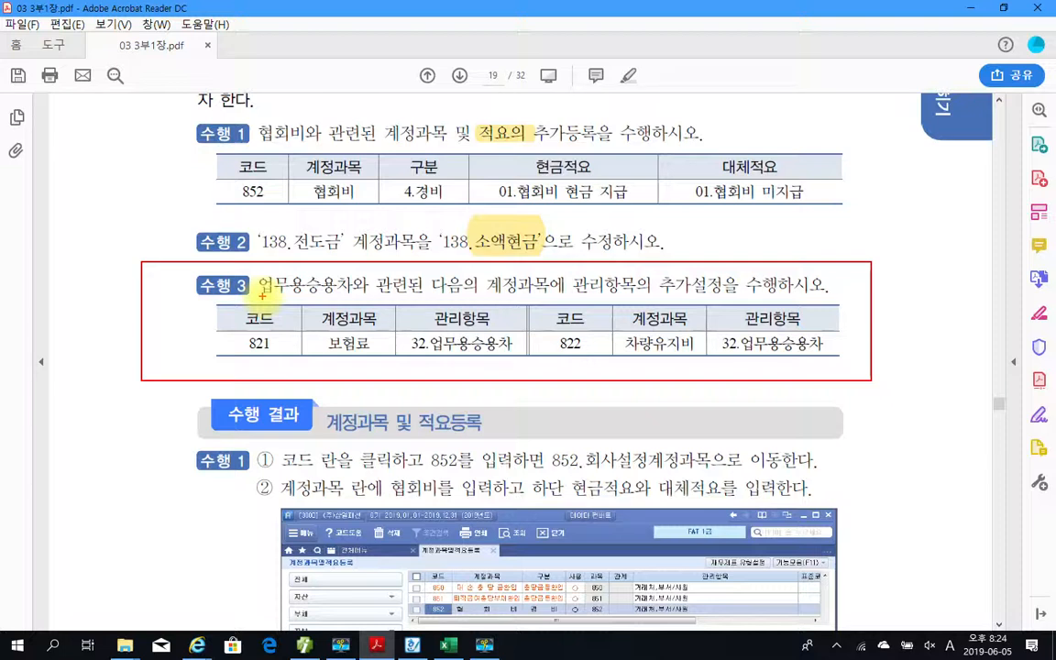
mouse_move(570, 276)
mouse_down()
mouse_move(588, 295)
mouse_move(637, 286)
mouse_move(598, 300)
mouse_up()
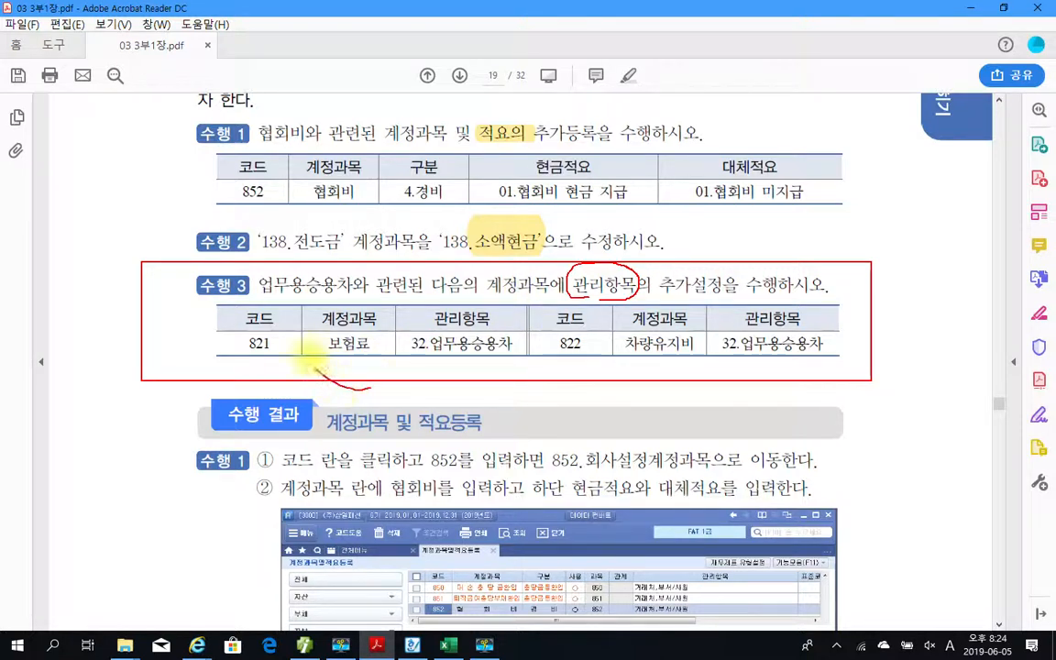
mouse_move(388, 316)
mouse_down()
mouse_move(357, 389)
mouse_move(378, 310)
mouse_up()
mouse_move(574, 372)
mouse_down()
mouse_move(616, 366)
mouse_move(612, 330)
mouse_move(697, 335)
mouse_move(696, 356)
mouse_move(671, 379)
mouse_up()
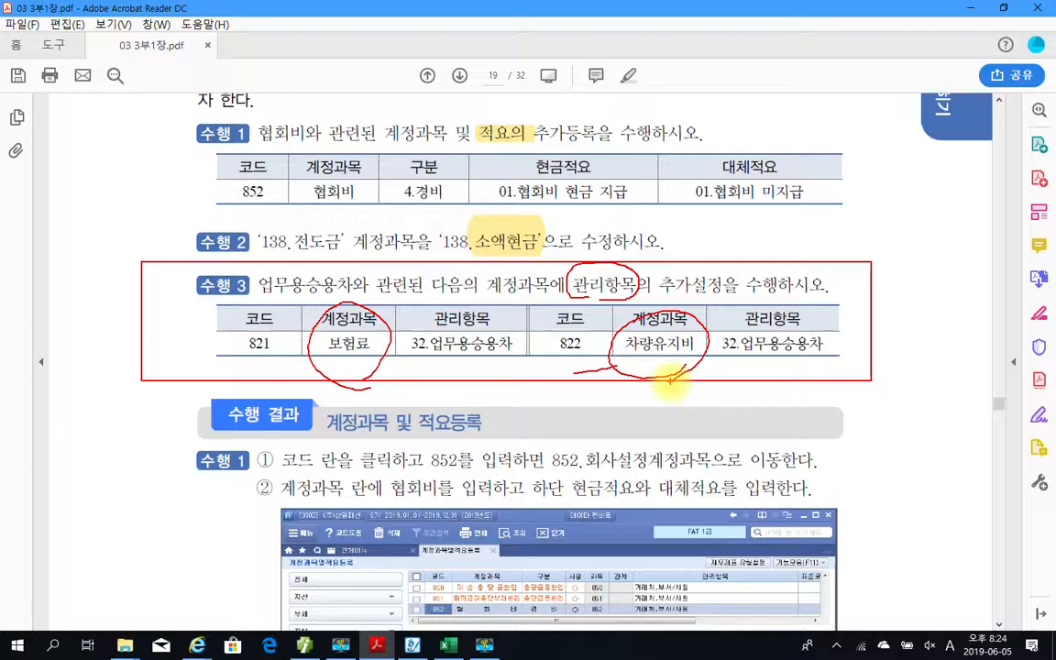
drag(311, 299, 376, 387)
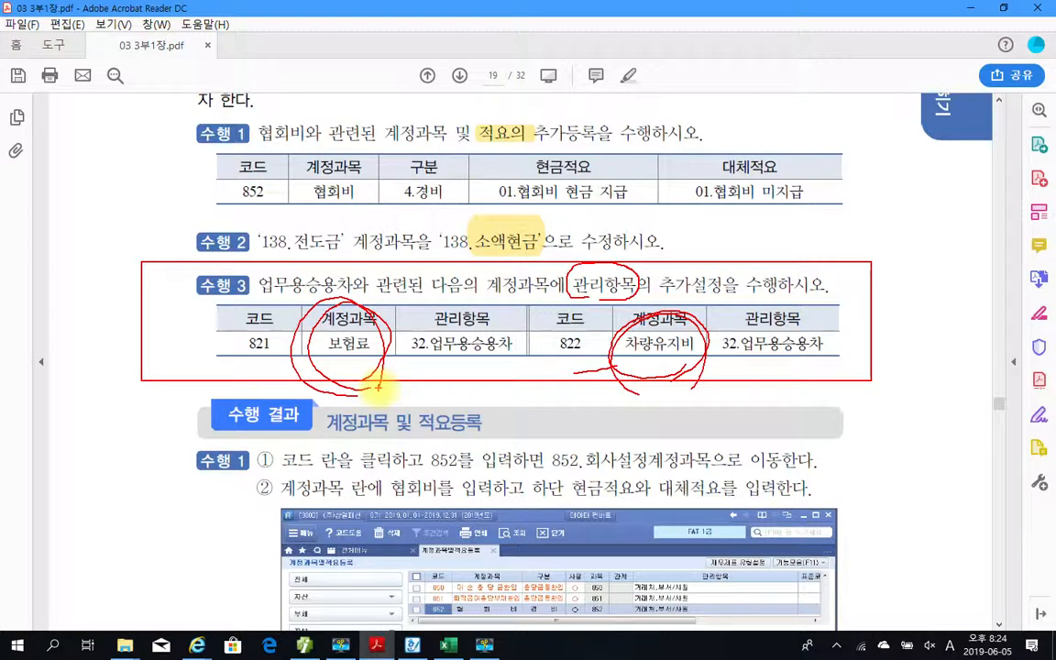
mouse_move(438, 306)
mouse_down()
mouse_move(412, 353)
mouse_move(500, 316)
mouse_move(516, 364)
mouse_up()
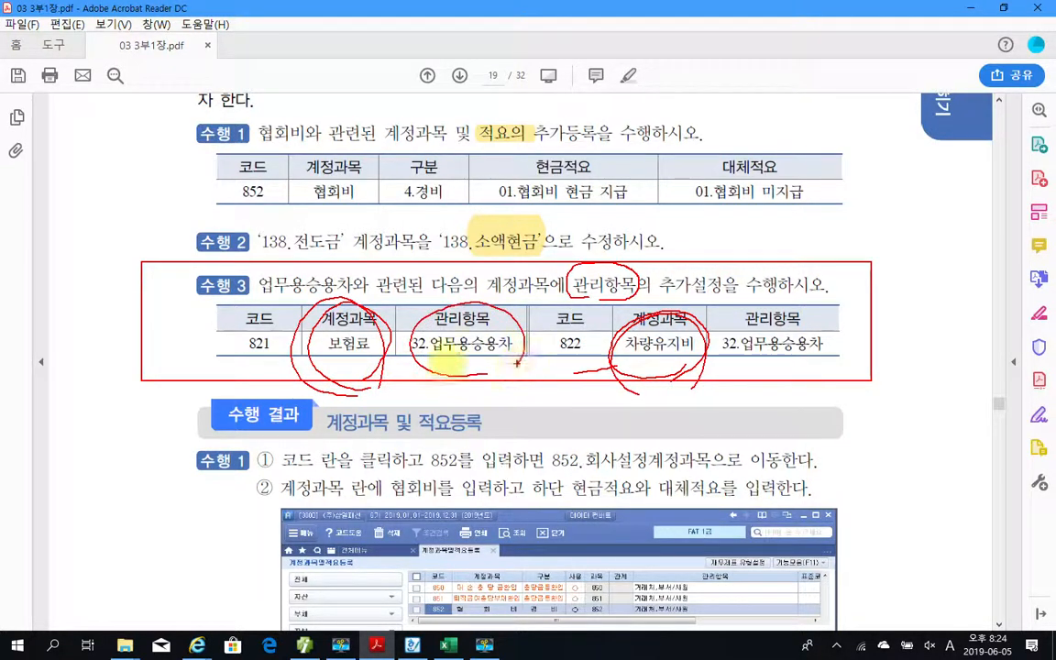
drag(429, 362, 530, 361)
drag(740, 361, 828, 349)
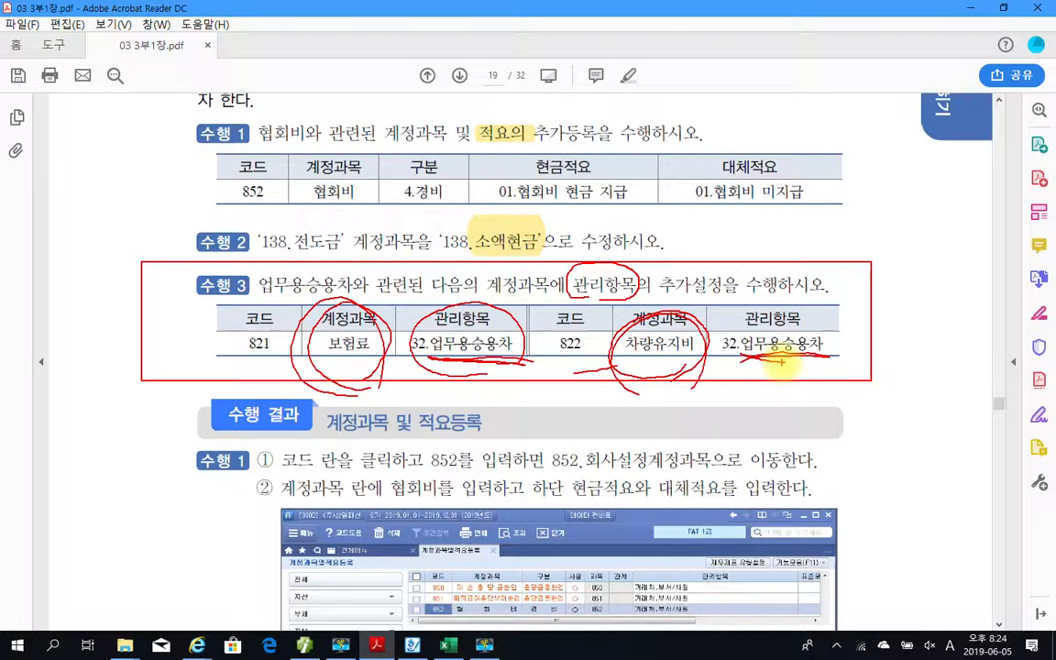
key(Escape)
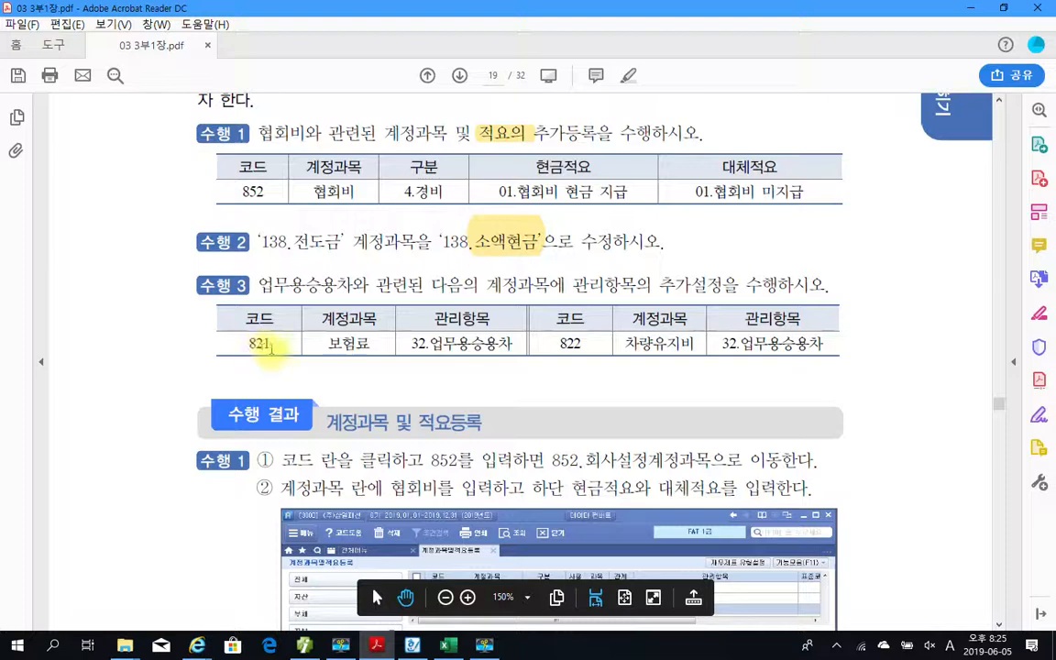
Switch to the 더존 SmartA accounting program and go to account code 821 in 계정과목및적요등록.
click(387, 649)
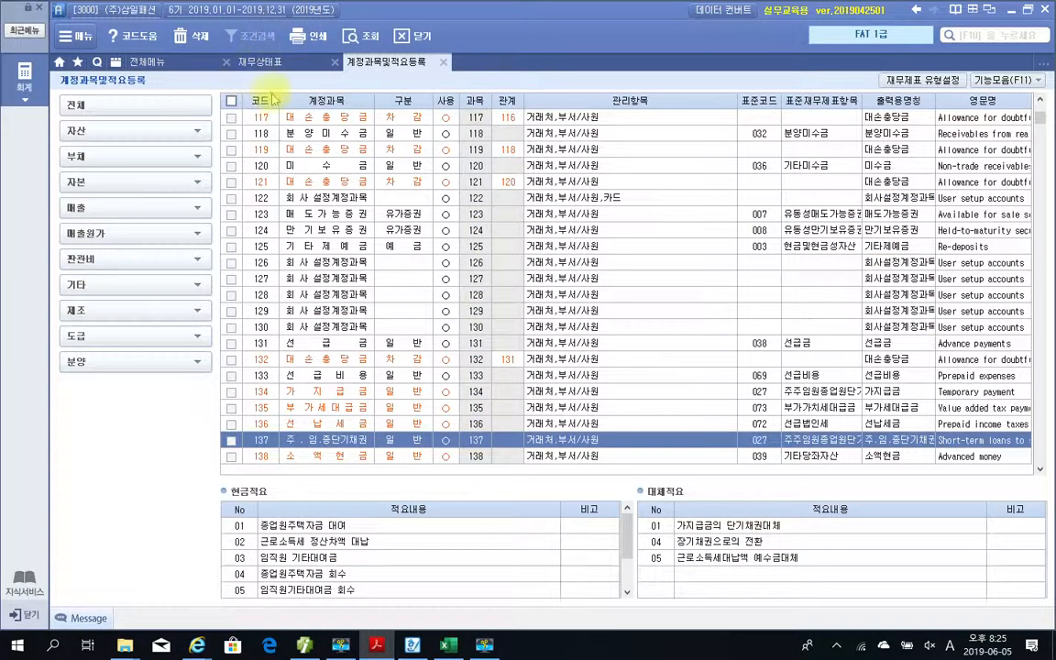
click(259, 201)
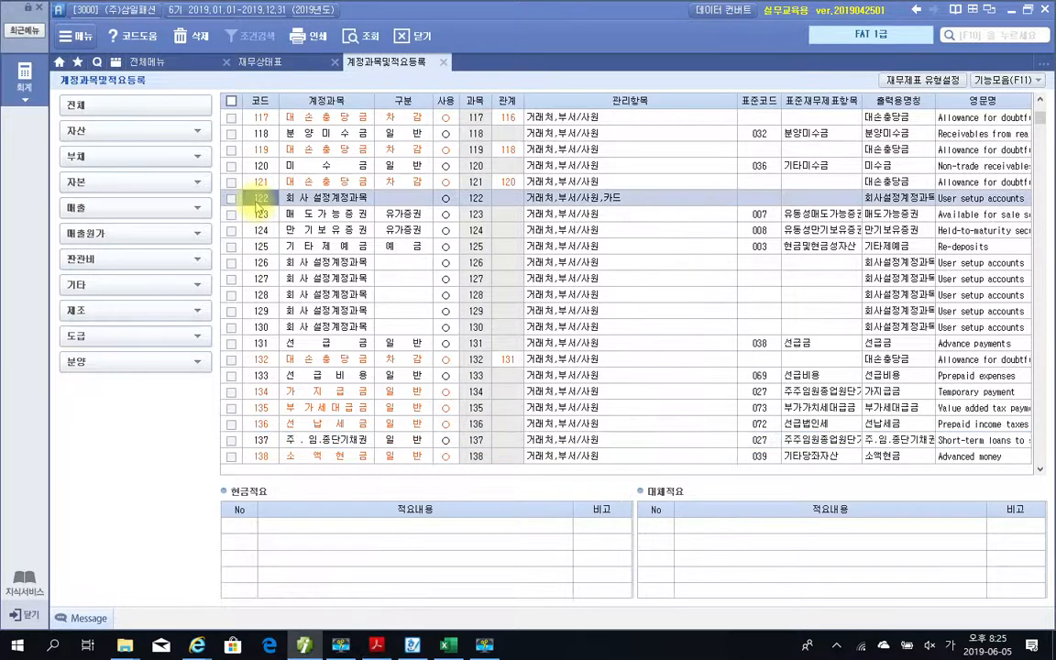
text(821)
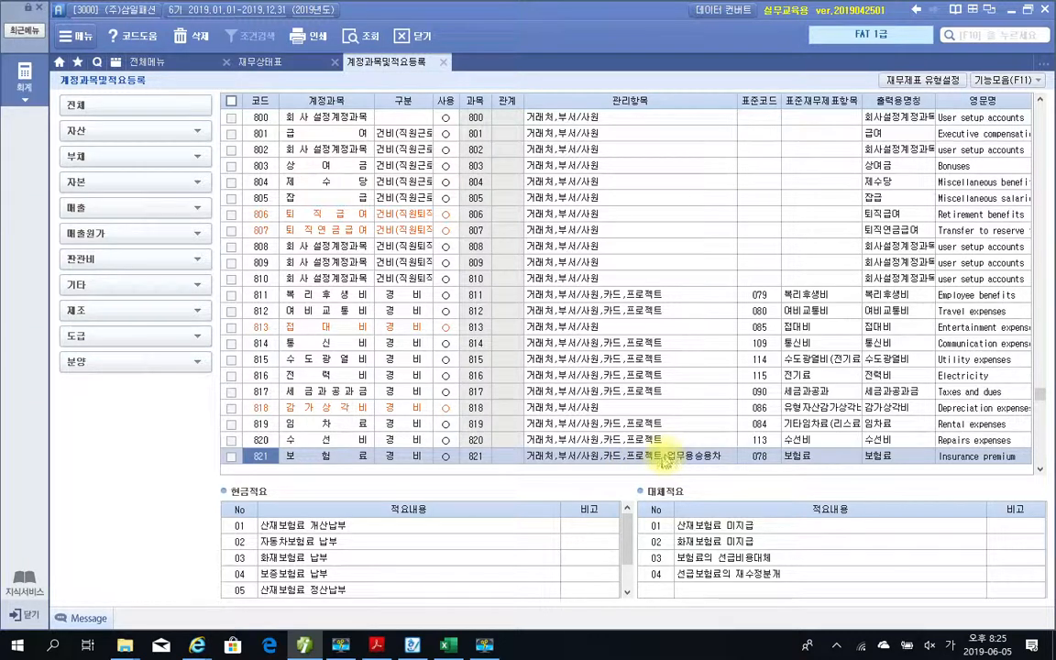
drag(666, 448, 728, 464)
mouse_move(667, 104)
mouse_down()
mouse_move(546, 94)
mouse_move(671, 123)
mouse_up()
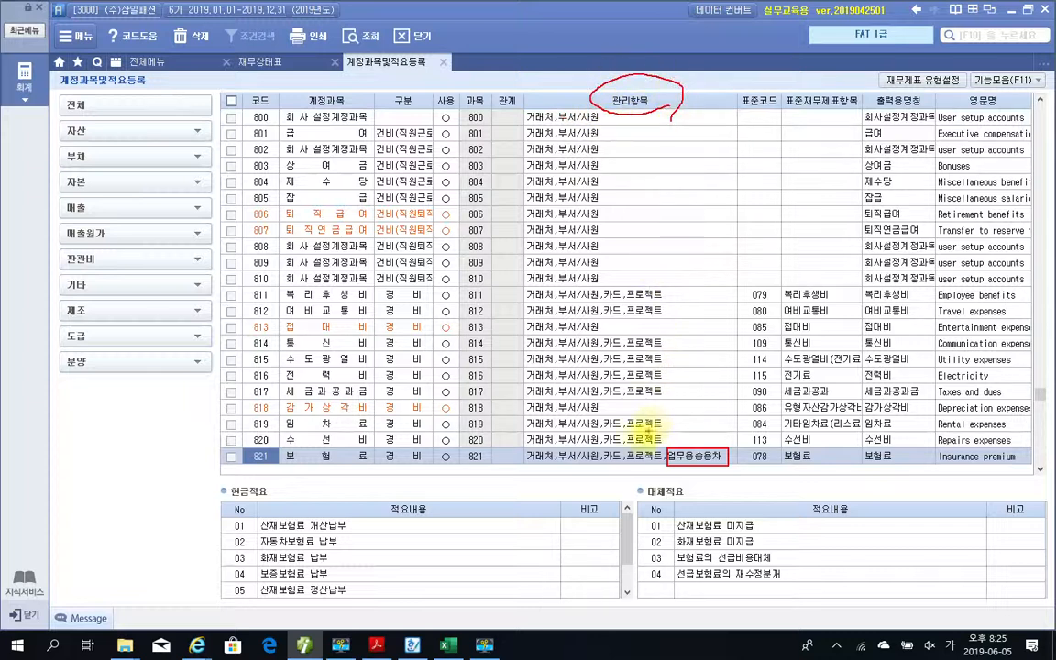
drag(527, 468, 652, 464)
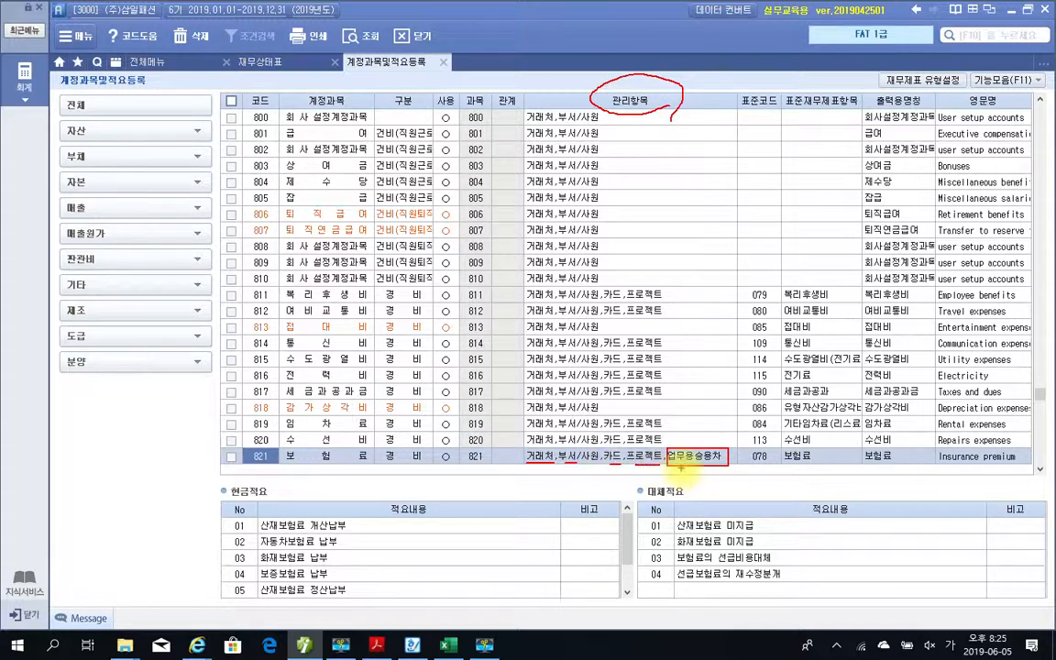
key(Escape)
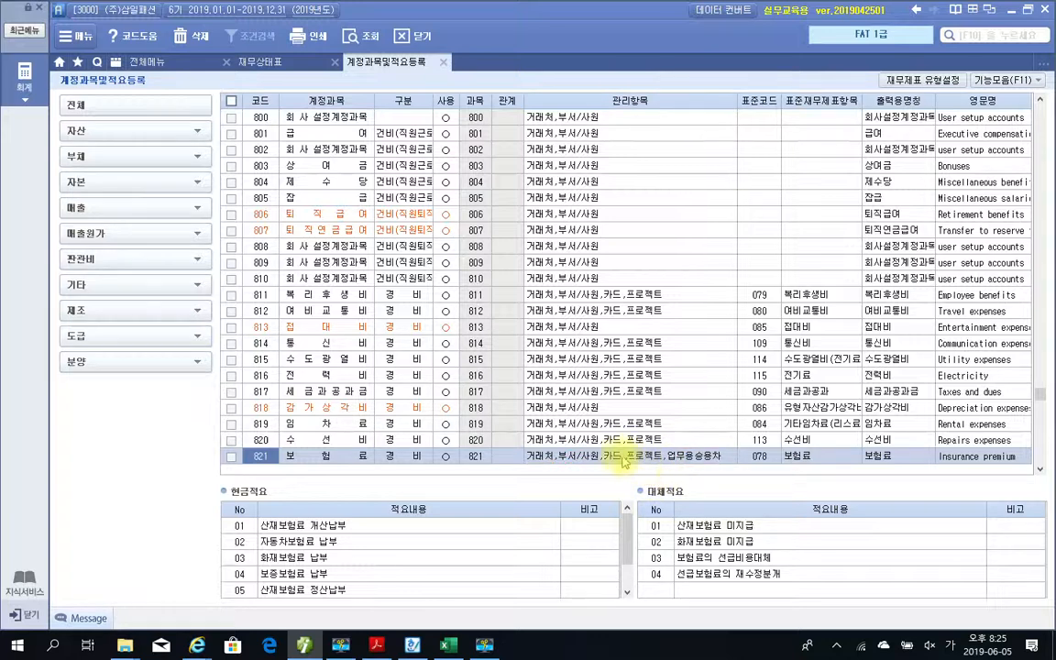
Set 관리항목 32.업무용승용차 to ○ (in use) for account 821 보험료 and confirm the 관리항목 settings.
double_click(613, 461)
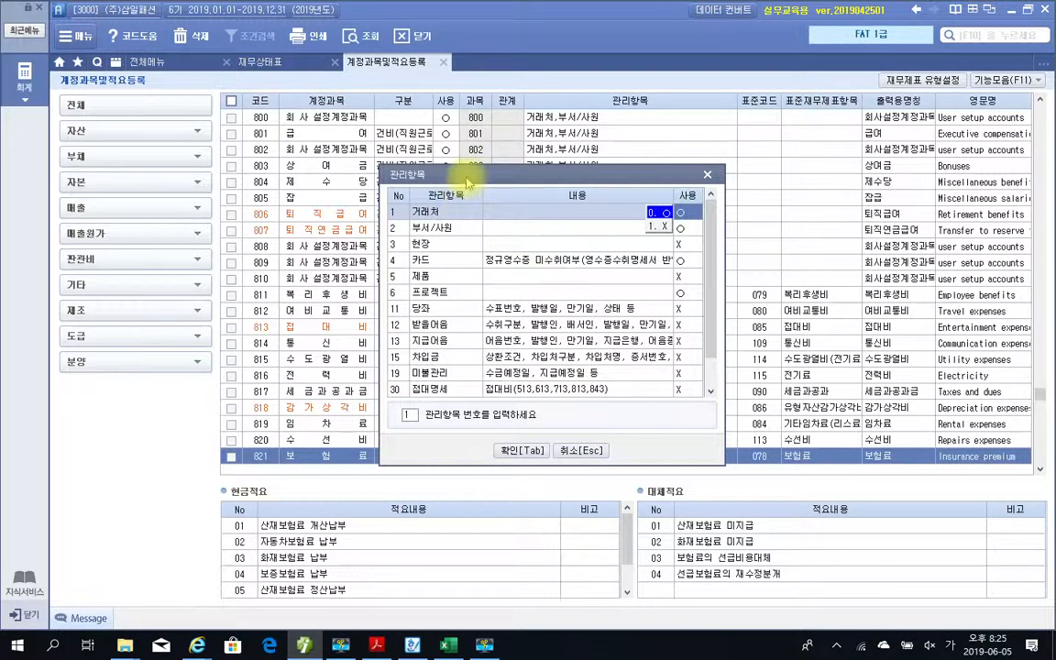
drag(465, 177, 415, 153)
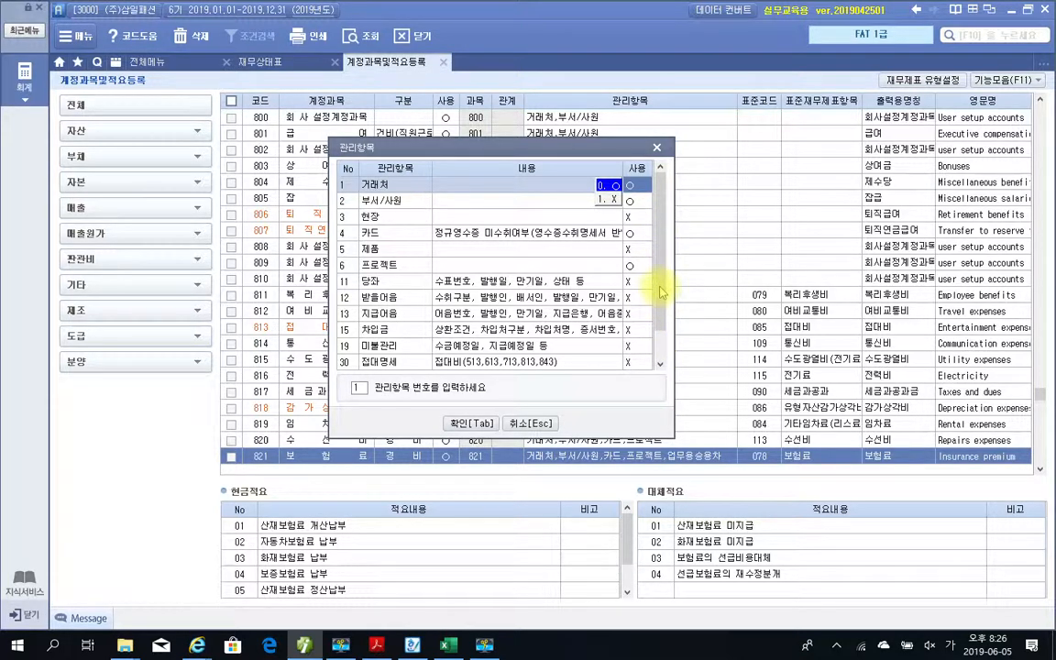
key(Return)
key(Down)
key(Down)
key(Down)
key(Down)
key(Down)
key(Down)
key(Down)
key(Down)
key(Down)
key(Down)
key(Down)
key(Down)
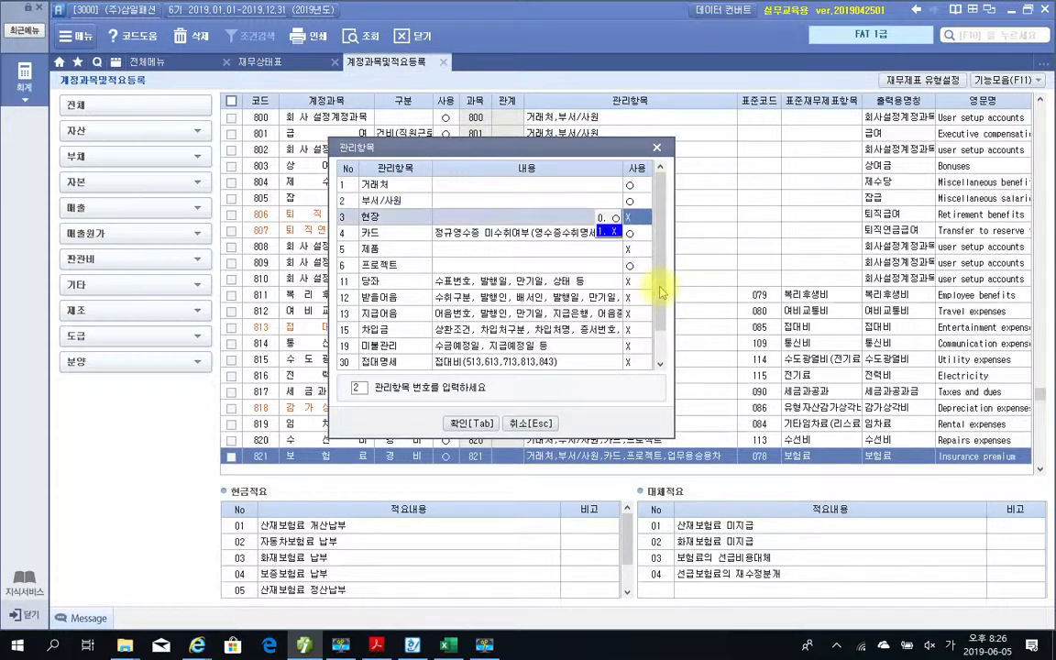
text(32)
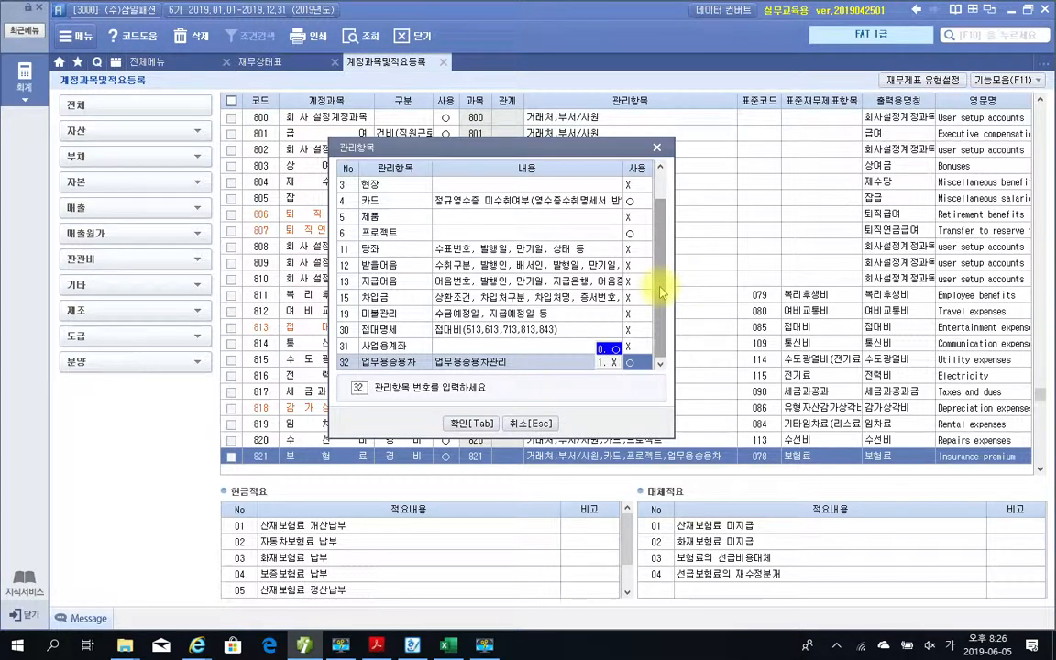
click(614, 365)
click(609, 352)
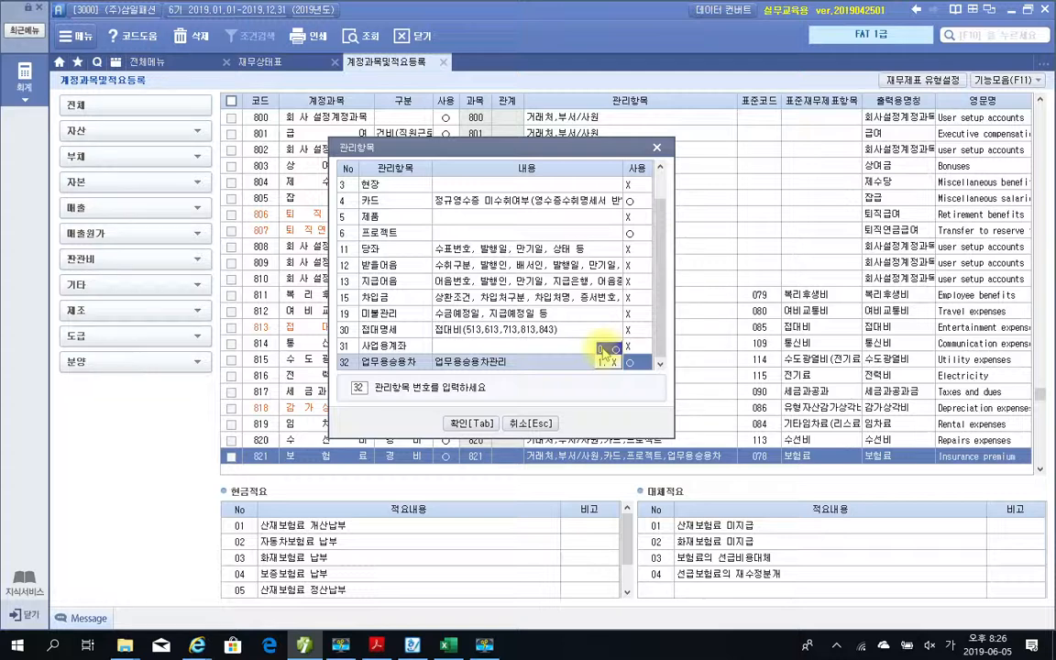
click(473, 423)
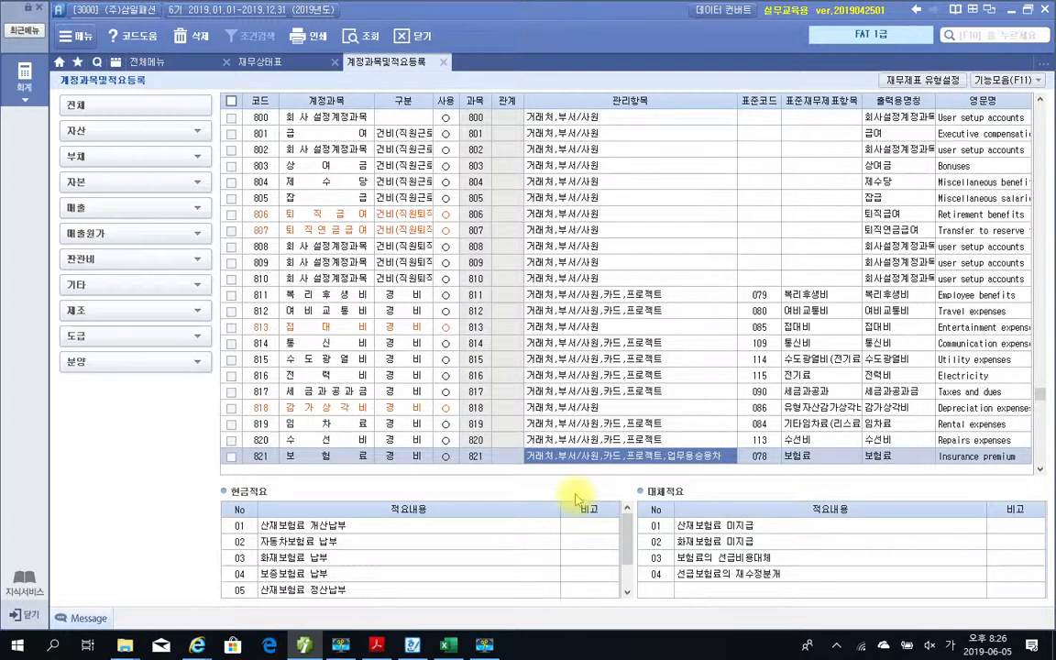
Narrow the 관리항목 column of the account list slightly.
drag(667, 440, 733, 470)
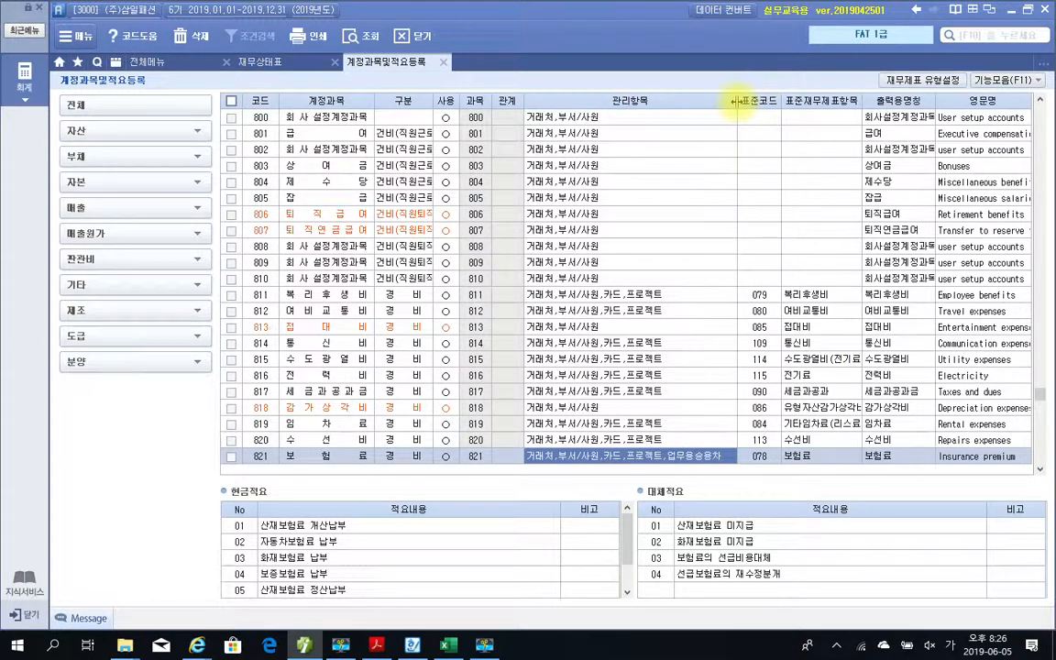
mouse_move(736, 101)
mouse_down()
mouse_move(667, 101)
mouse_move(731, 103)
mouse_up()
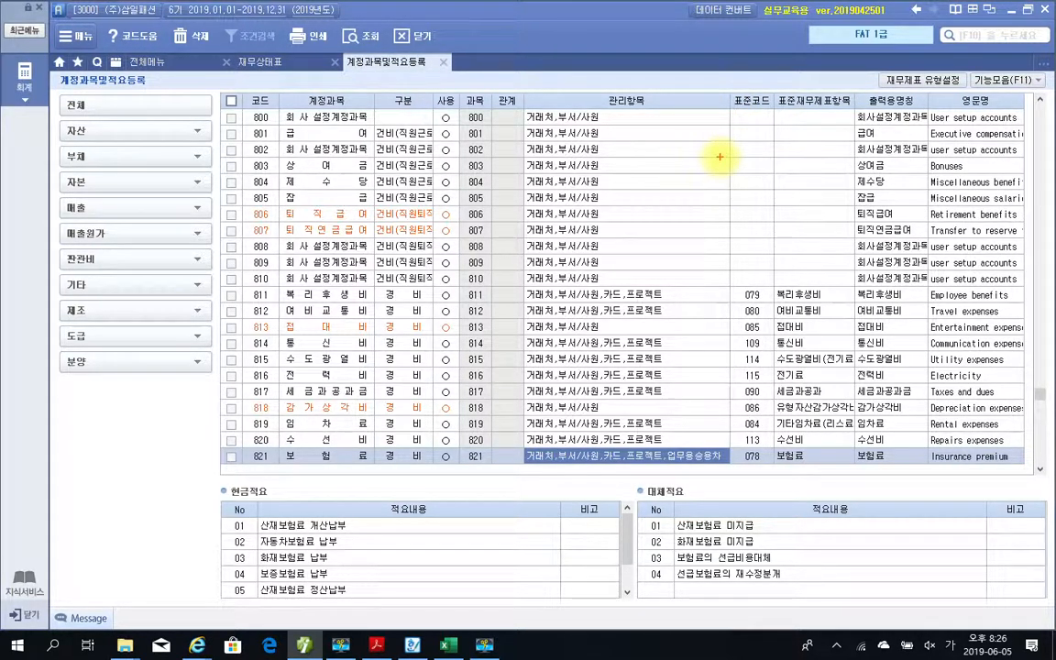
mouse_move(735, 85)
mouse_down()
mouse_move(725, 115)
mouse_move(778, 112)
mouse_up()
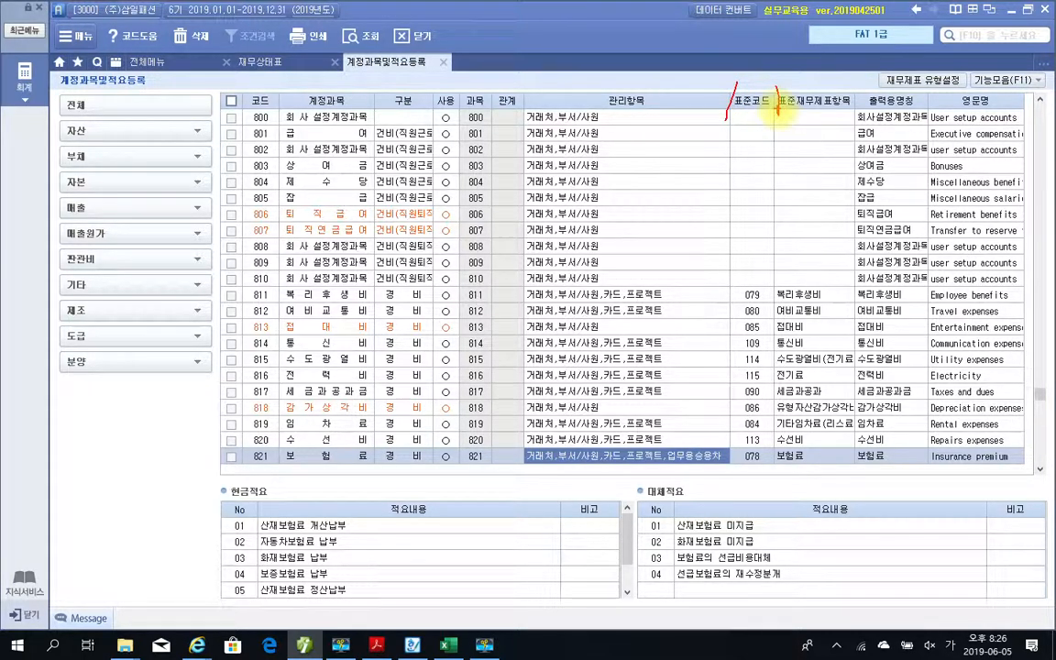
drag(777, 109, 778, 116)
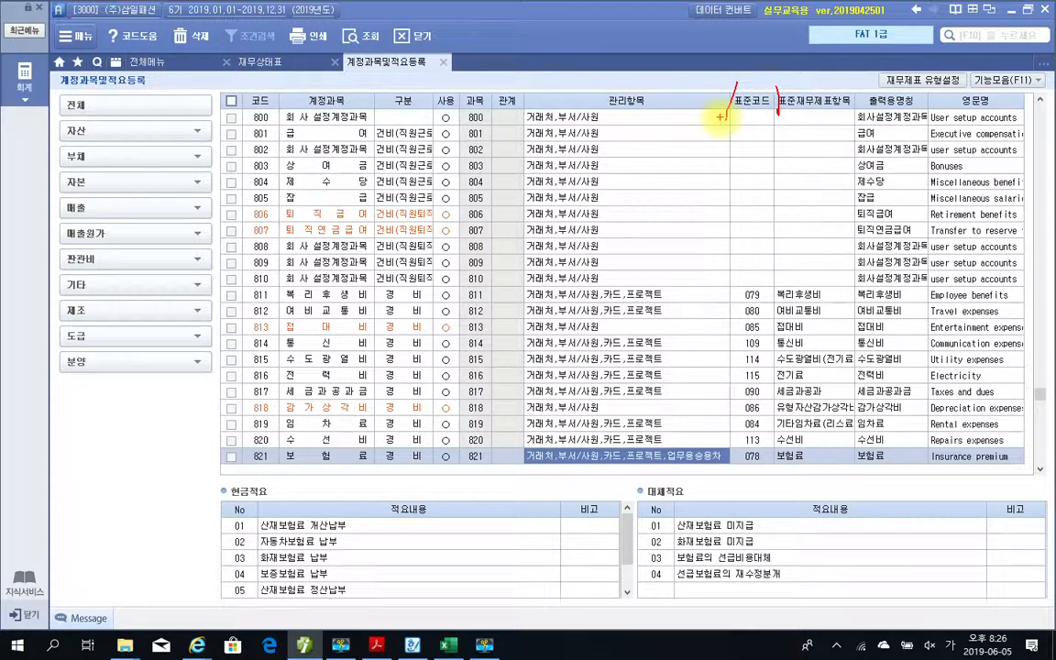
click(719, 165)
click(675, 458)
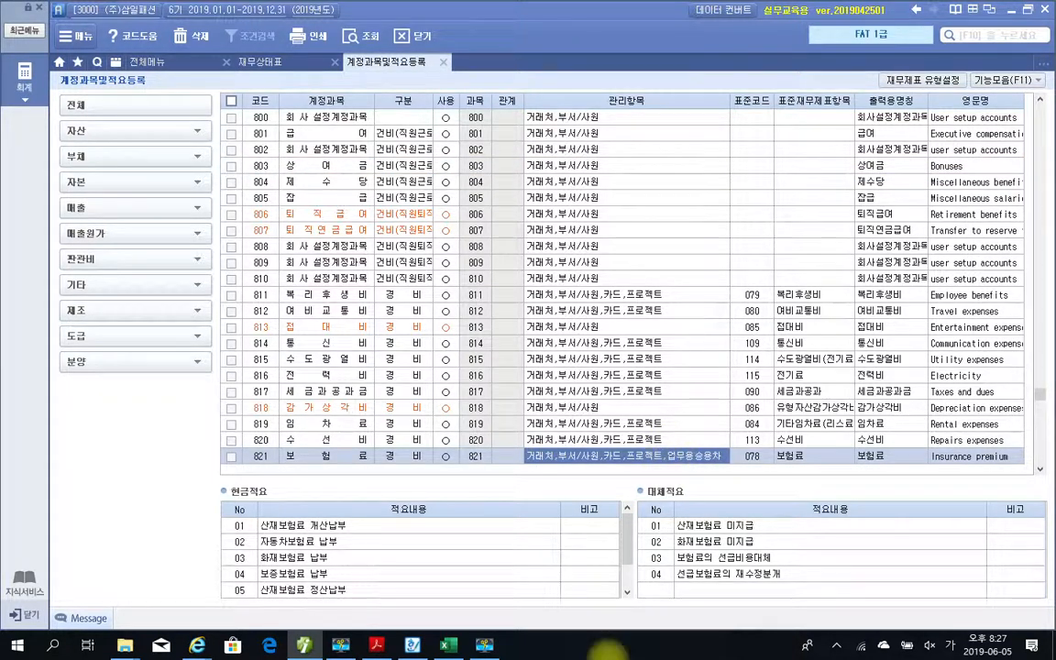
Check the 수행 3 table in the exercise PDF, then return to SmartA and go to account code 822.
click(383, 649)
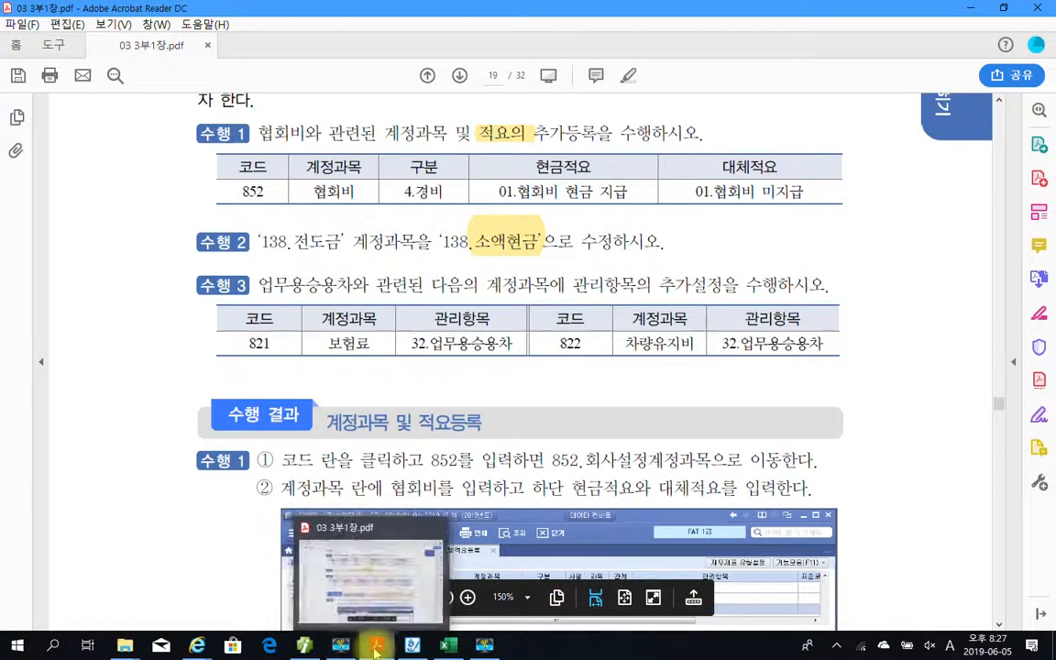
click(305, 643)
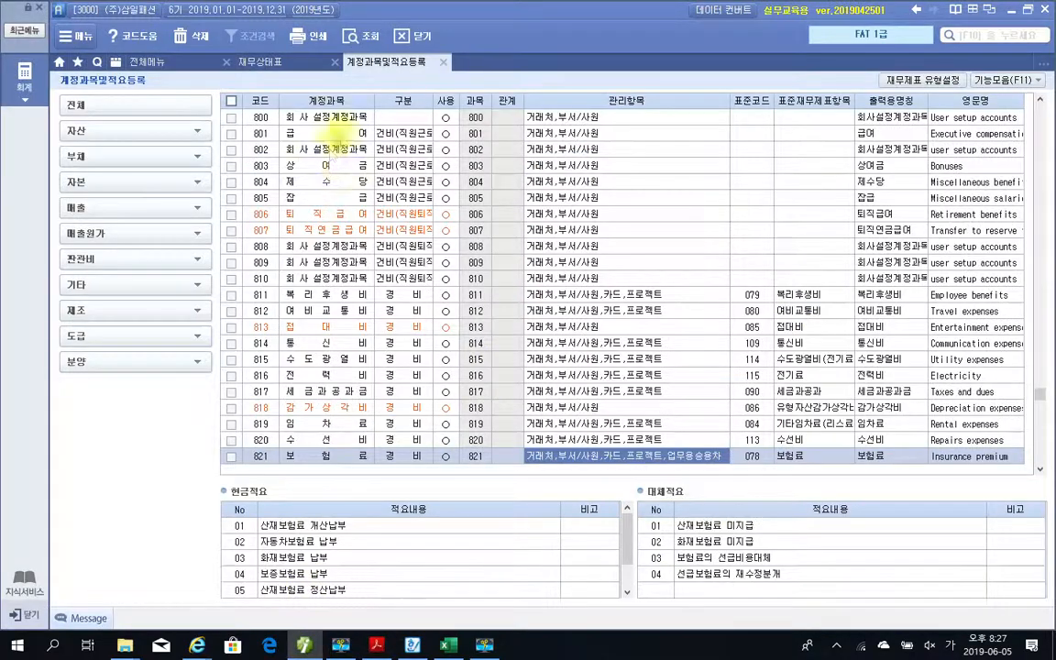
click(264, 246)
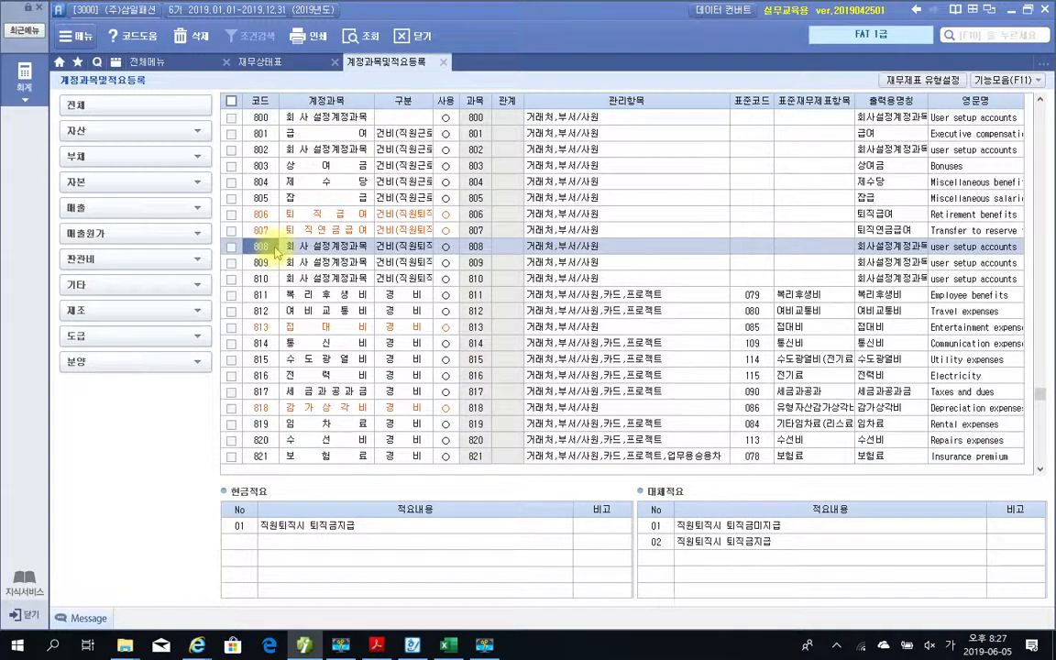
text(822)
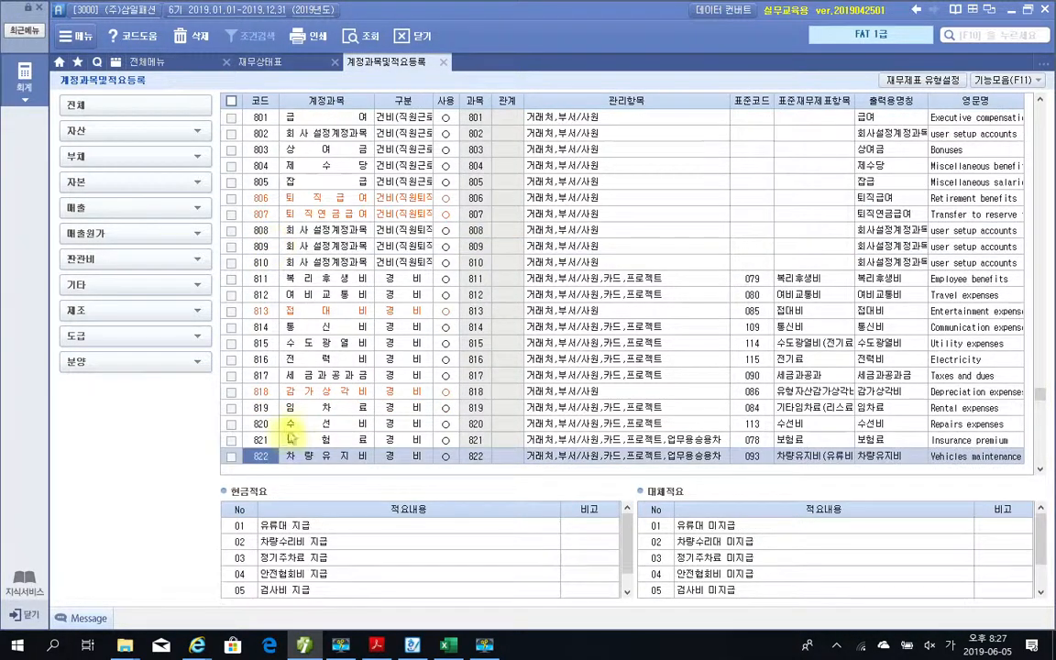
Keep 관리항목 32.업무용승용차 at ○ (in use) for account 822 차량유지비 and confirm the 관리항목 settings.
double_click(675, 463)
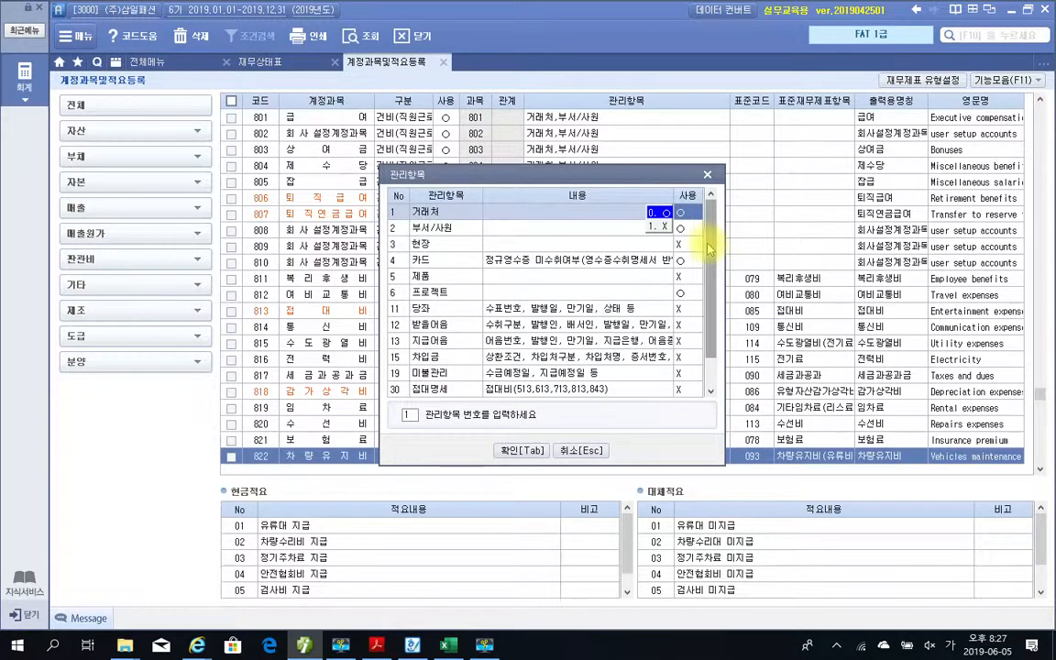
key(Down)
key(Down)
key(Down)
key(Down)
key(Down)
key(Down)
key(Down)
key(Down)
key(Down)
key(Down)
key(Down)
key(Down)
key(Down)
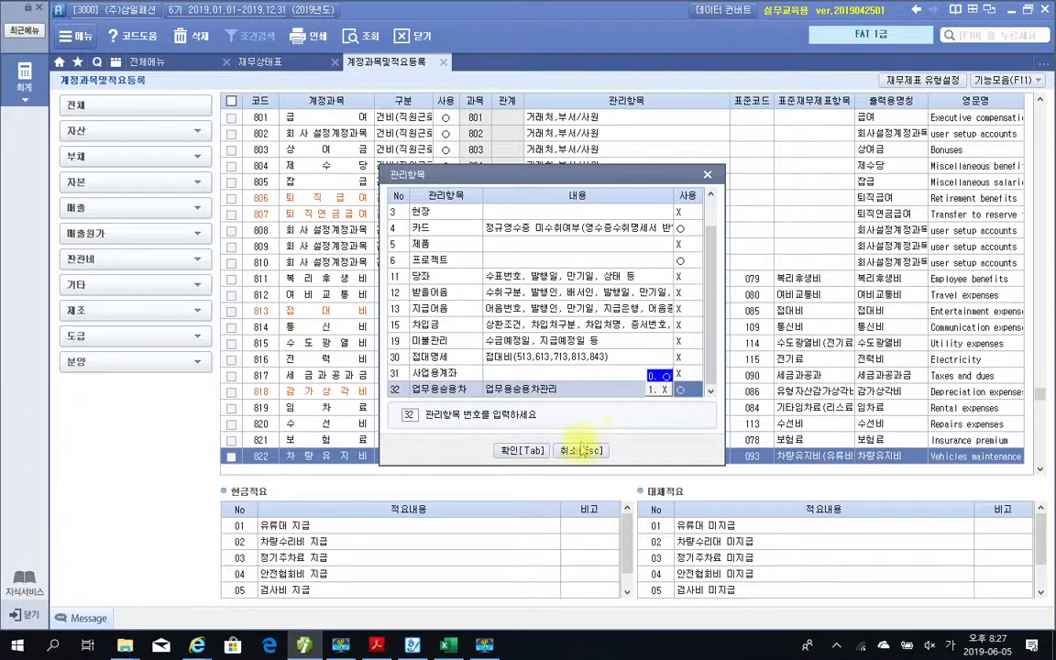
click(516, 450)
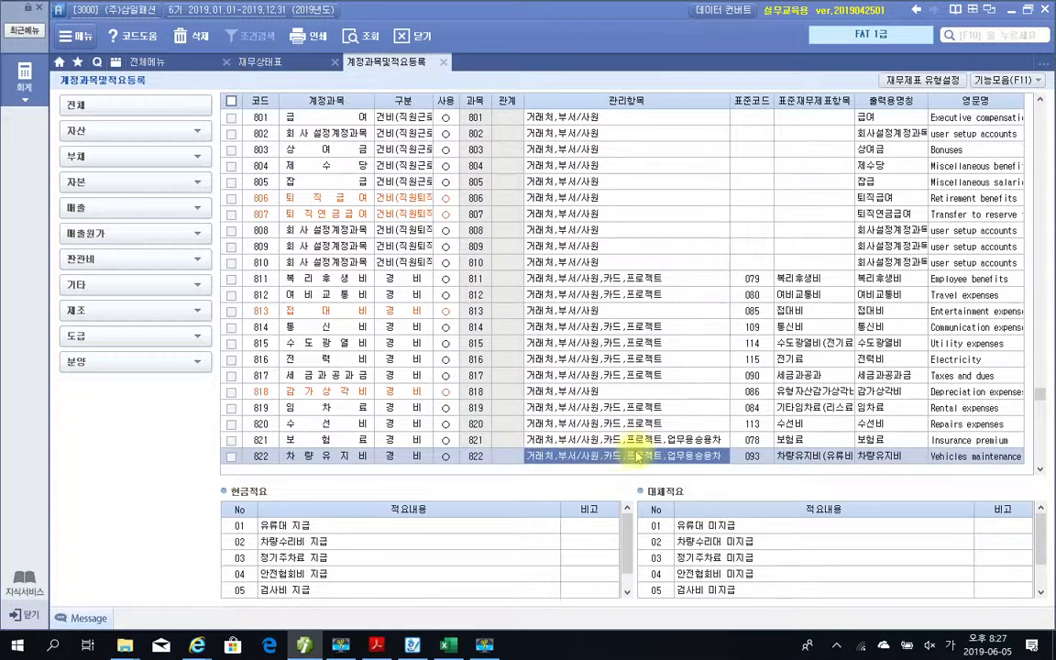
drag(663, 434, 731, 468)
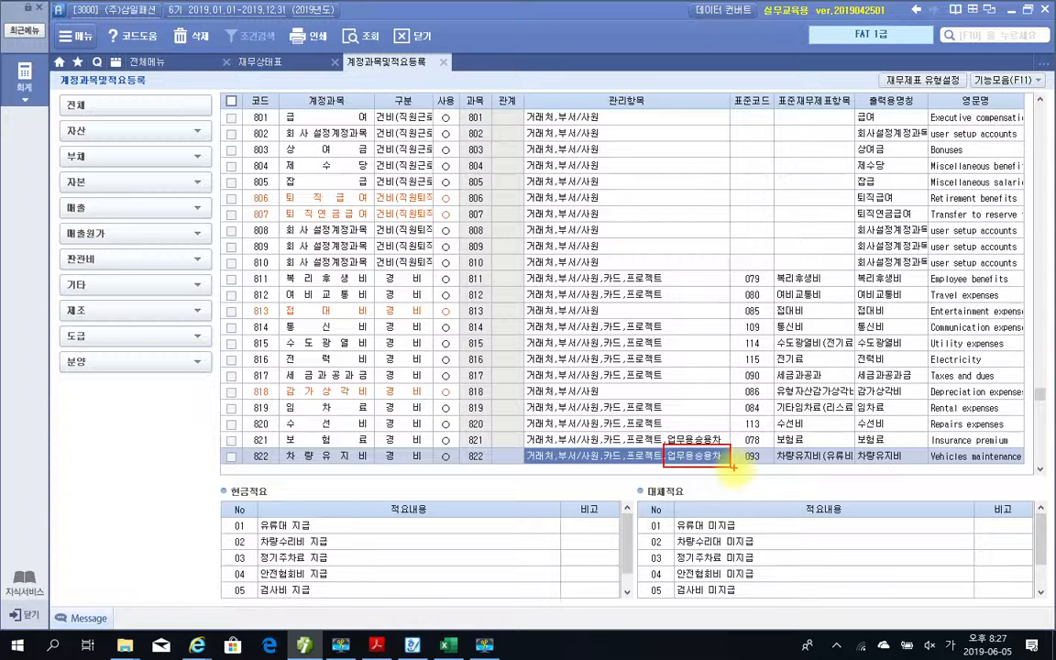
drag(669, 442, 728, 455)
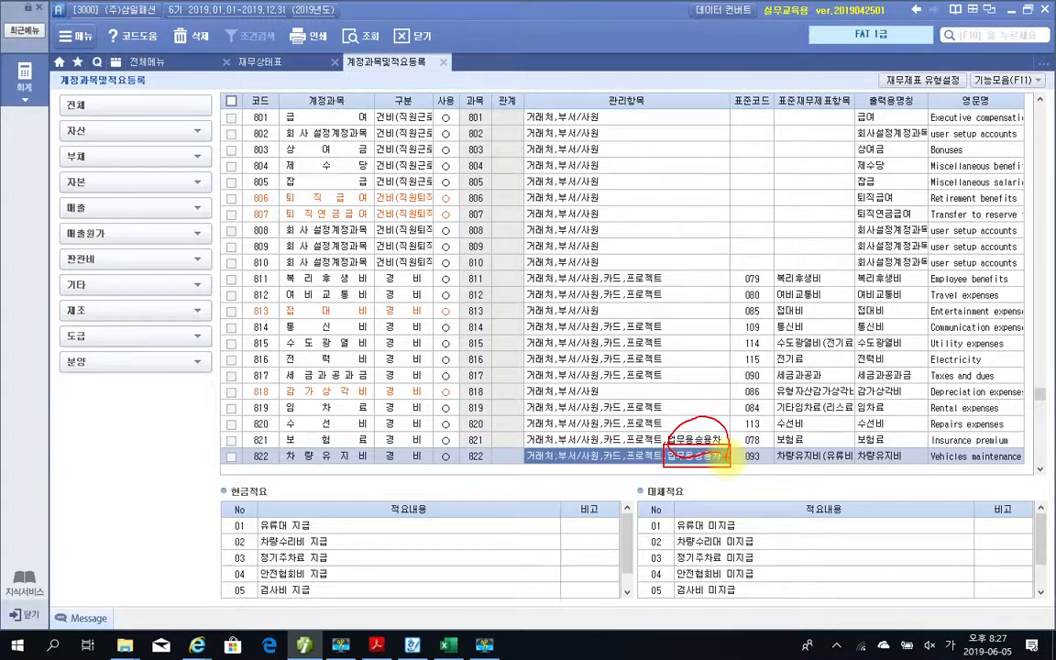
key(Escape)
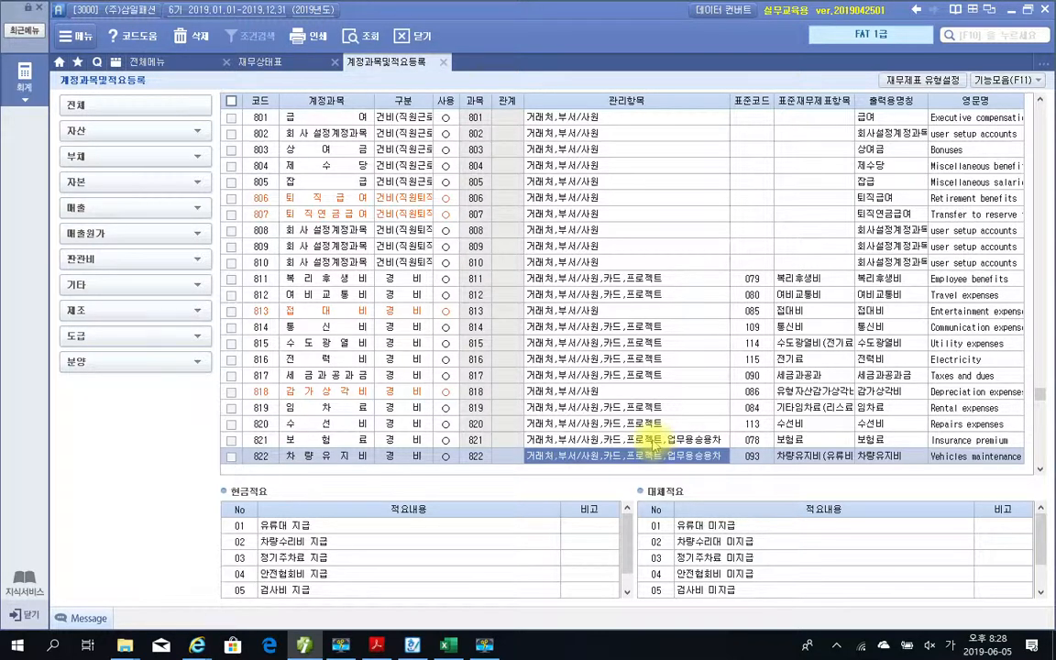
drag(273, 446, 372, 466)
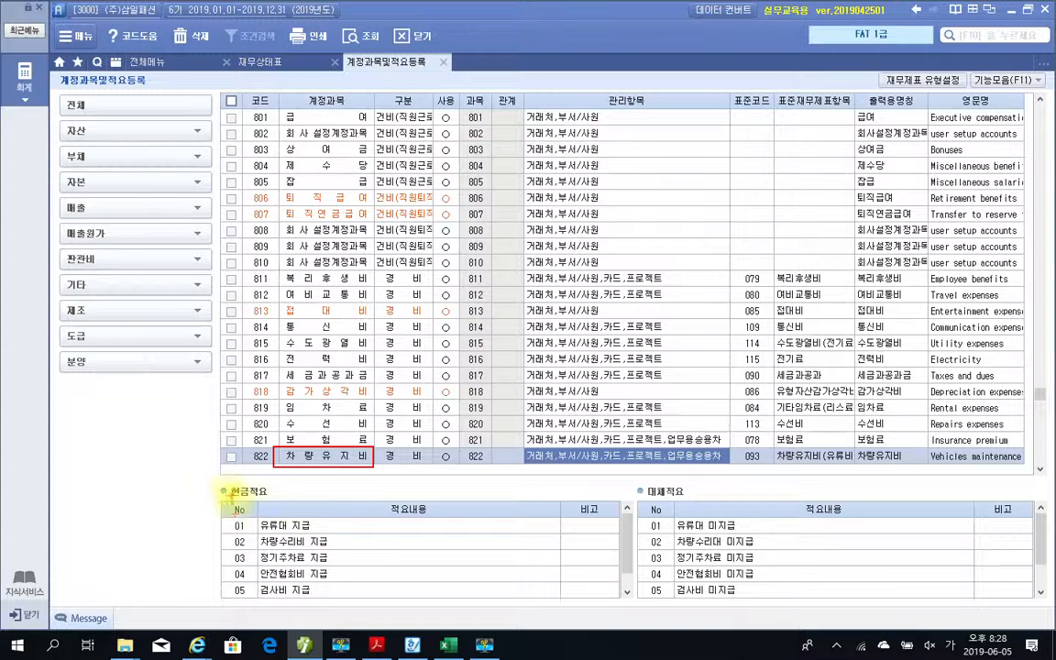
mouse_move(222, 484)
mouse_down()
mouse_move(376, 532)
mouse_move(480, 534)
mouse_up()
mouse_move(640, 480)
mouse_down()
mouse_move(820, 530)
mouse_move(1013, 536)
mouse_up()
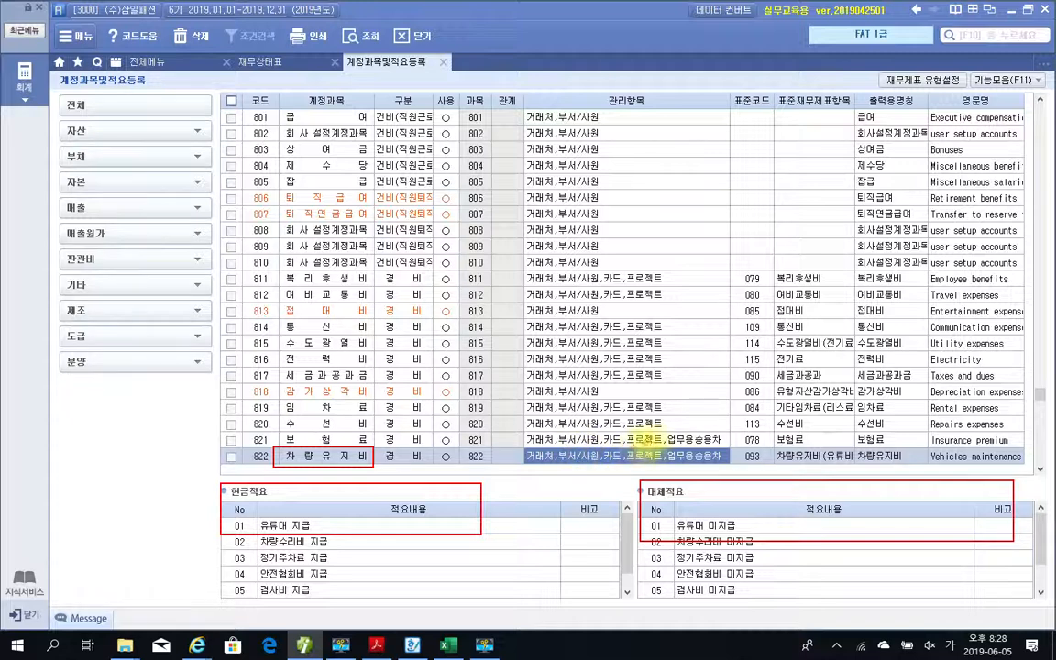
drag(653, 446, 727, 473)
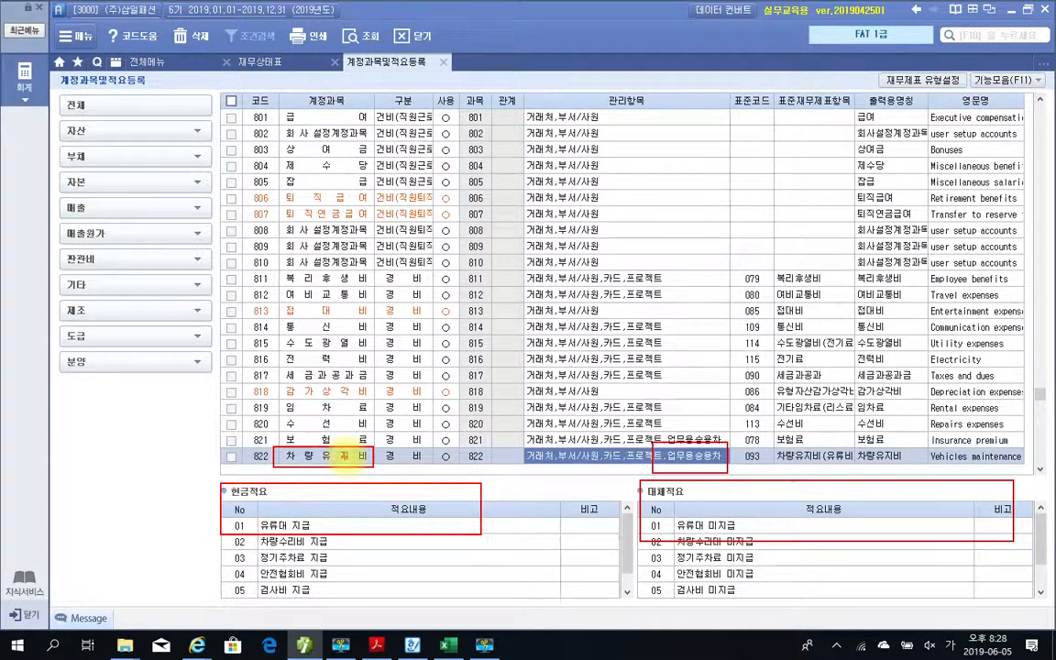
drag(377, 448, 428, 469)
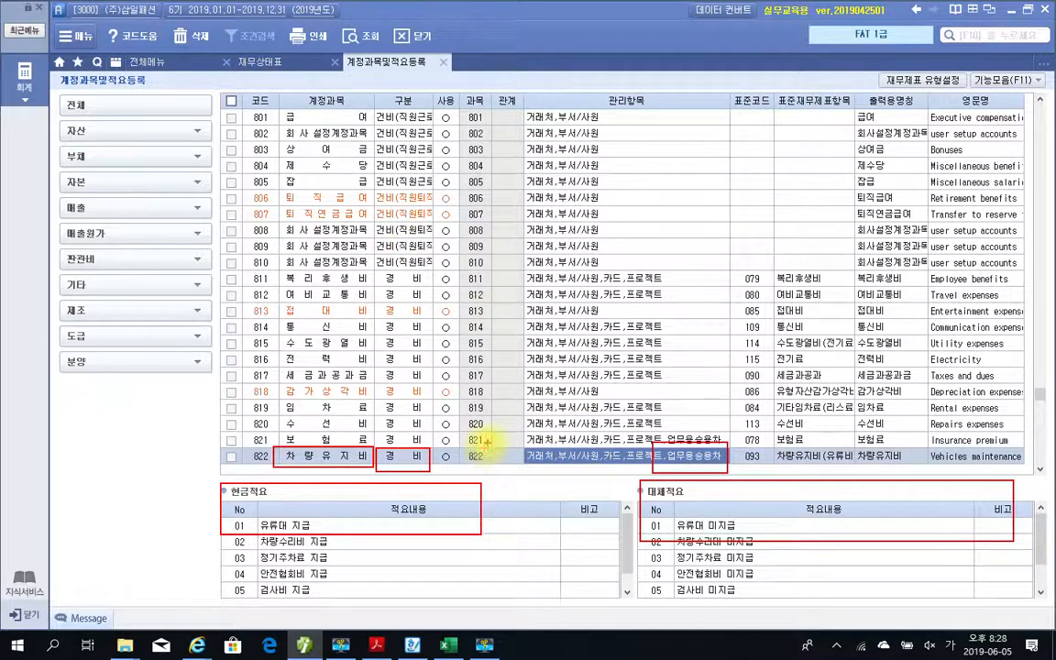
drag(490, 446, 523, 464)
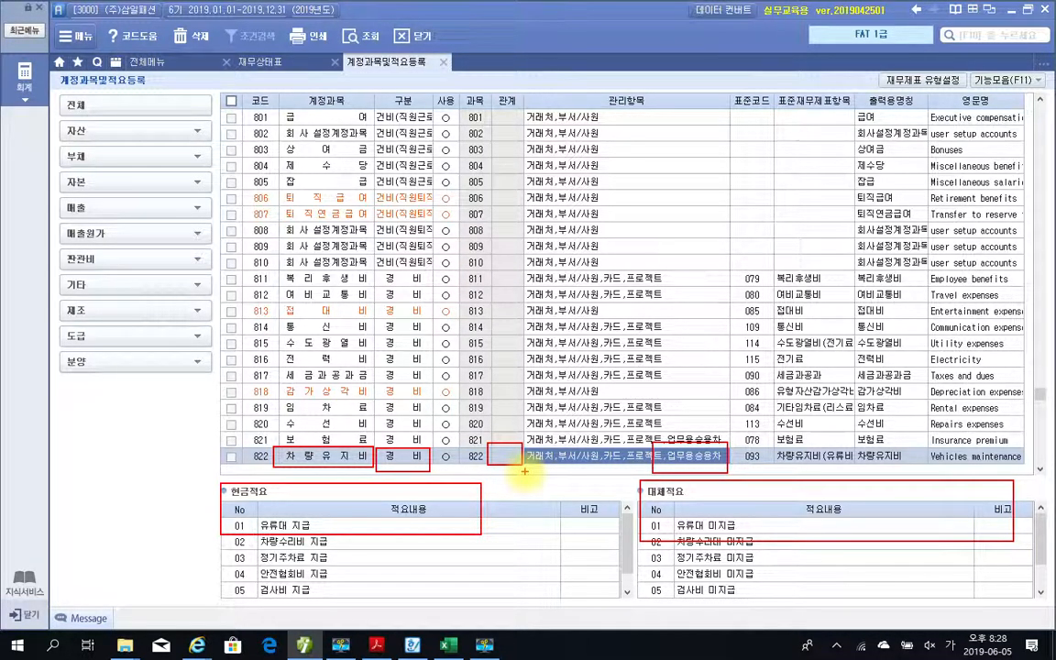
key(Escape)
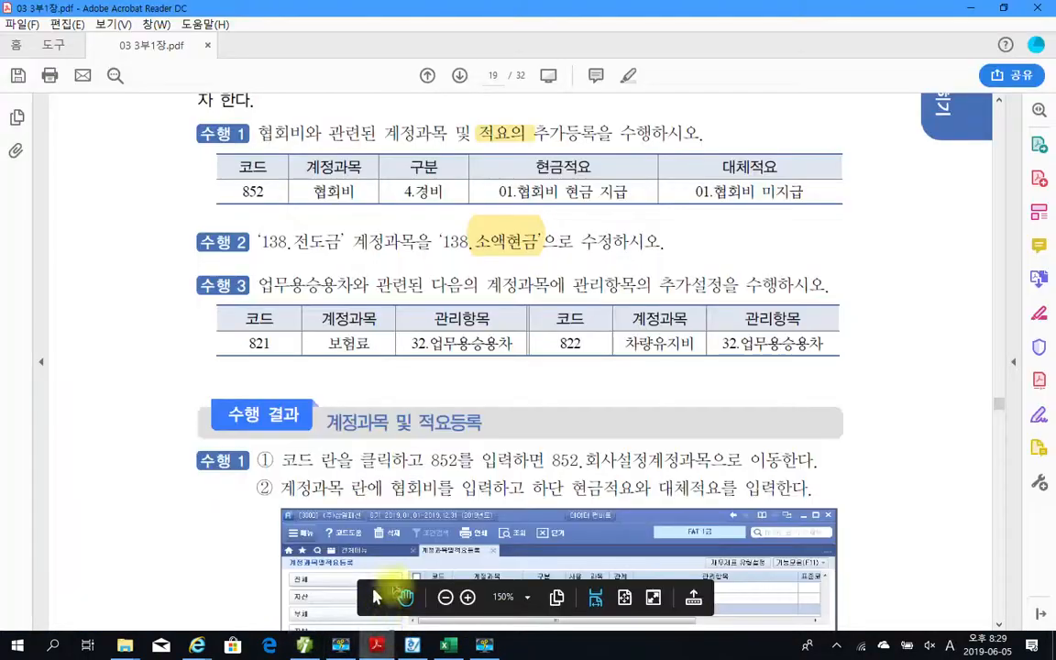
Switch to the exercise PDF in Acrobat Reader and review the 수행 결과 solutions through page 21.
click(376, 645)
scroll(486, 425, down, 5)
scroll(486, 425, down, 10)
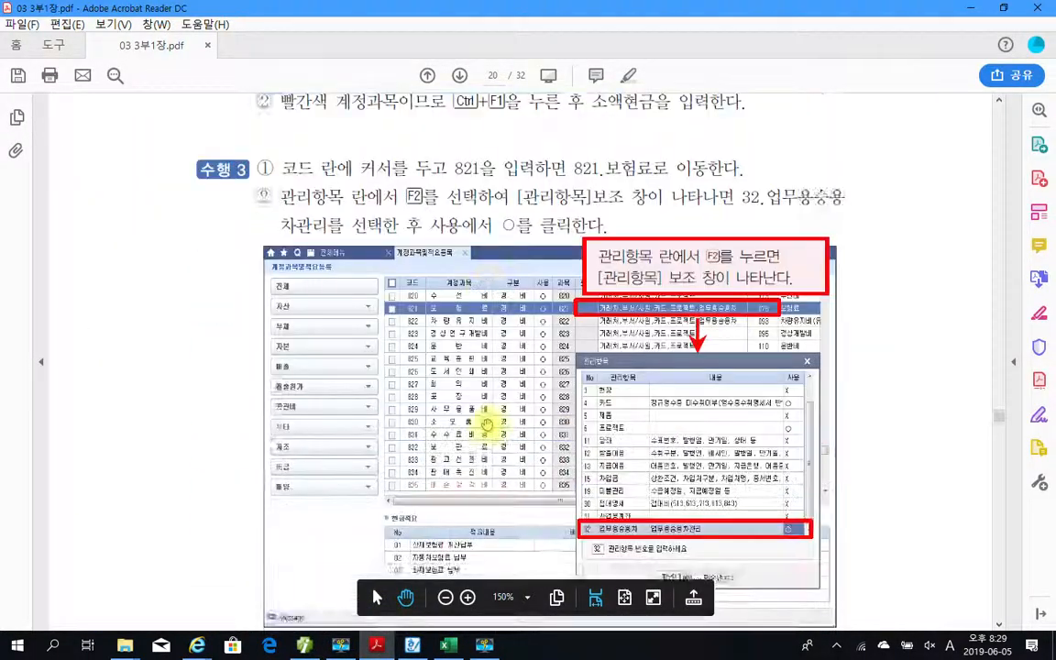
scroll(490, 428, down, 10)
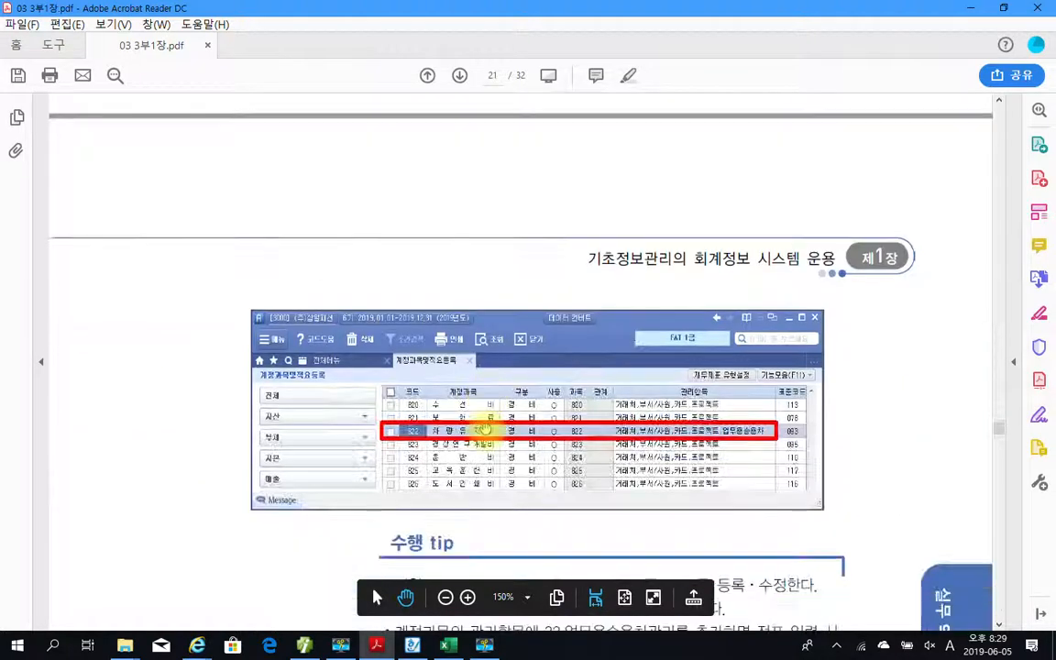
Examine the 수행 tip on page 21 of the exercise PDF about editing red accounts and adding 32.업무용승용차관리, keeping the document open.
scroll(491, 428, down, 10)
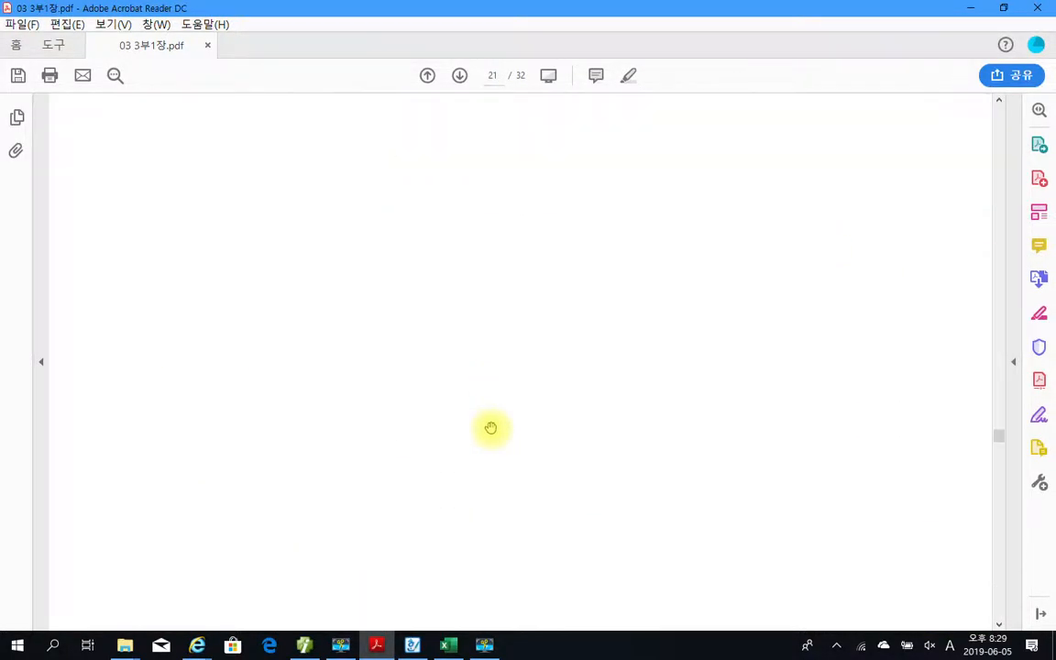
scroll(492, 427, up, 5)
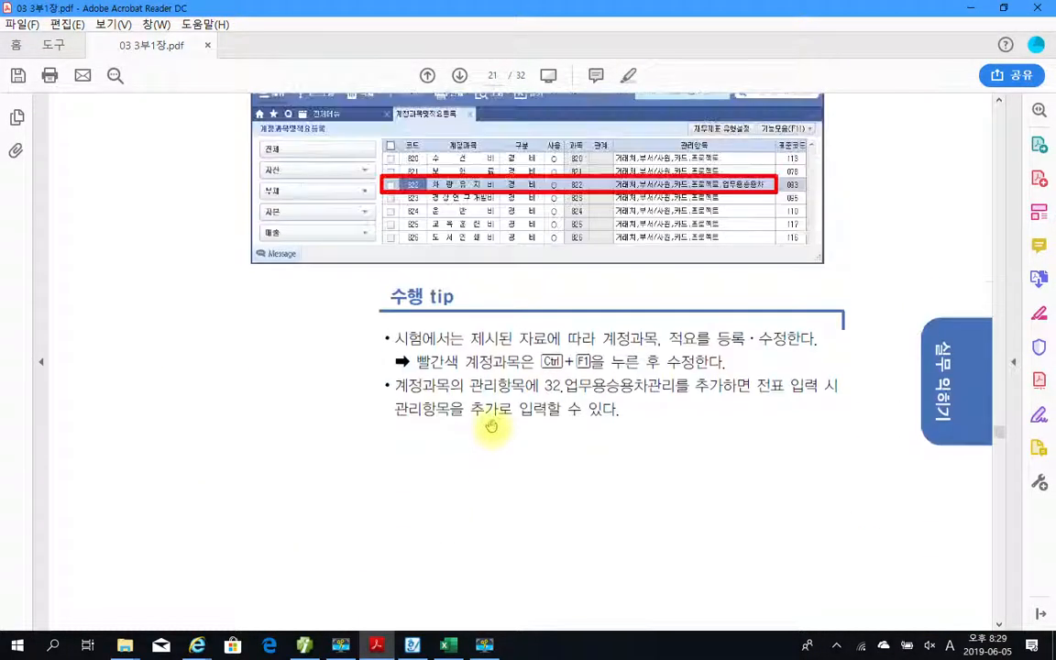
key(ctrl+w)
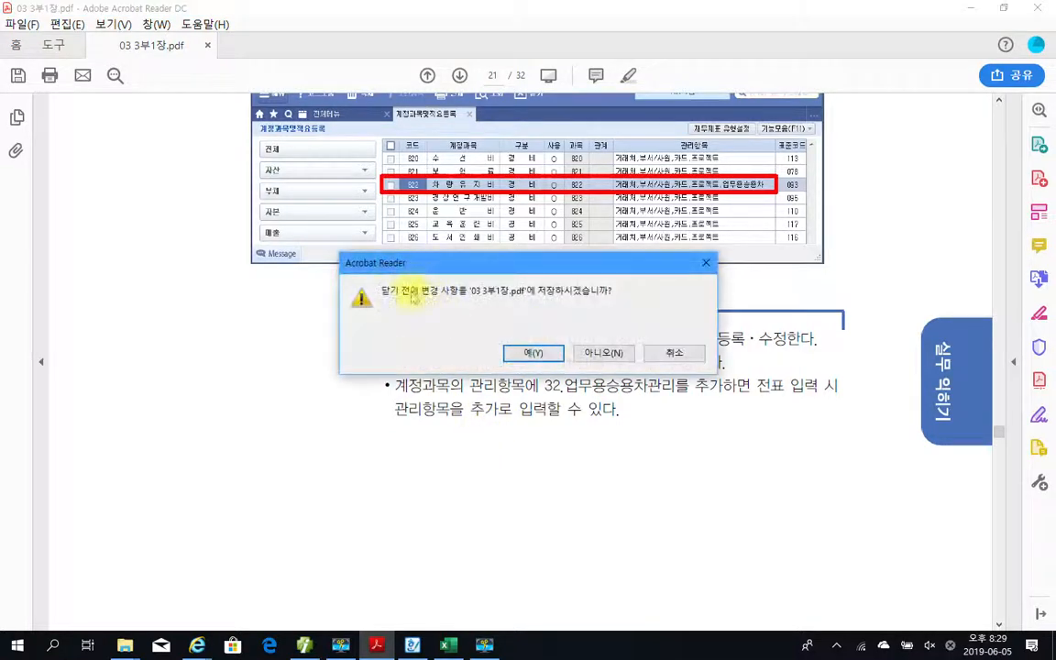
click(603, 354)
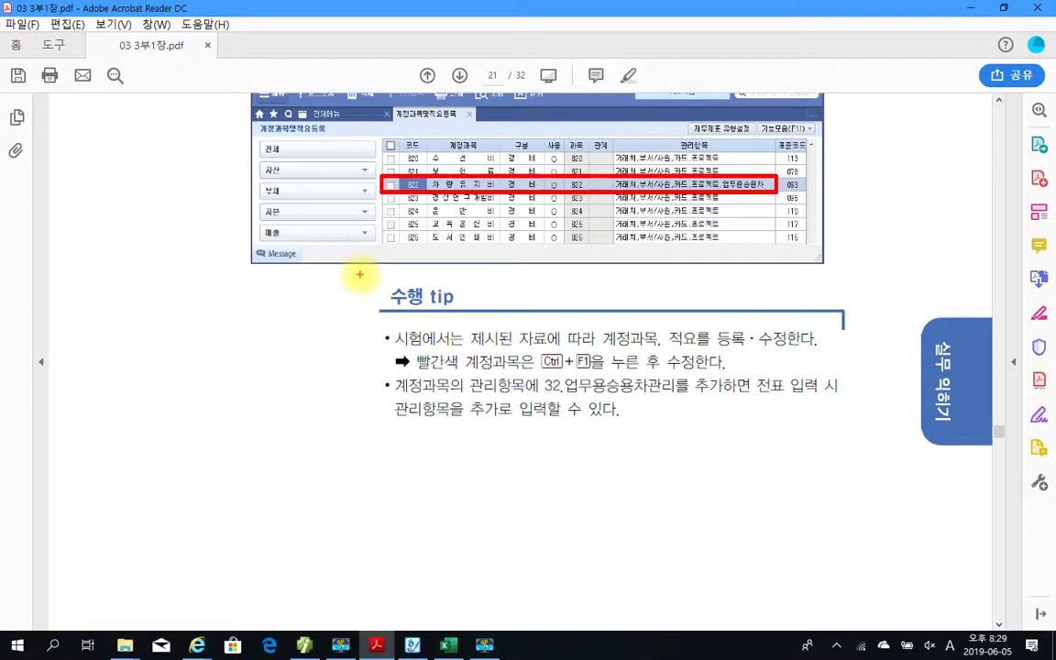
drag(358, 274, 862, 461)
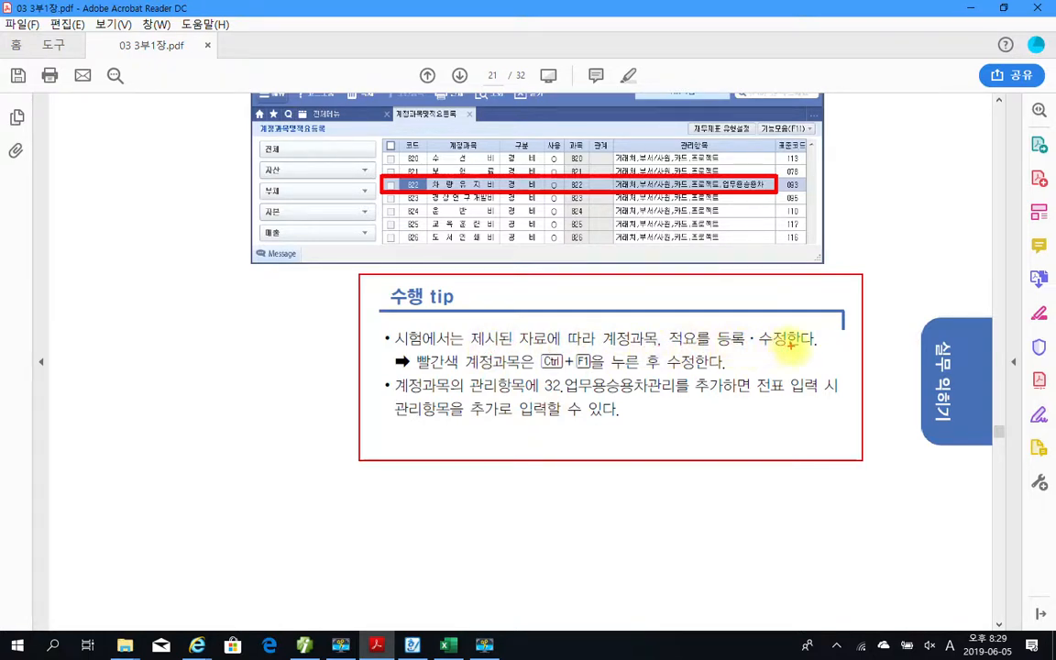
drag(671, 347, 814, 345)
mouse_move(735, 329)
mouse_down()
mouse_move(715, 344)
mouse_move(740, 353)
mouse_up()
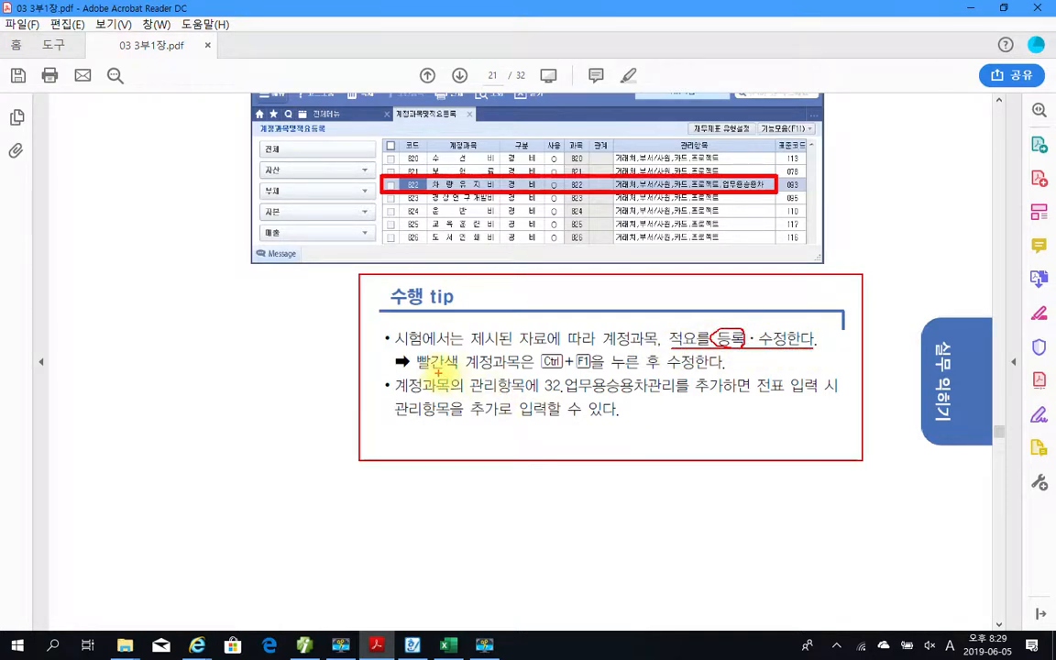
drag(542, 370, 603, 370)
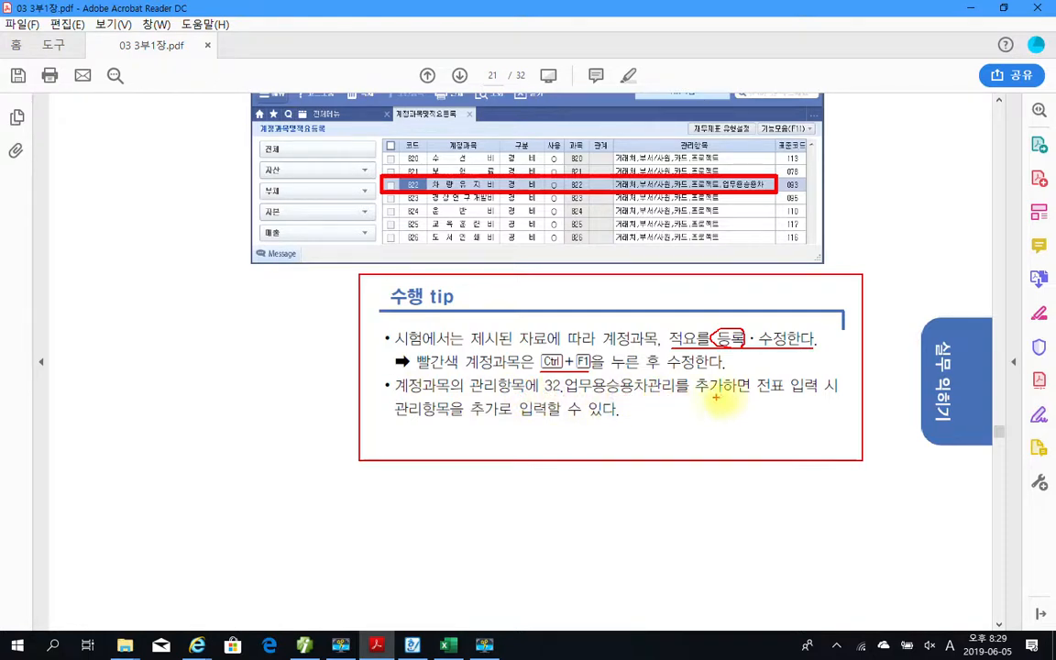
drag(754, 395, 849, 389)
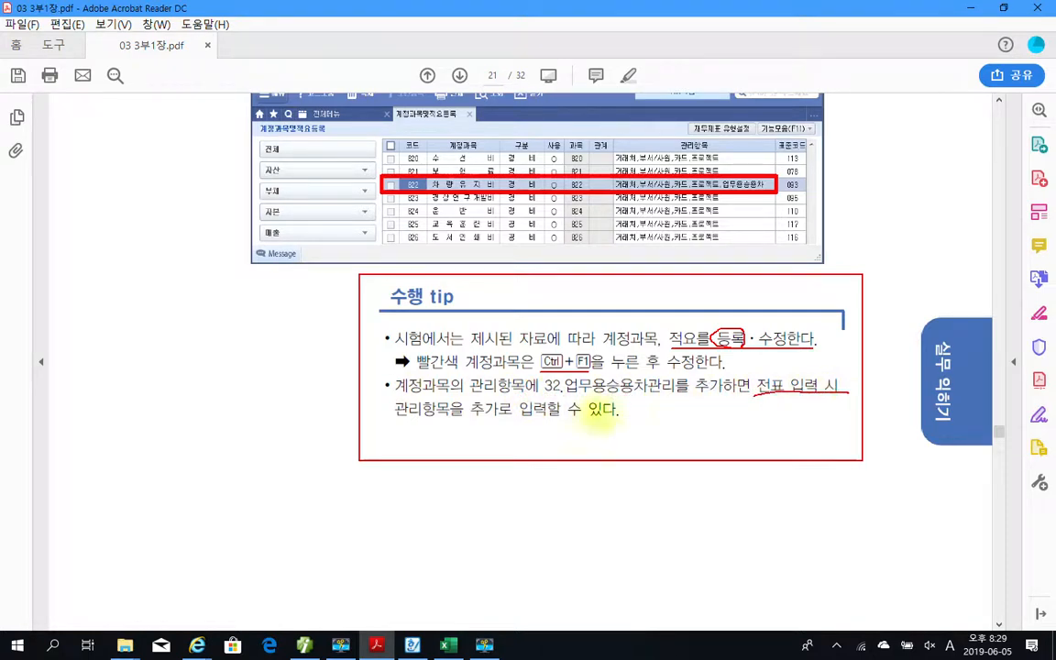
drag(396, 425, 616, 427)
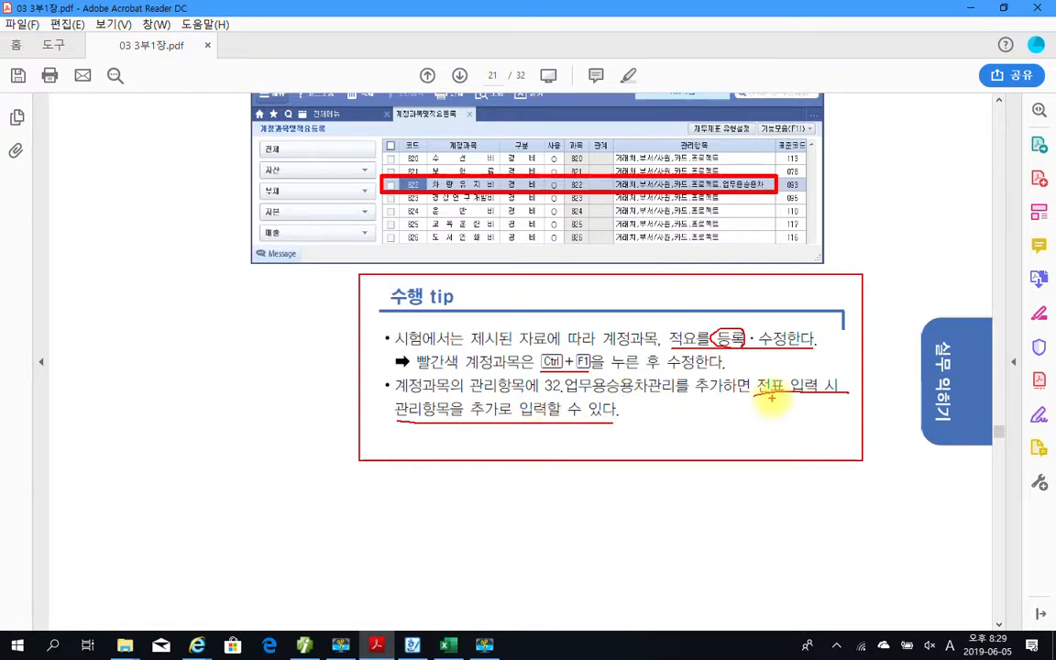
drag(543, 397, 669, 396)
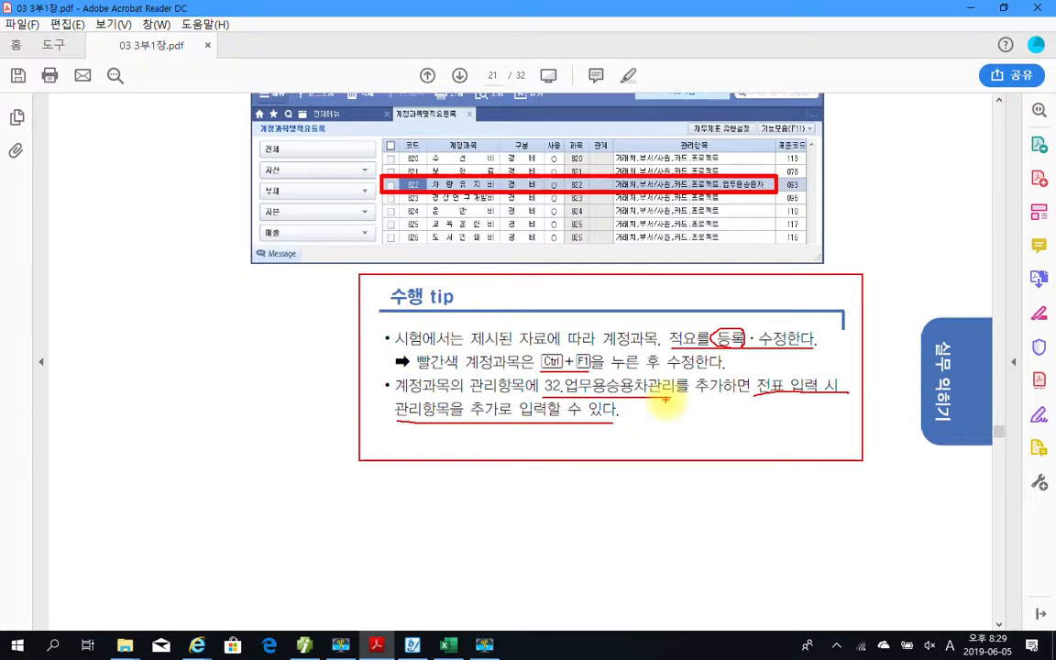
key(Escape)
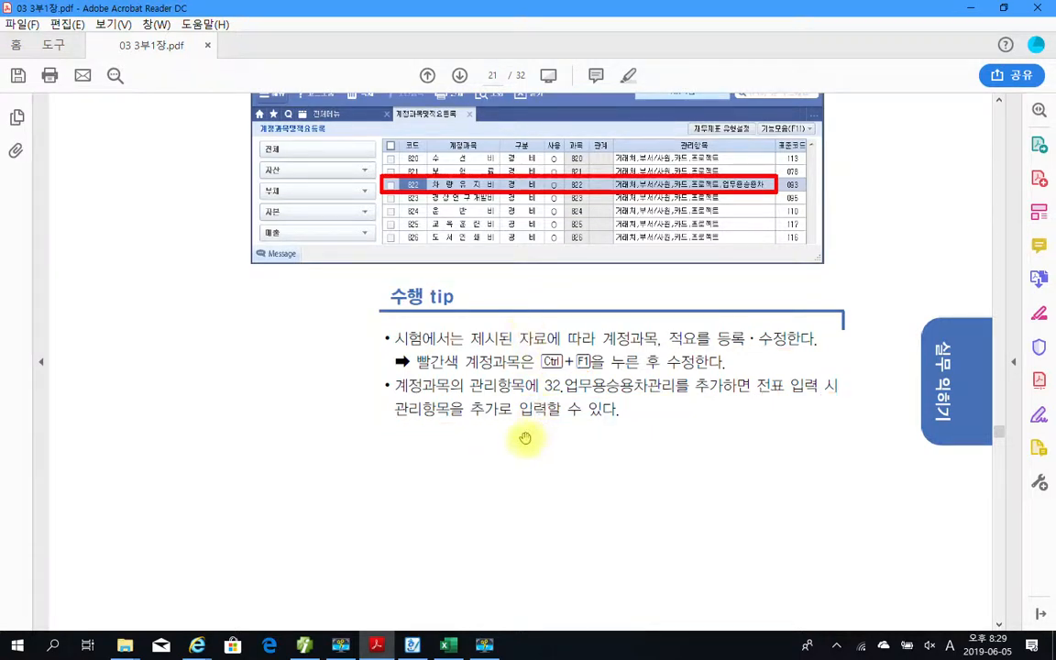
Read the 제2절 회계프로그램 운용하기 introduction on page 22, covering 전기이월작업 and 전기분 재무상태표.
scroll(462, 488, down, 1)
scroll(462, 488, down, 20)
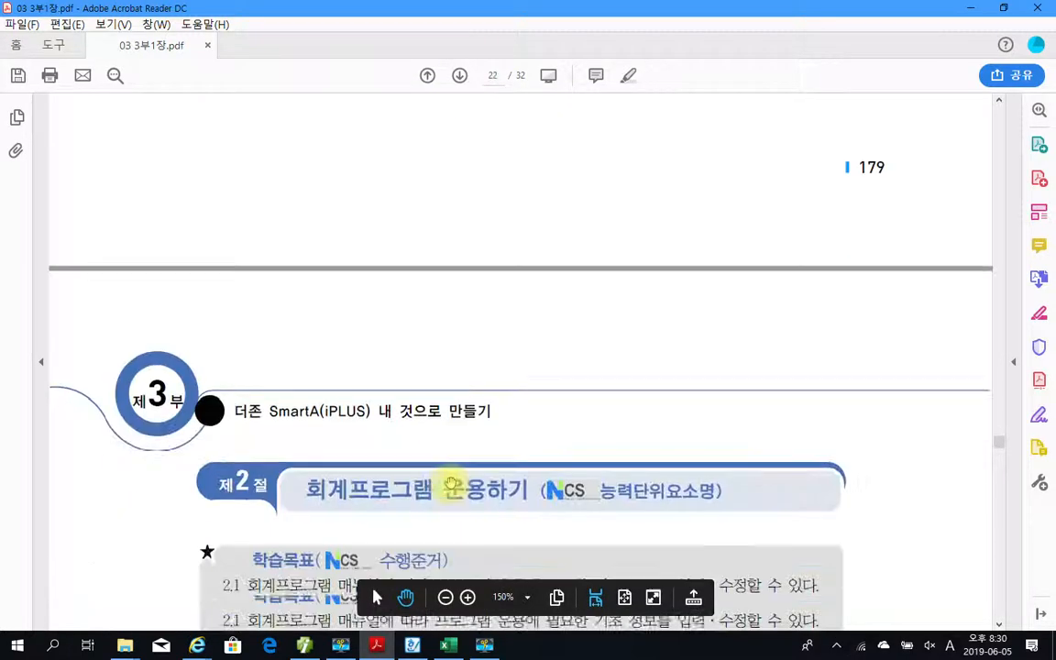
scroll(450, 483, down, 7)
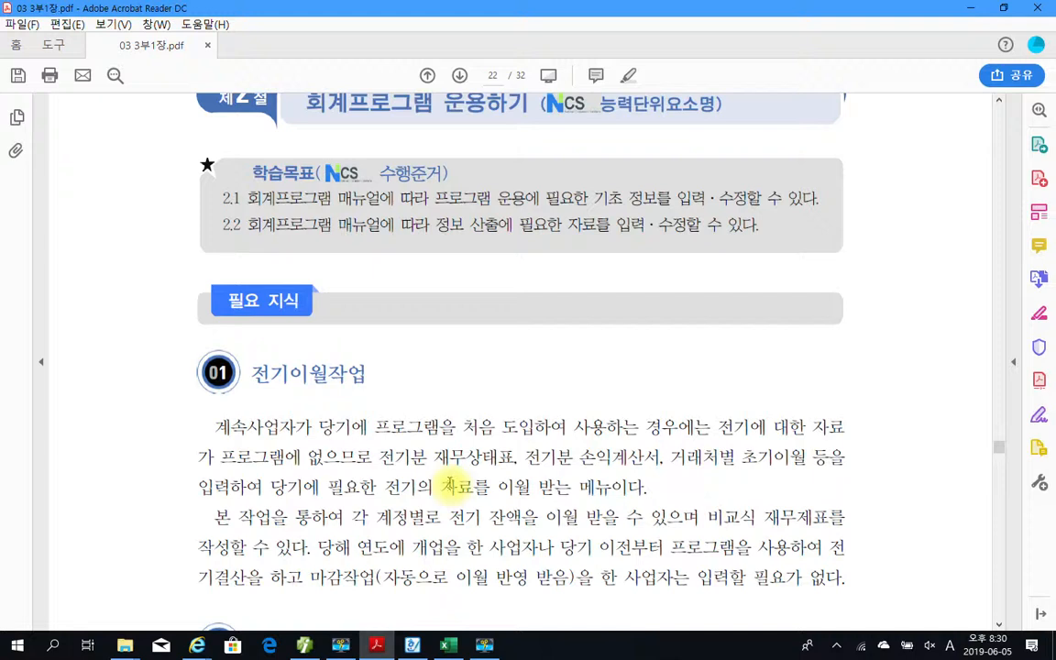
scroll(450, 483, down, 4)
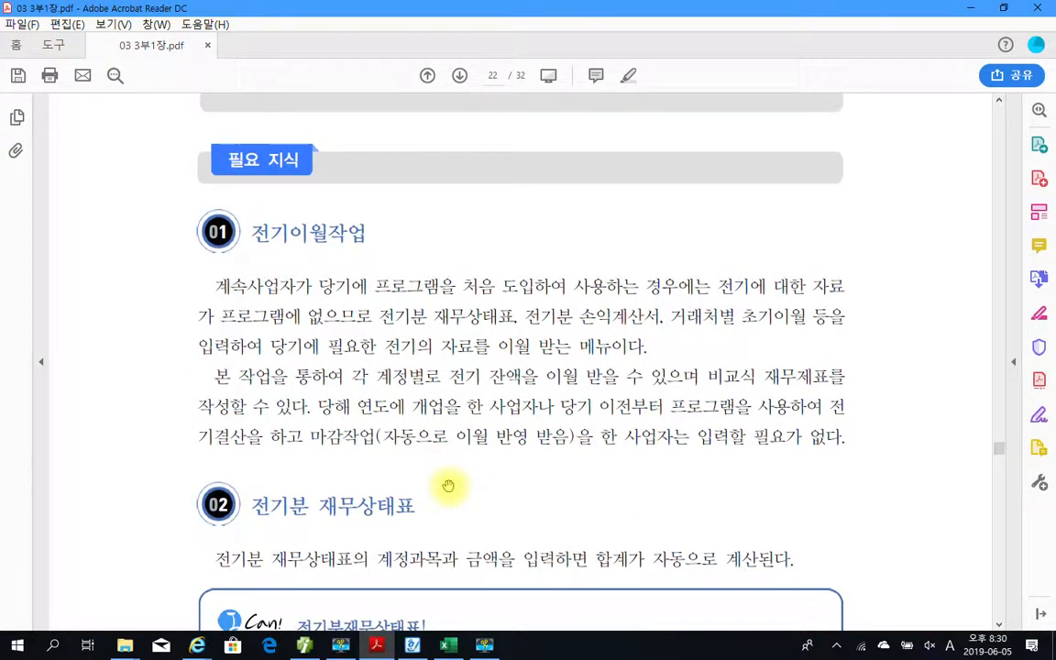
scroll(448, 483, down, 1)
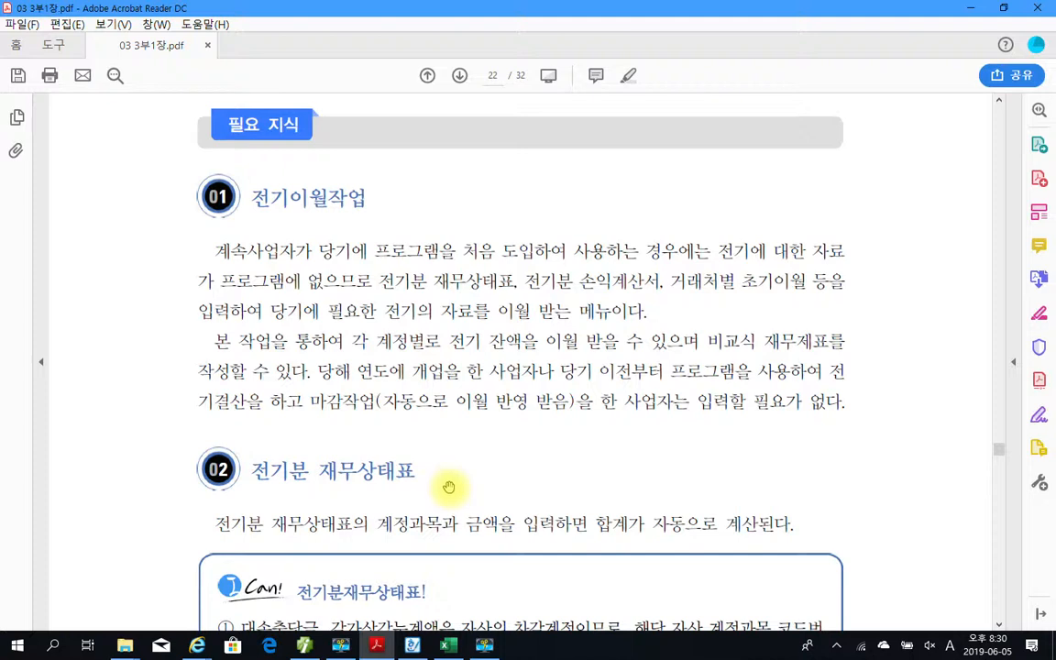
scroll(401, 513, down, 1)
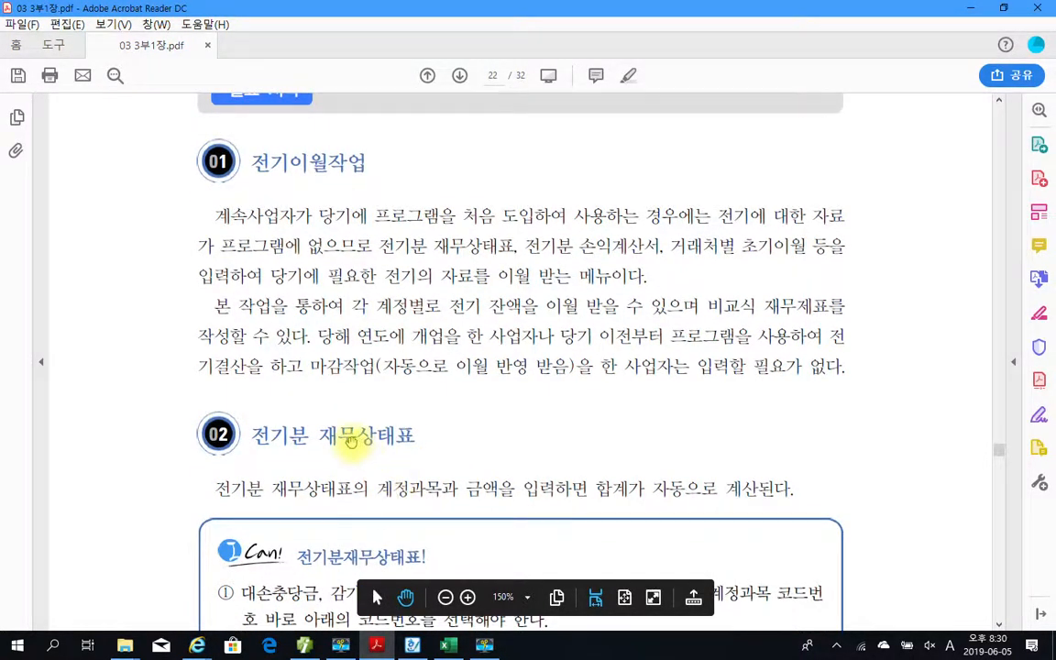
Switch to SmartA, compare the 당기 and 전기 column headings in 재무상태표, and close the 재무상태표 and 계정과목및적요등록 screens.
click(306, 647)
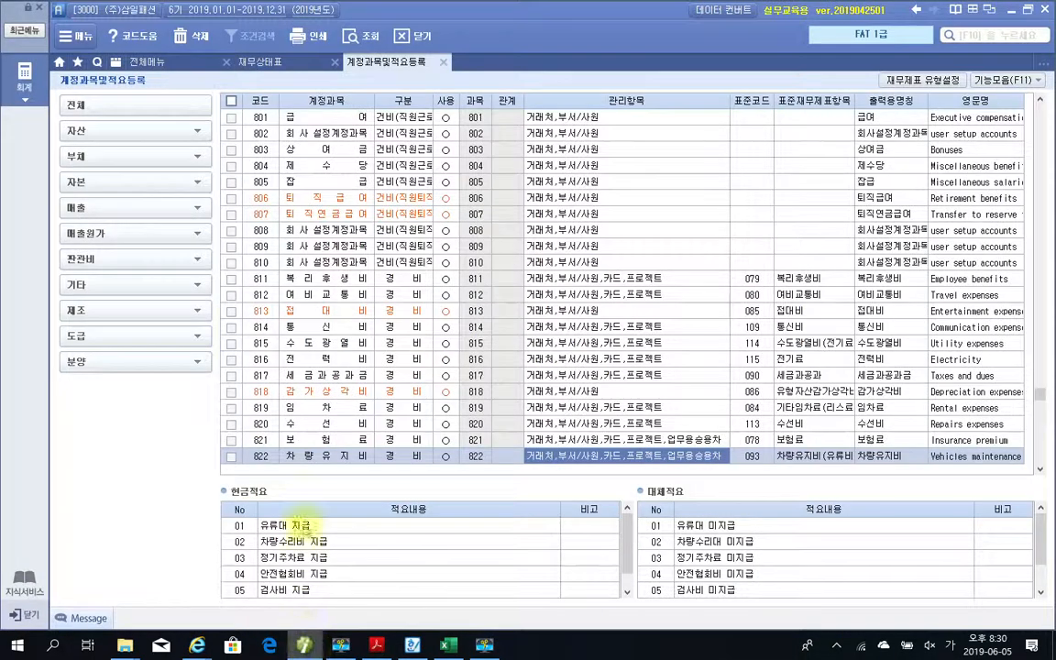
click(299, 63)
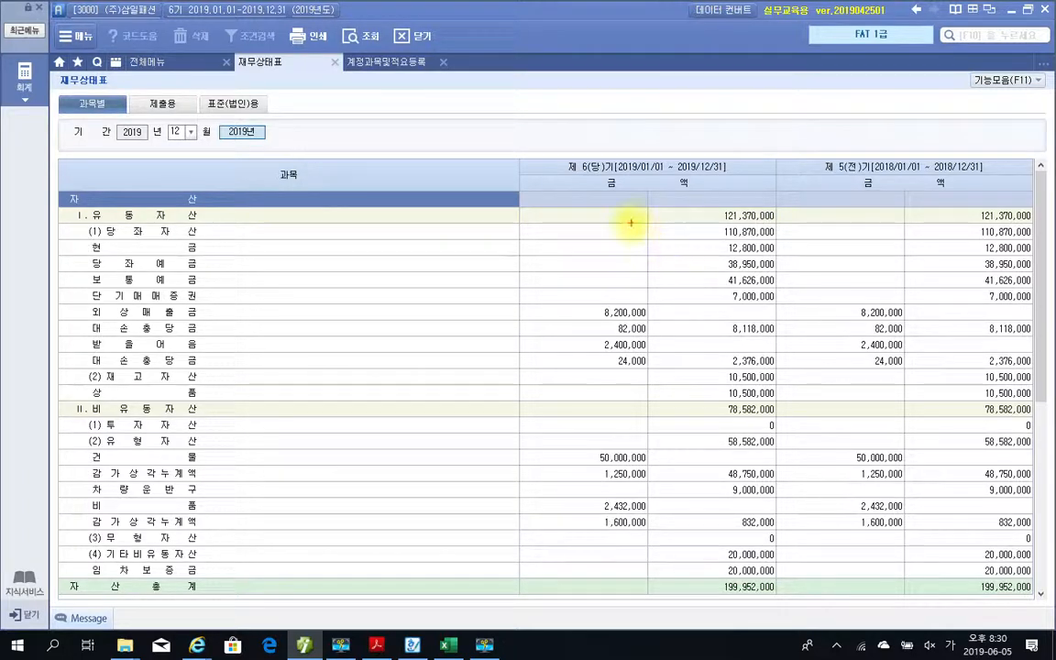
drag(541, 149, 764, 195)
drag(814, 144, 1018, 209)
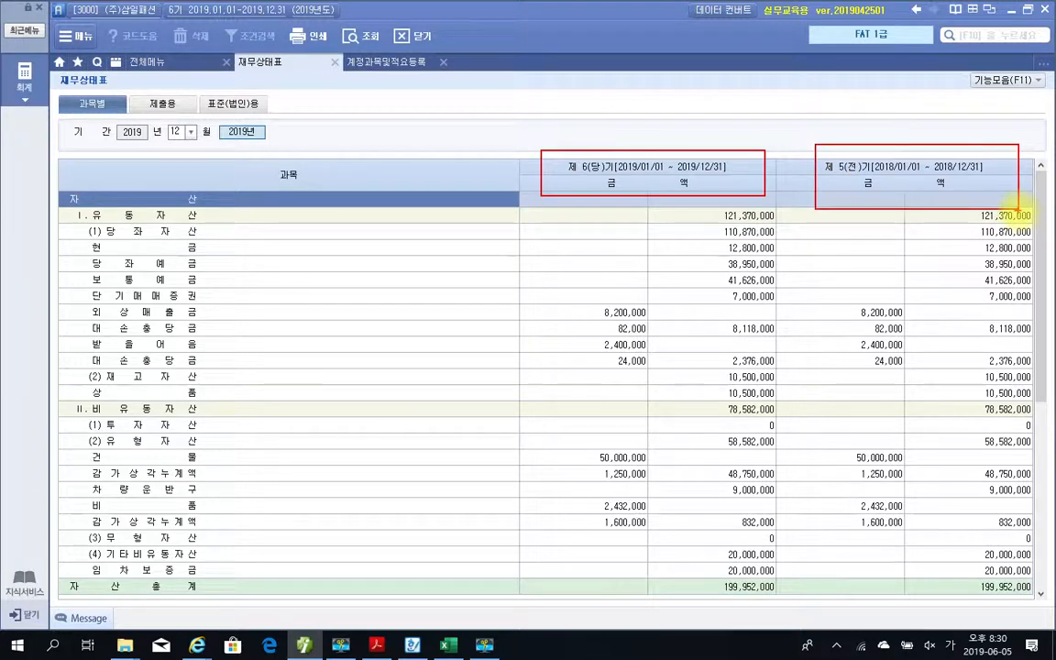
drag(1006, 248, 855, 515)
mouse_move(852, 249)
mouse_down()
mouse_move(986, 449)
mouse_move(1016, 523)
mouse_up()
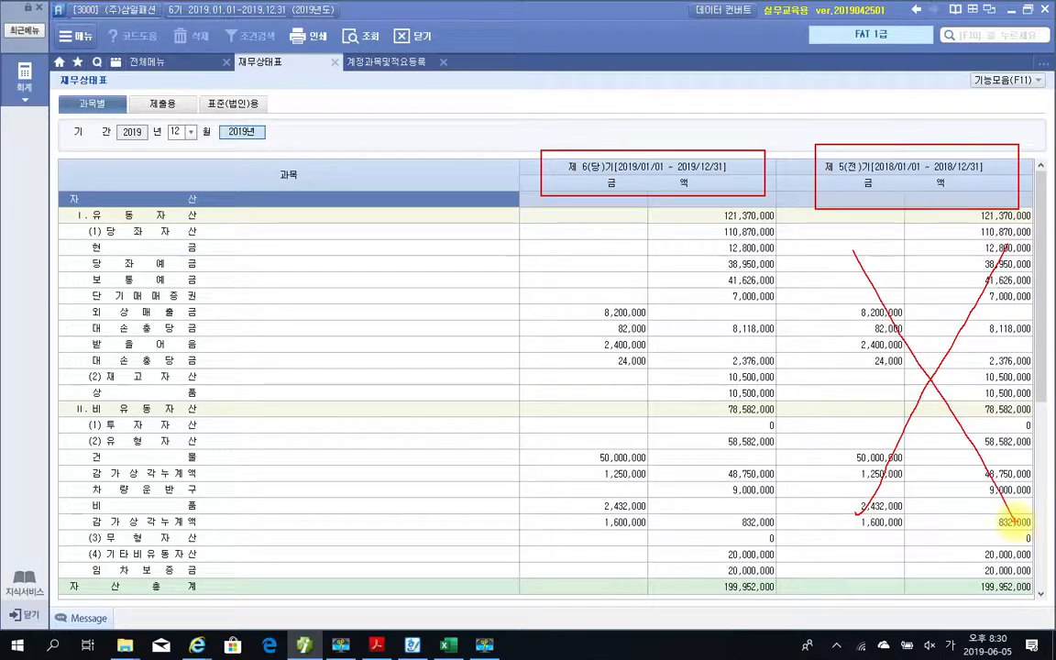
key(Escape)
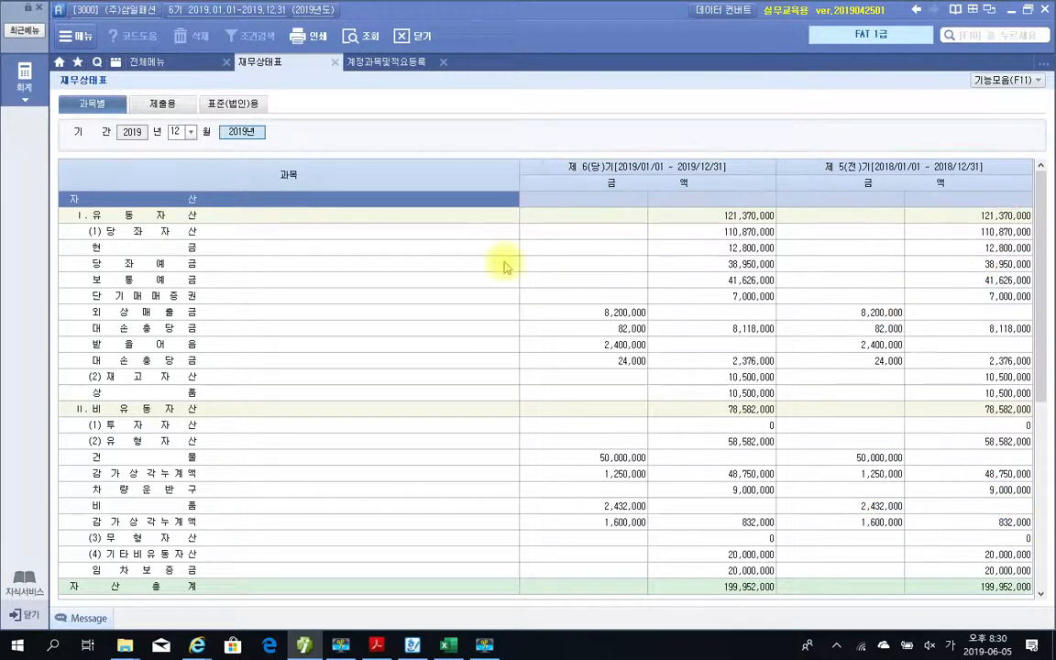
click(335, 62)
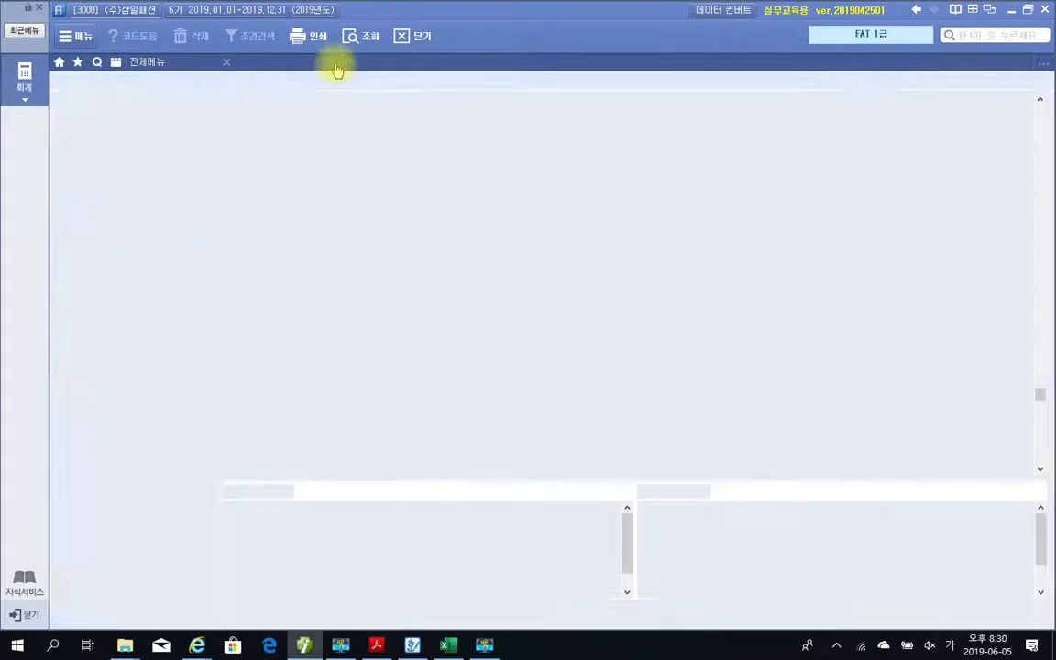
click(336, 62)
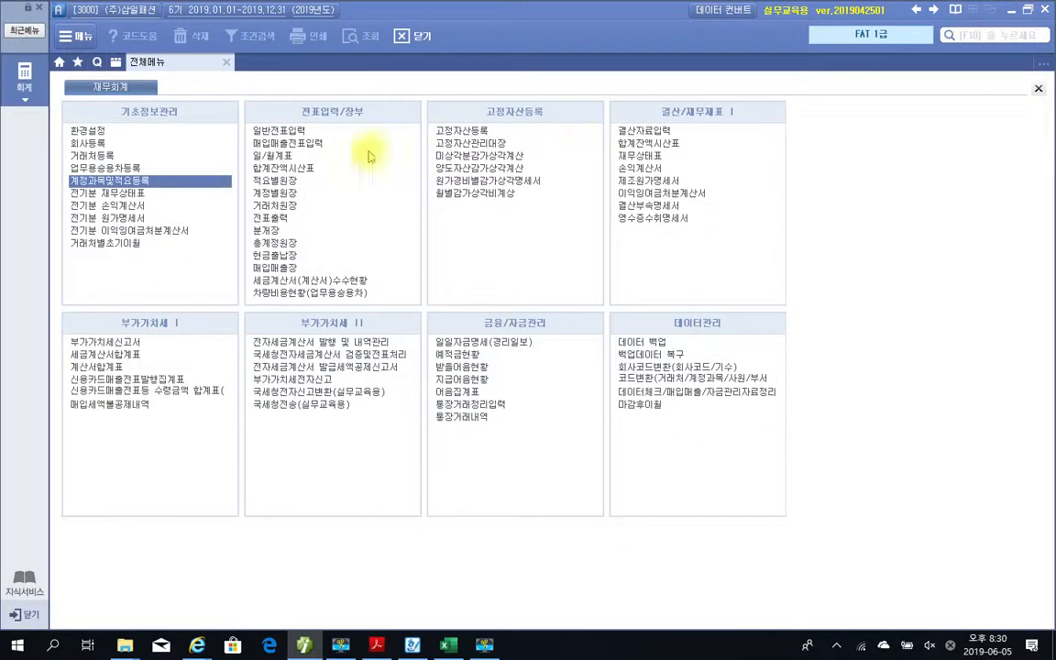
Open 재무상태표 from the 결산/재무제표 I group and display it for December 2019.
drag(627, 94, 758, 130)
mouse_move(602, 148)
mouse_down()
mouse_move(614, 161)
mouse_move(685, 163)
mouse_up()
key(Escape)
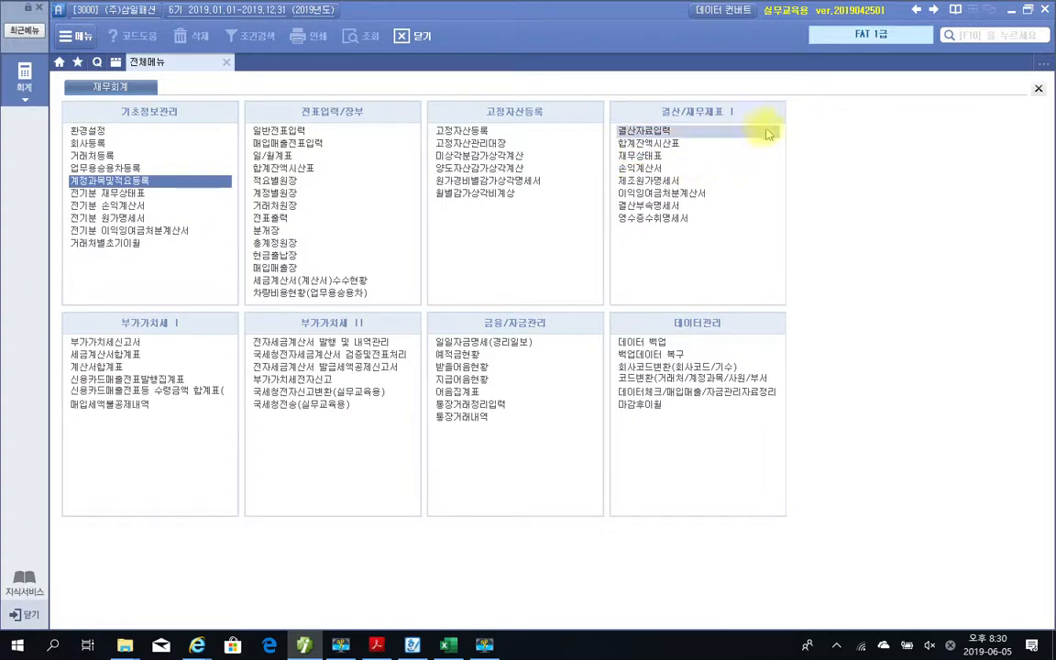
click(658, 156)
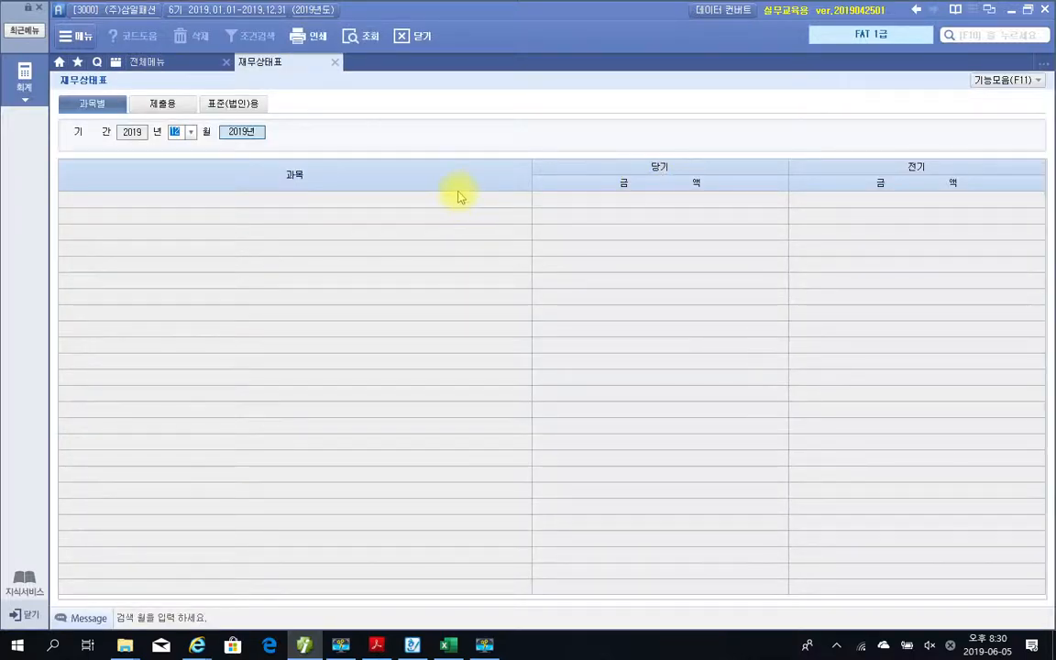
key(Return)
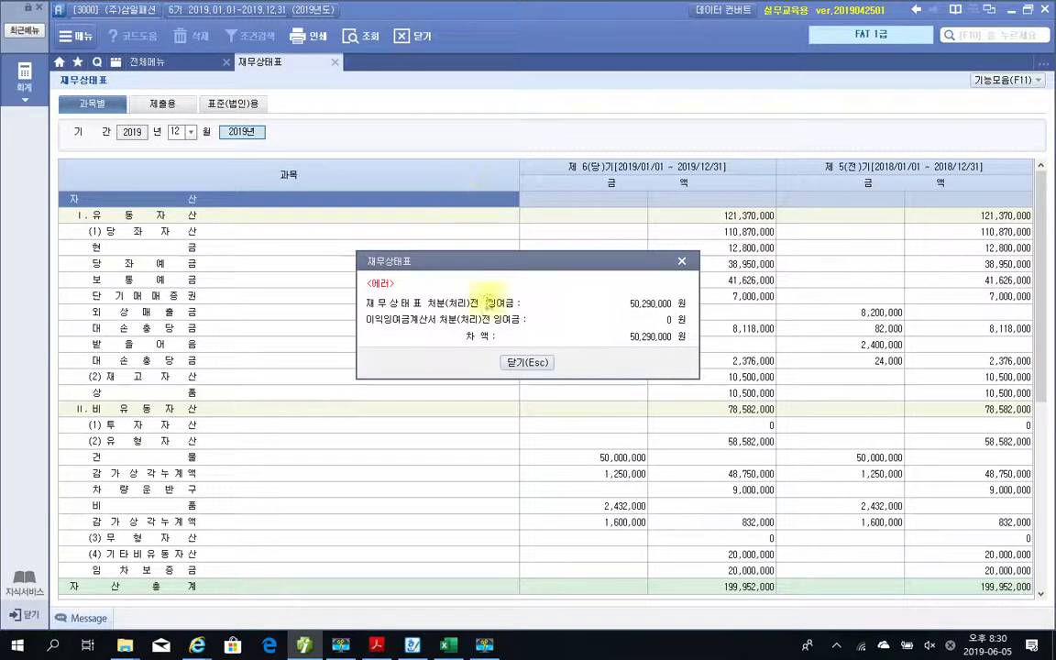
click(524, 363)
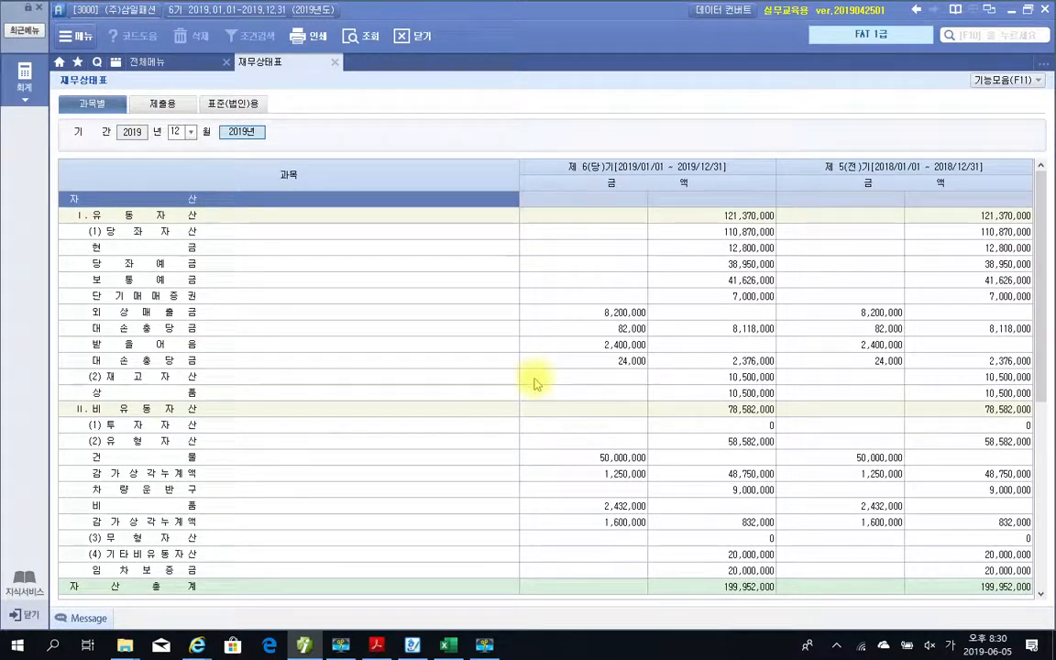
Compare the 제6(당)기 amounts with the 제5(전)기 amounts in the 재무상태표, then close the statement.
mouse_move(639, 225)
mouse_down()
mouse_move(561, 146)
mouse_move(645, 248)
mouse_up()
drag(580, 479, 674, 517)
drag(566, 442, 705, 505)
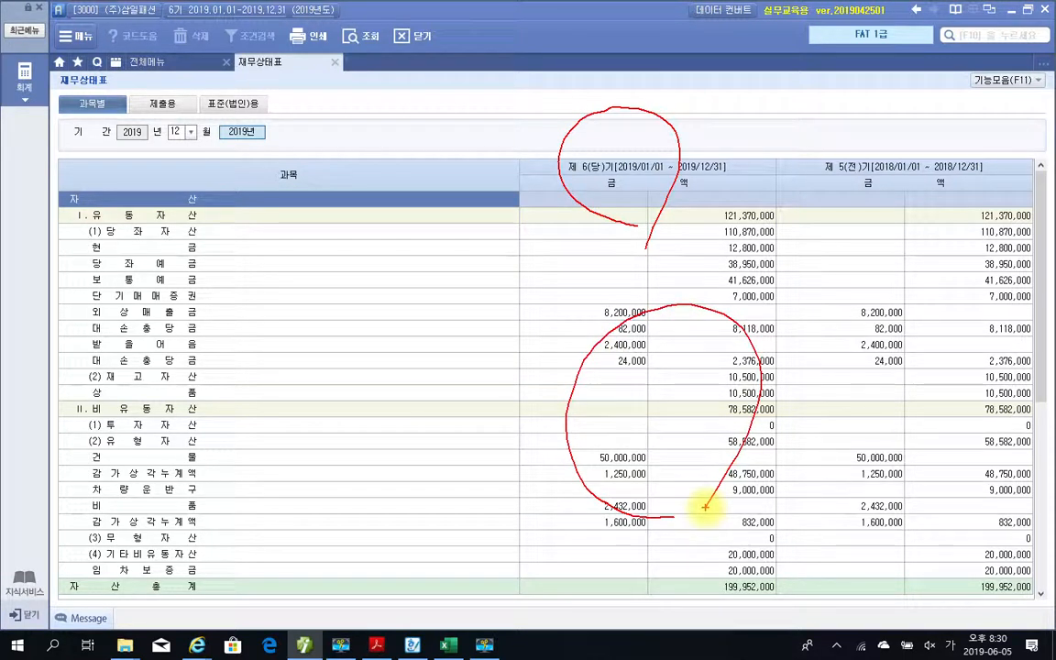
drag(825, 165, 884, 200)
mouse_move(935, 497)
mouse_down()
mouse_move(839, 359)
mouse_move(985, 443)
mouse_move(936, 499)
mouse_up()
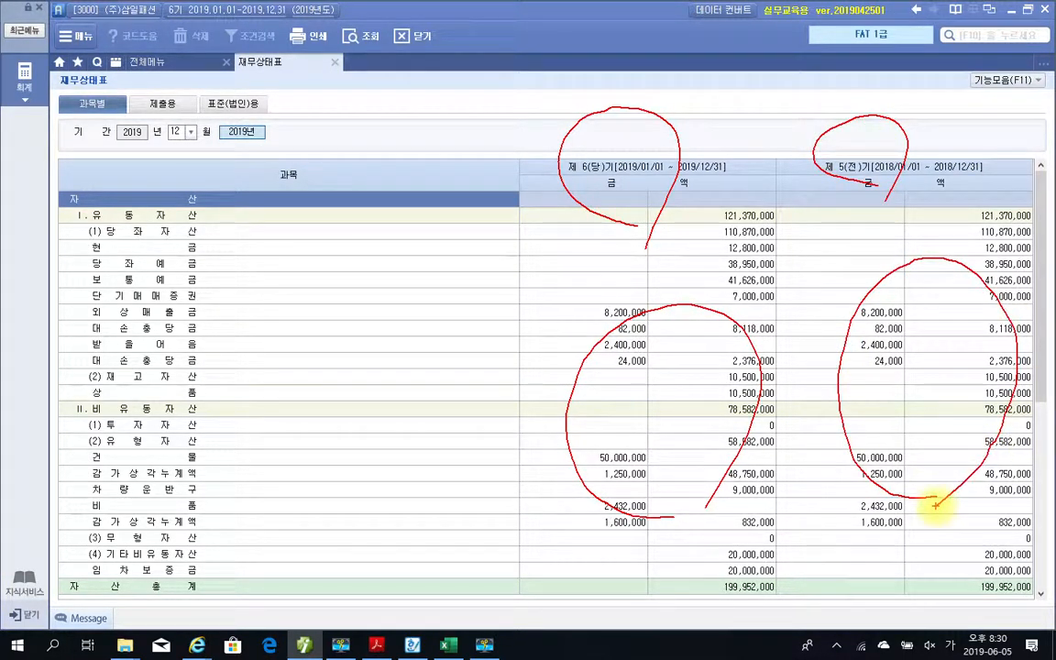
mouse_move(513, 101)
mouse_down()
mouse_move(507, 189)
mouse_move(683, 547)
mouse_move(770, 555)
mouse_move(778, 108)
mouse_move(781, 554)
mouse_up()
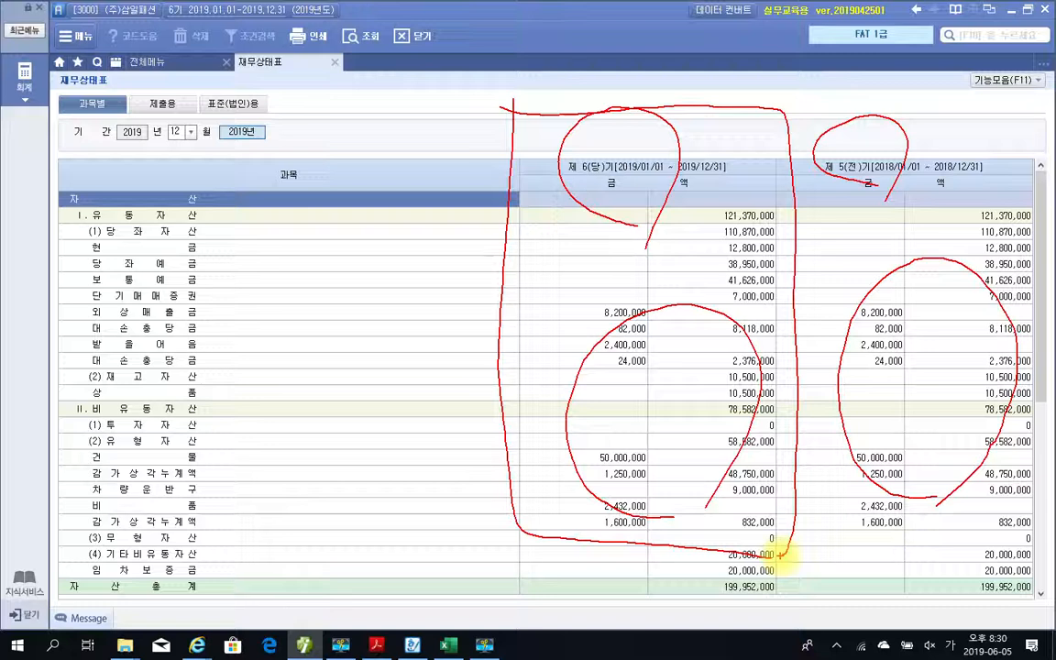
mouse_move(781, 555)
mouse_down()
mouse_move(799, 458)
mouse_move(806, 101)
mouse_move(1015, 152)
mouse_move(1020, 476)
mouse_move(866, 509)
mouse_up()
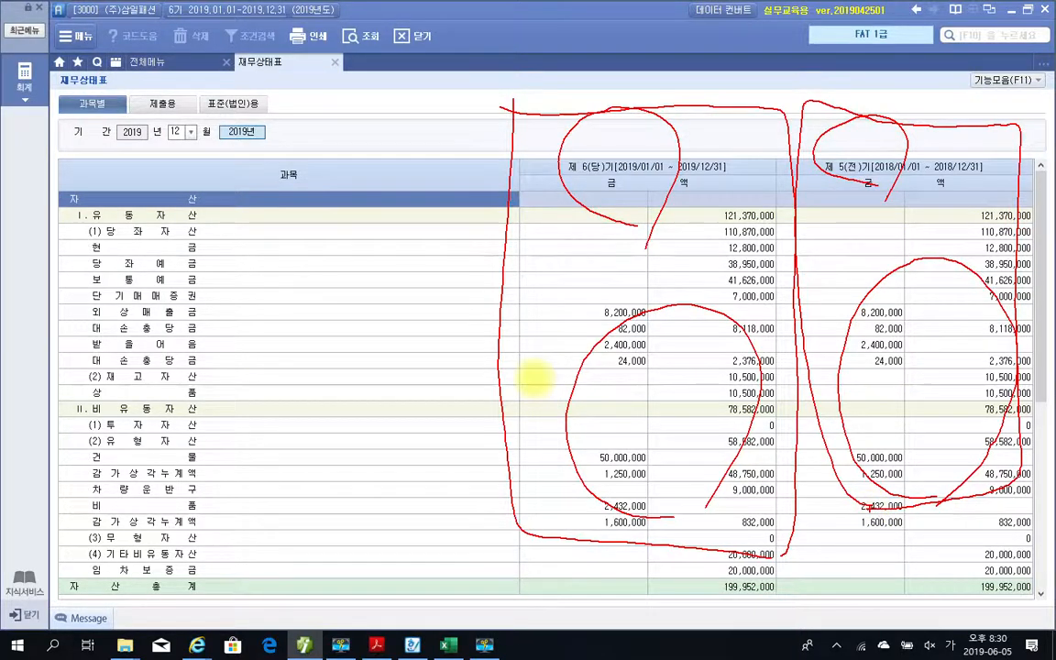
key(Escape)
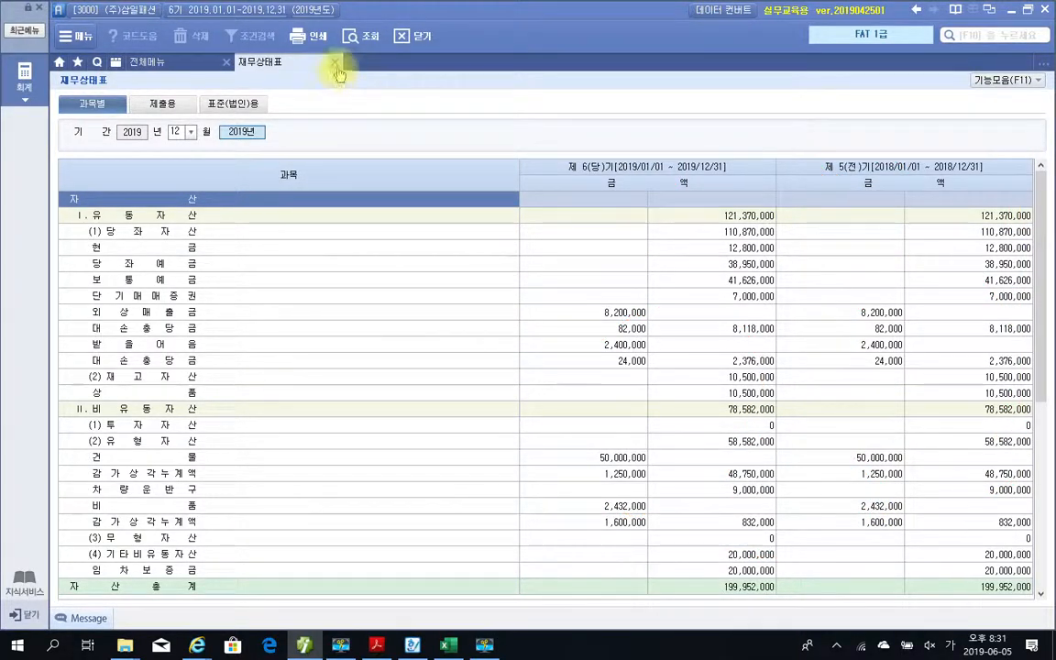
click(334, 62)
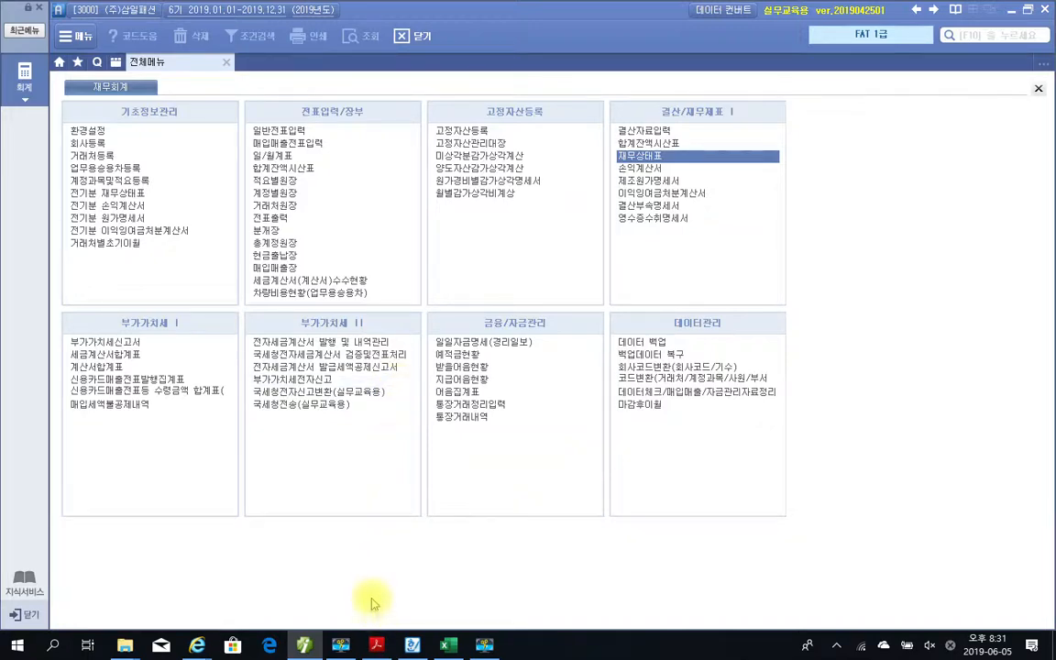
Return to the exercise PDF in Acrobat Reader and read the 전기분재무상태표 notes on page 22.
click(376, 645)
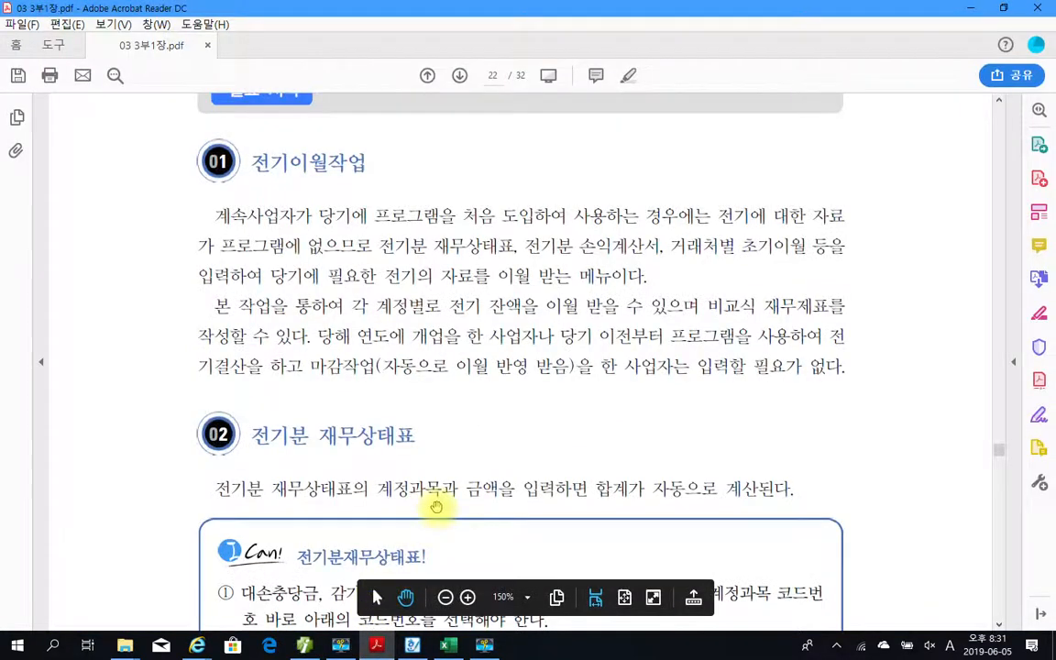
scroll(459, 387, down, 2)
scroll(458, 387, down, 8)
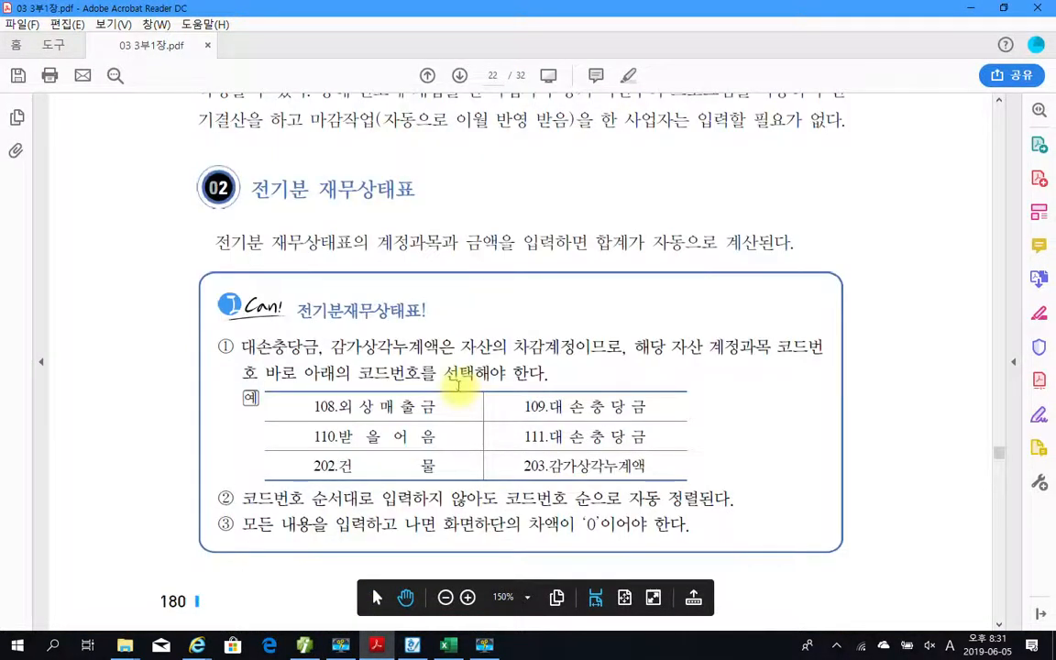
Read the 제5기 재무상태표 exercise for (주)삼일패션 on page 23 of the PDF, down to the 자산총계 row.
scroll(458, 387, down, 8)
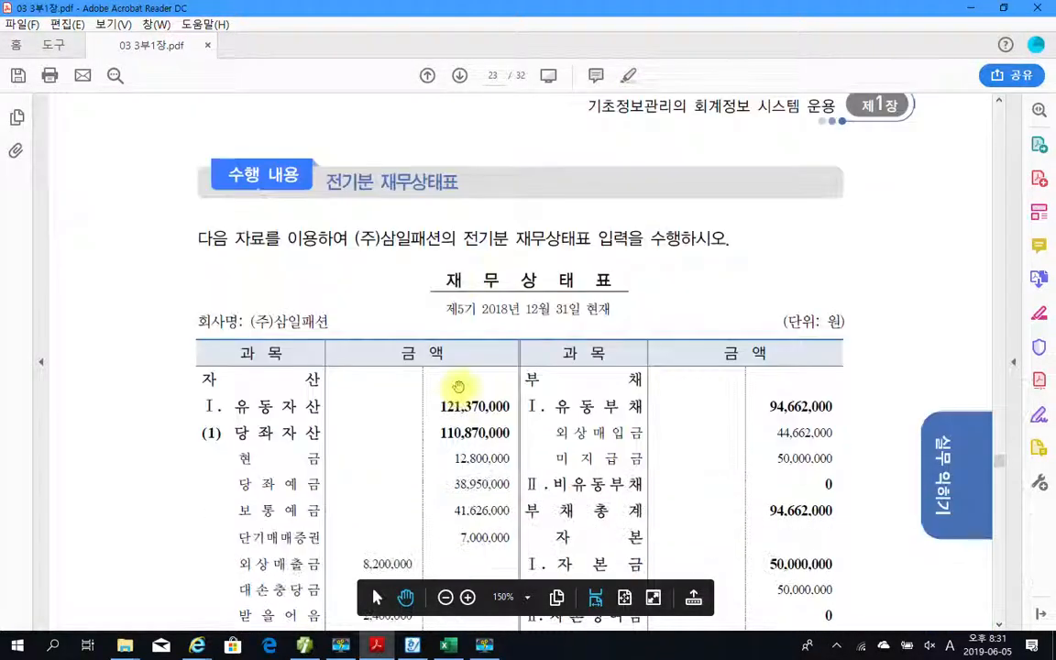
scroll(459, 387, up, 8)
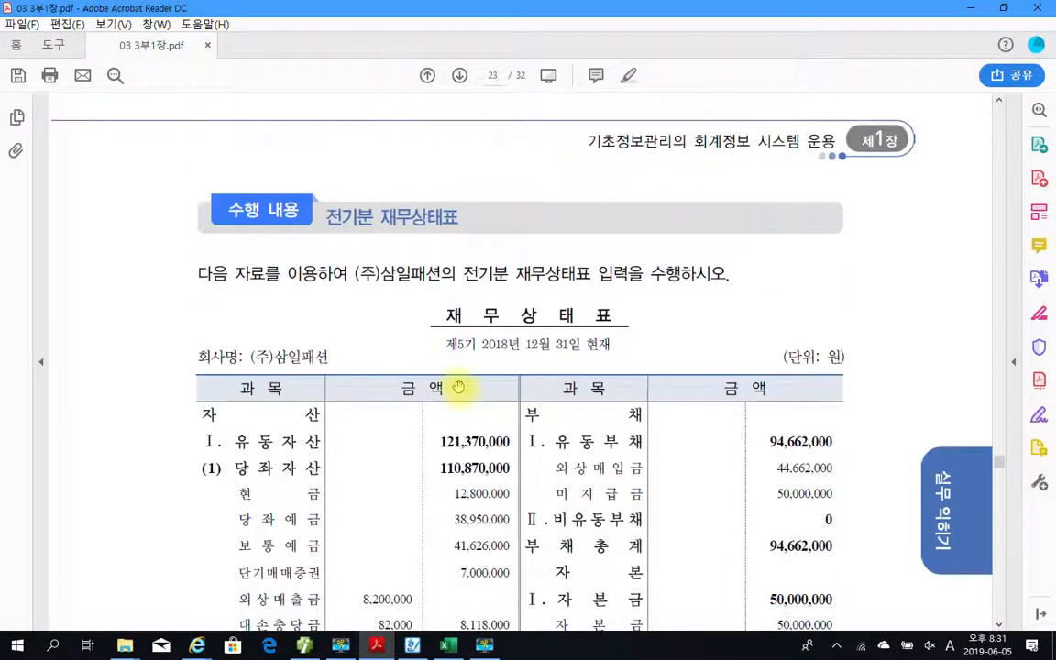
scroll(458, 387, down, 6)
scroll(459, 387, down, 2)
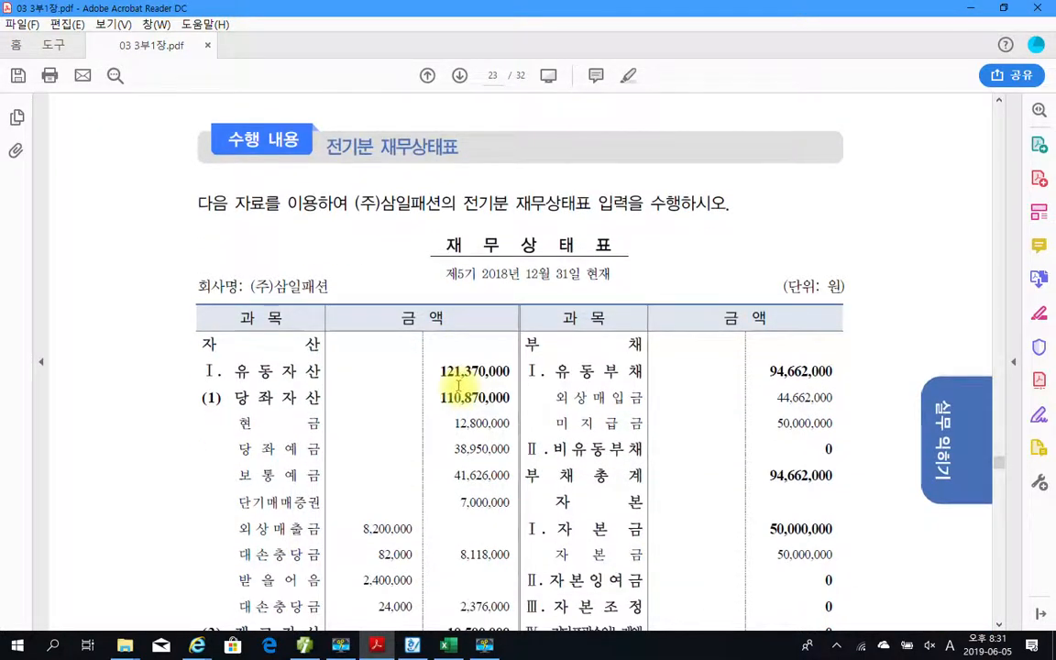
scroll(458, 386, down, 8)
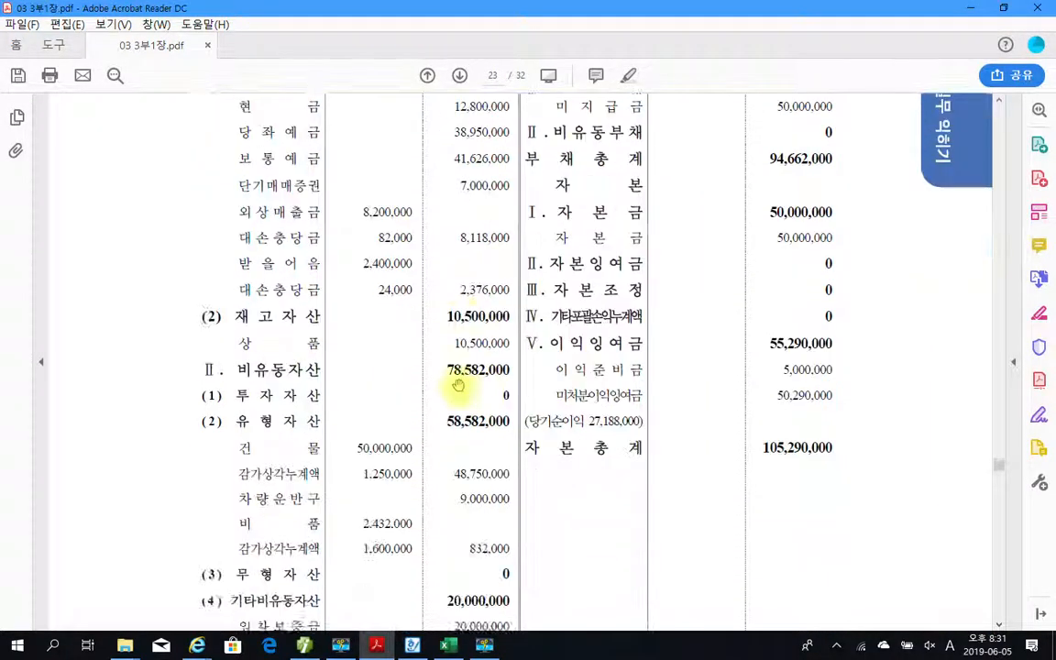
scroll(458, 387, down, 6)
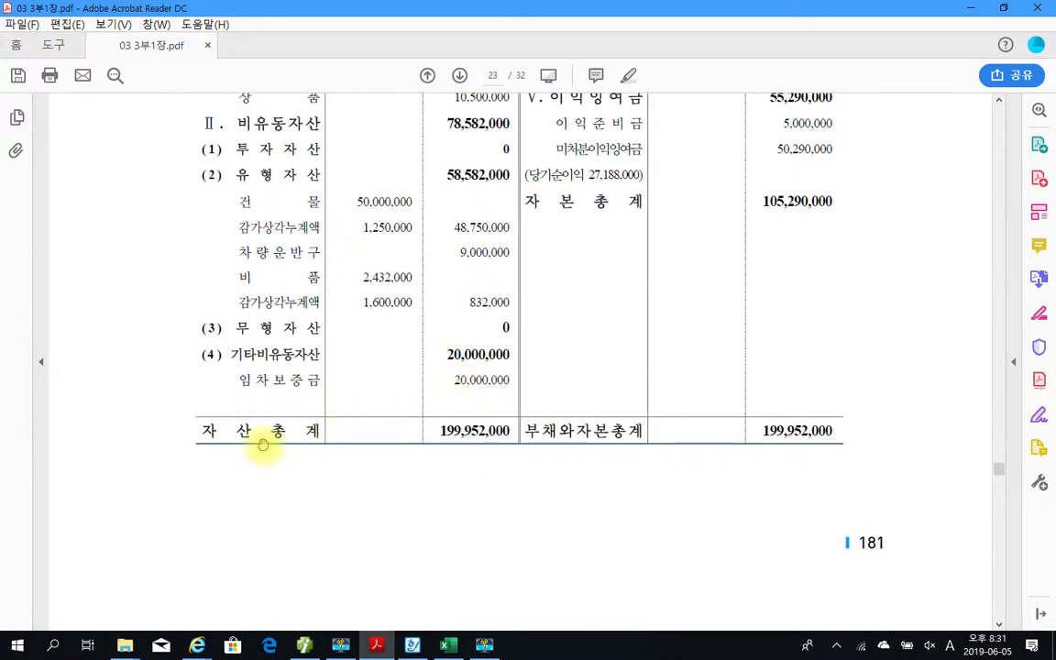
scroll(276, 429, up, 3)
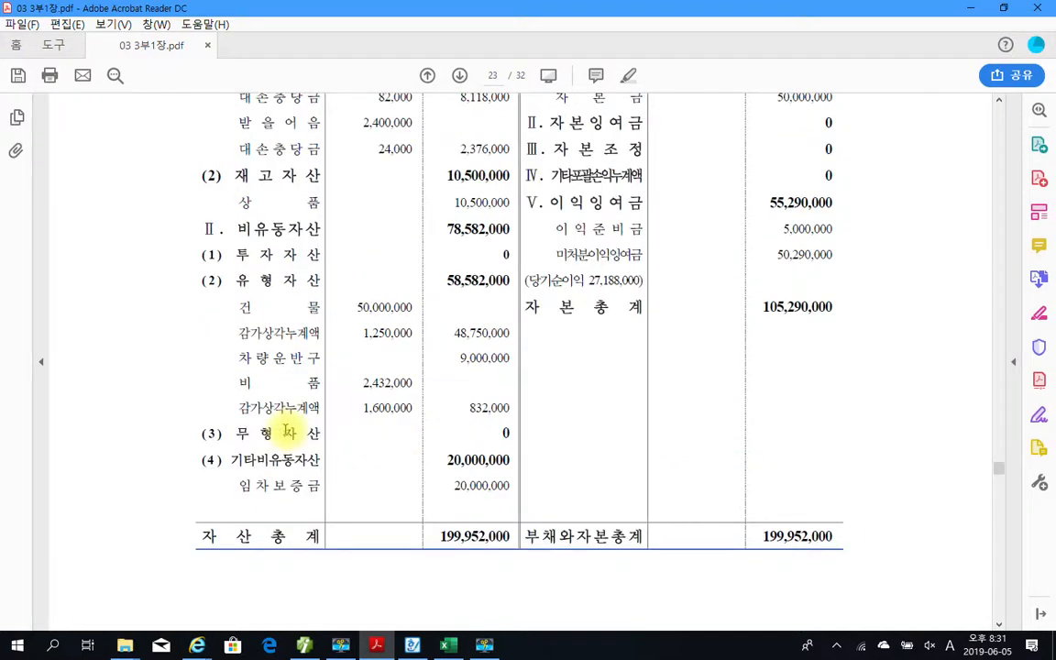
scroll(287, 430, up, 7)
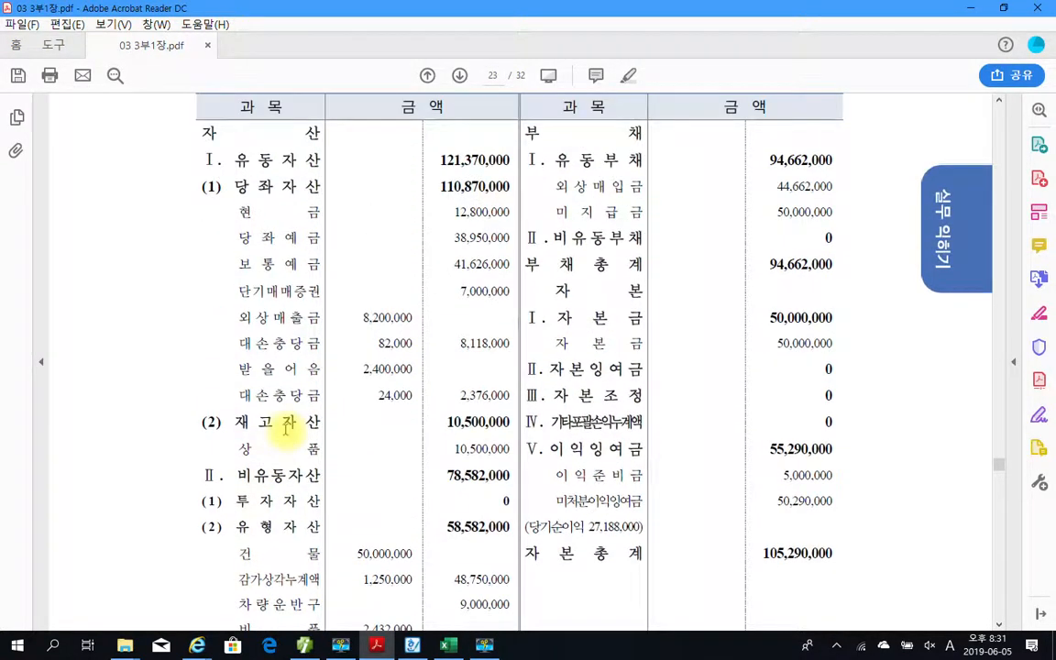
Examine how 감가상각누계액 and 대손충당금 are deducted from their related assets in the PDF's 재무상태표.
scroll(260, 438, down, 3)
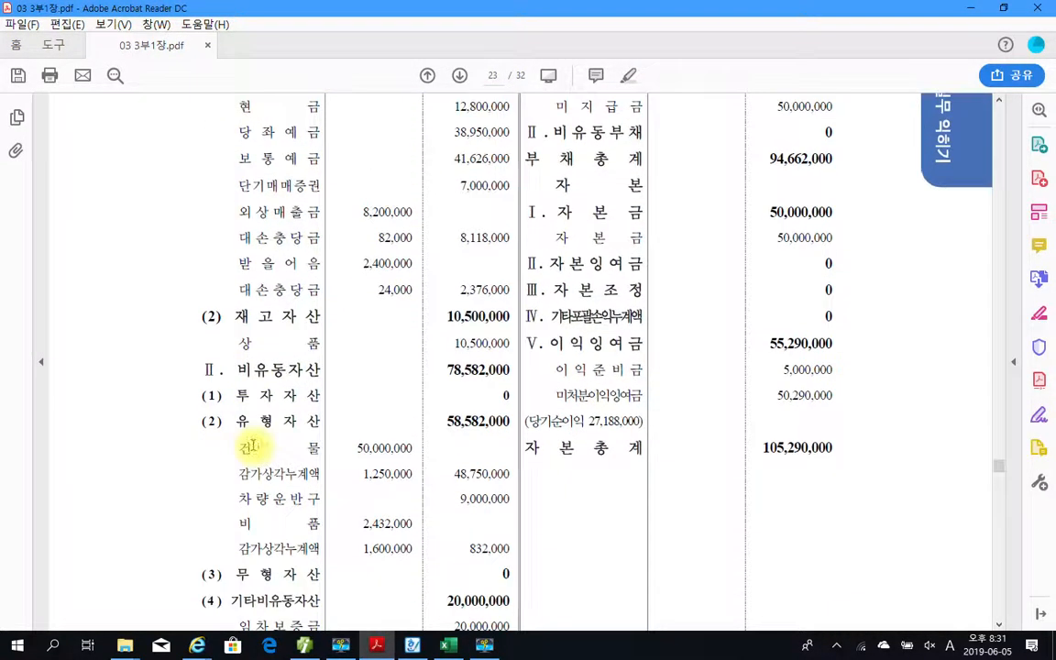
scroll(255, 441, down, 3)
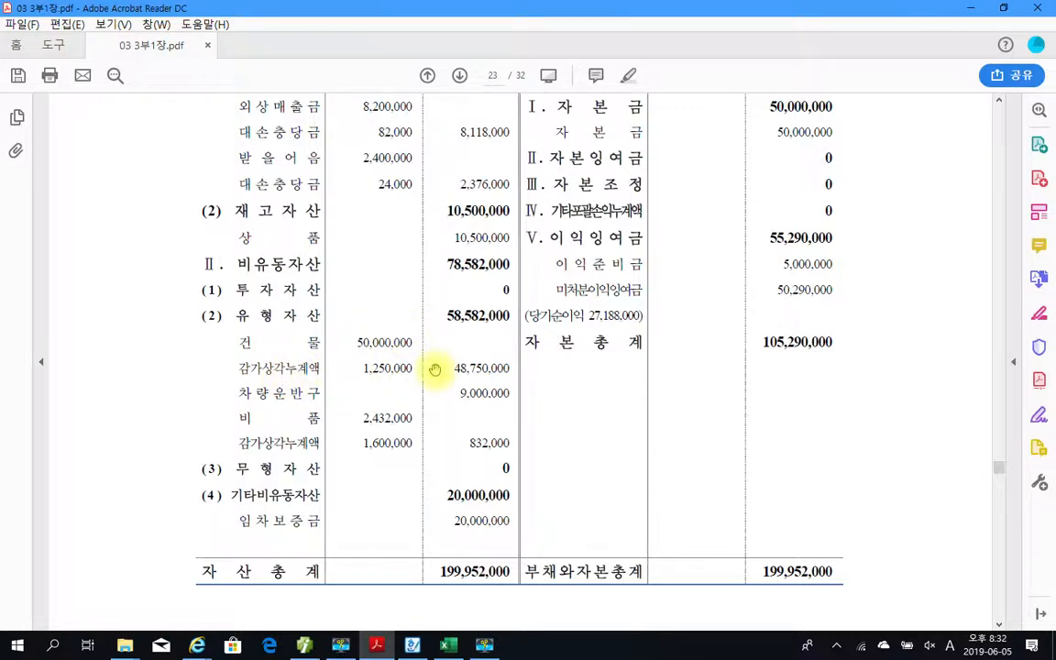
scroll(399, 385, up, 2)
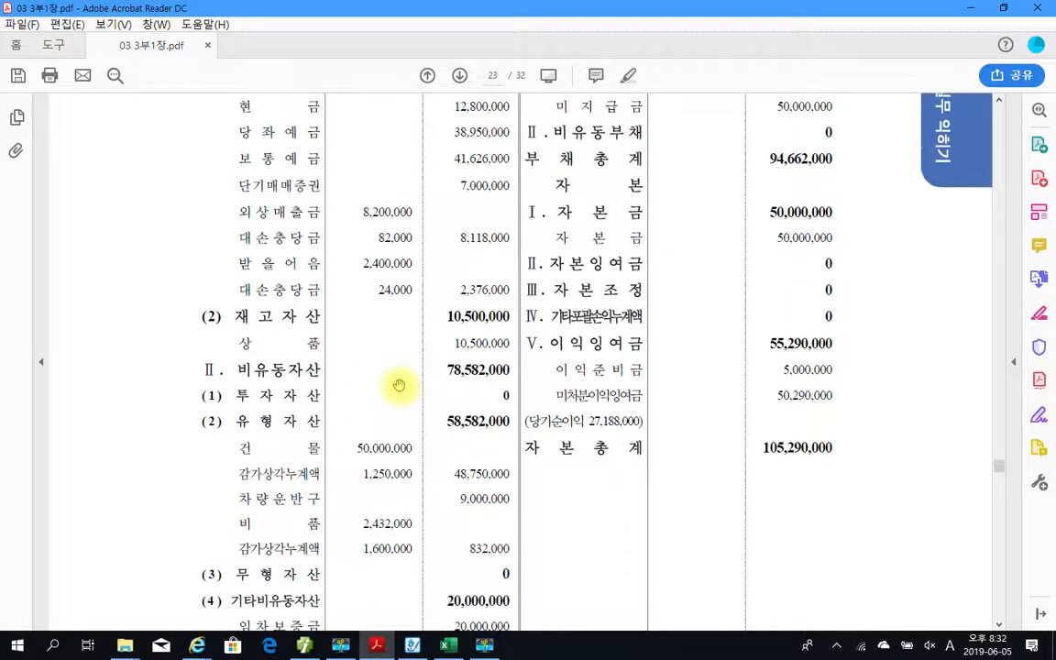
scroll(398, 385, up, 2)
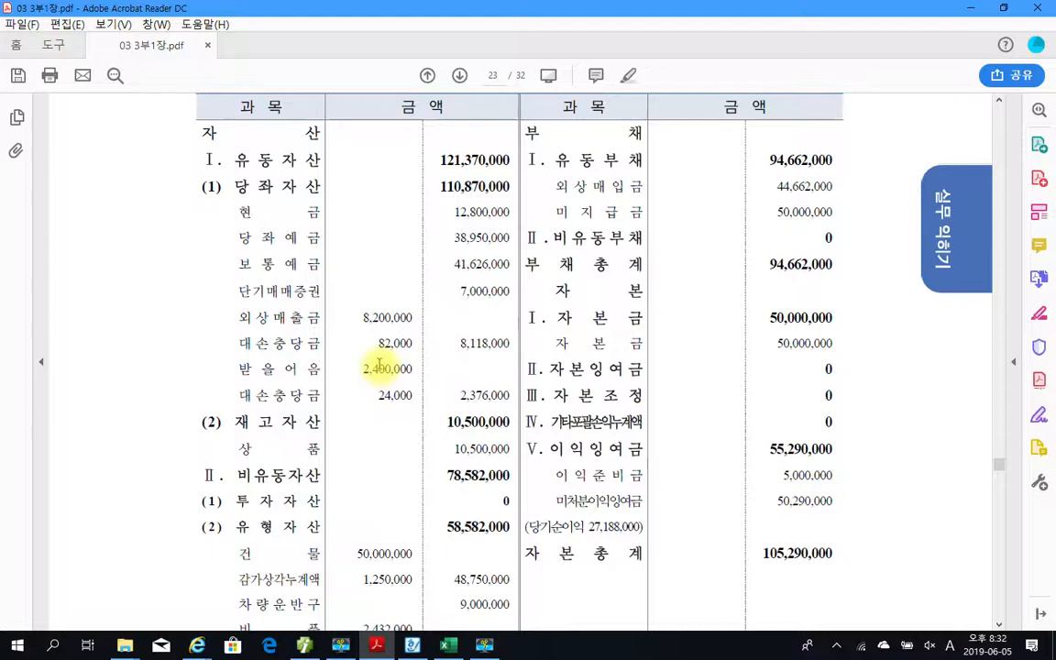
scroll(378, 364, up, 2)
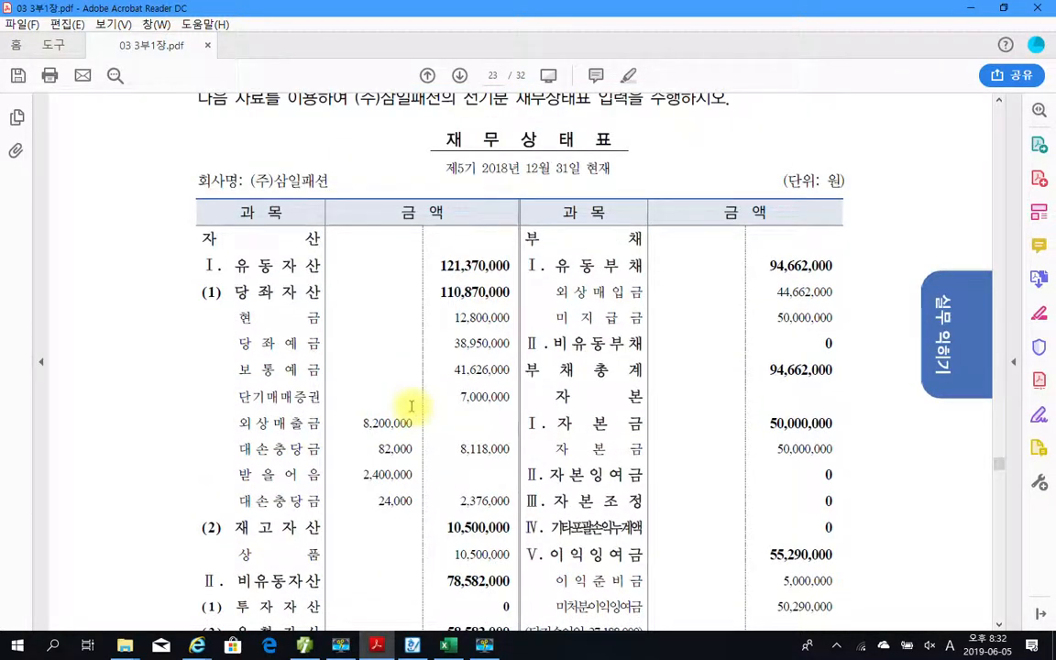
Switch to SmartA, open 전기분 재무상태표, and delete all existing account rows for 2018년.
key(alt+Tab)
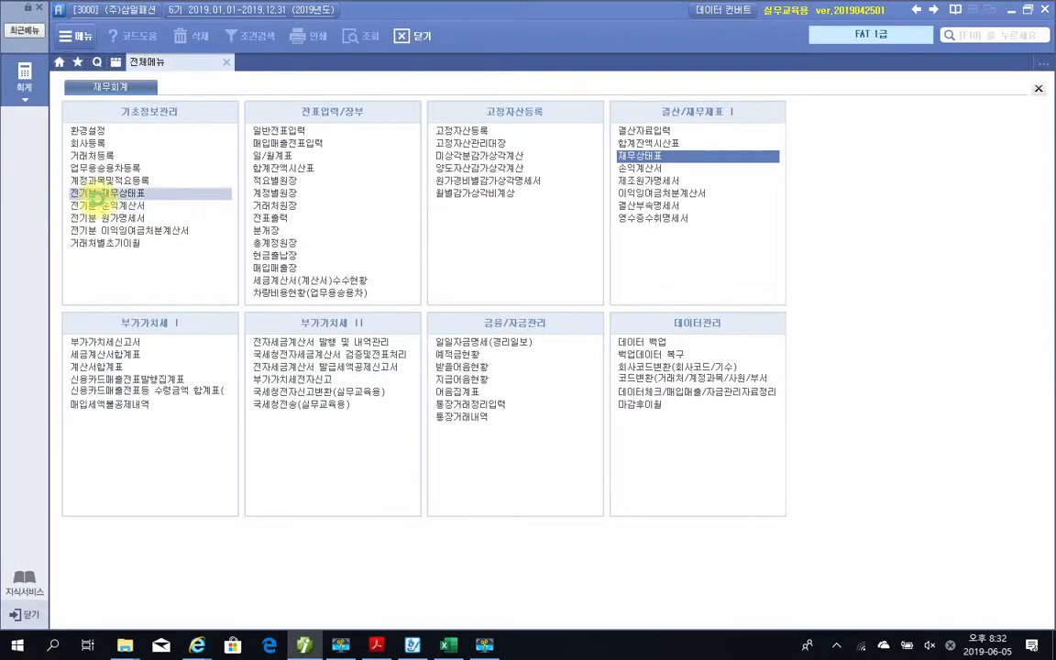
click(95, 196)
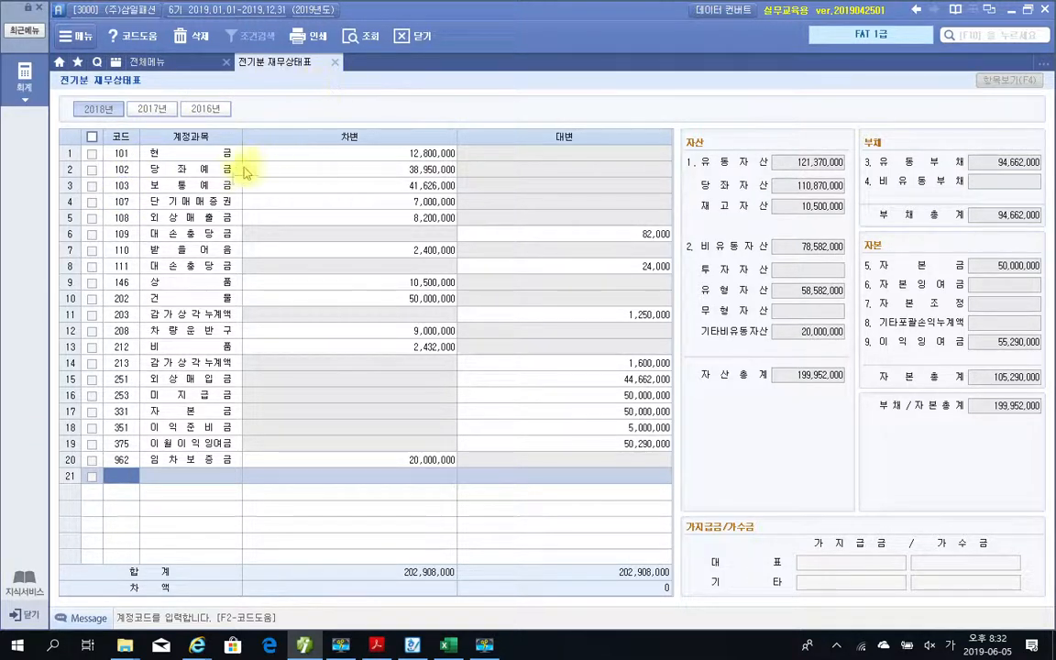
click(91, 136)
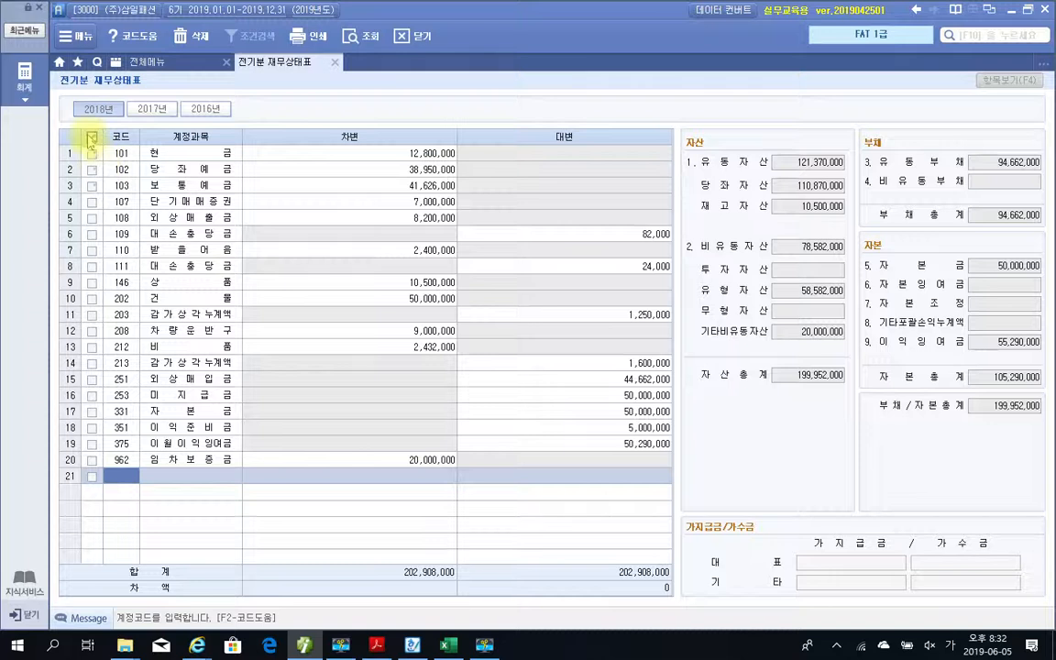
click(192, 36)
click(495, 358)
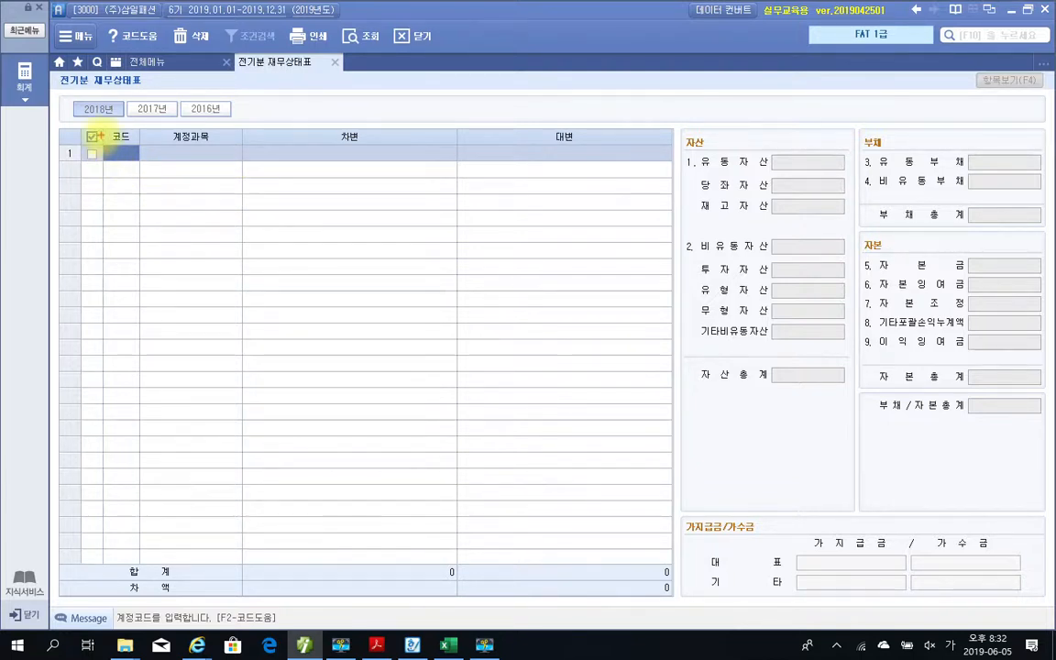
mouse_move(102, 134)
mouse_down()
mouse_move(142, 224)
mouse_move(139, 443)
mouse_up()
mouse_move(205, 130)
mouse_down()
mouse_move(199, 145)
mouse_move(186, 112)
mouse_move(222, 140)
mouse_up()
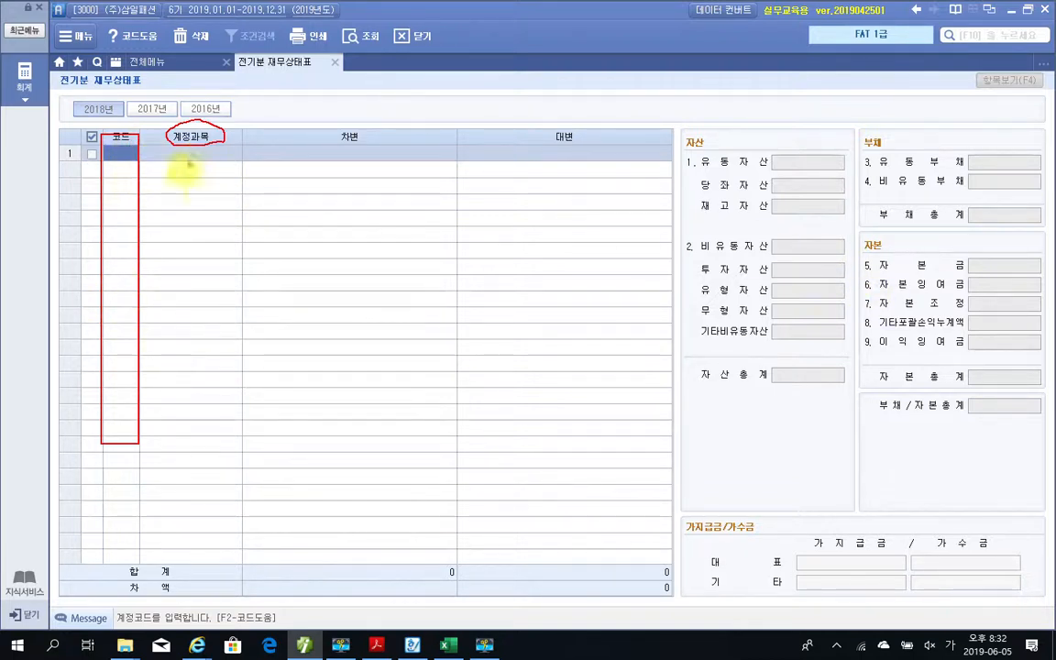
mouse_move(672, 128)
mouse_down()
mouse_move(777, 165)
mouse_move(832, 400)
mouse_move(856, 409)
mouse_up()
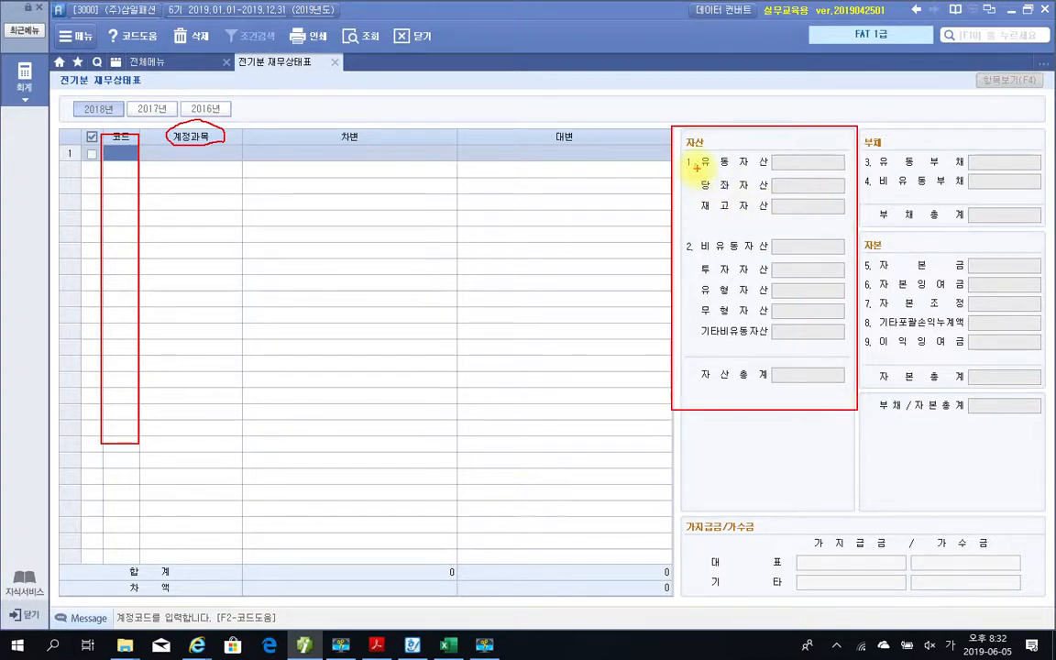
mouse_move(702, 193)
mouse_down()
mouse_move(745, 193)
mouse_move(738, 216)
mouse_move(754, 216)
mouse_up()
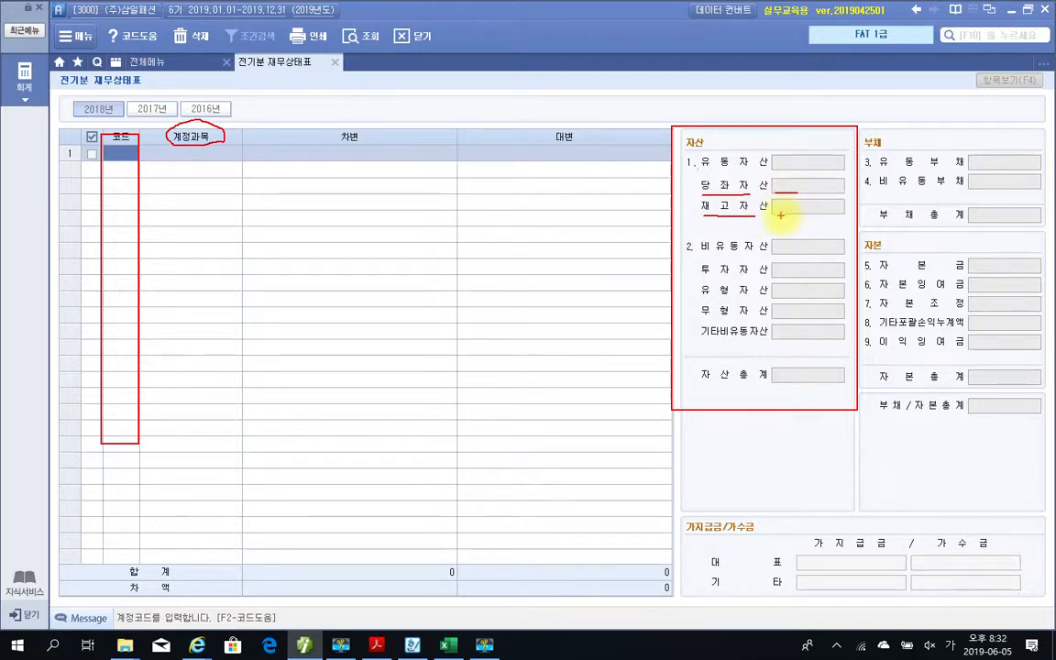
drag(789, 221, 790, 217)
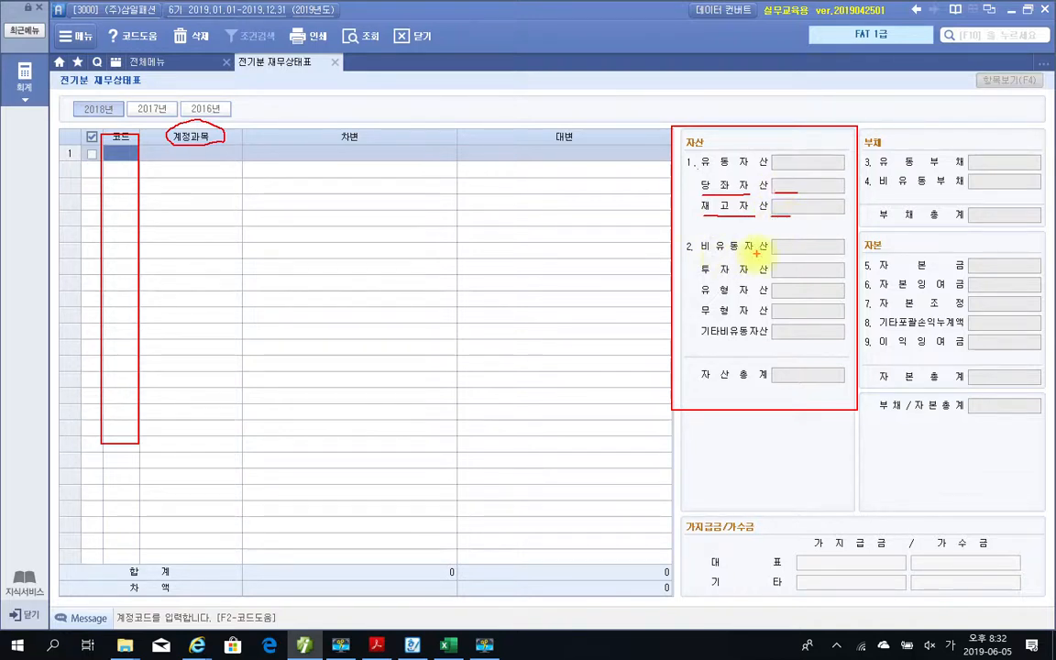
mouse_move(734, 279)
mouse_down()
mouse_move(711, 279)
mouse_move(736, 299)
mouse_move(729, 313)
mouse_move(752, 343)
mouse_up()
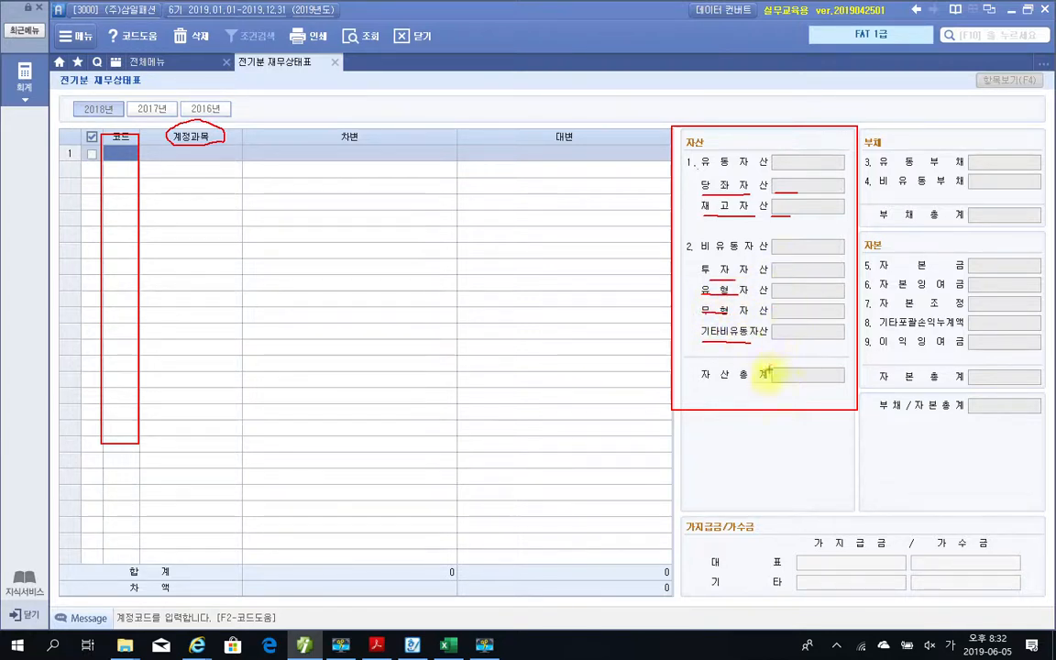
mouse_move(829, 382)
mouse_down()
mouse_move(784, 360)
mouse_move(848, 401)
mouse_up()
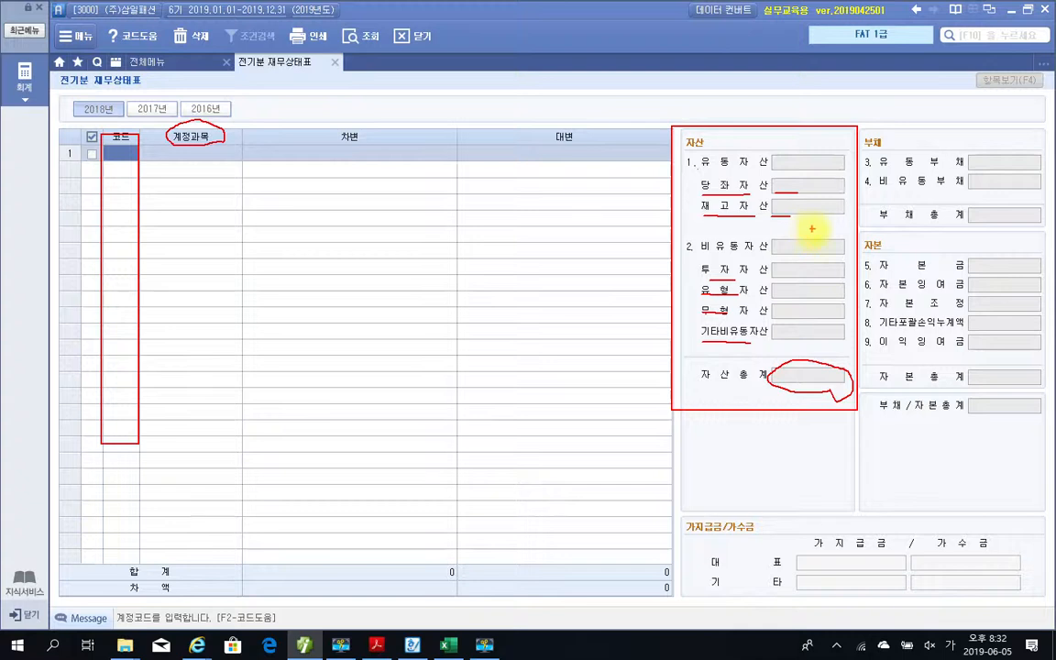
mouse_move(817, 241)
mouse_down()
mouse_move(811, 253)
mouse_move(826, 241)
mouse_up()
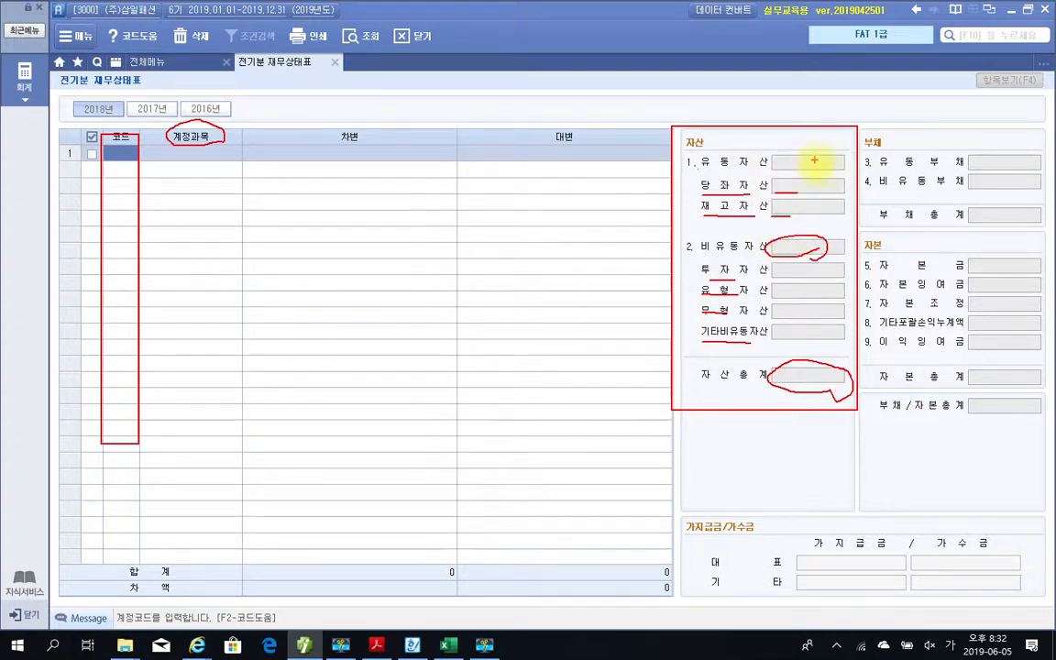
drag(768, 162, 831, 175)
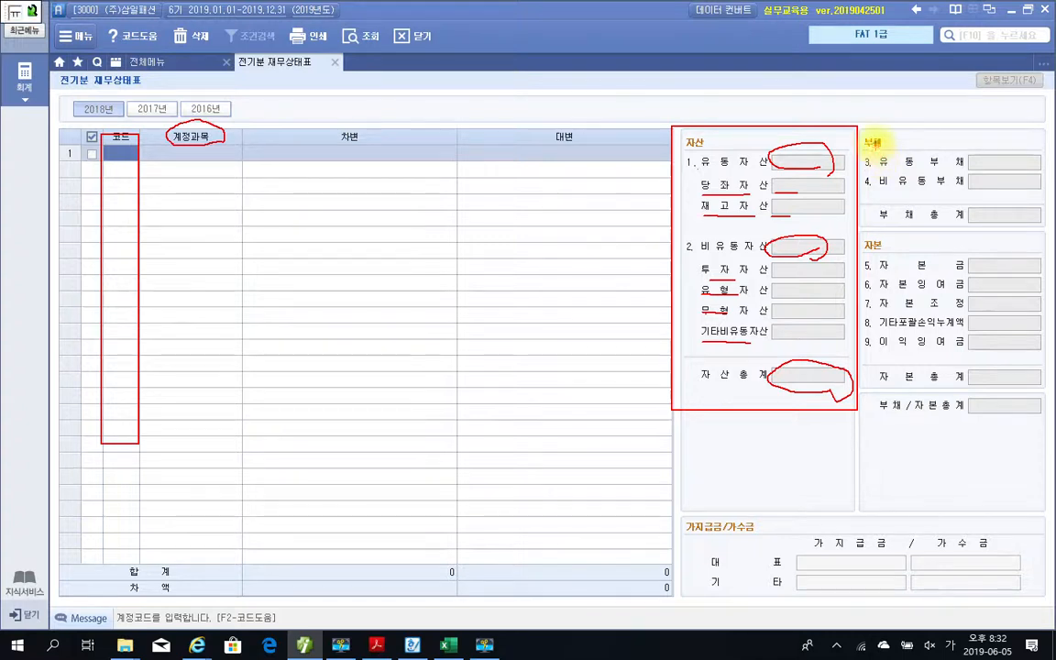
mouse_move(862, 150)
mouse_down()
mouse_move(887, 148)
mouse_move(865, 144)
mouse_up()
drag(861, 236, 887, 248)
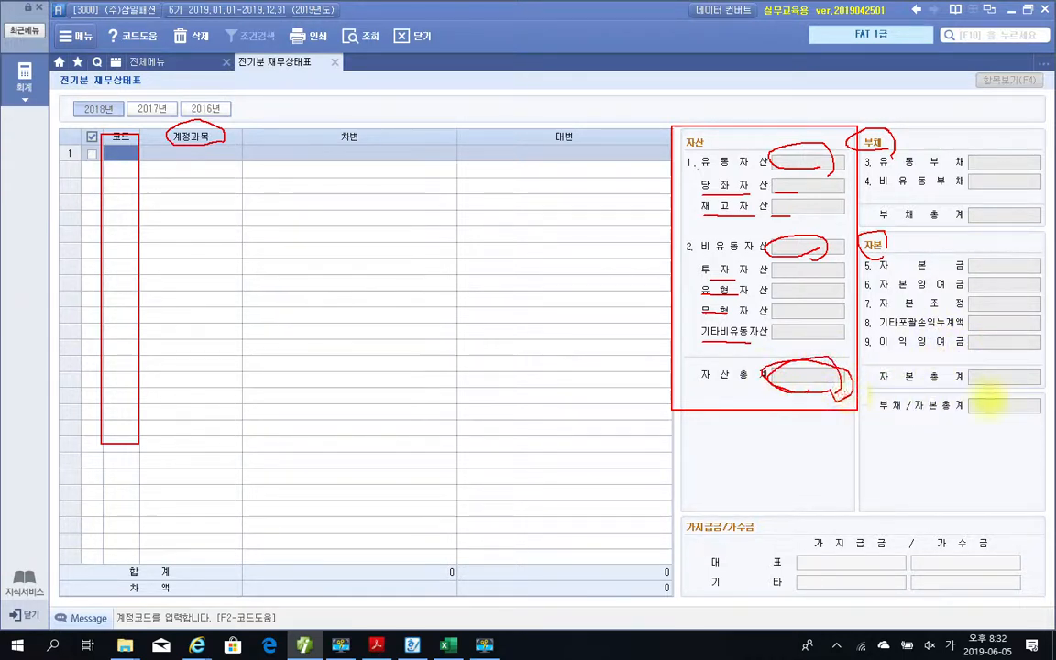
mouse_move(1032, 401)
mouse_down()
mouse_move(966, 403)
mouse_move(958, 360)
mouse_move(987, 408)
mouse_move(1013, 424)
mouse_move(1027, 396)
mouse_move(1038, 417)
mouse_up()
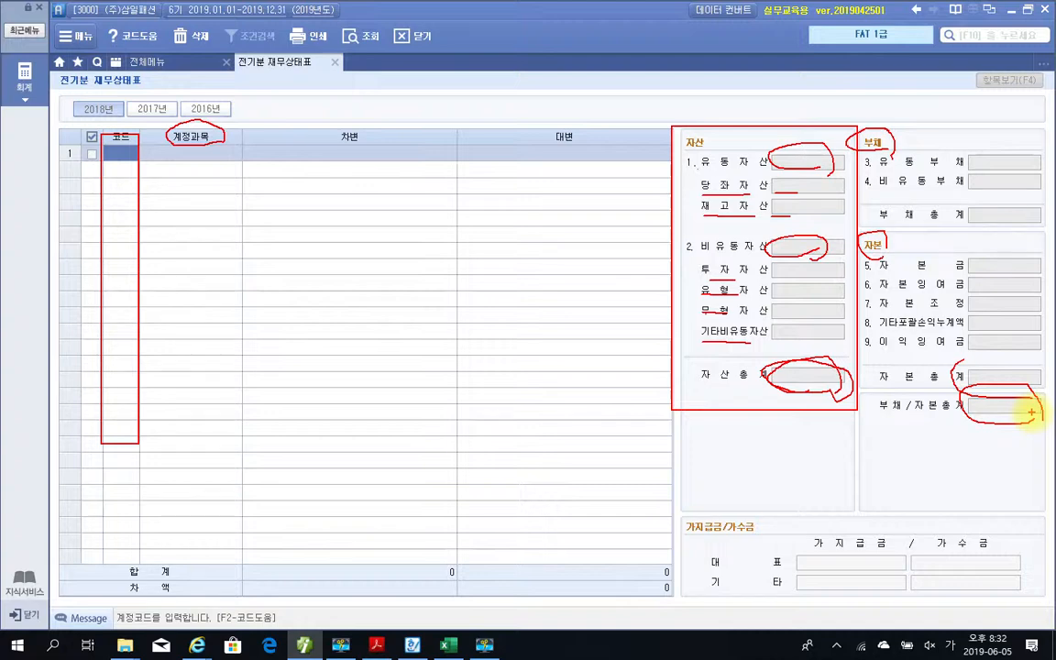
key(Escape)
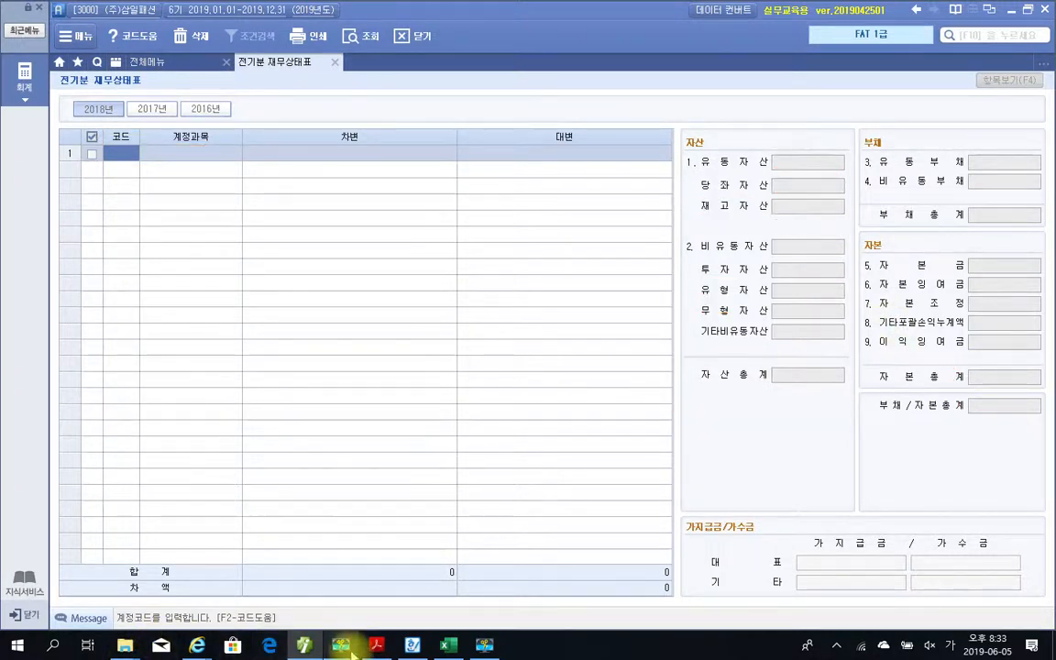
Check the 현금 line of the 재무상태표 in the exercise PDF, then return to SmartA.
click(304, 646)
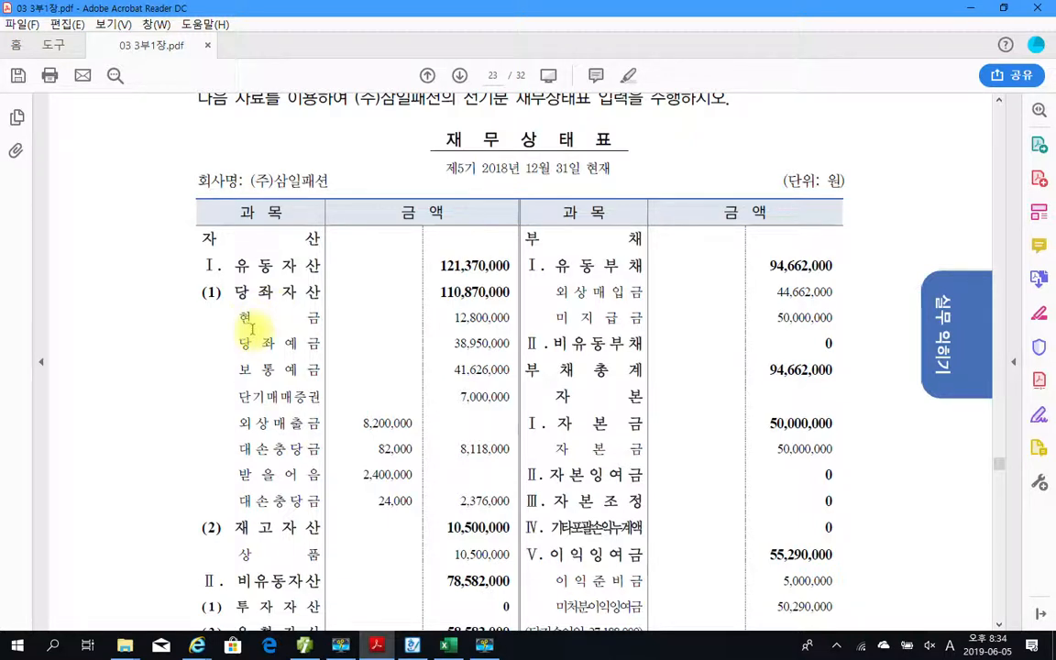
click(375, 647)
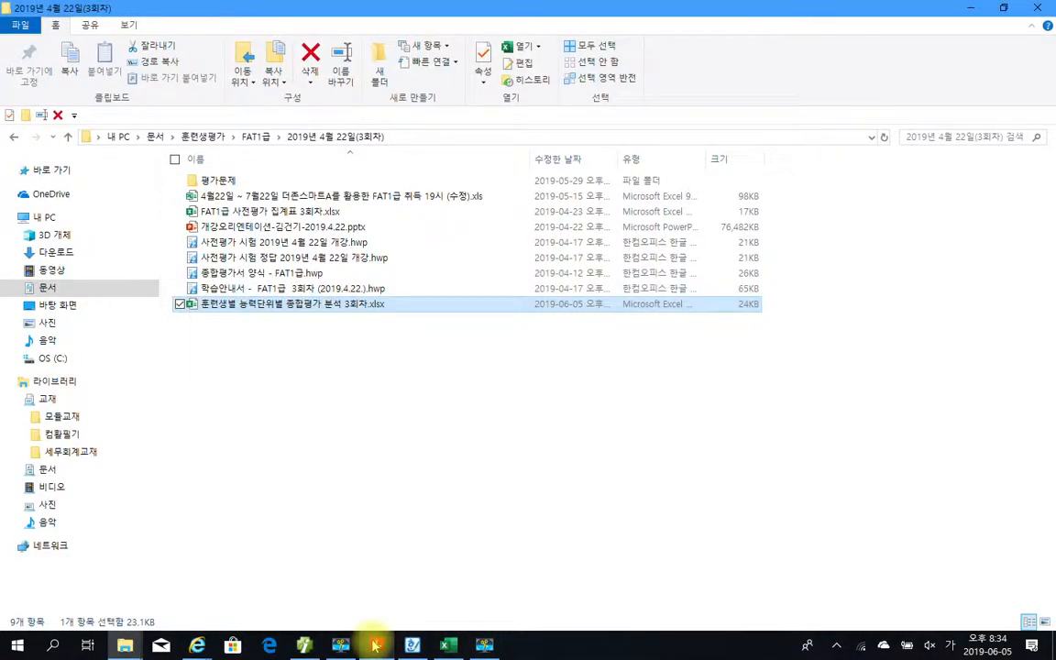
click(313, 648)
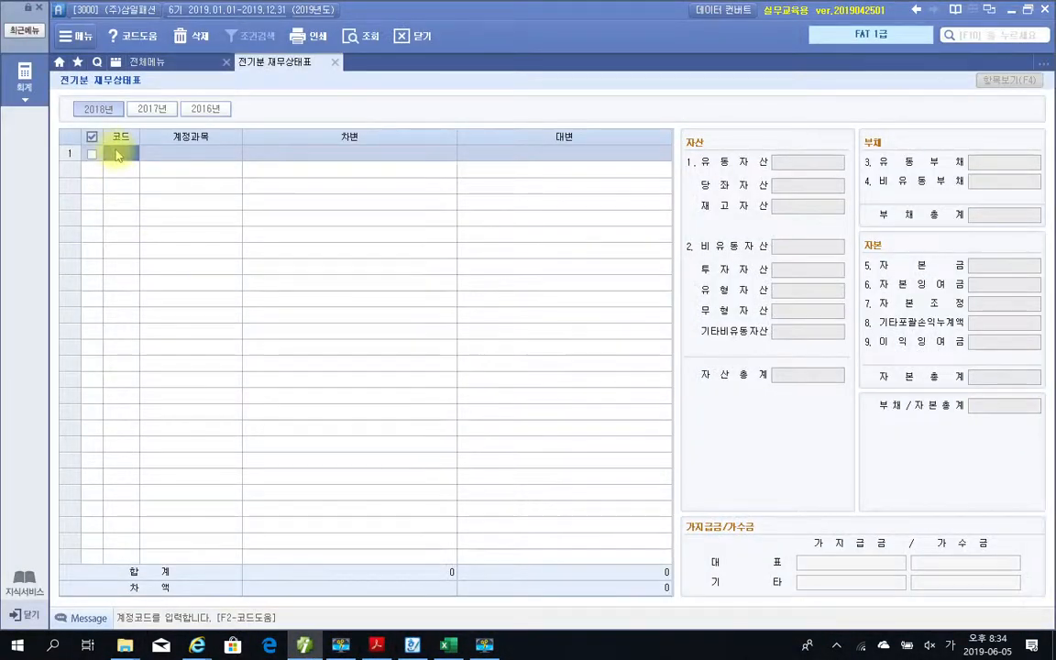
Enter 현금 (101) in the first row of the 2018년 전기분 재무상태표 with a 차변 amount of 12,800,000.
click(116, 156)
text(현금)
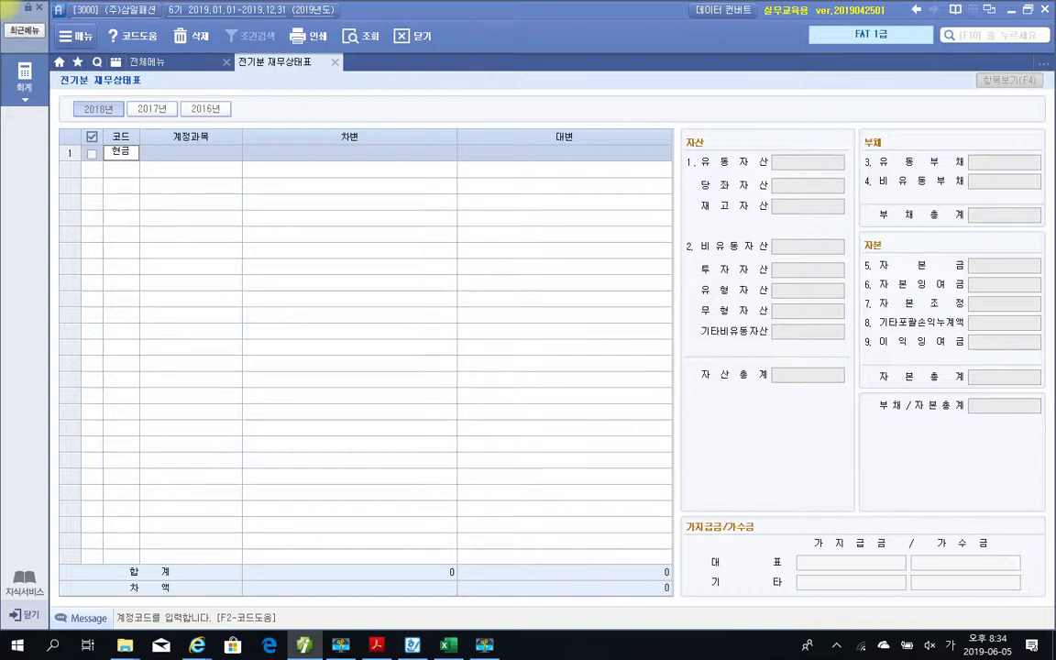
key(Return)
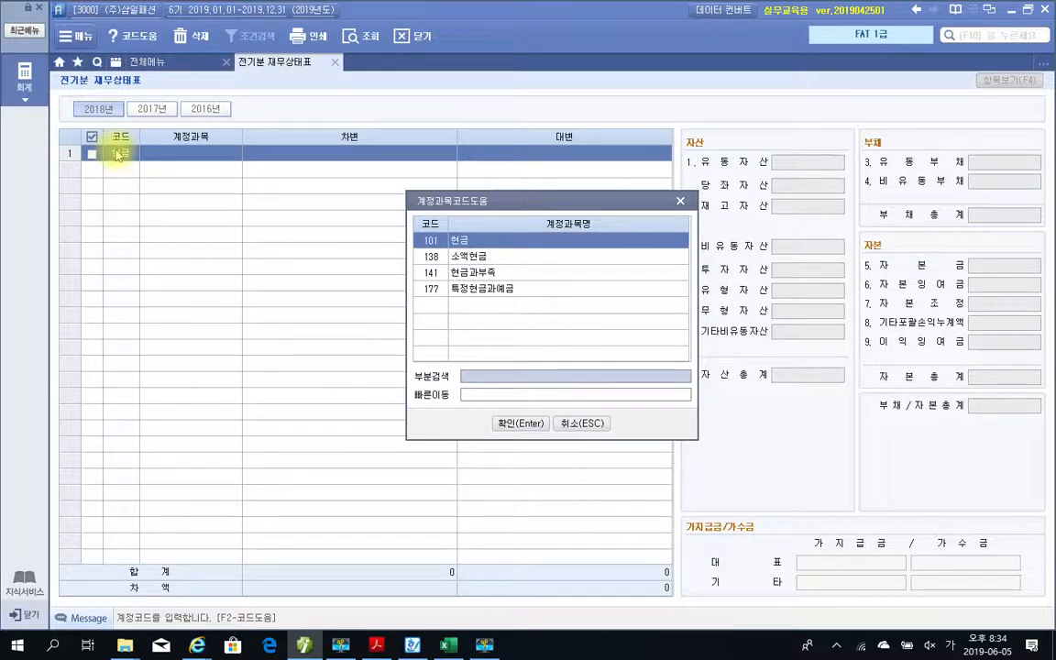
key(Return)
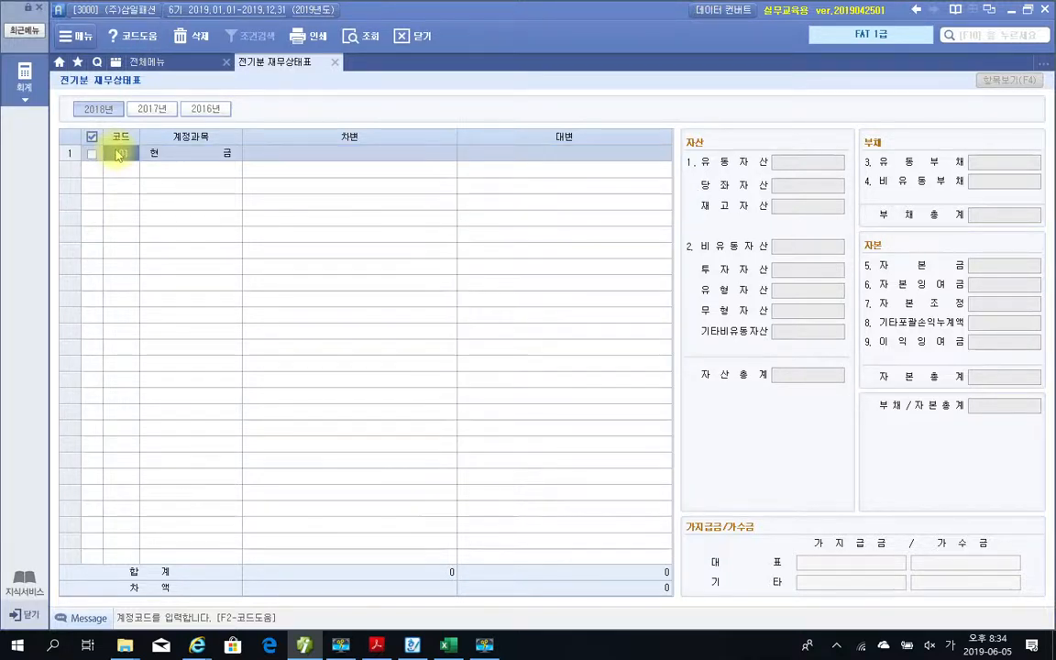
key(Return)
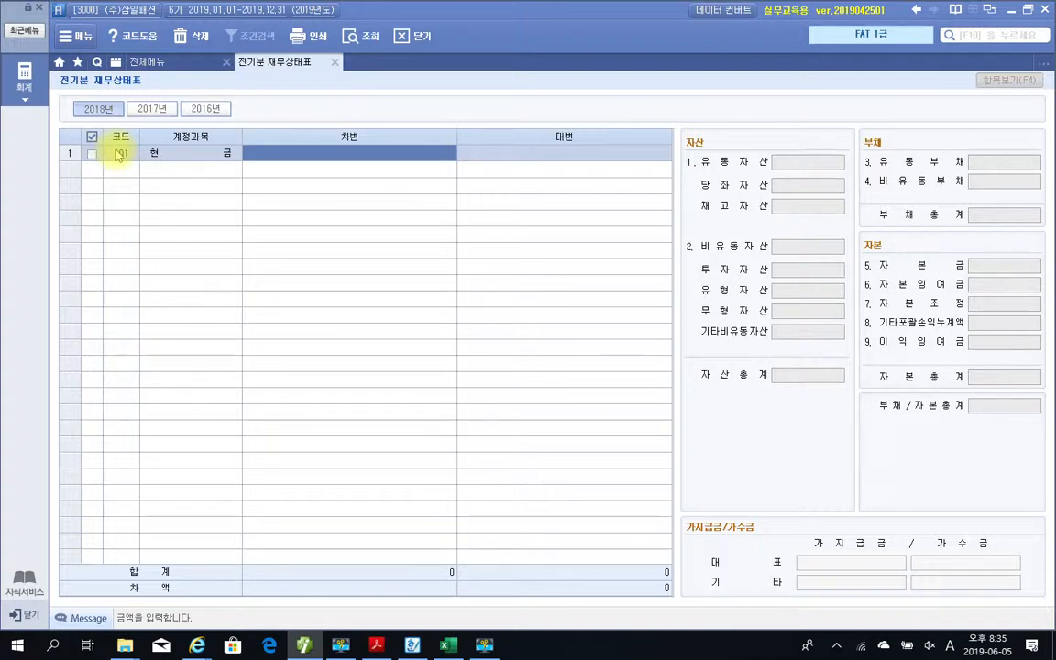
text(12)
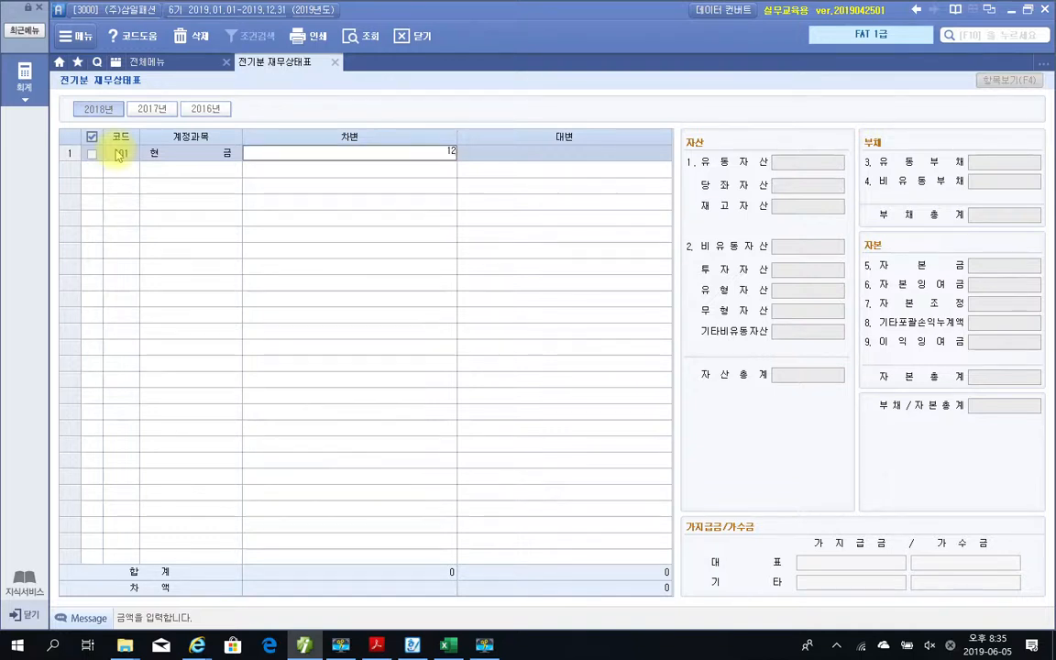
text(,800,)
text(000)
key(Return)
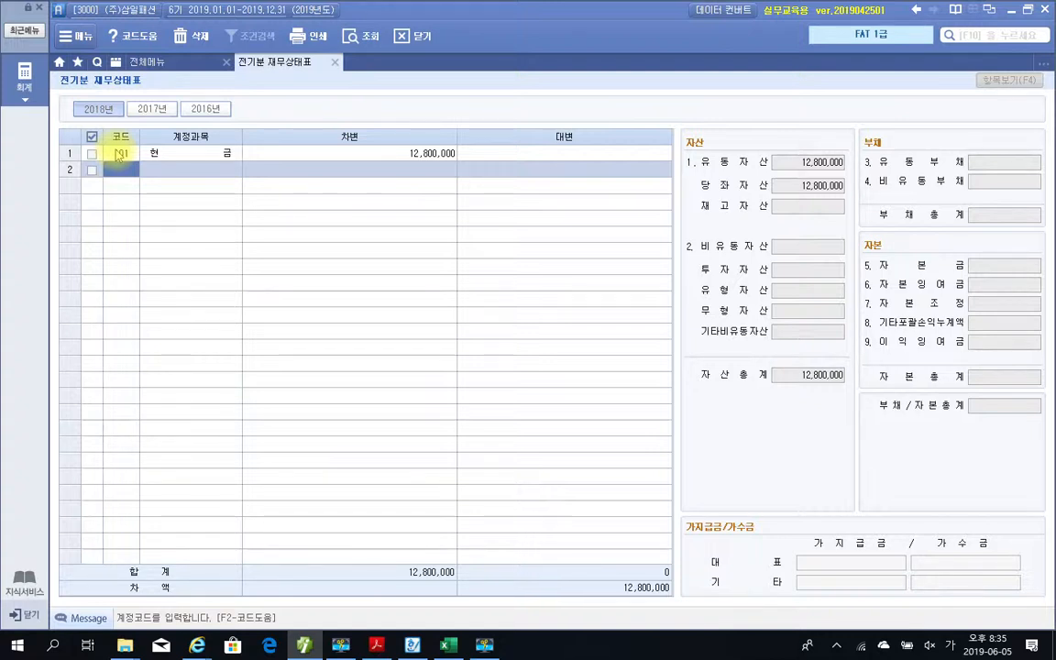
Add 당좌예금 (102) as the second account row with a 차변 amount of 38,950,000.
text(당자)
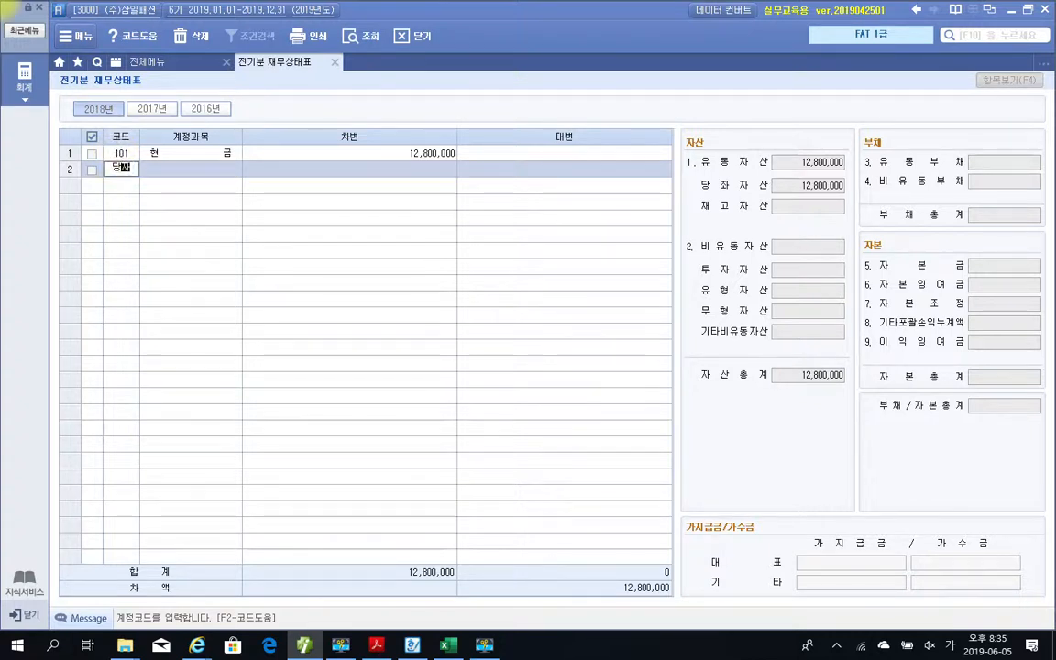
key(BackSpace)
text(좌)
key(Return)
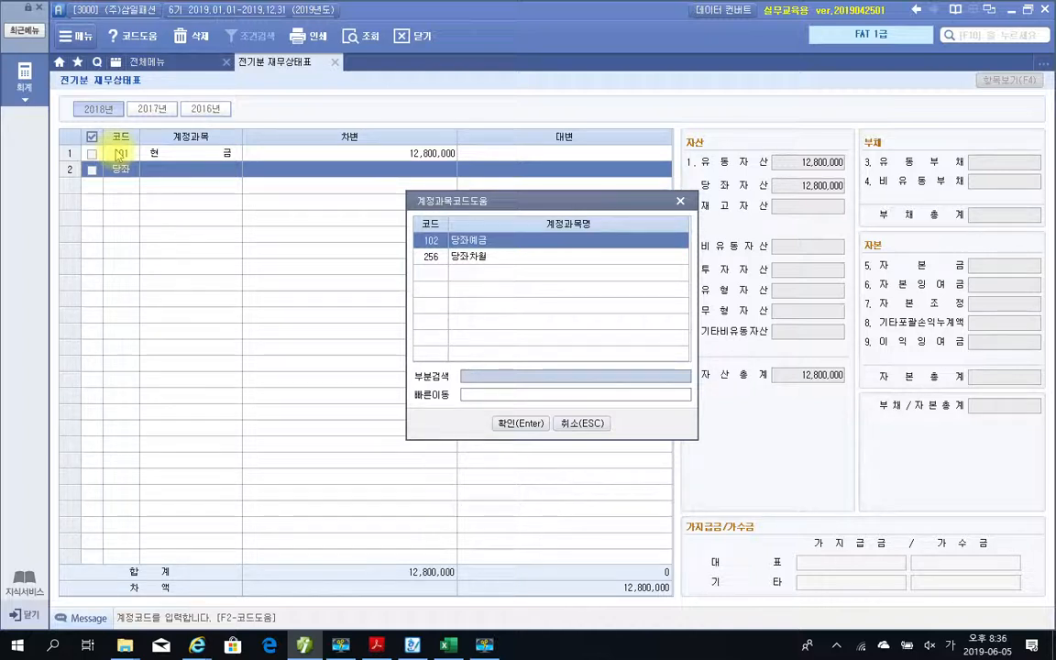
key(Return)
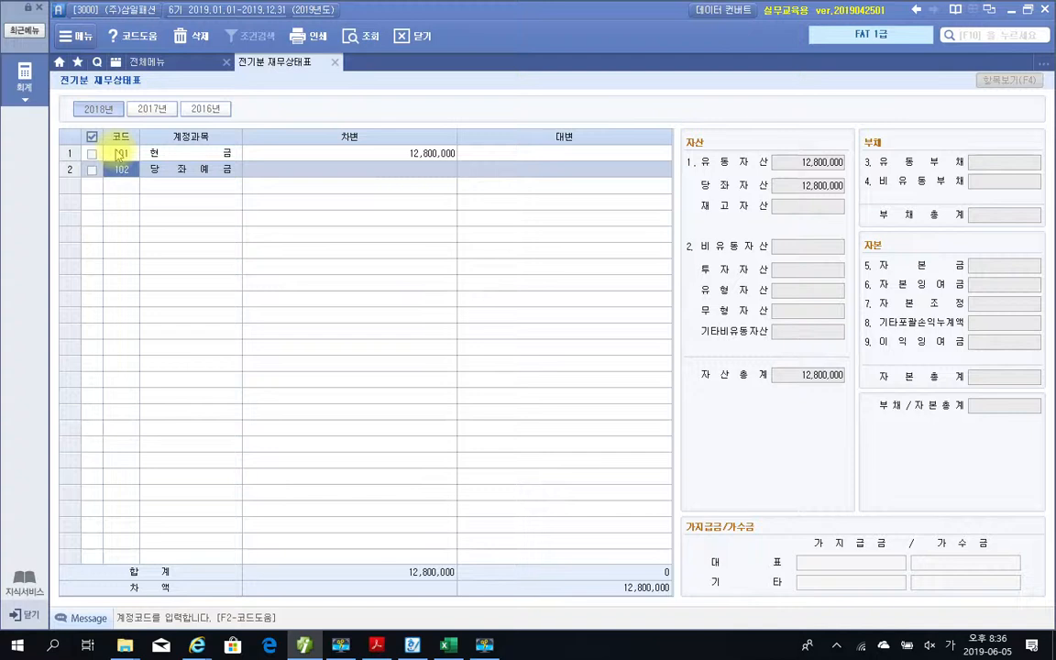
key(Return)
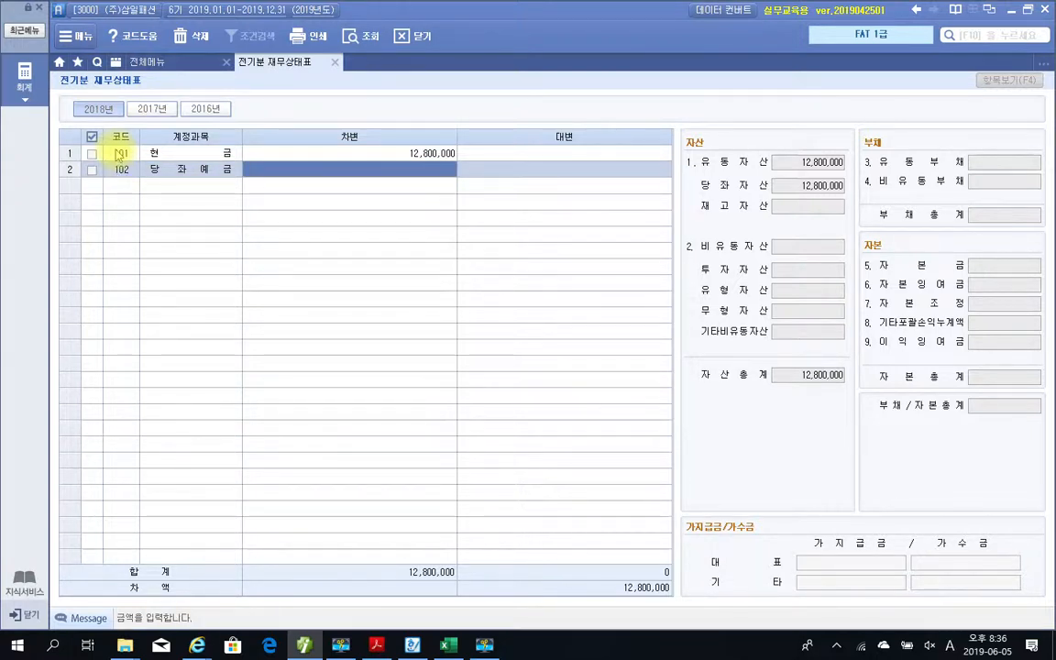
text(3)
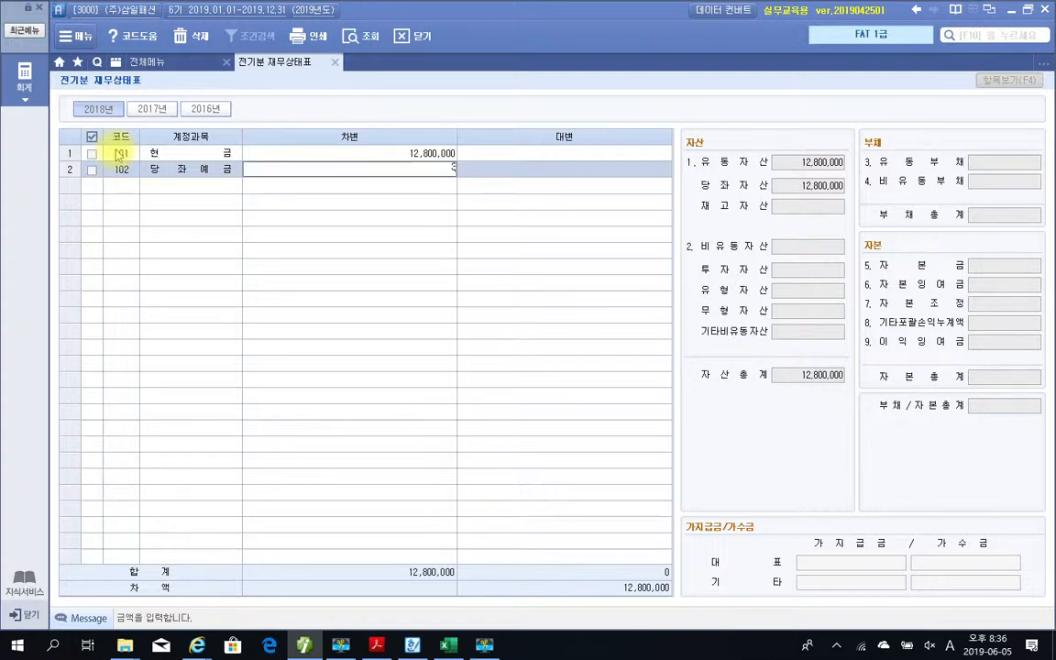
text(8,950,000)
key(Return)
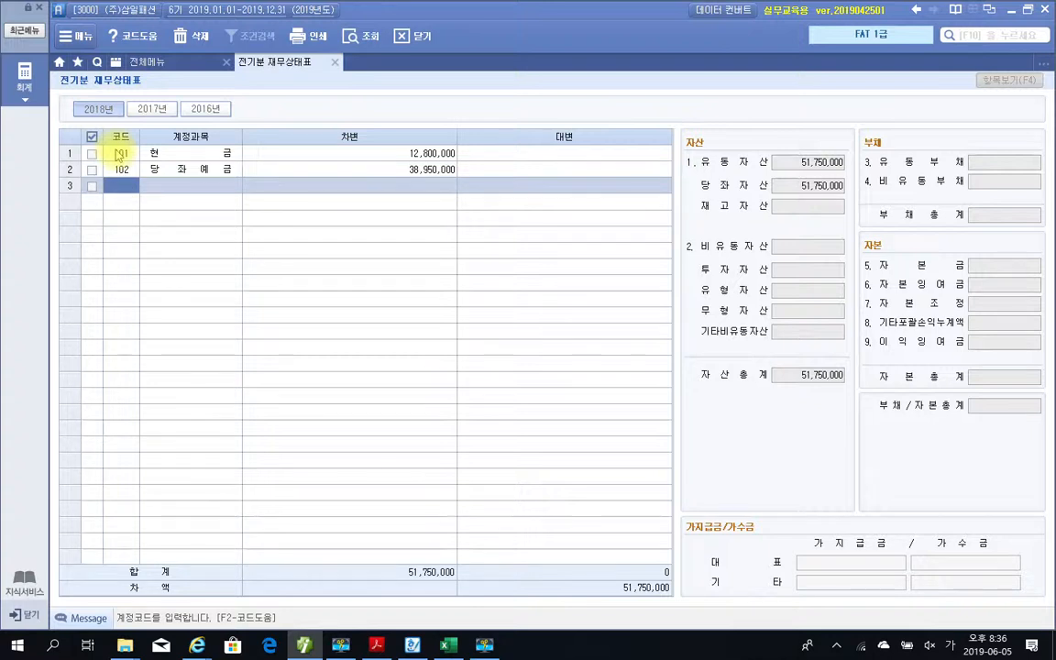
Add 보통예금 (103) as the third account row with a 차변 amount of 41,626,000.
text(보통)
key(Return)
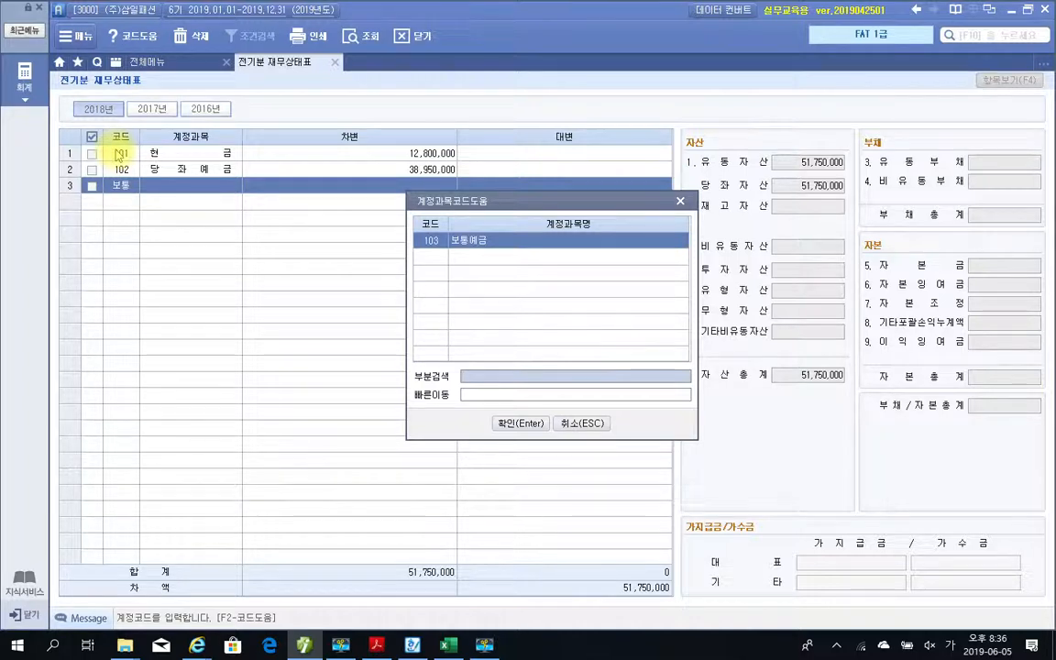
key(Return)
key(Return)
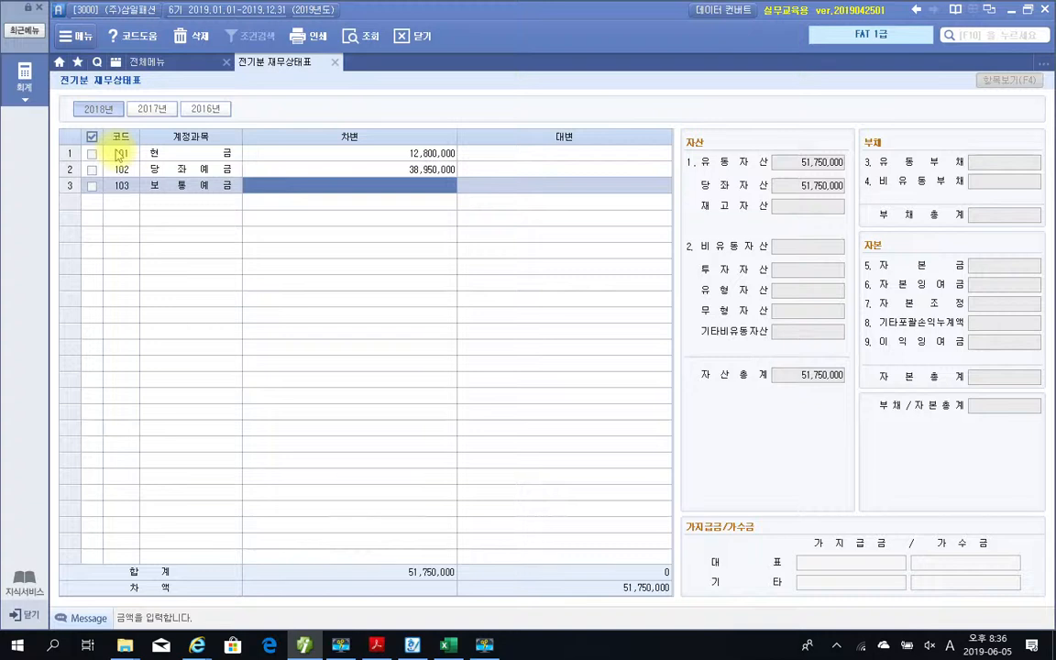
text(41)
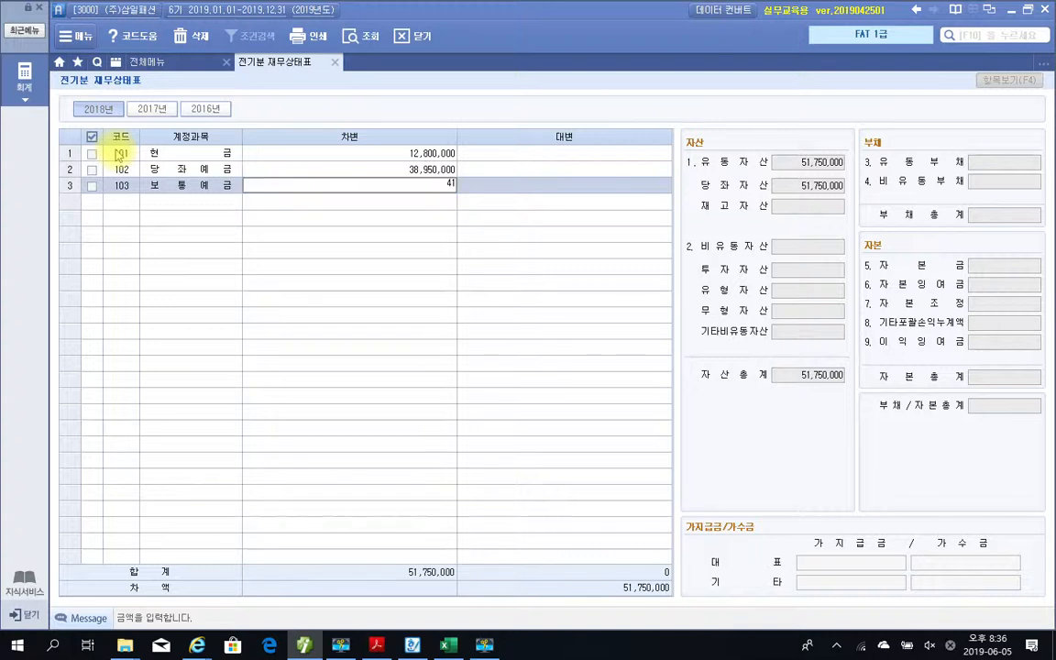
text(,628,000)
key(Return)
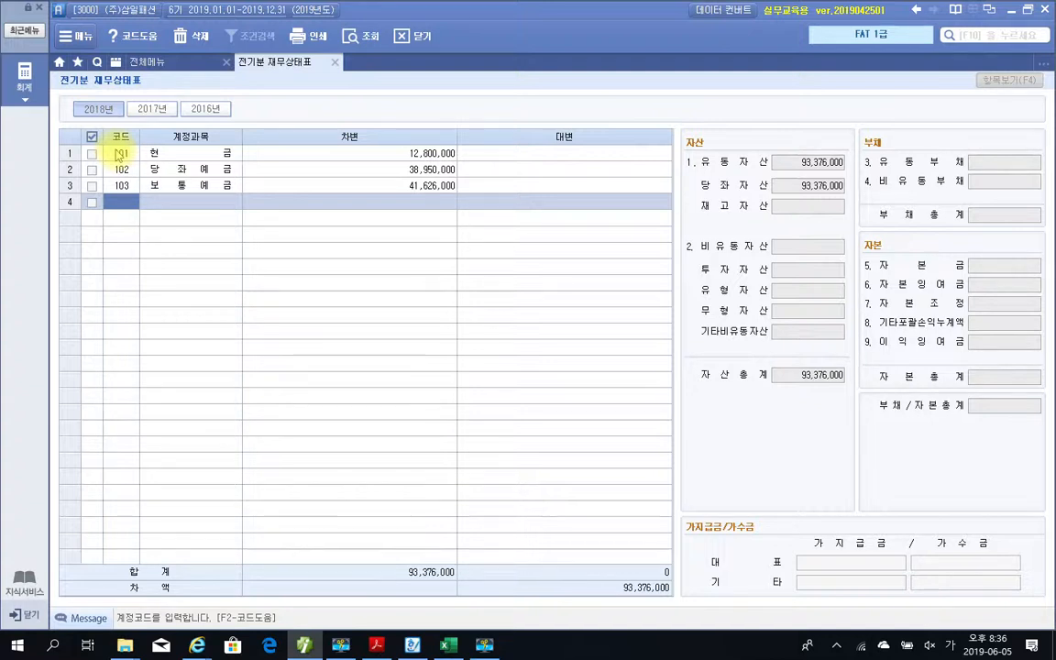
Add 단기매매증권 (107) as the fourth account row with a 차변 amount of 7,000,000.
text(단기)
key(Return)
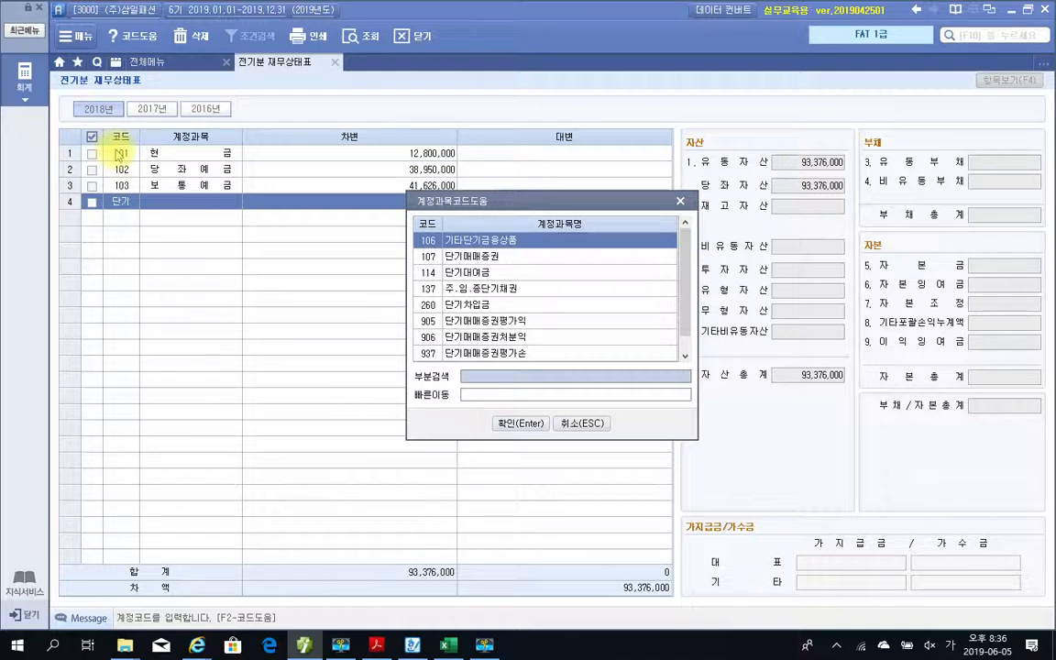
key(Down)
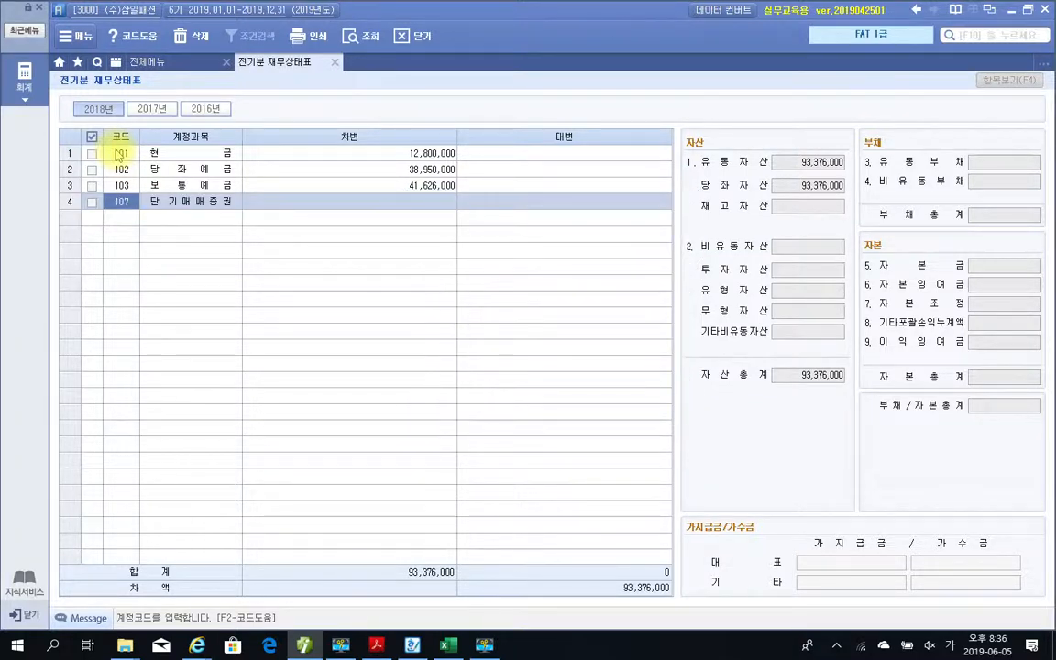
key(Return)
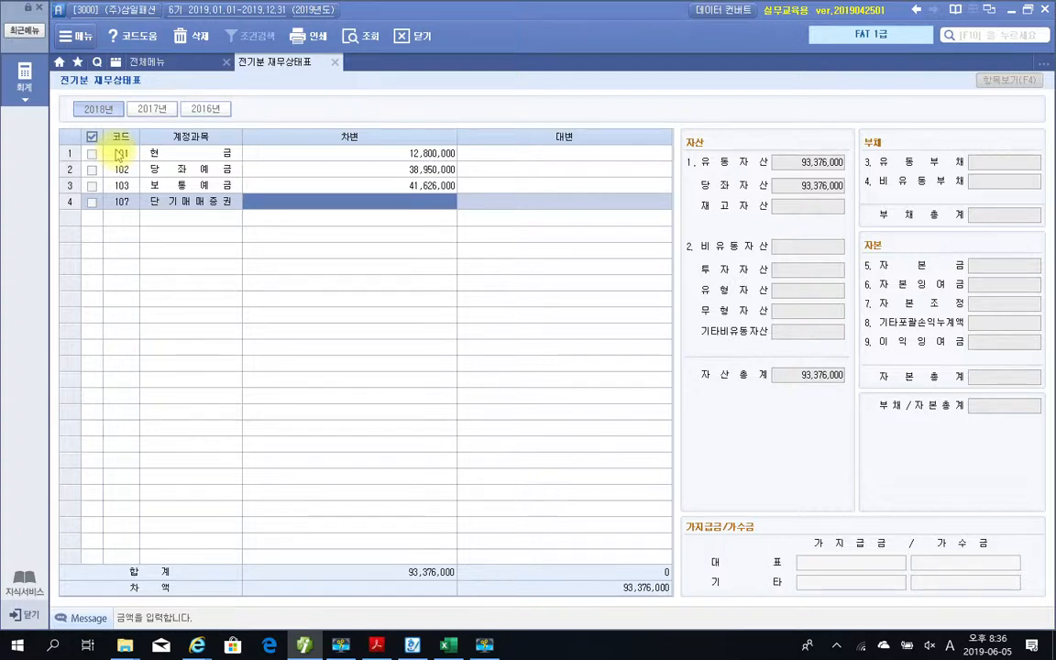
text(7000000)
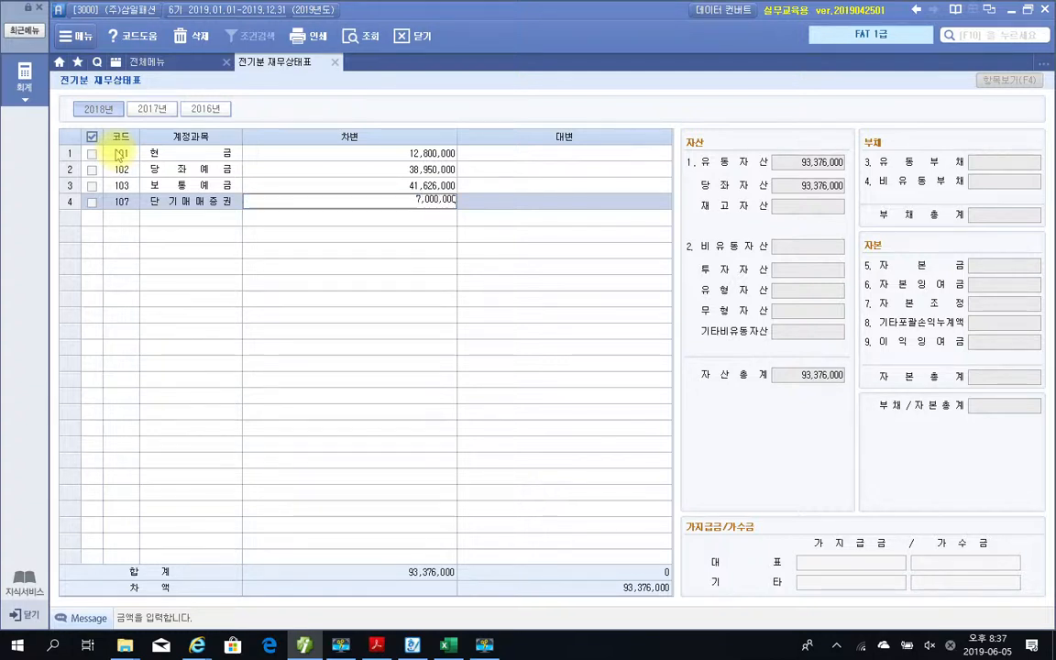
key(Return)
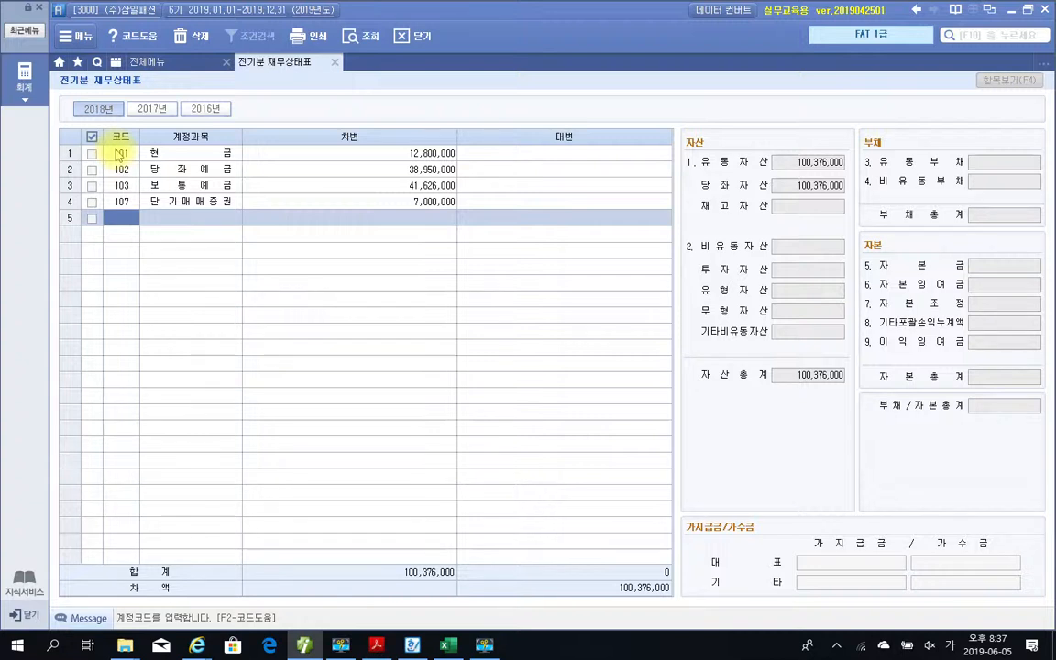
text(오이ㅅ)
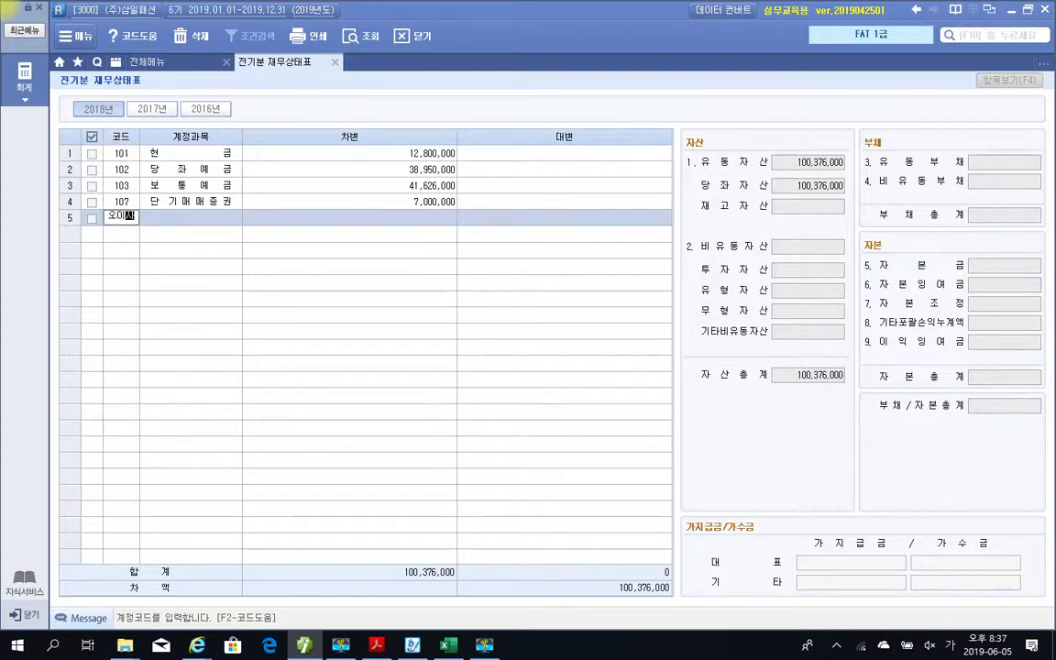
key(Escape)
text(ㅇ)
key(Escape)
text(ㅇㅇㅣㅇ)
key(BackSpace)
key(BackSpace)
key(BackSpace)
key(BackSpace)
Add 외상매출금 by code 108 in the fifth row with a 차변 amount of 8,200,000.
text(108)
key(Return)
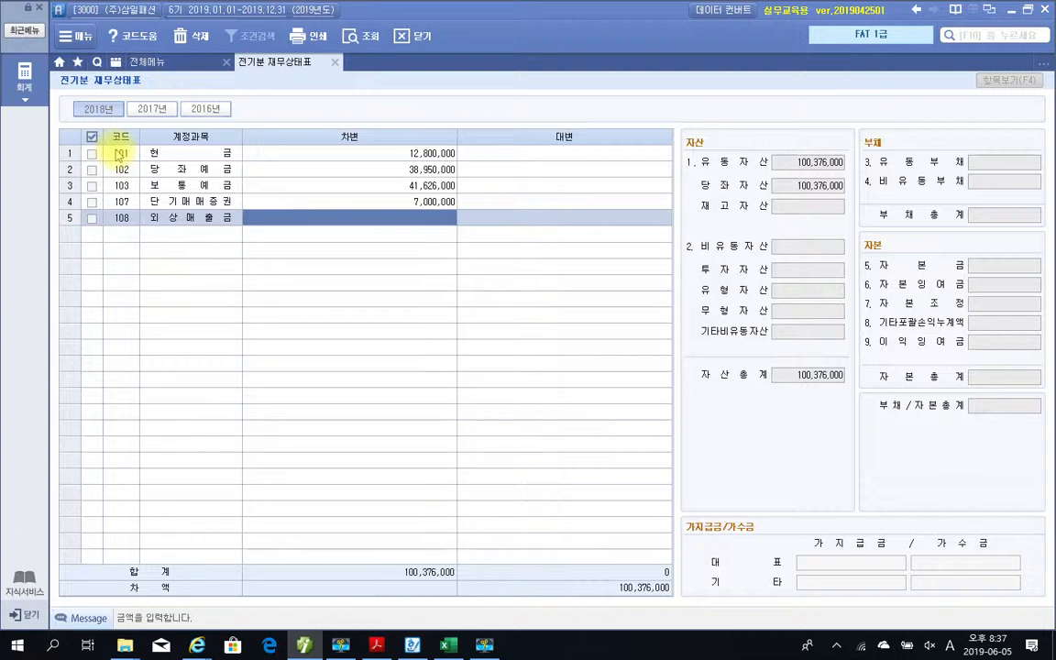
text(8200000)
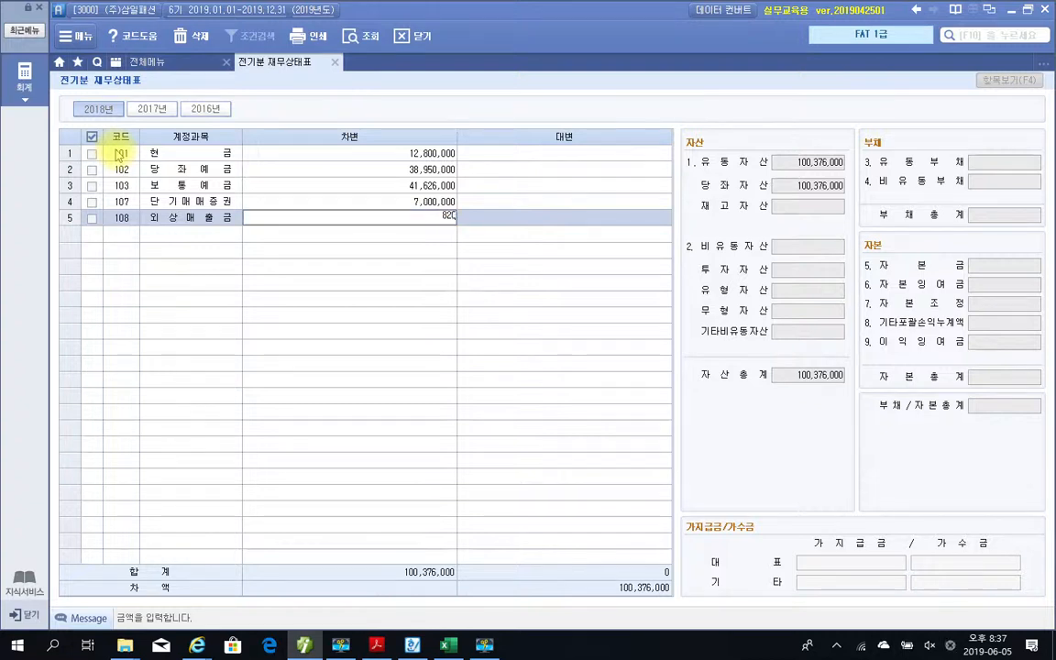
key(Return)
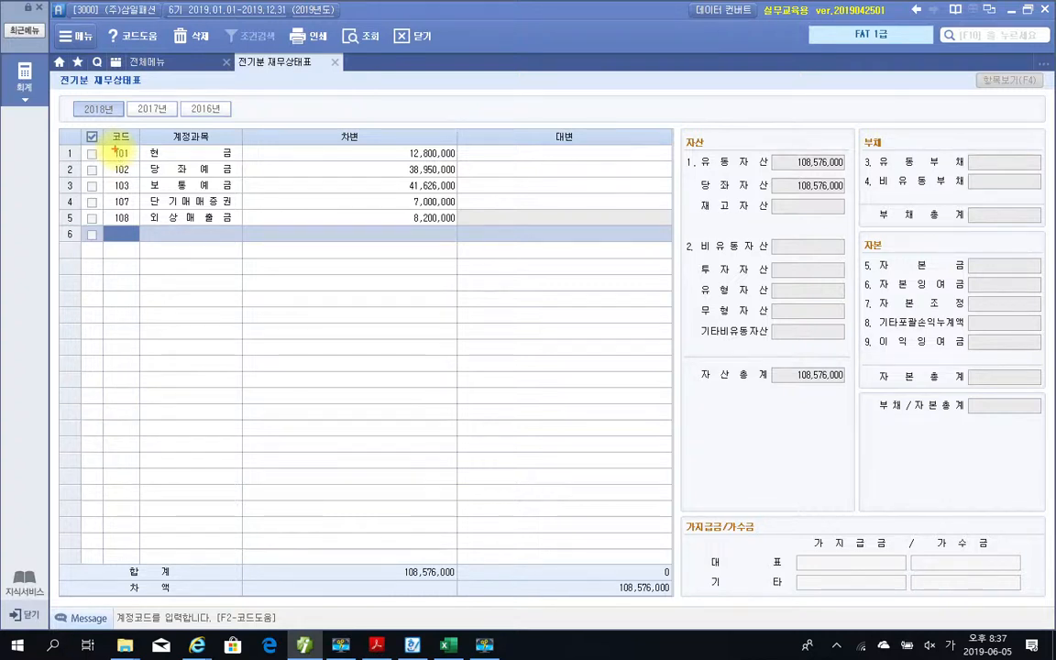
Search the account codes for 대손, look through the 대손충당금 entries, and close the lookup without choosing one.
drag(108, 211, 124, 229)
text(대손)
key(Return)
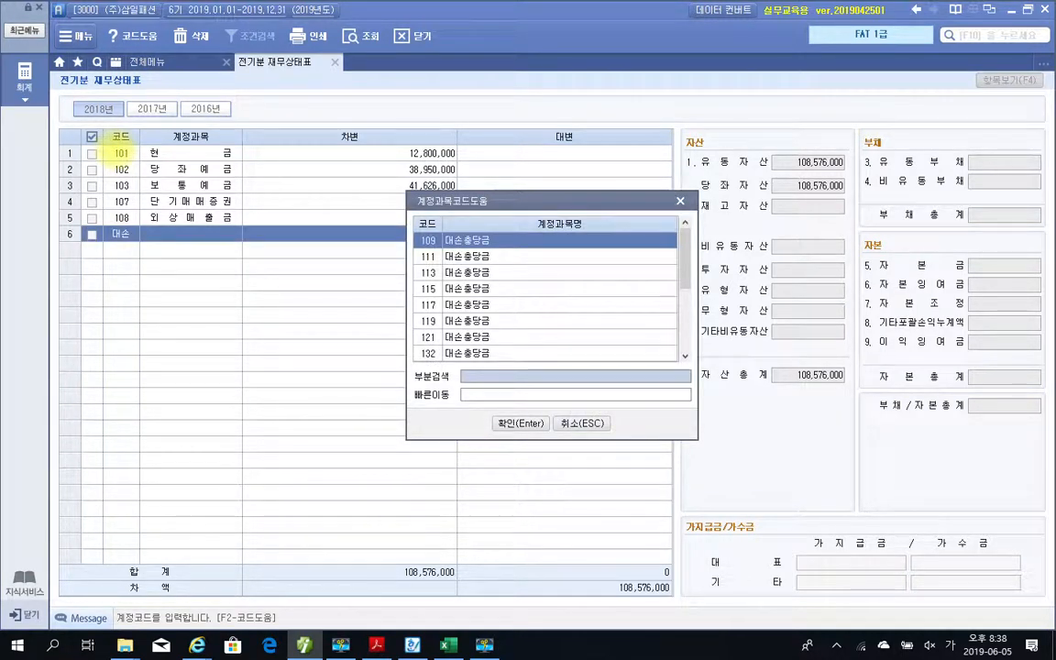
key(Down)
key(Down)
key(Down)
key(Down)
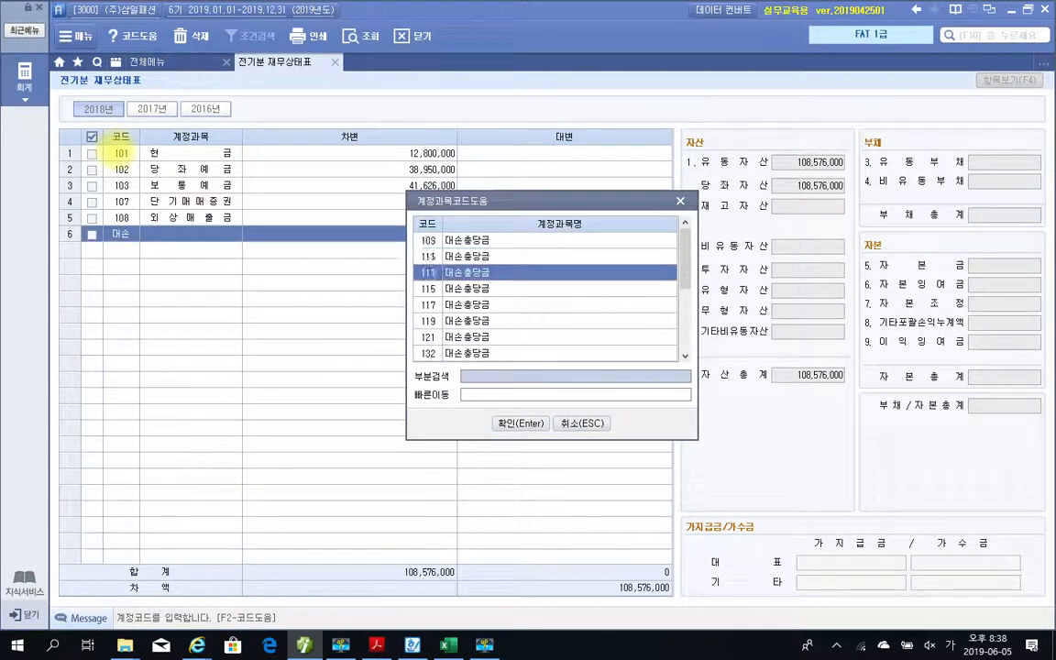
key(Down)
key(Down)
key(Down)
key(Down)
key(Down)
key(Down)
key(Down)
key(Down)
key(Down)
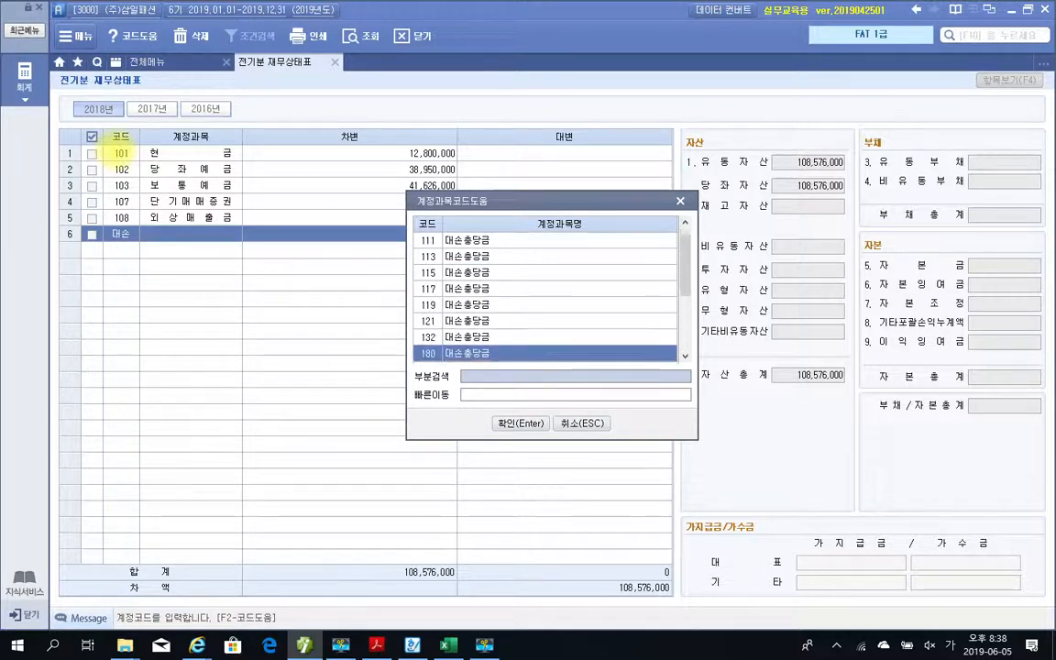
key(Up)
key(Up)
key(Up)
key(Up)
key(Up)
key(Up)
key(Up)
key(Up)
key(Up)
key(Up)
key(Up)
key(Up)
key(Up)
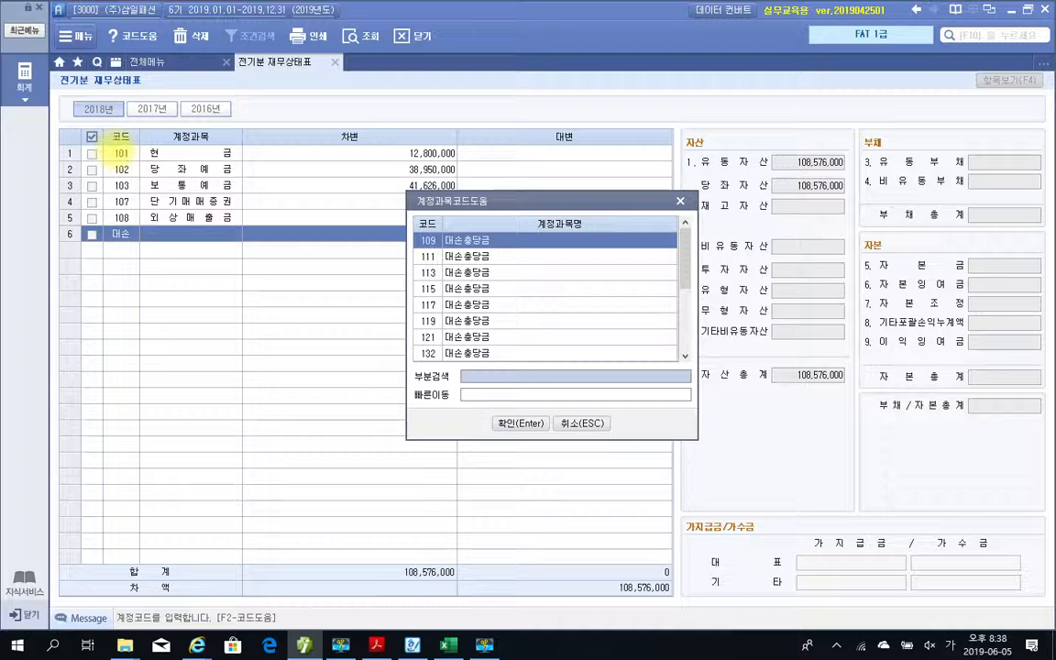
click(569, 423)
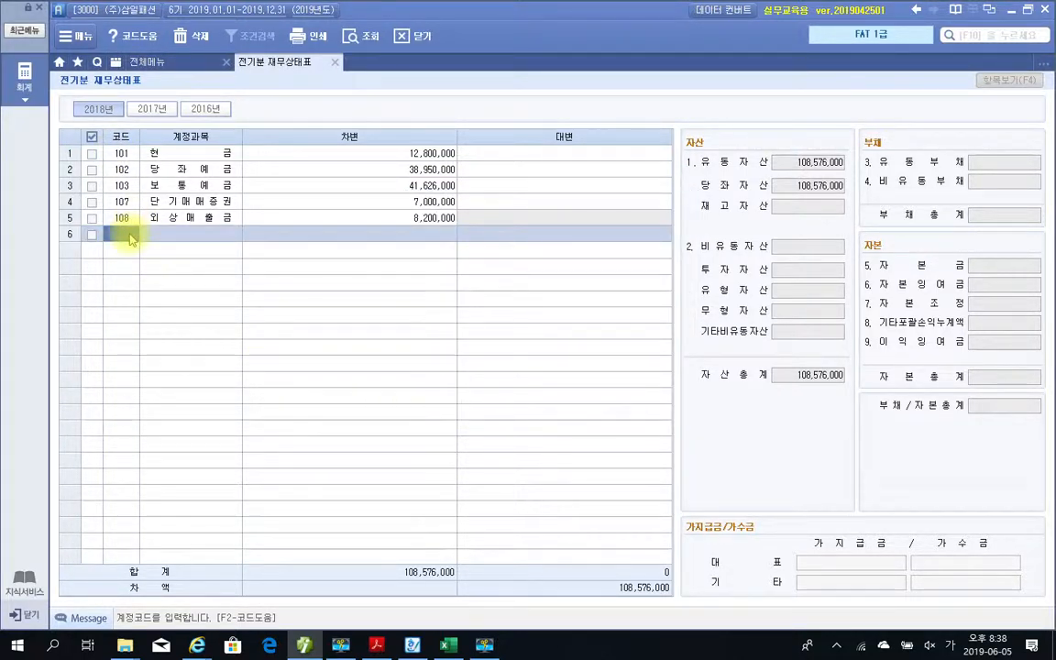
Add the 대손충당금 for 외상매출금 by code 109 in the sixth row with a 대변 amount of 82,000.
text(109)
key(Return)
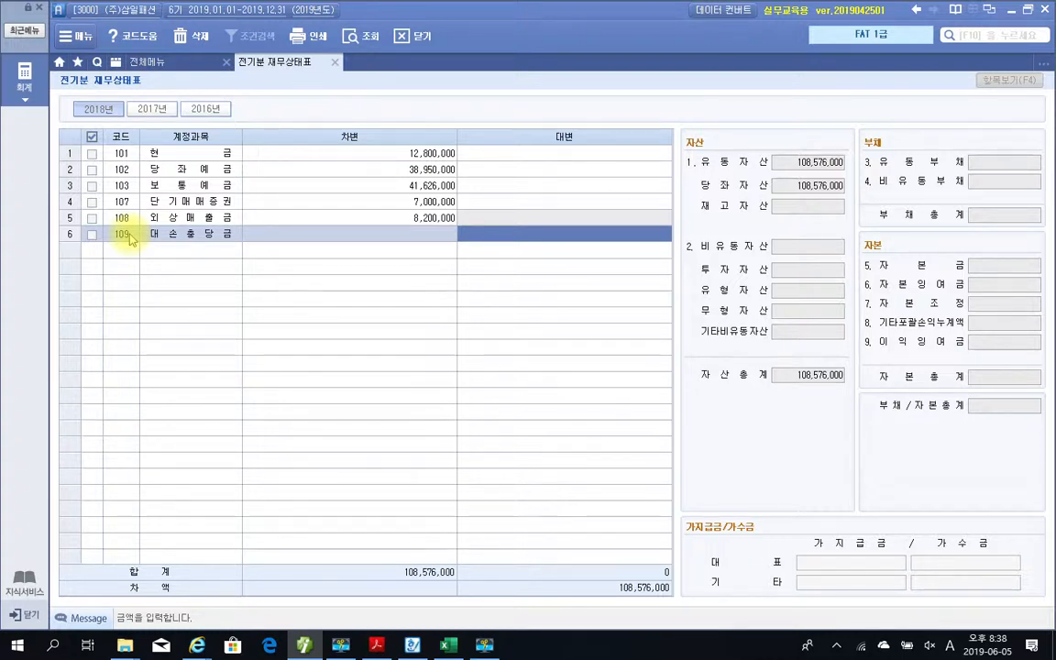
mouse_move(586, 225)
mouse_down()
mouse_move(550, 237)
mouse_move(584, 249)
mouse_up()
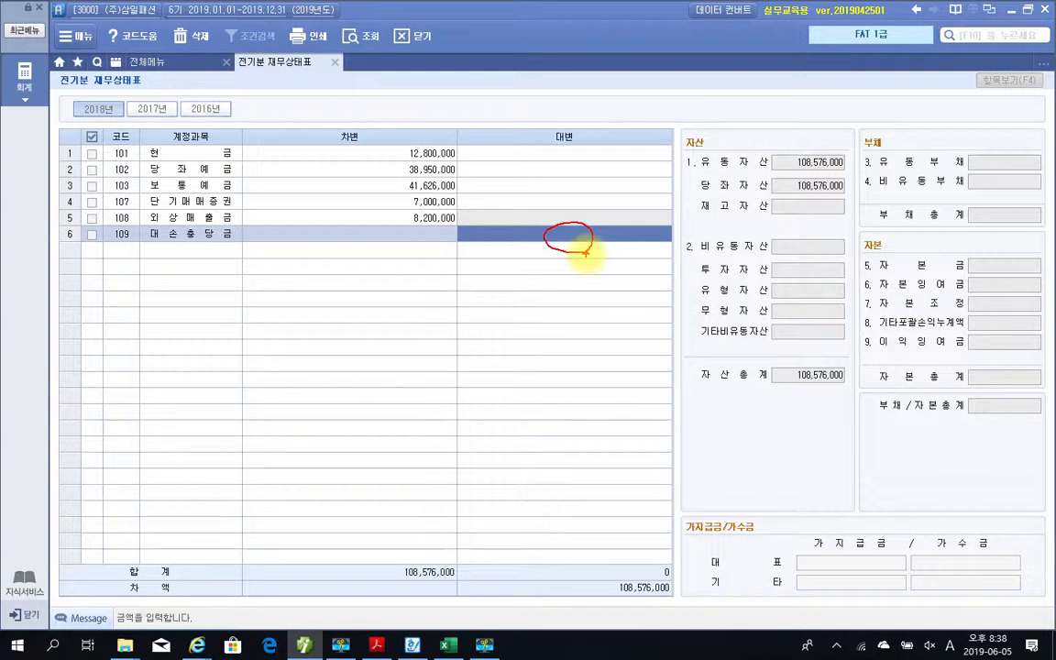
key(Escape)
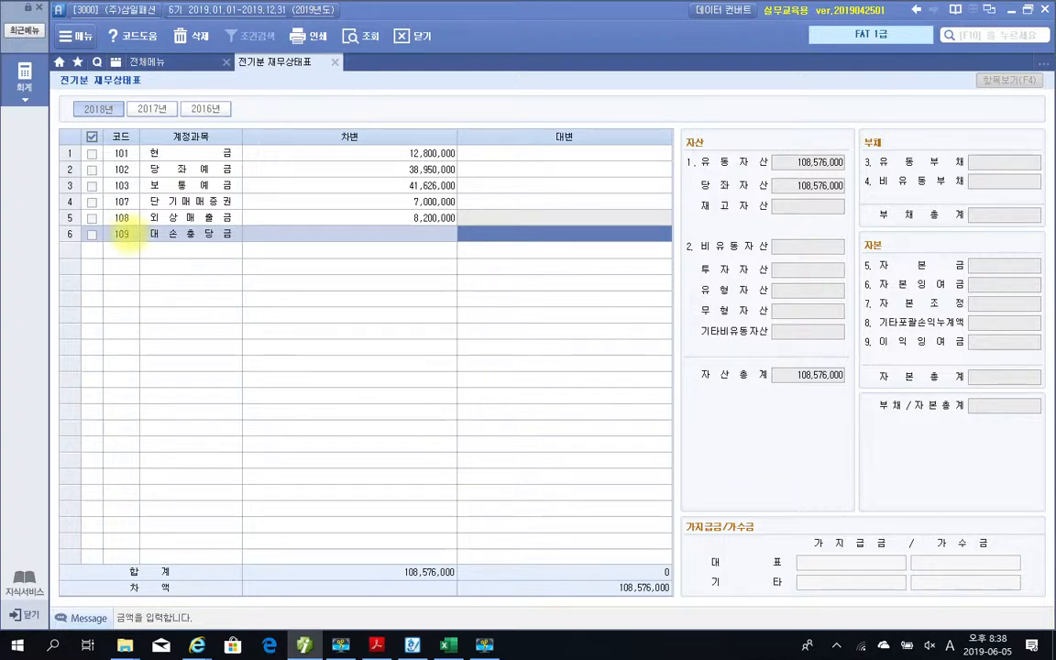
text(820000)
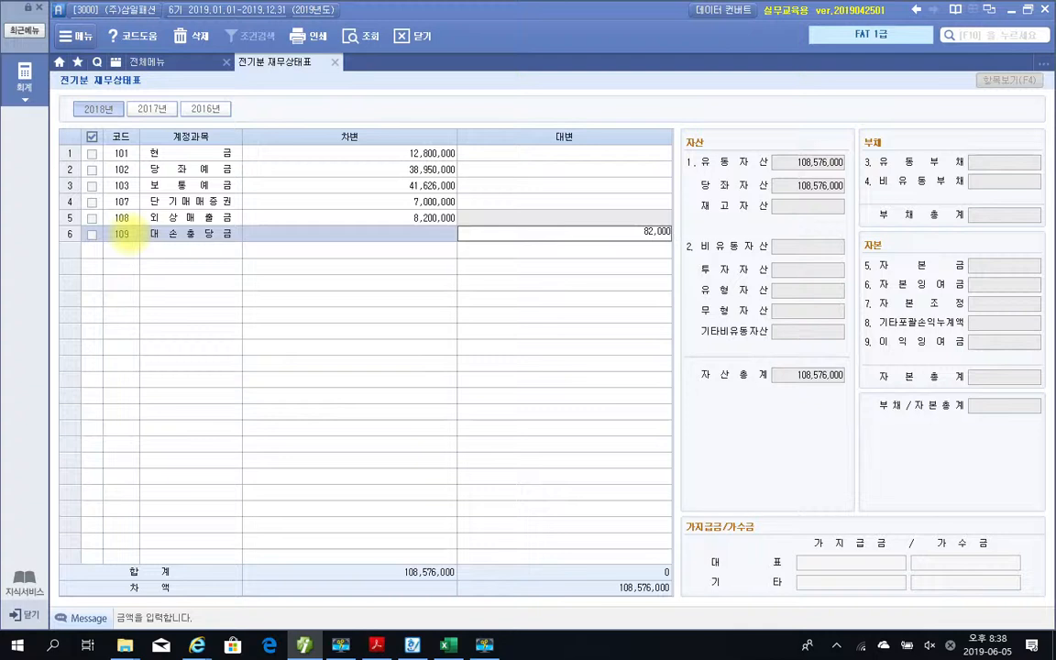
key(Return)
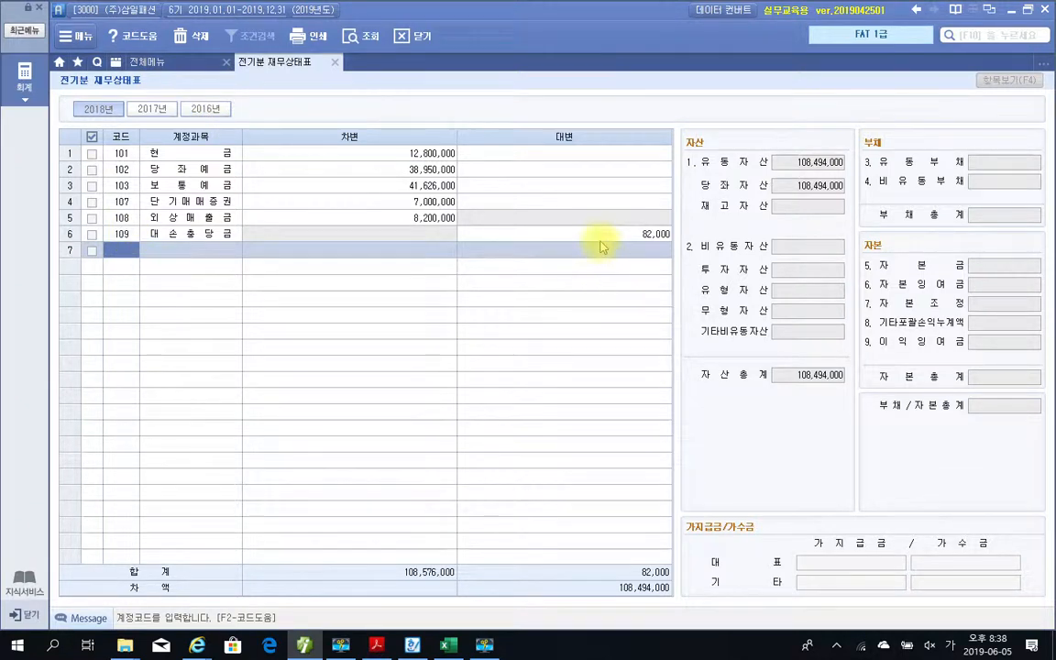
click(543, 232)
drag(358, 208, 457, 227)
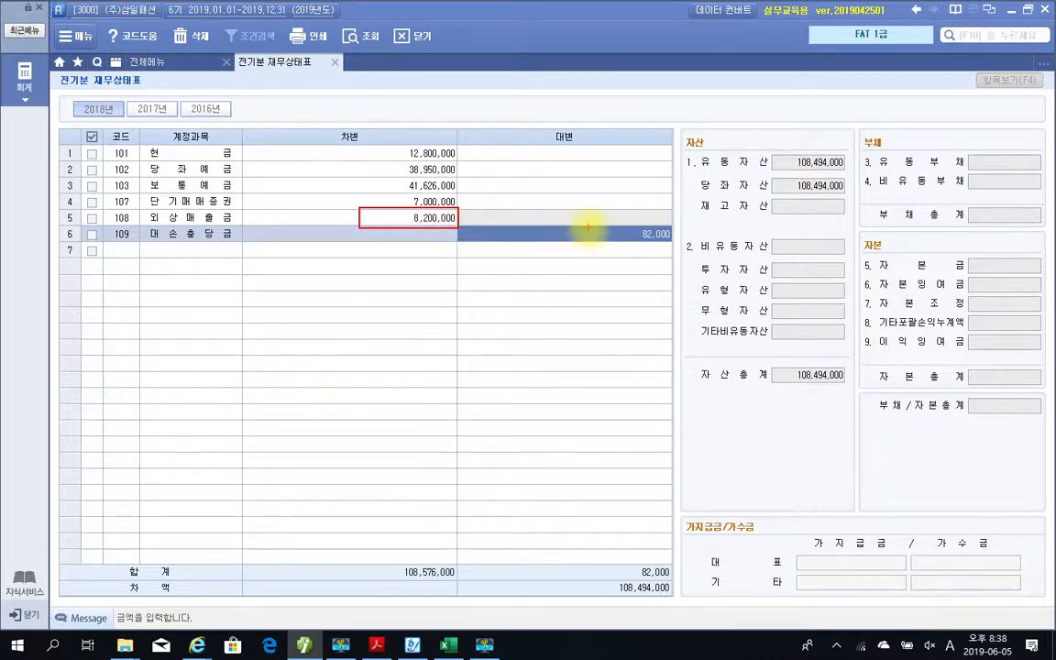
mouse_move(588, 224)
mouse_down()
mouse_move(651, 250)
mouse_move(673, 248)
mouse_up()
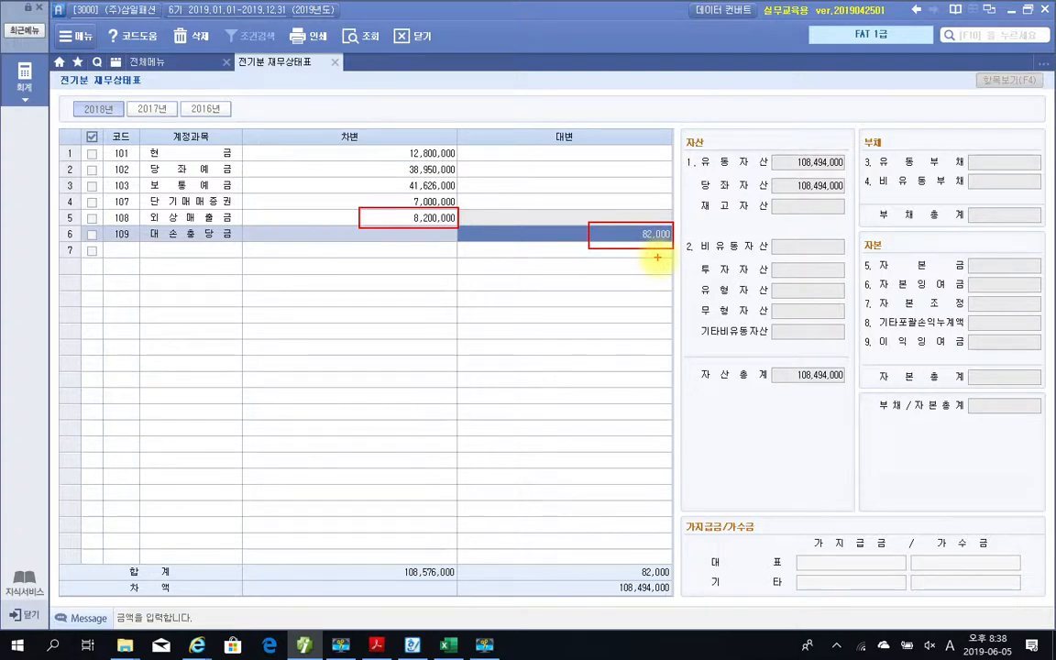
key(Escape)
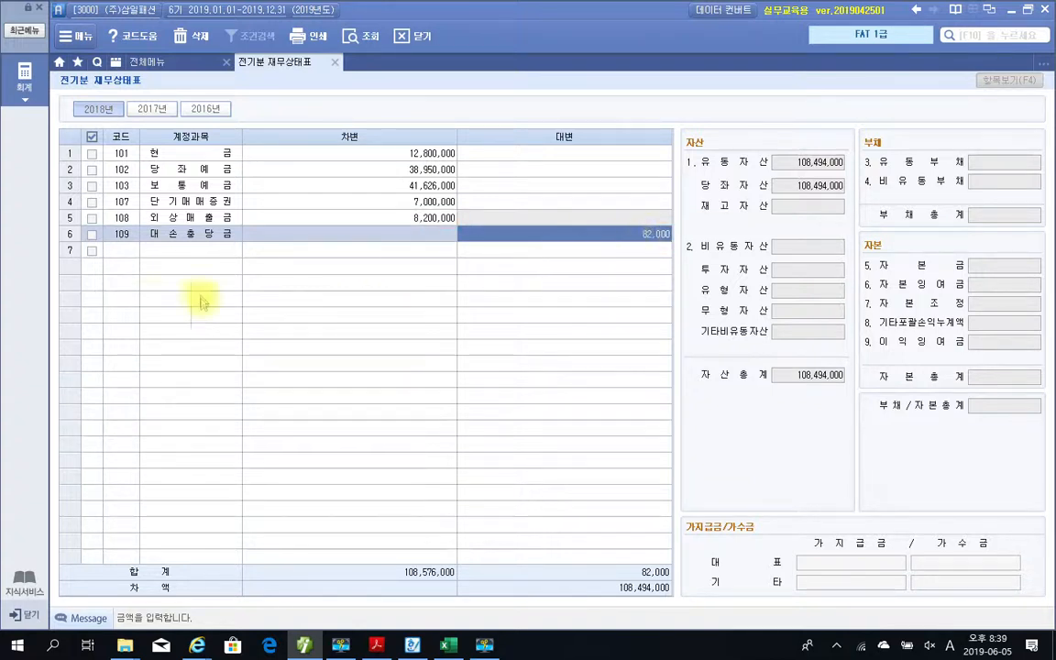
Add 받을어음 by code 110 in the seventh row with a 차변 amount of 2,400,000.
click(138, 257)
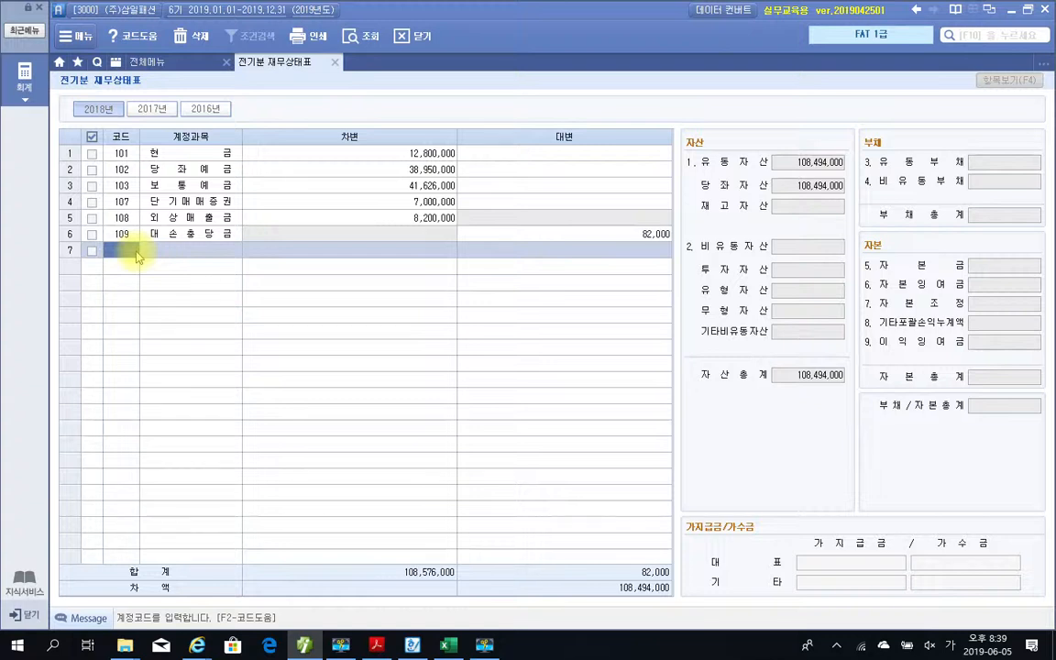
text(110)
key(Return)
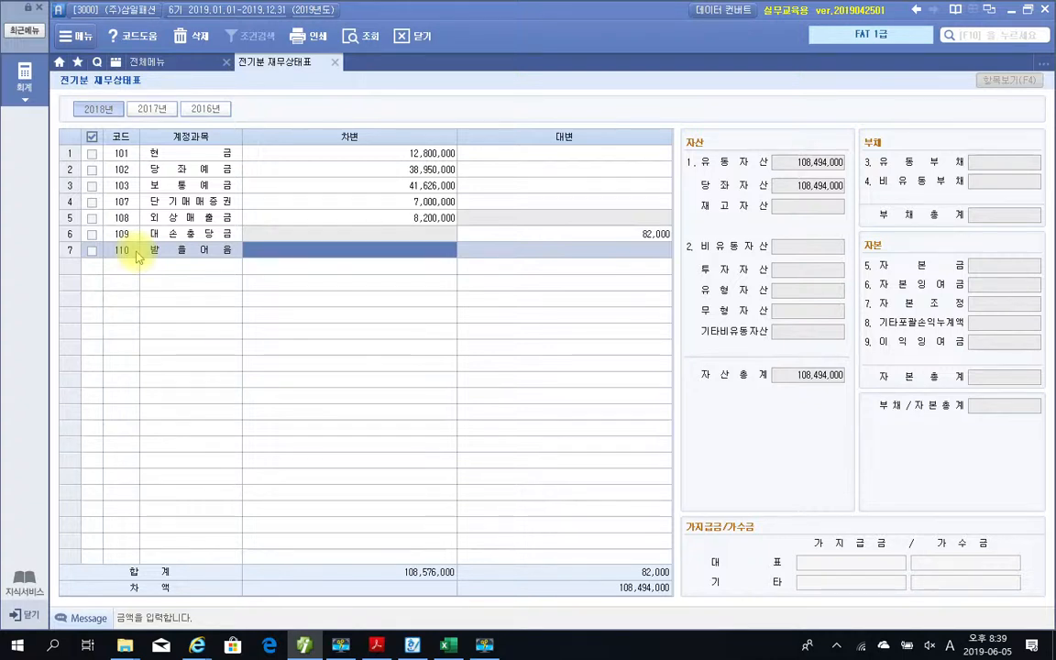
text(2)
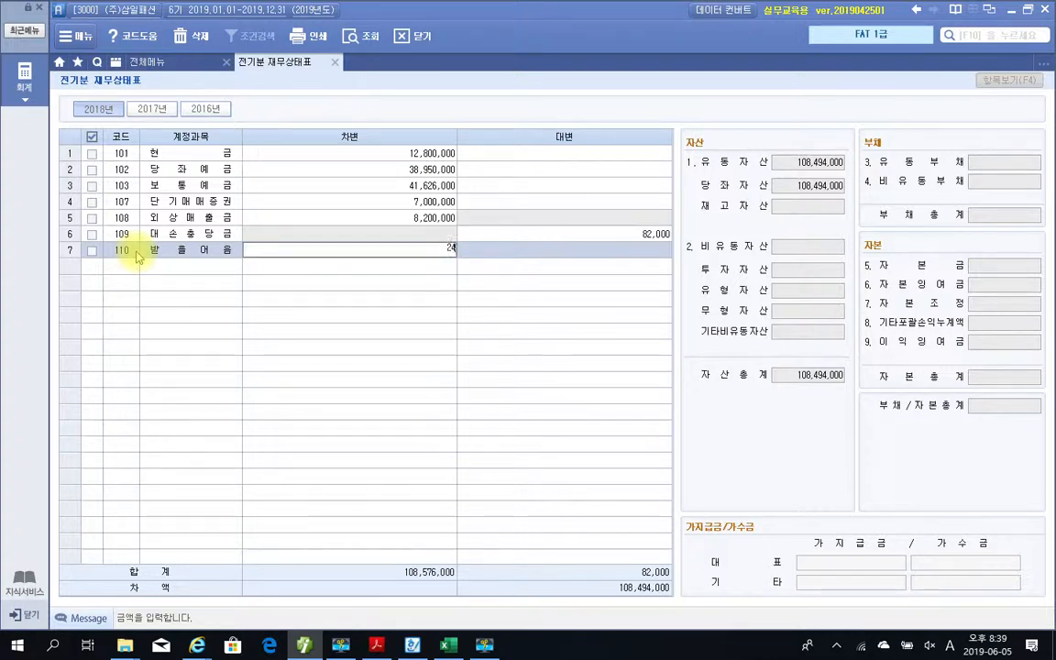
text(,400,000)
key(Return)
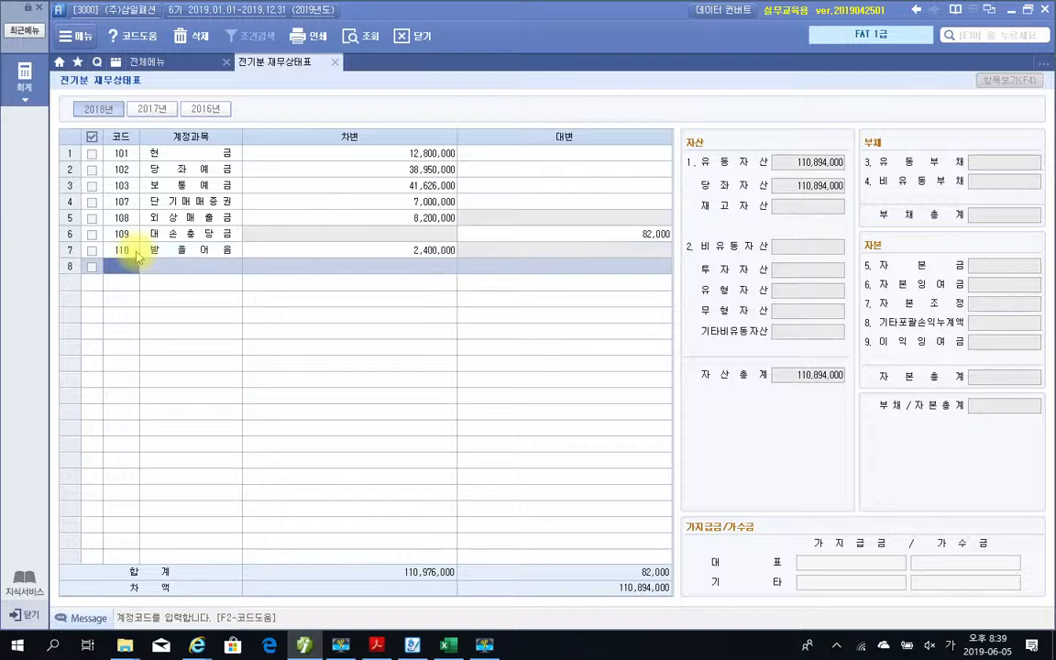
Add the 대손충당금 for 받을어음 by code 111 in the eighth row with a 대변 amount of 24,000.
text(111)
key(Return)
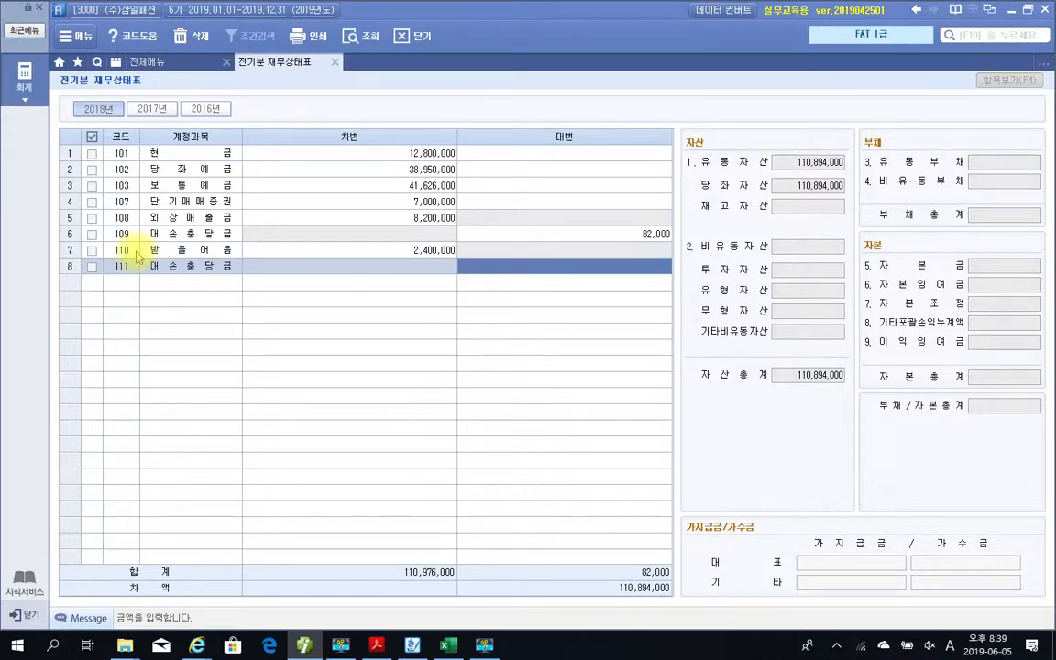
text(240000)
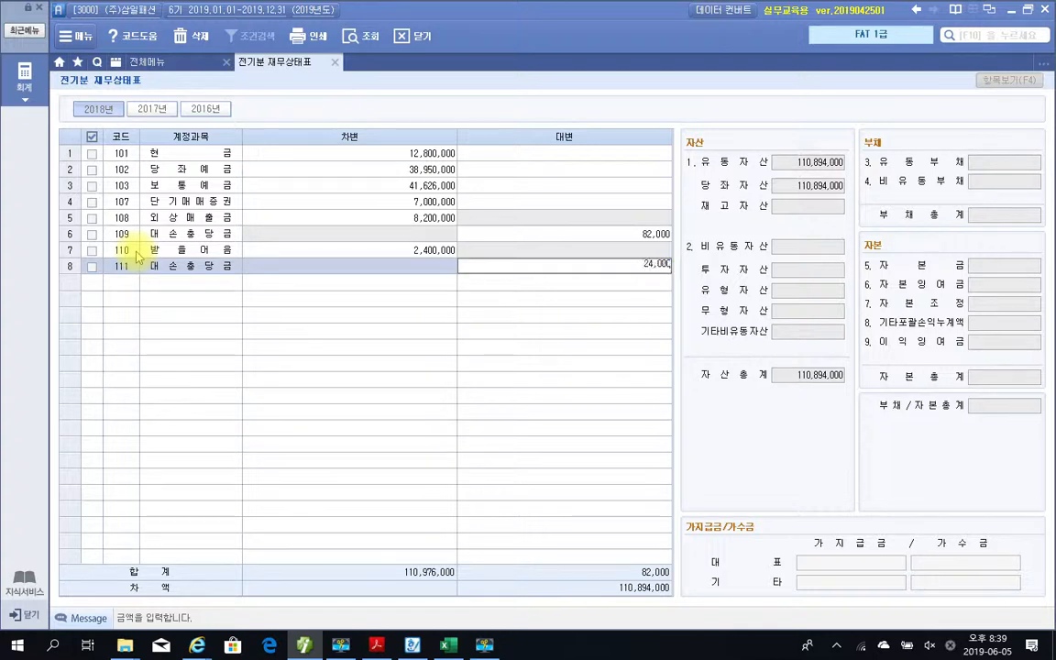
key(Return)
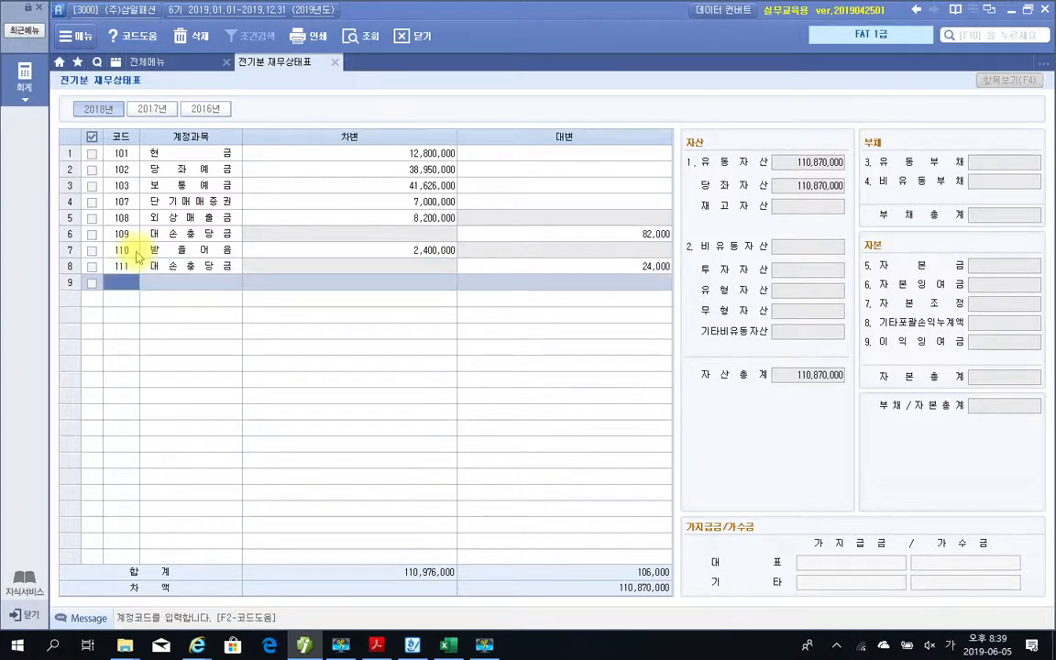
Search the account codes for 상품 and enter account 146 상품 in the ninth row.
text(상품)
key(Return)
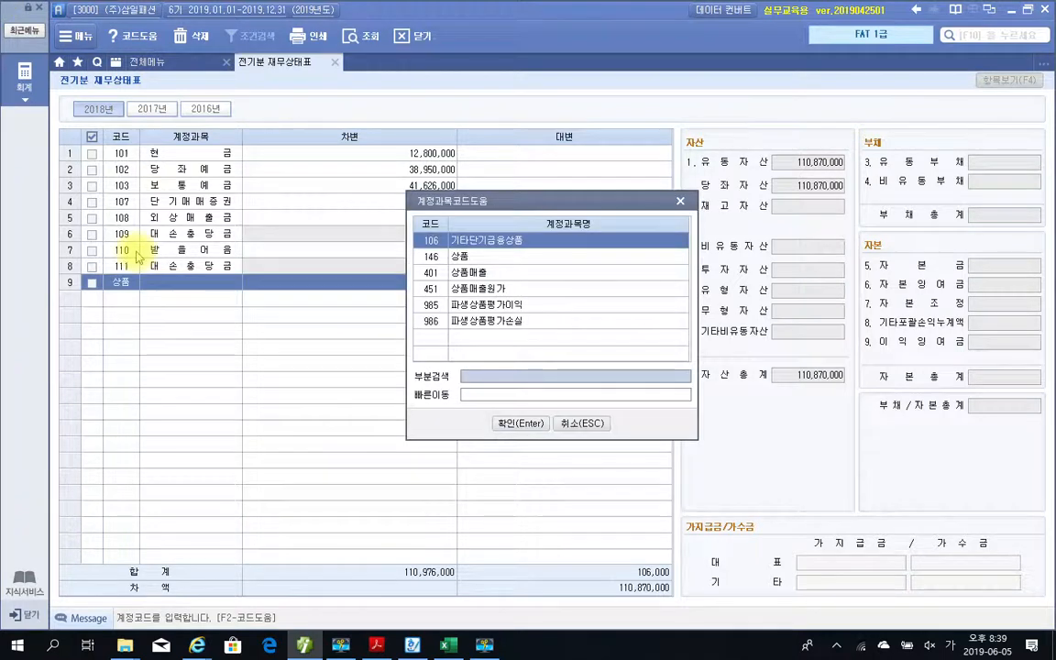
key(Down)
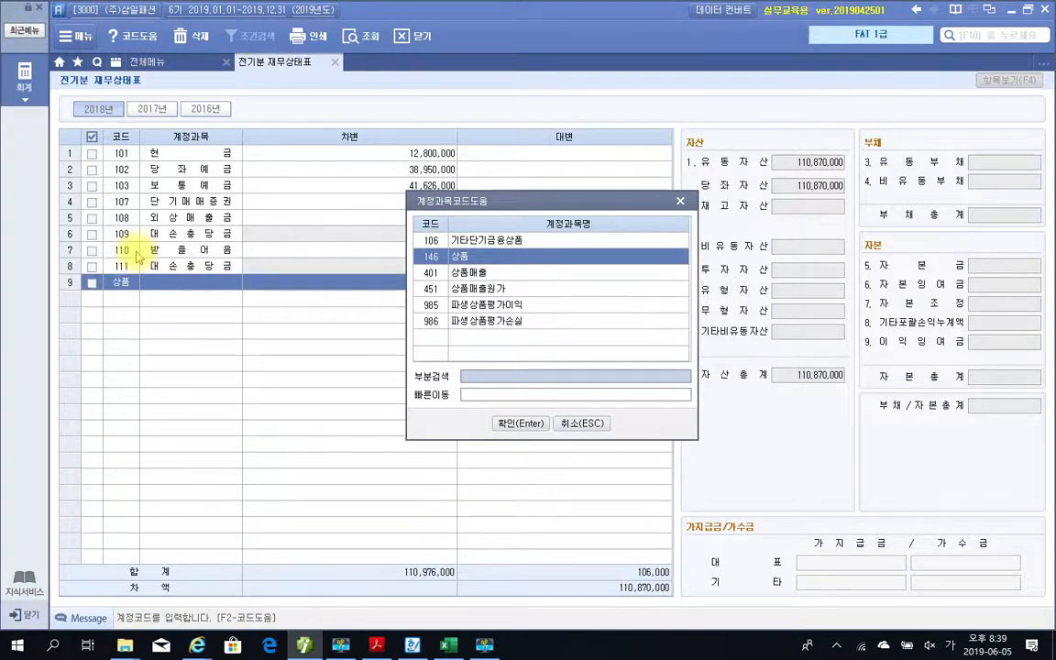
key(Return)
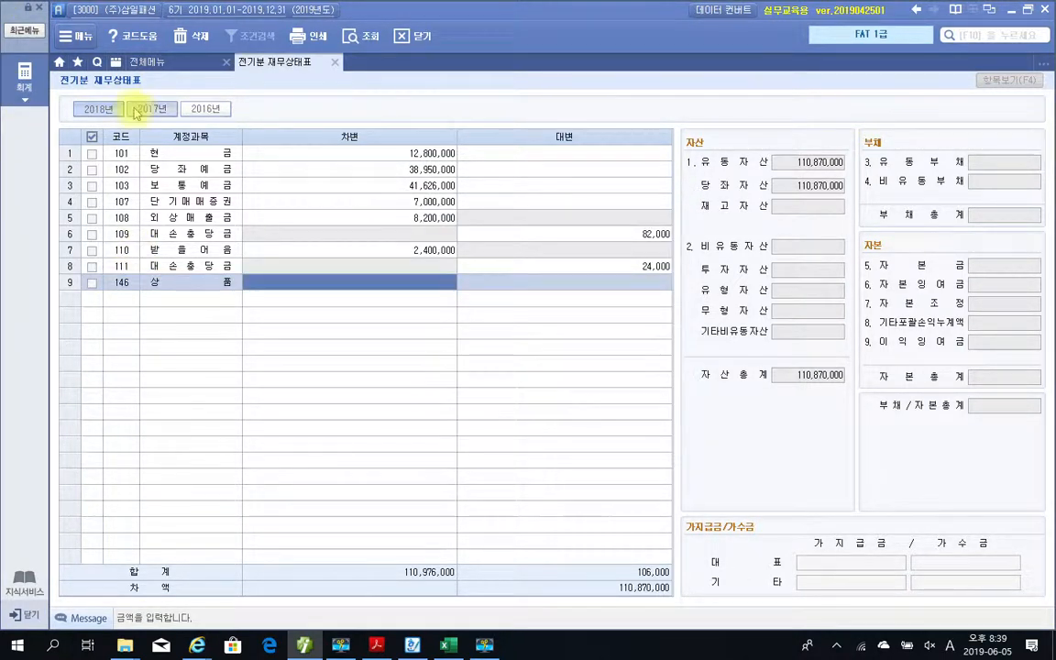
Switch the login to company 3001, (주)삼일패션 [1장완료], and open its 전기분 재무상태표.
click(123, 10)
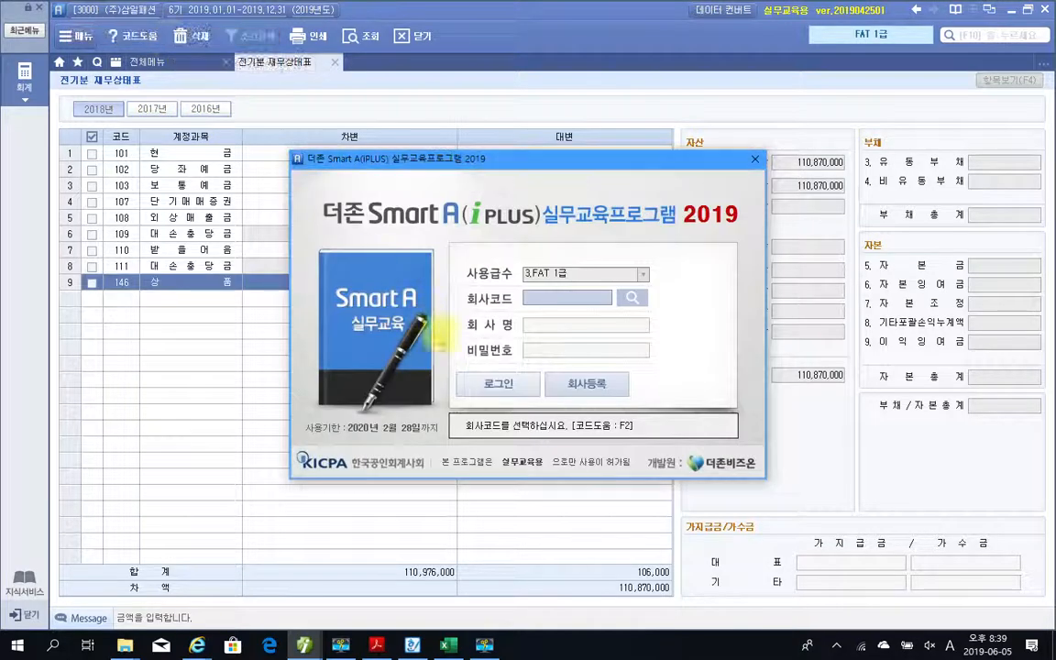
click(631, 298)
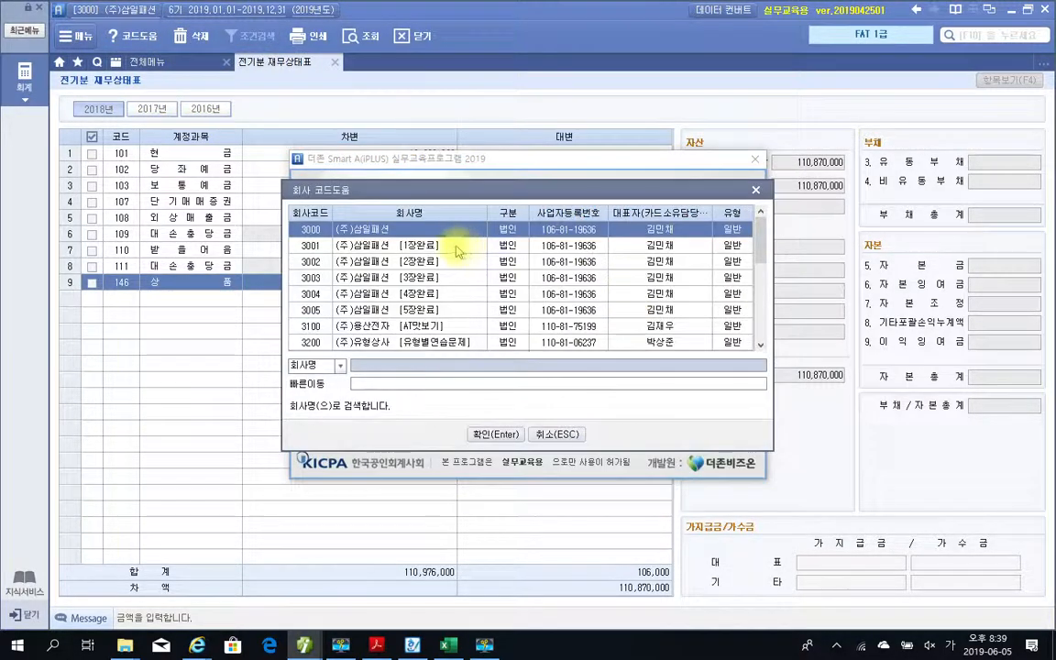
click(412, 245)
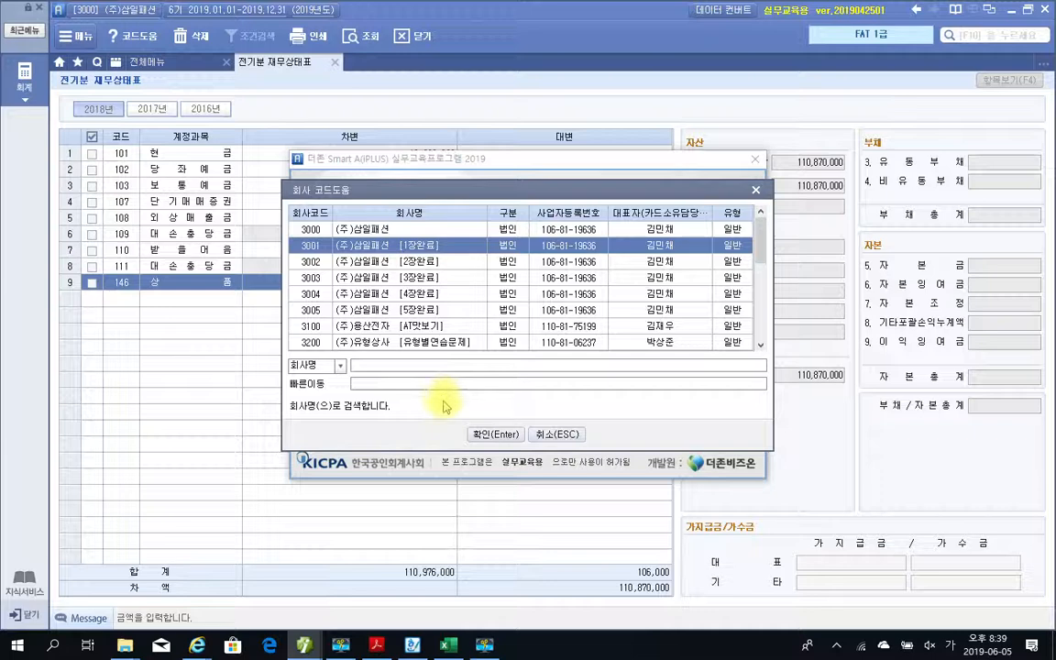
key(Return)
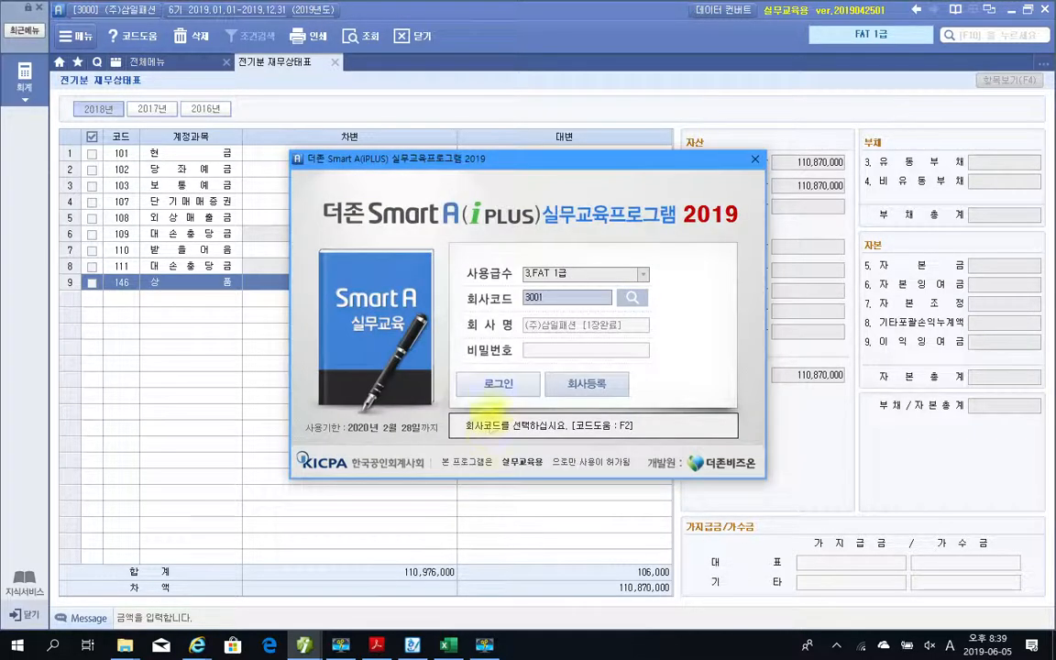
click(490, 384)
click(486, 358)
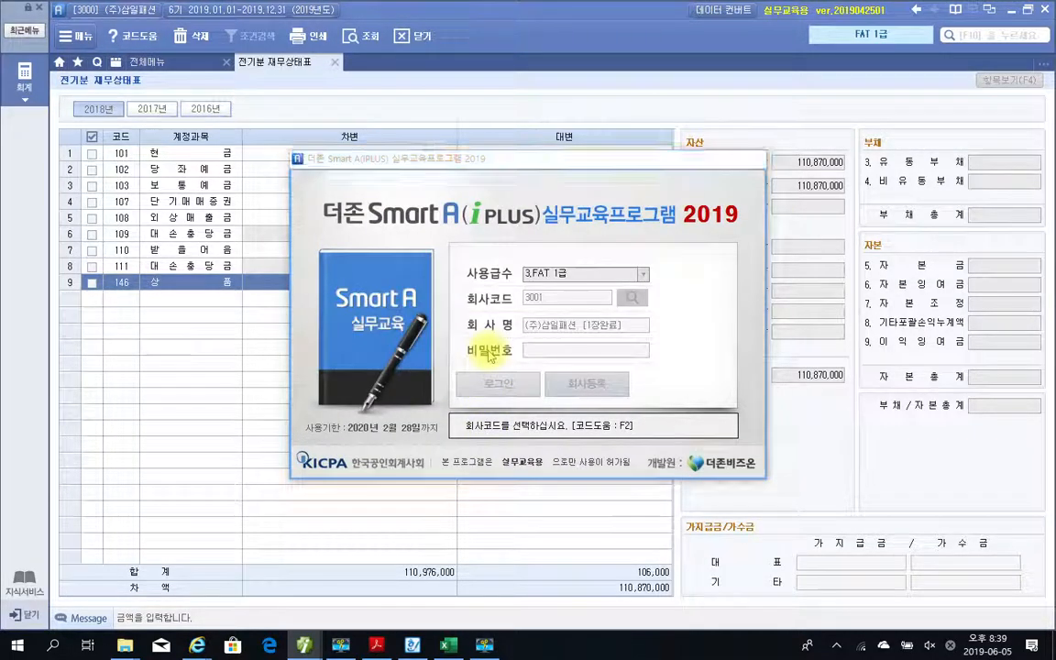
click(26, 80)
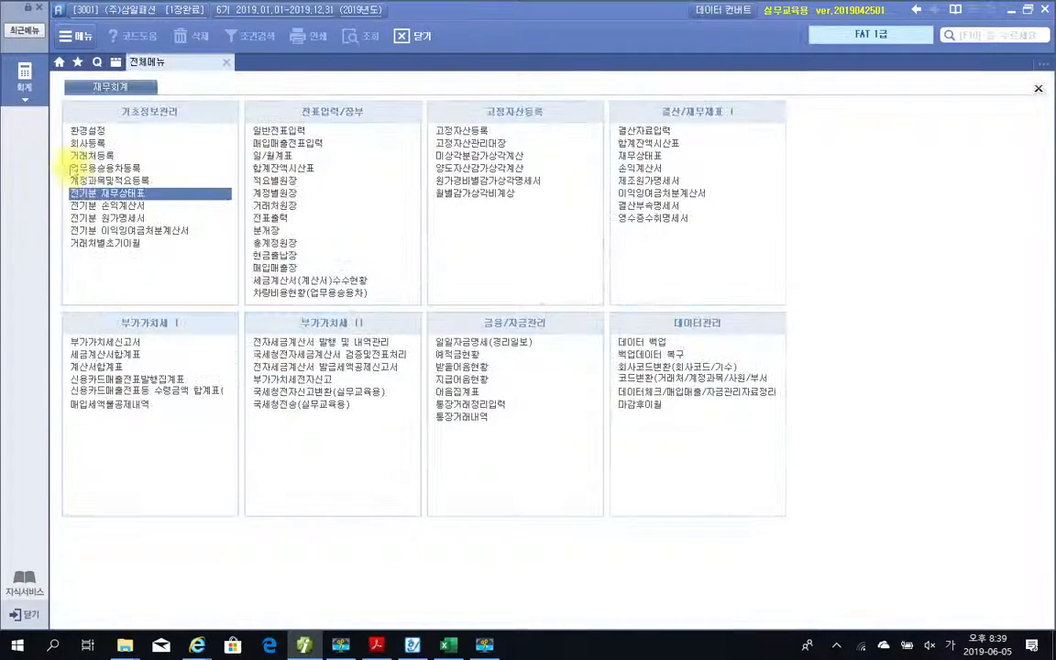
click(91, 193)
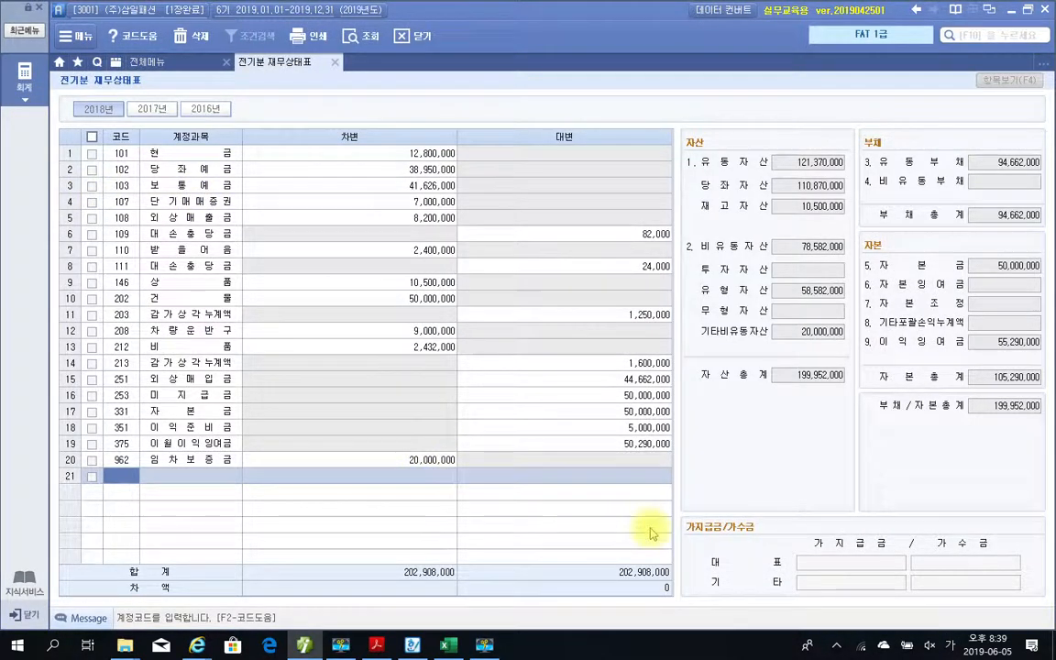
mouse_move(679, 356)
mouse_down()
mouse_move(830, 403)
mouse_move(849, 396)
mouse_move(893, 429)
mouse_move(1050, 426)
mouse_up()
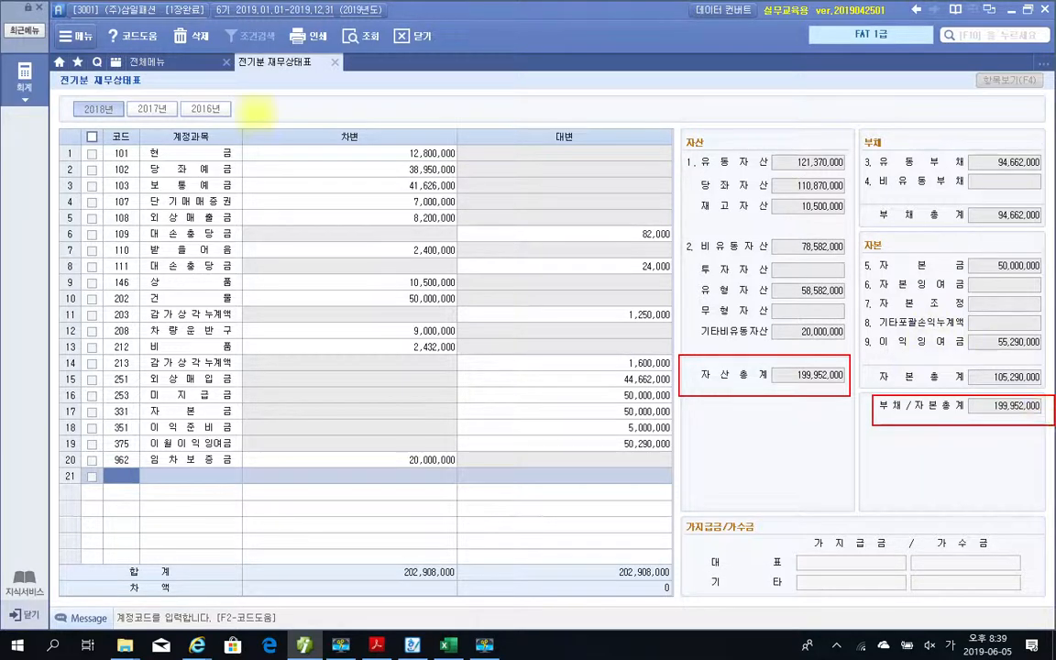
click(484, 644)
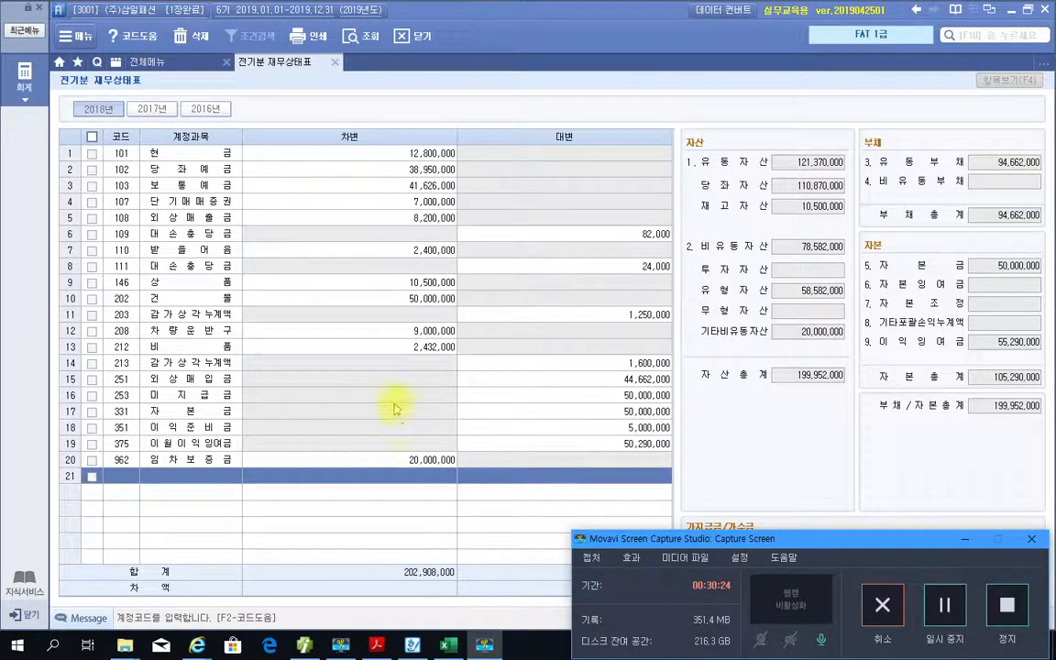
mouse_move(47, 426)
mouse_down()
mouse_move(92, 449)
mouse_move(689, 449)
mouse_move(685, 462)
mouse_up()
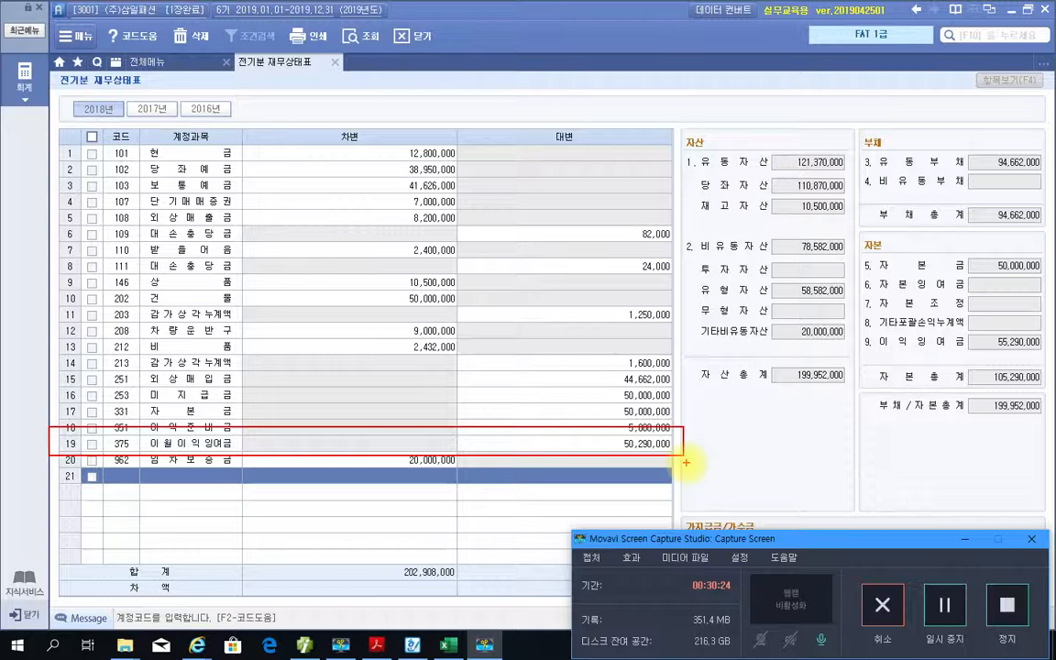
mouse_move(303, 341)
mouse_down()
mouse_move(249, 425)
mouse_move(252, 438)
mouse_move(242, 427)
mouse_up()
mouse_move(266, 247)
mouse_down()
mouse_move(295, 278)
mouse_move(330, 264)
mouse_move(354, 236)
mouse_move(369, 296)
mouse_move(376, 240)
mouse_move(390, 270)
mouse_move(417, 213)
mouse_move(484, 264)
mouse_move(502, 226)
mouse_move(544, 229)
mouse_move(561, 157)
mouse_move(618, 236)
mouse_move(632, 165)
mouse_move(666, 223)
mouse_move(694, 119)
mouse_move(705, 170)
mouse_move(734, 101)
mouse_move(754, 141)
mouse_move(788, 158)
mouse_up()
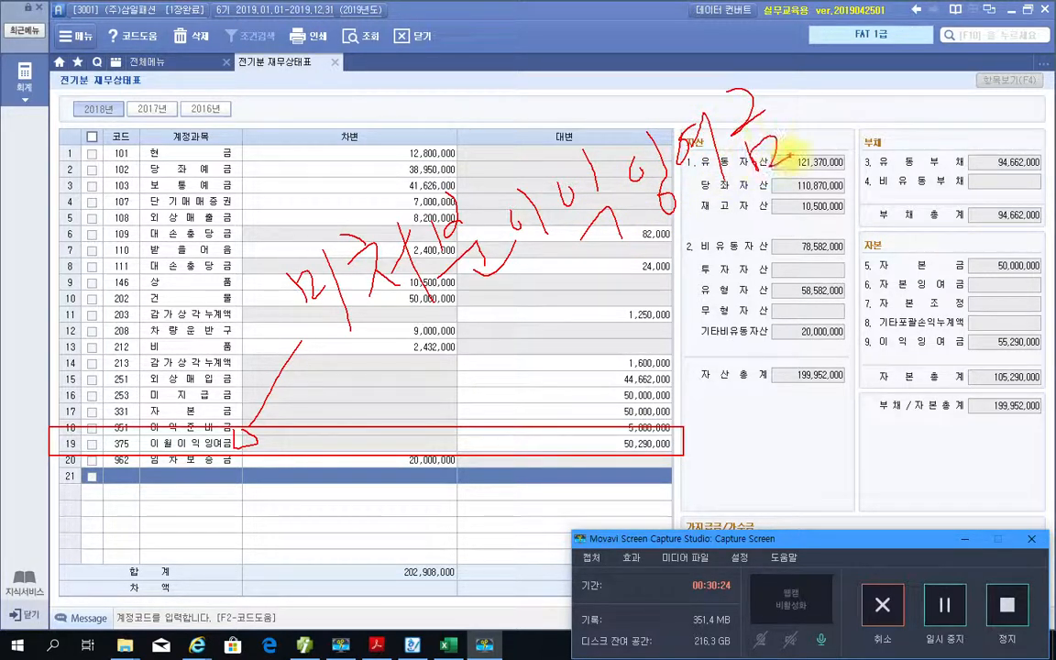
drag(339, 383, 803, 156)
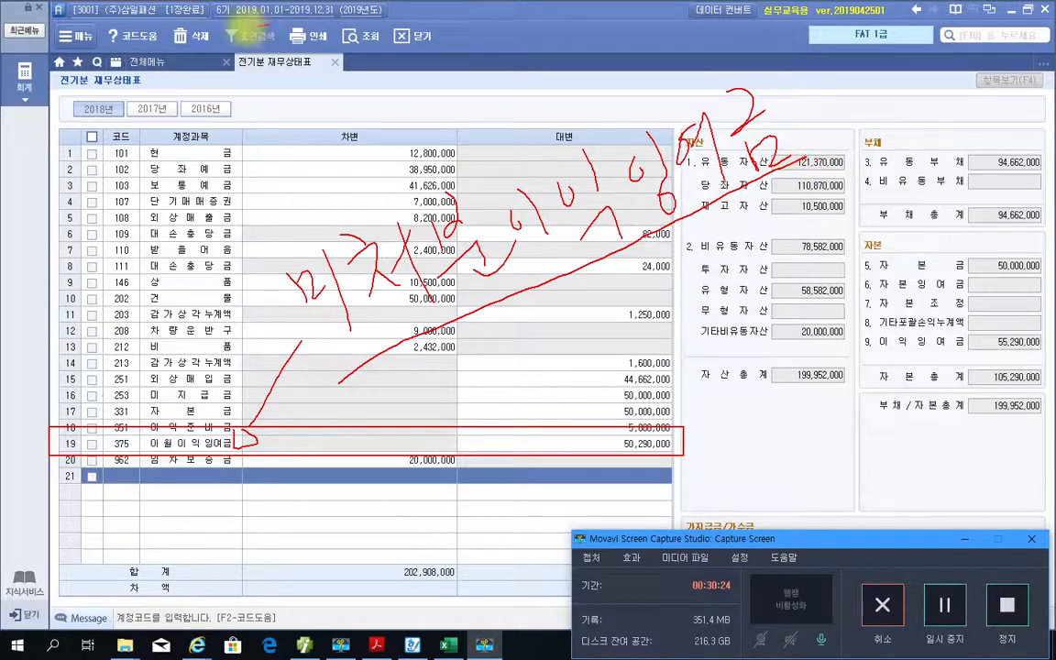
drag(248, 4, 275, 19)
drag(236, 71, 340, 82)
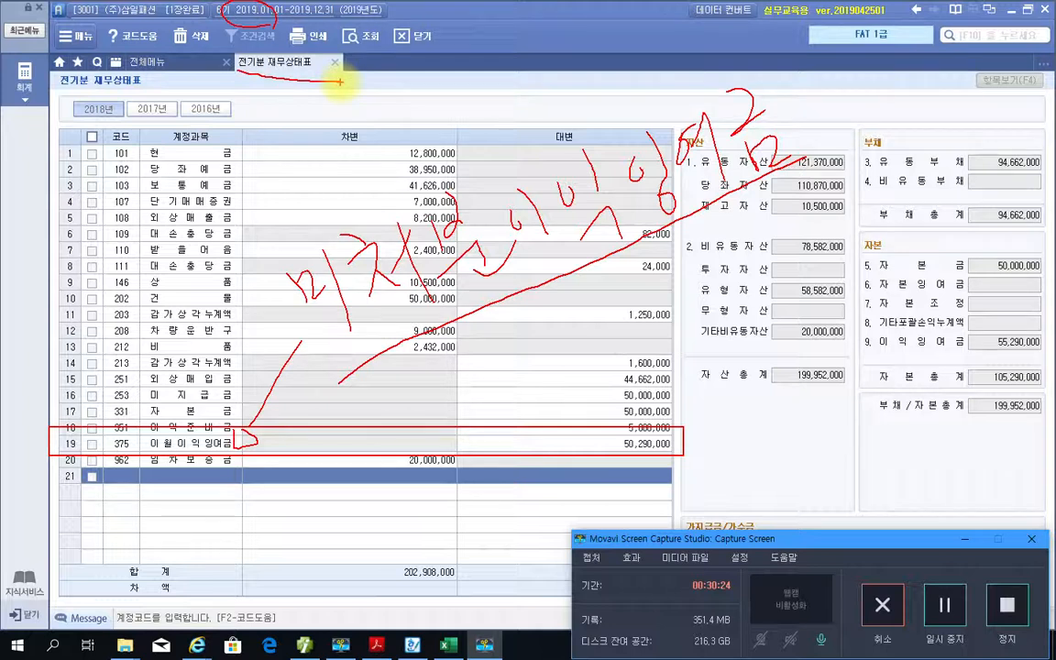
drag(117, 435, 151, 464)
drag(222, 420, 234, 472)
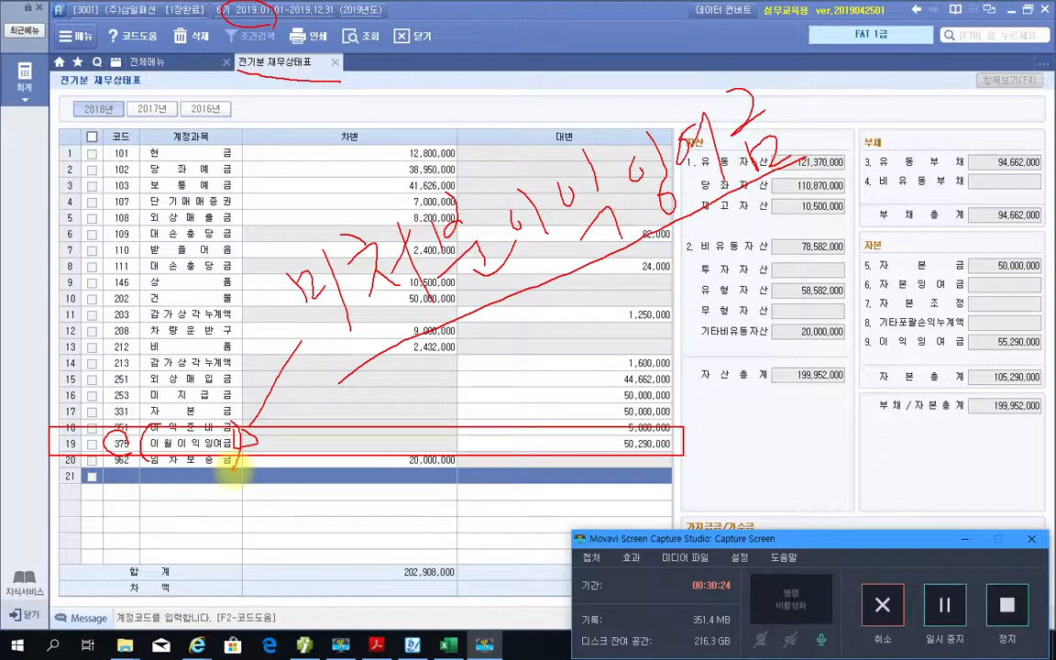
mouse_move(250, 179)
mouse_down()
mouse_move(310, 147)
mouse_move(286, 181)
mouse_move(265, 187)
mouse_move(320, 206)
mouse_up()
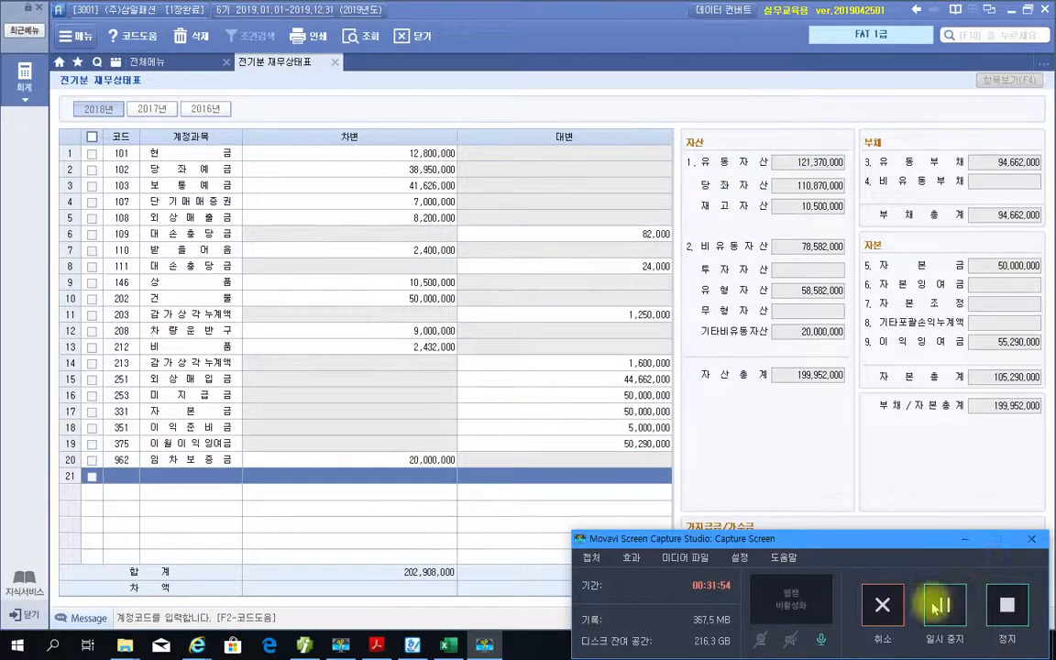
click(936, 605)
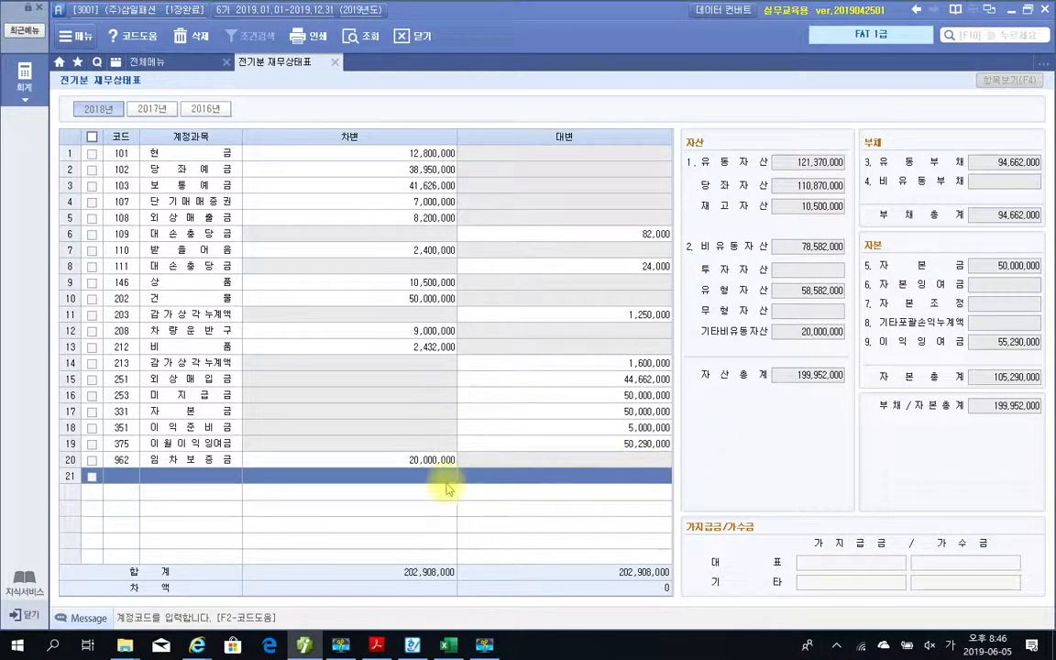
Review the 대손충당금 (109), 비품 (212), 감가상각누계액 (213) and 이월이익잉여금 (375) rows of the completed 전기분 재무상태표.
click(248, 444)
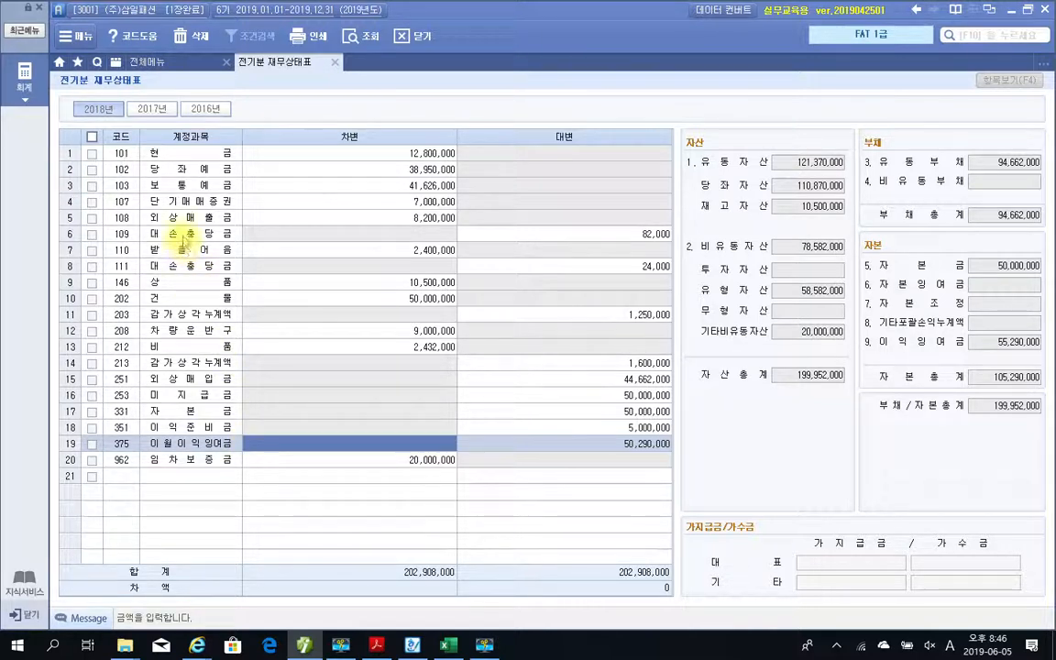
click(166, 234)
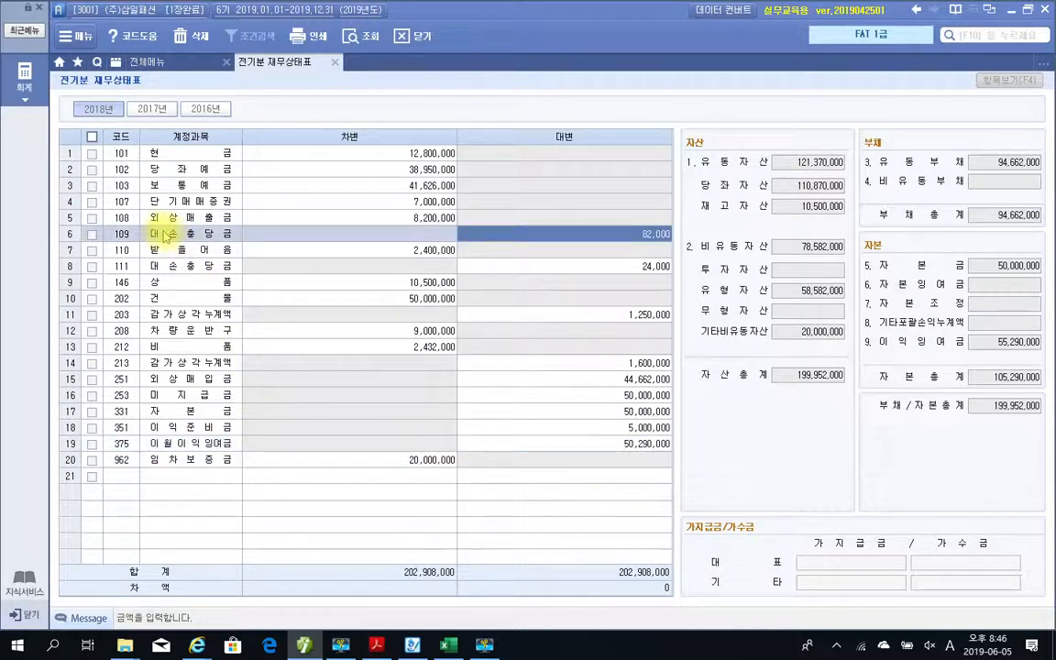
click(180, 365)
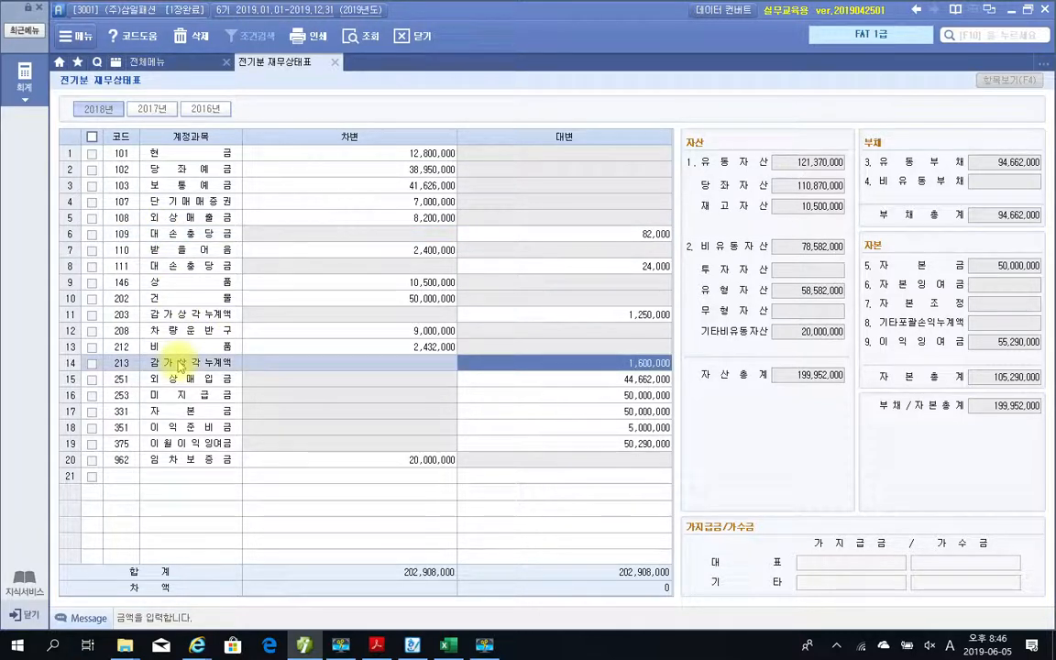
key(Left)
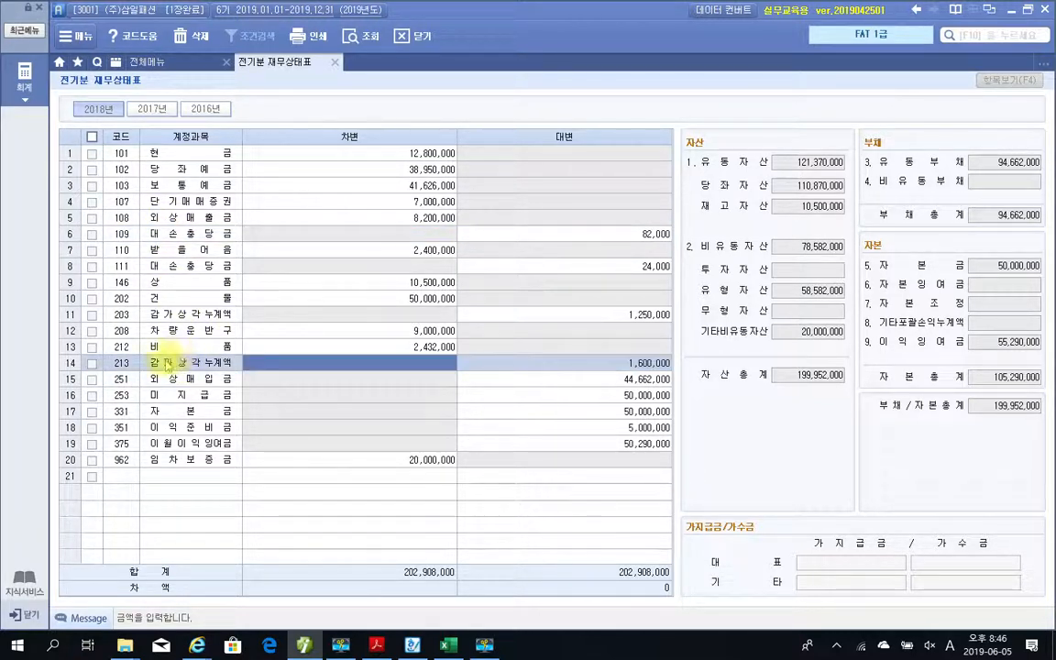
click(165, 350)
key(Right)
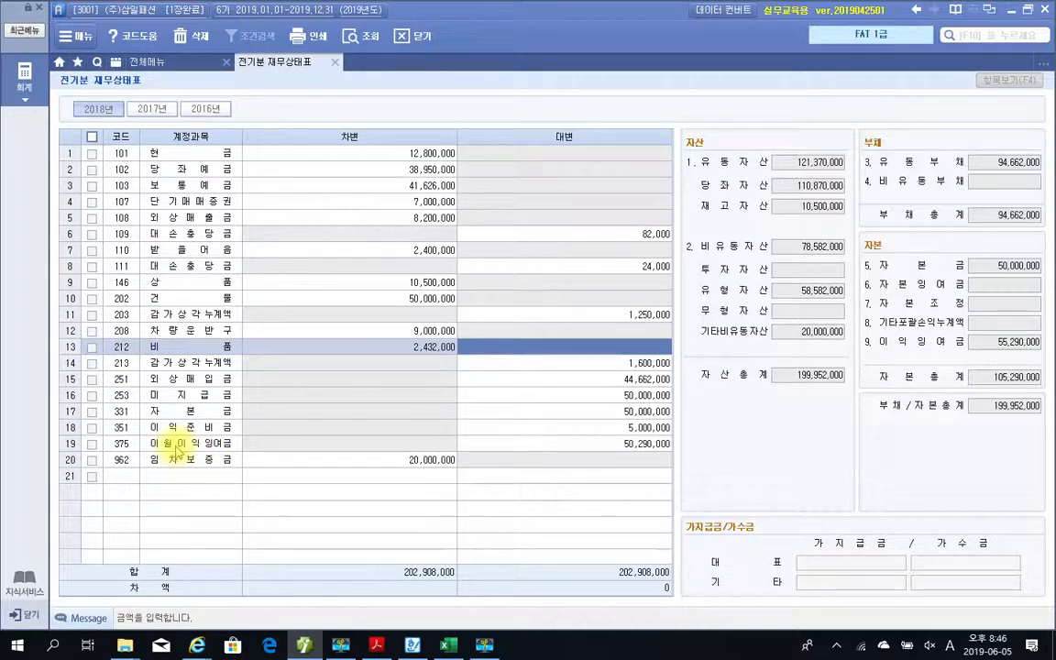
click(177, 446)
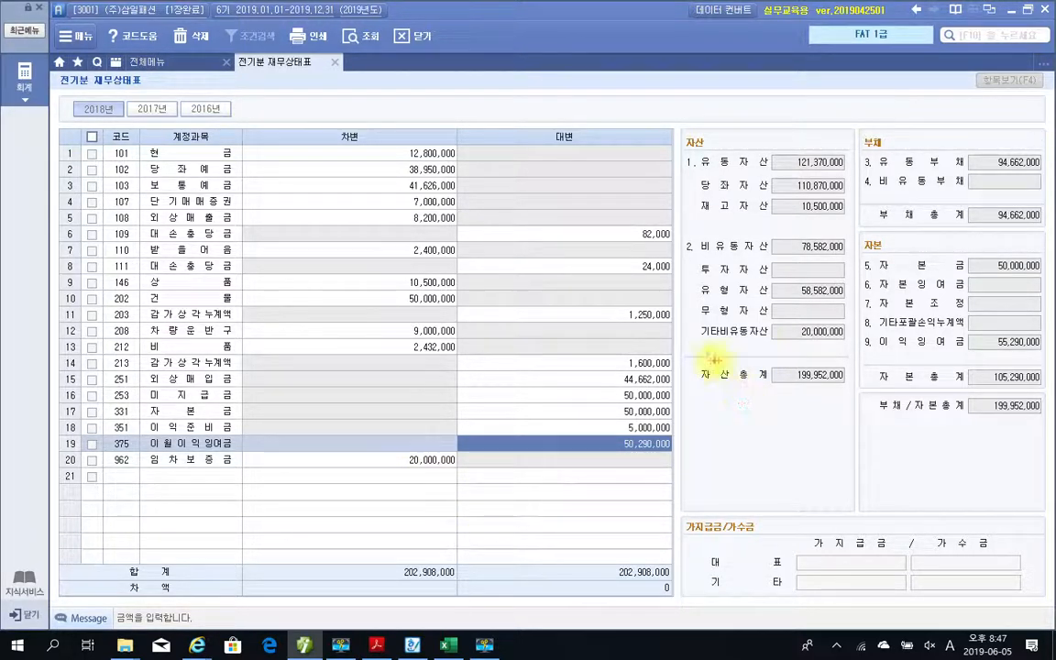
Check the 자산총계, 부채/자본총계 and 차액 of the completed 전기분 재무상태표.
mouse_move(692, 360)
mouse_down()
mouse_move(758, 396)
mouse_move(855, 396)
mouse_move(1043, 427)
mouse_up()
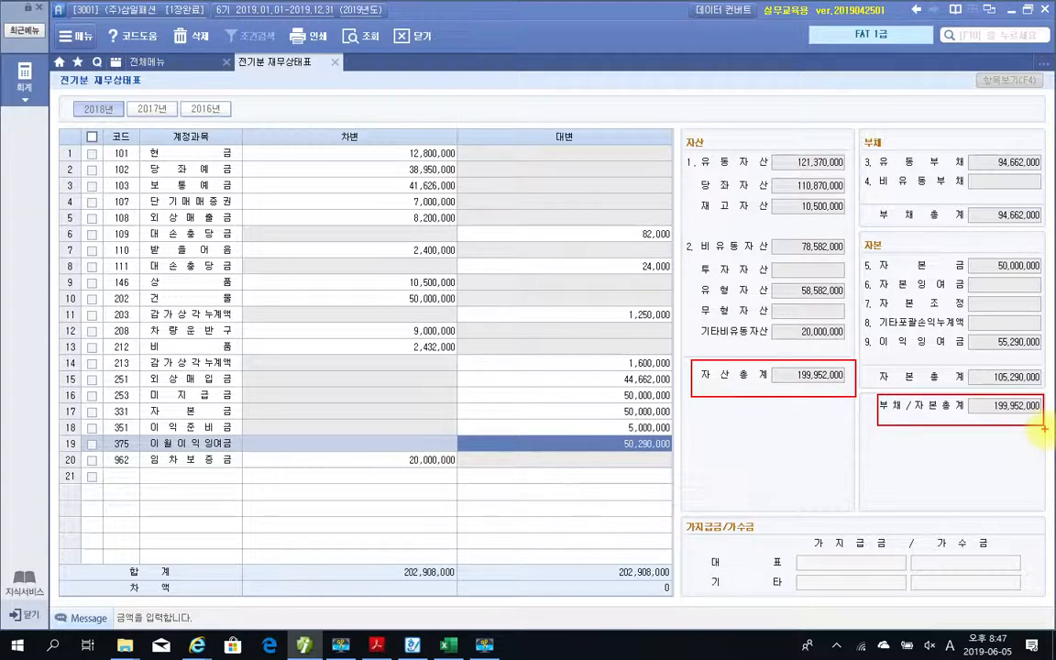
drag(668, 616, 675, 615)
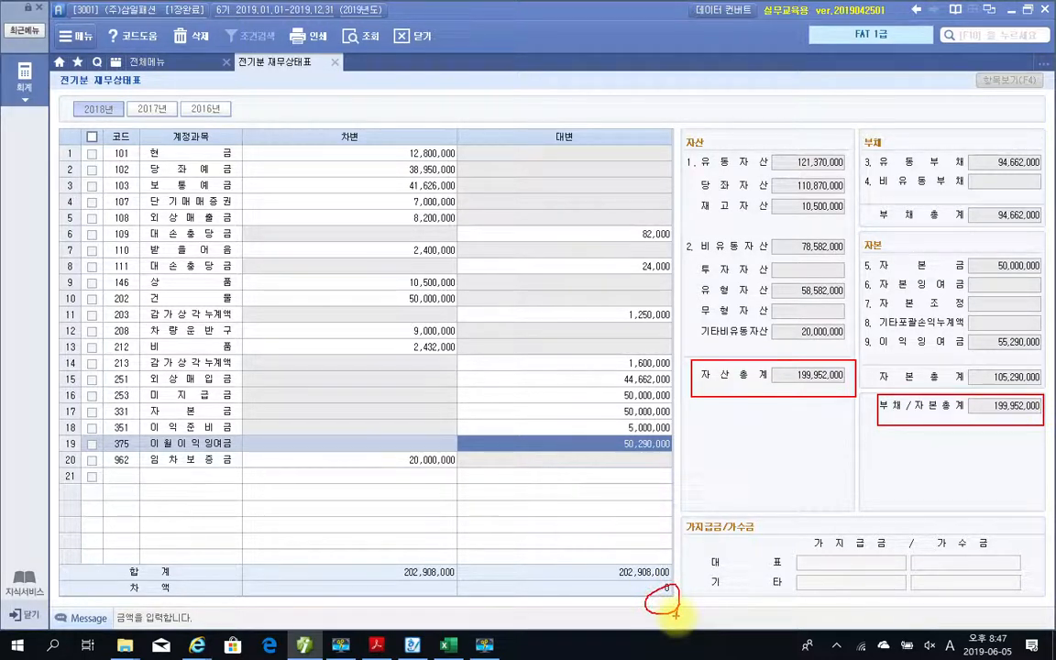
mouse_move(168, 570)
mouse_down()
mouse_move(139, 603)
mouse_move(180, 603)
mouse_up()
key(Escape)
Compare the 차변 and 대변 합계 with 자산총계 and 부채/자본총계, examining the 대손충당금 and 감가상각누계액 amounts behind the difference.
drag(380, 550, 459, 586)
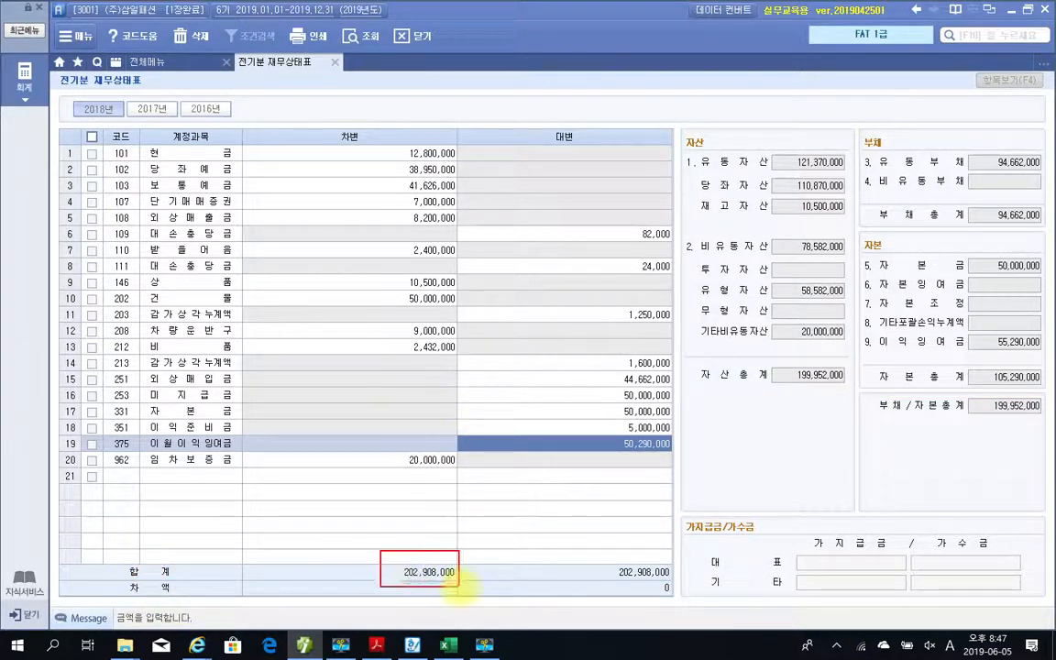
mouse_move(583, 550)
mouse_down()
mouse_move(603, 574)
mouse_move(685, 588)
mouse_up()
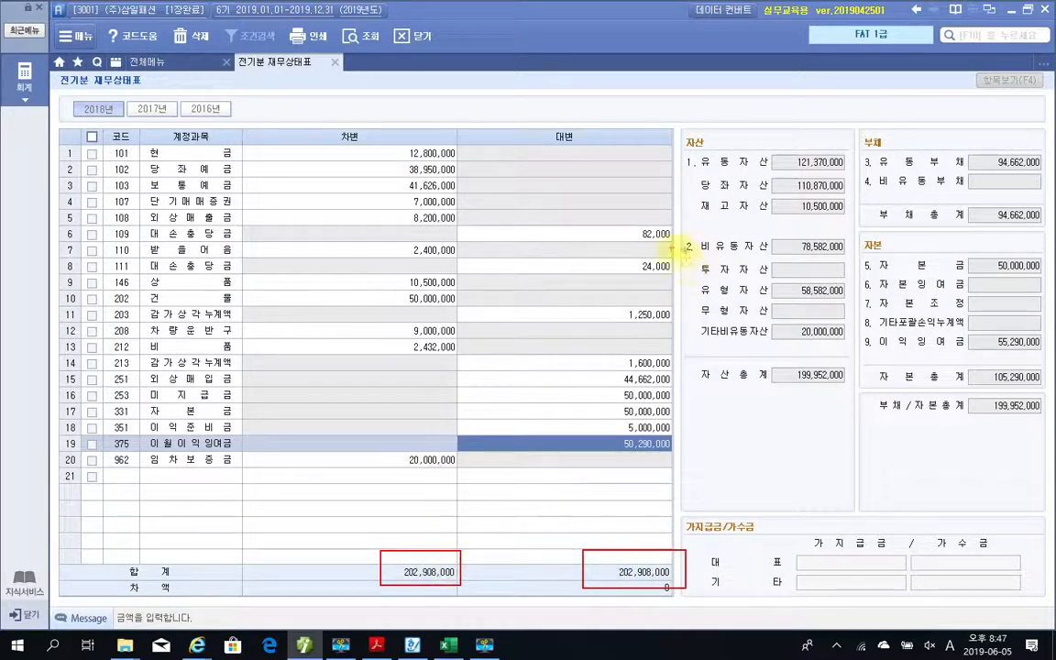
drag(633, 235, 670, 236)
drag(630, 272, 670, 272)
drag(623, 323, 679, 322)
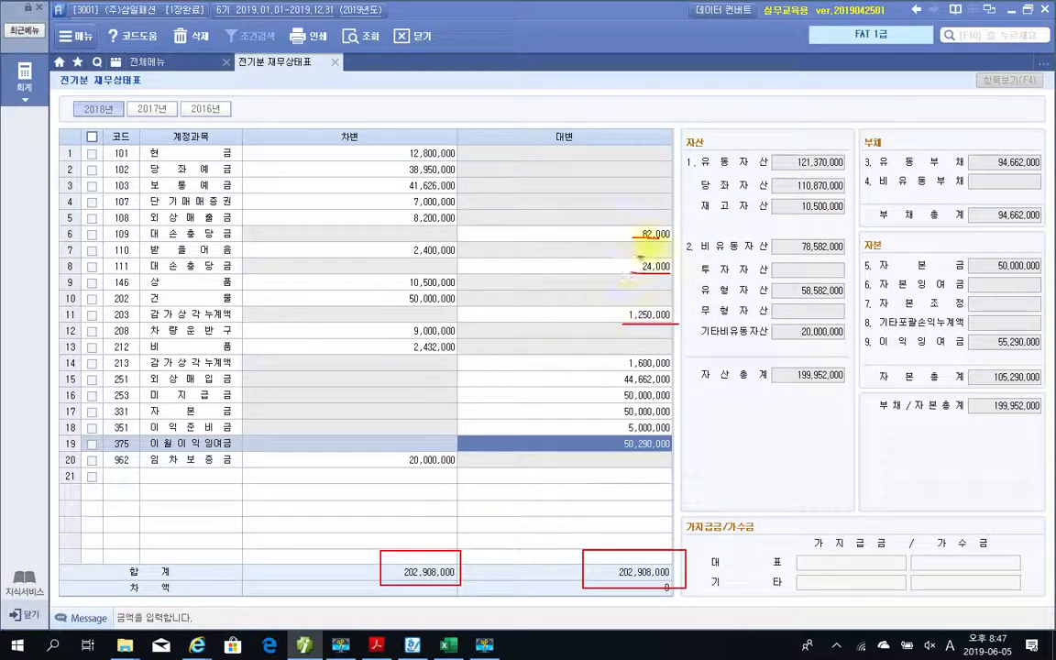
mouse_move(605, 294)
mouse_down()
mouse_move(660, 335)
mouse_move(668, 231)
mouse_move(677, 311)
mouse_up()
mouse_move(661, 577)
mouse_down()
mouse_move(606, 552)
mouse_move(667, 565)
mouse_move(669, 583)
mouse_up()
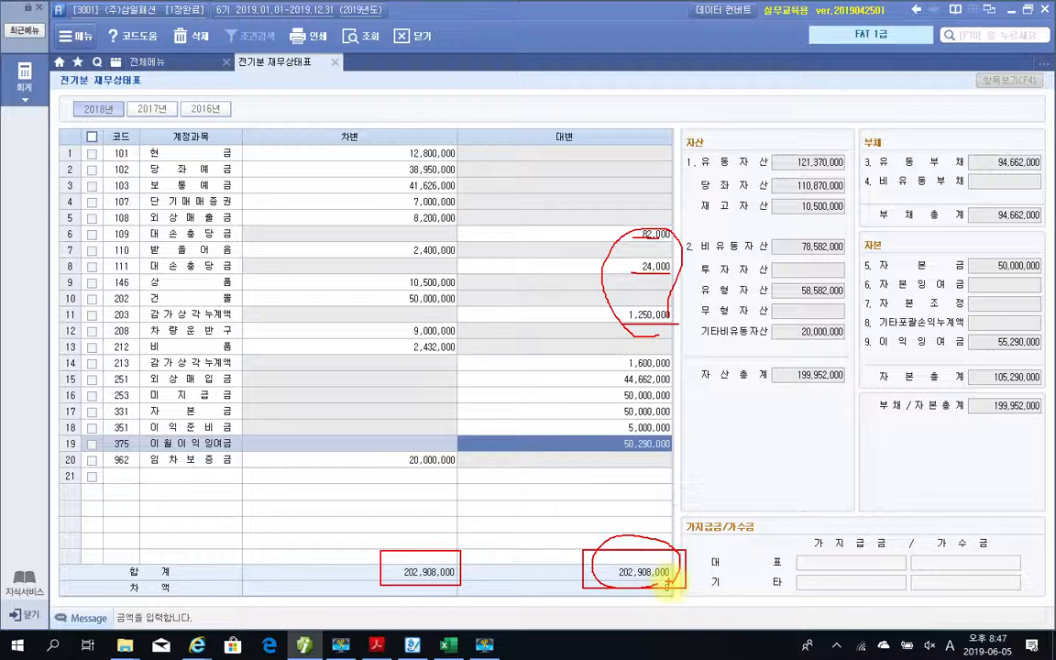
mouse_move(401, 532)
mouse_down()
mouse_move(405, 547)
mouse_move(435, 539)
mouse_up()
drag(584, 542, 627, 527)
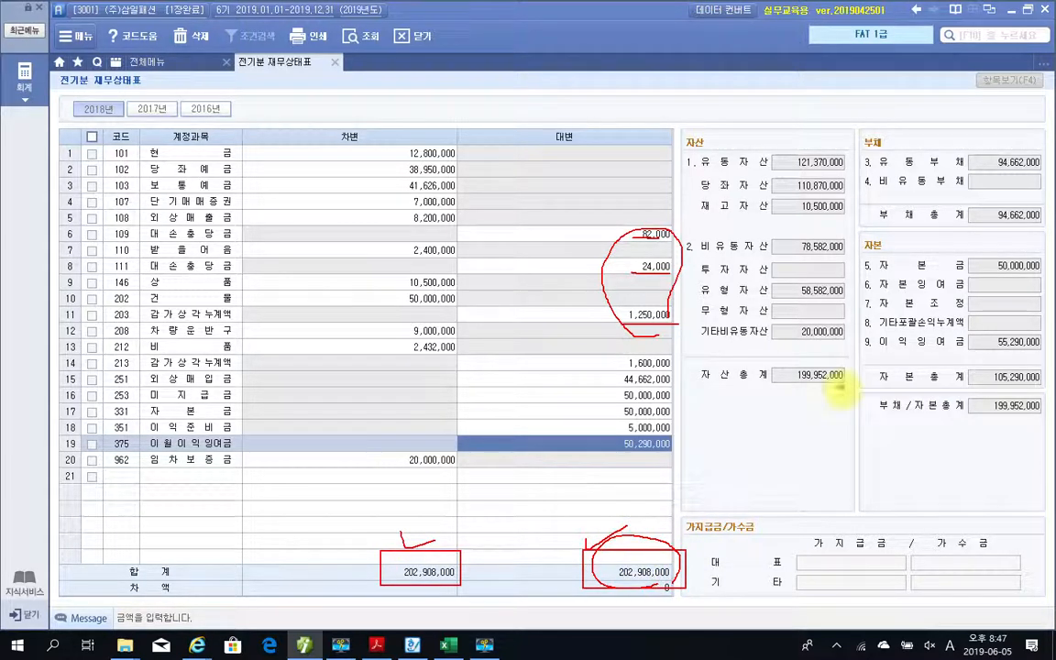
drag(688, 359, 684, 385)
mouse_move(786, 411)
mouse_down()
mouse_move(845, 380)
mouse_move(738, 357)
mouse_up()
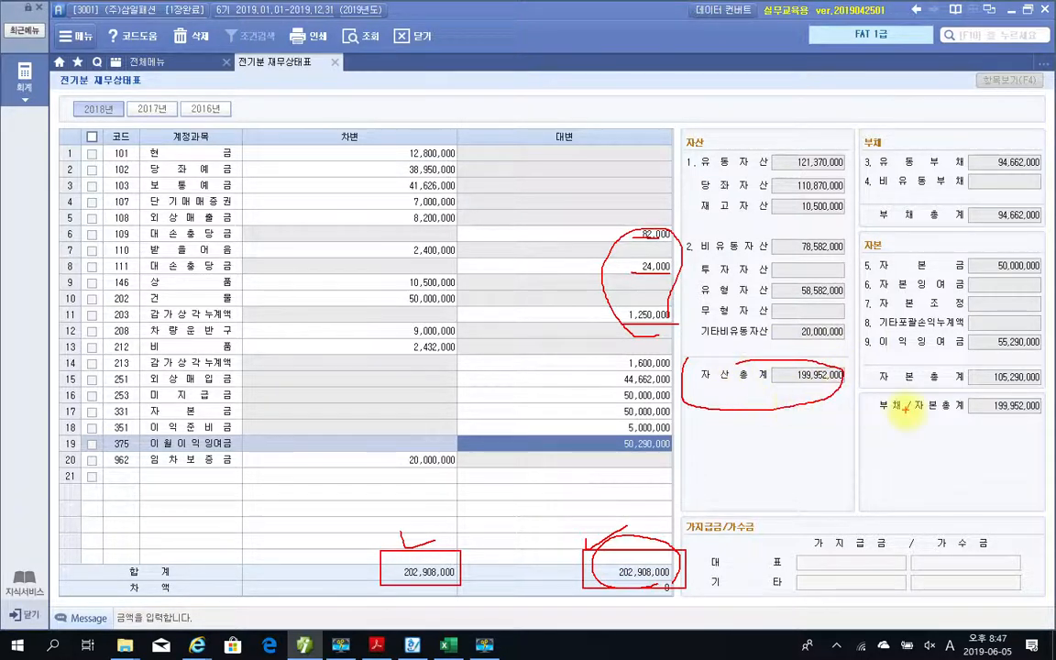
mouse_move(914, 392)
mouse_down()
mouse_move(873, 409)
mouse_move(1008, 444)
mouse_move(953, 390)
mouse_move(903, 383)
mouse_up()
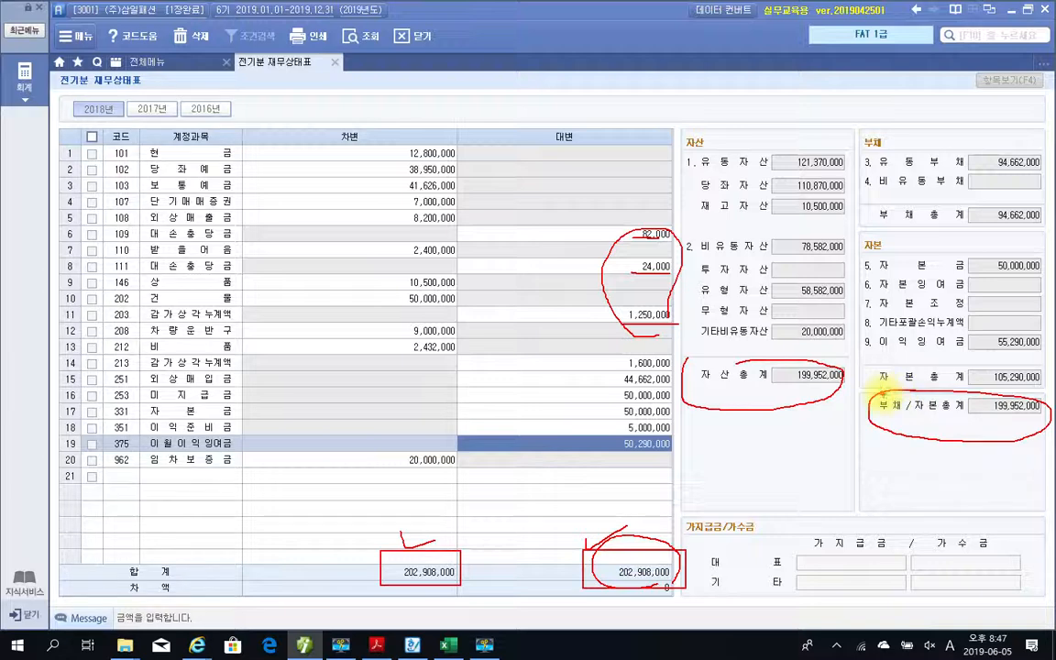
key(Escape)
Switch to 03 3부1장.pdf in Acrobat Reader and read the notes on 146 상품 and 375 이월이익잉여금 on page 182.
click(306, 642)
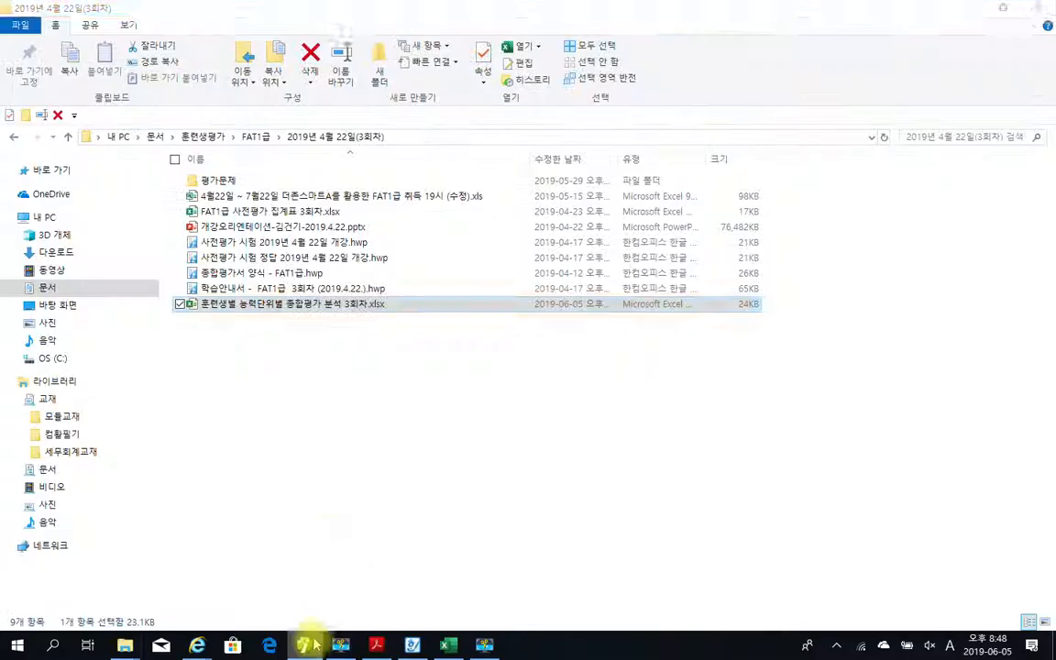
click(377, 646)
scroll(366, 332, down, 10)
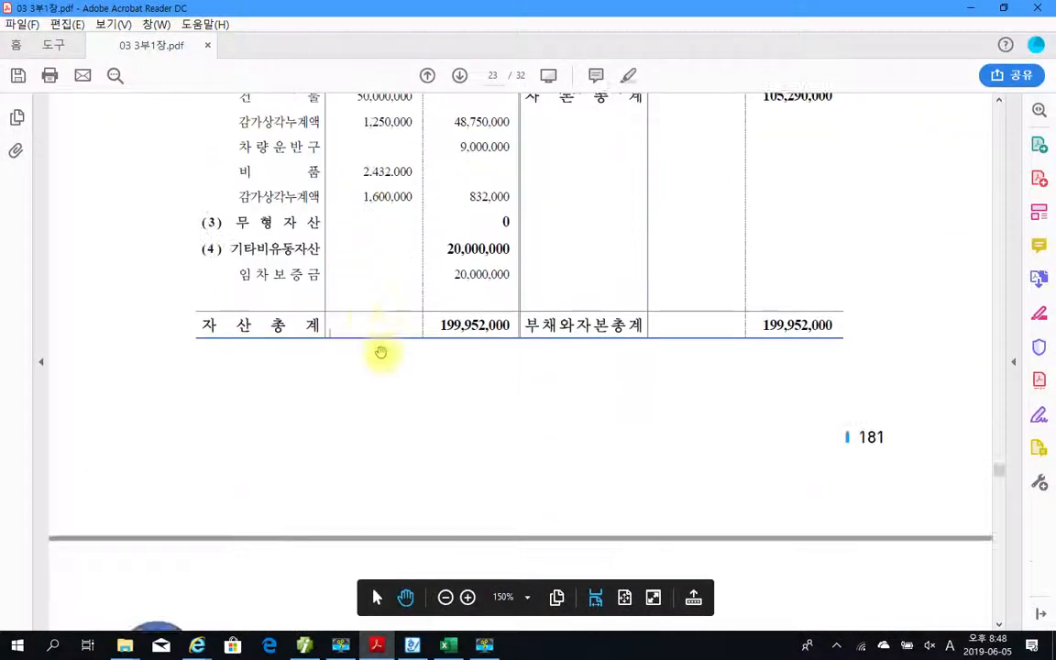
scroll(378, 351, down, 6)
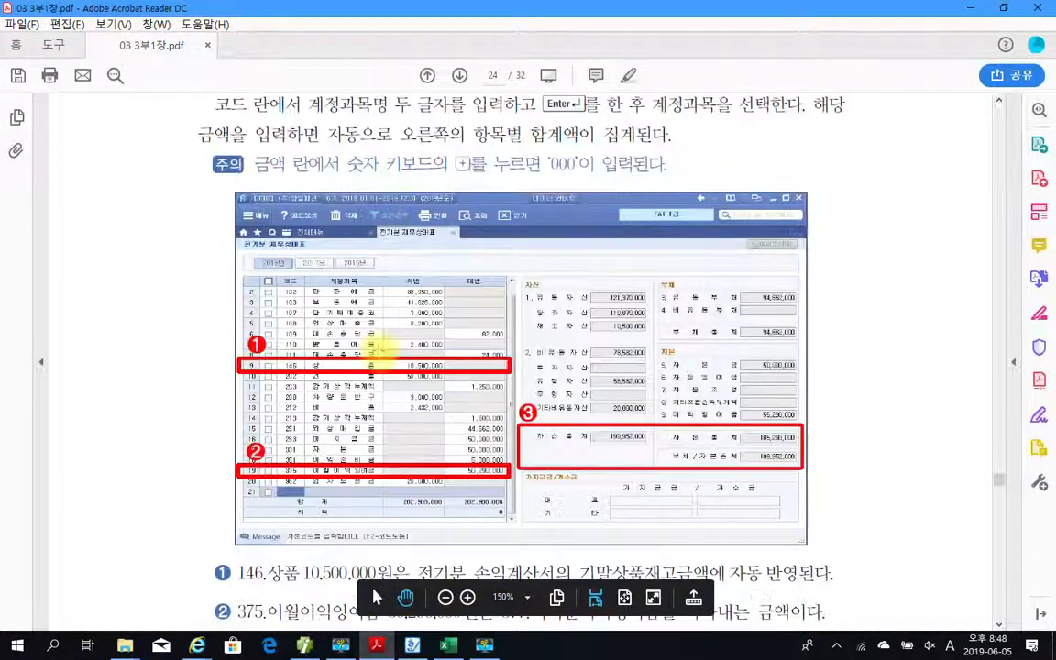
scroll(384, 354, down, 5)
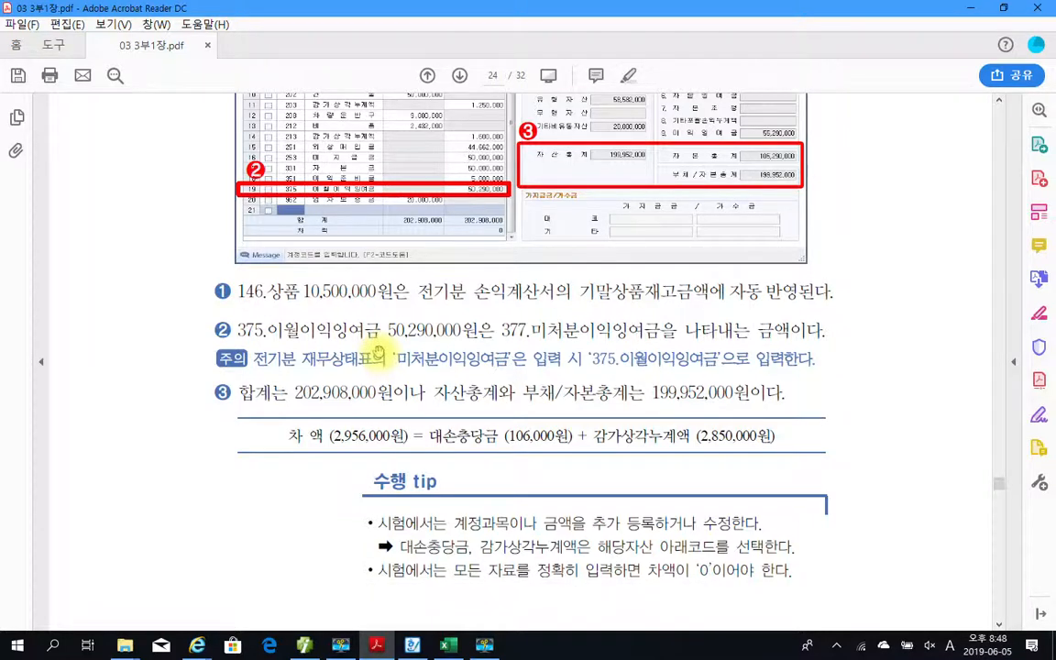
scroll(378, 353, down, 1)
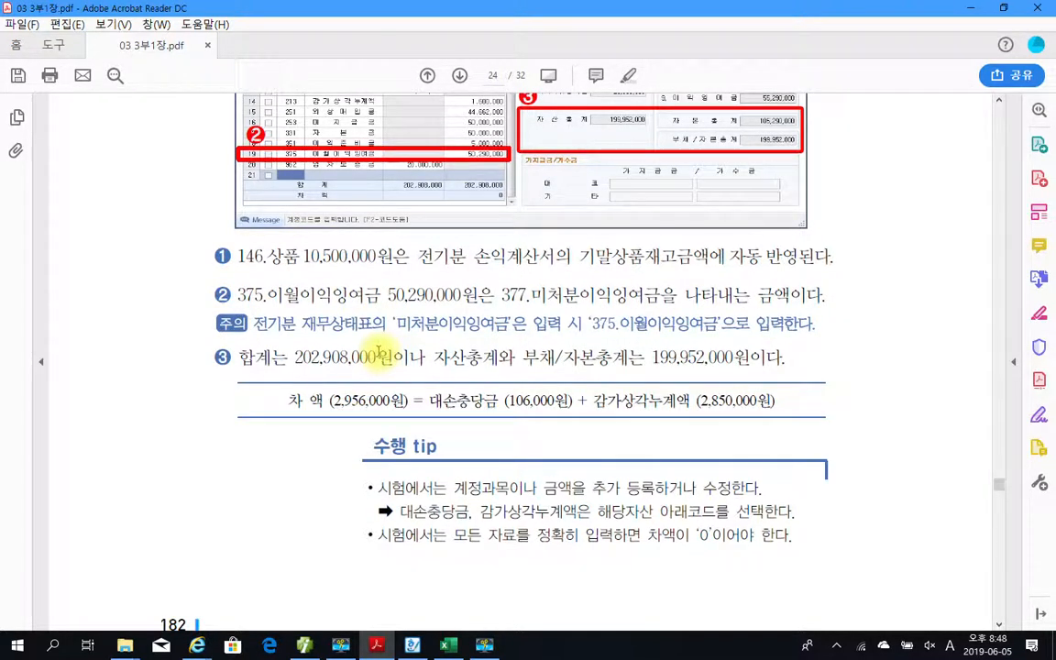
mouse_move(181, 271)
mouse_down()
mouse_move(433, 325)
mouse_move(778, 356)
mouse_move(834, 348)
mouse_up()
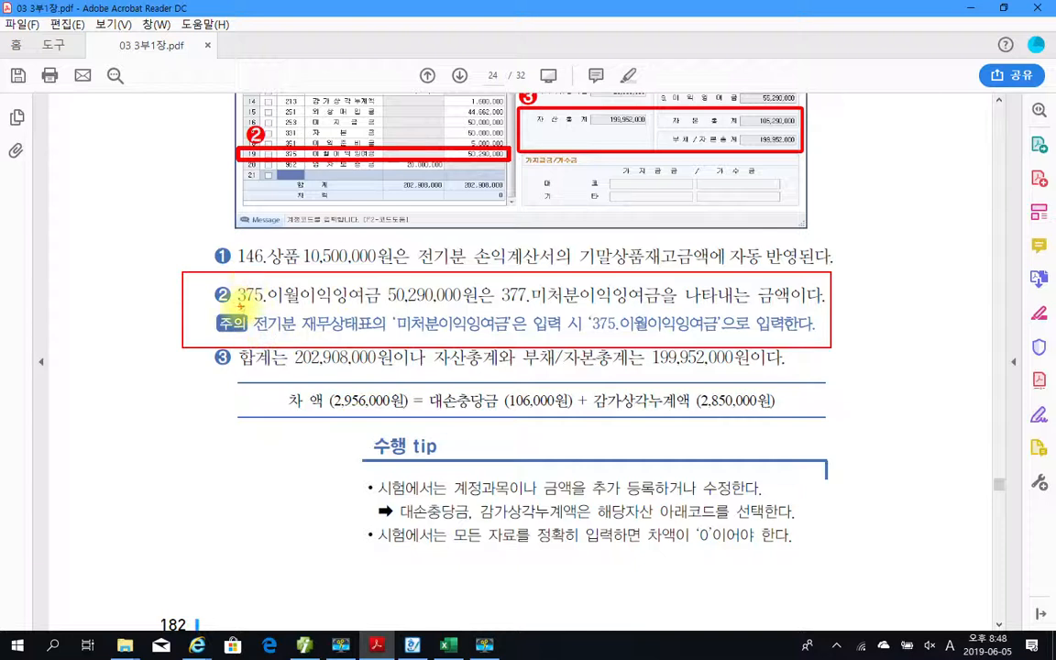
drag(159, 294, 190, 291)
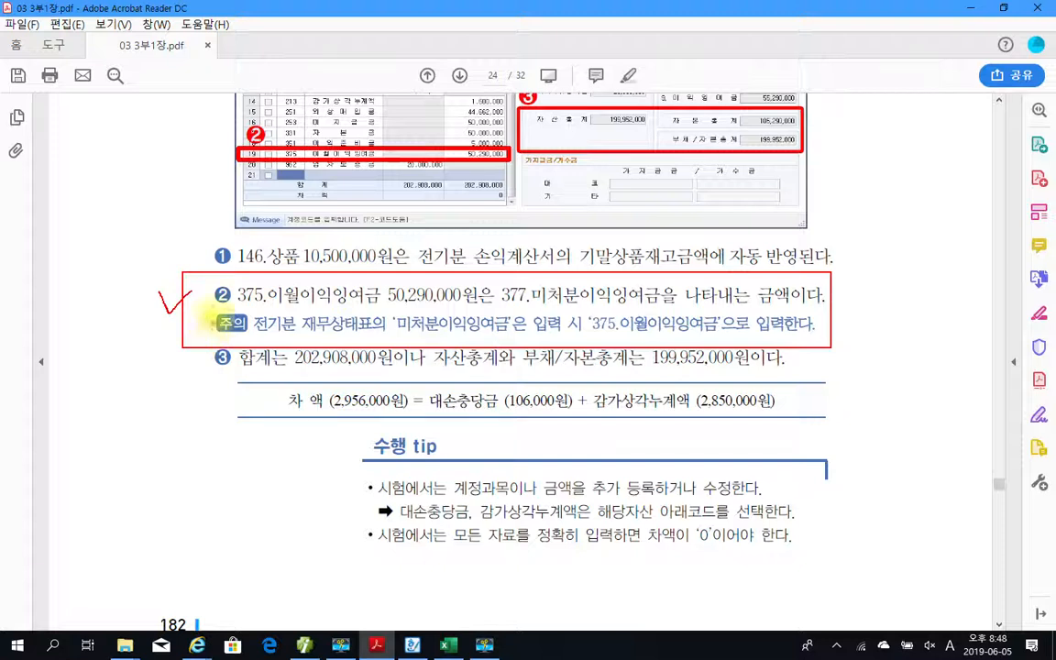
mouse_move(415, 244)
mouse_down()
mouse_move(429, 256)
mouse_move(561, 270)
mouse_up()
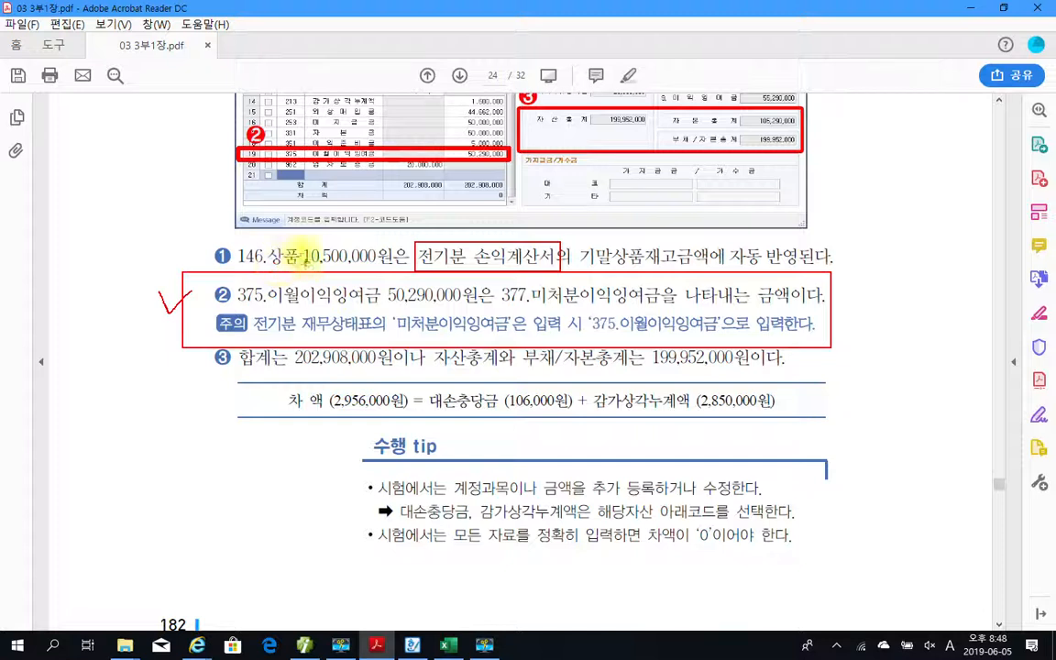
drag(266, 240, 300, 225)
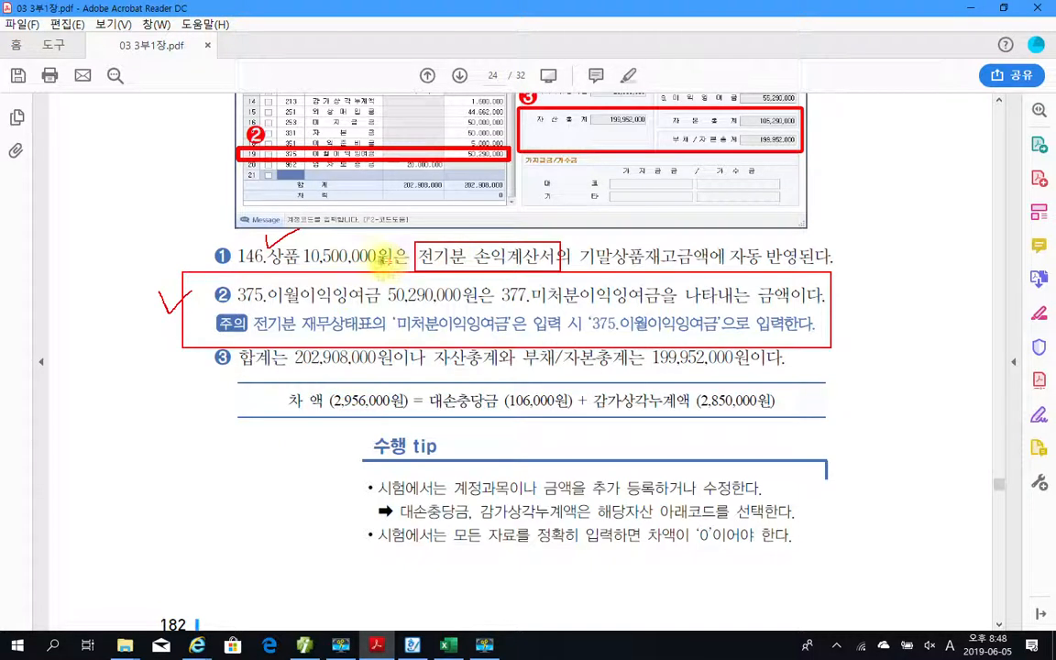
mouse_move(590, 240)
mouse_down()
mouse_move(584, 257)
mouse_move(596, 265)
mouse_move(662, 266)
mouse_move(719, 236)
mouse_move(587, 243)
mouse_up()
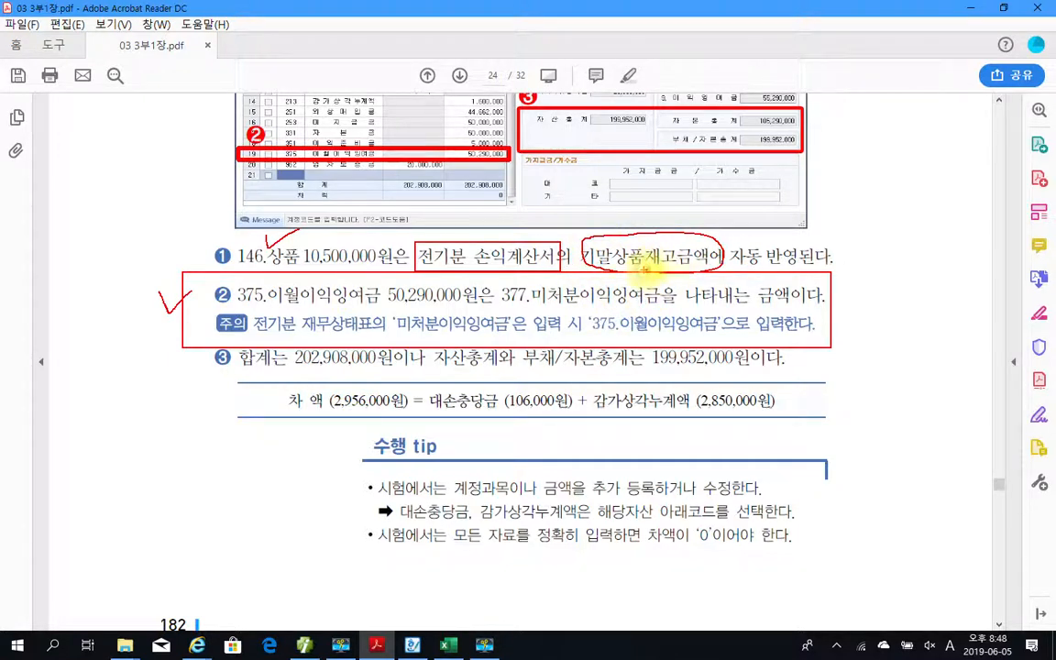
mouse_move(289, 253)
mouse_down()
mouse_move(381, 188)
mouse_move(702, 221)
mouse_up()
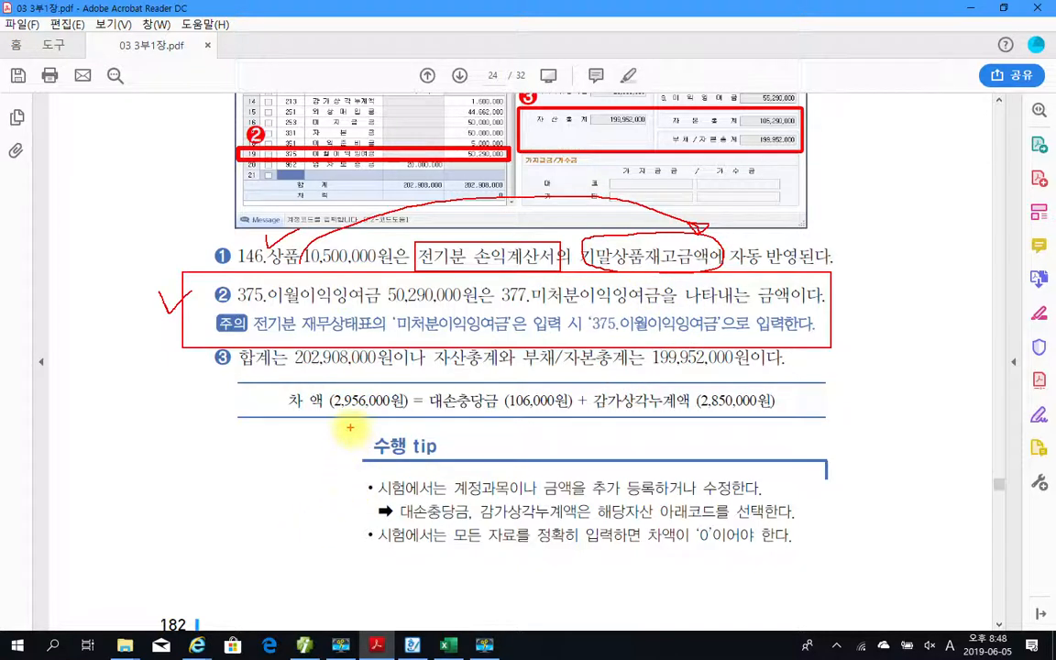
Read the 수행 tip on choosing codes for 대손충당금 and 감가상각누계액 and on the required 차액.
mouse_move(342, 424)
mouse_down()
mouse_move(516, 495)
mouse_move(868, 561)
mouse_up()
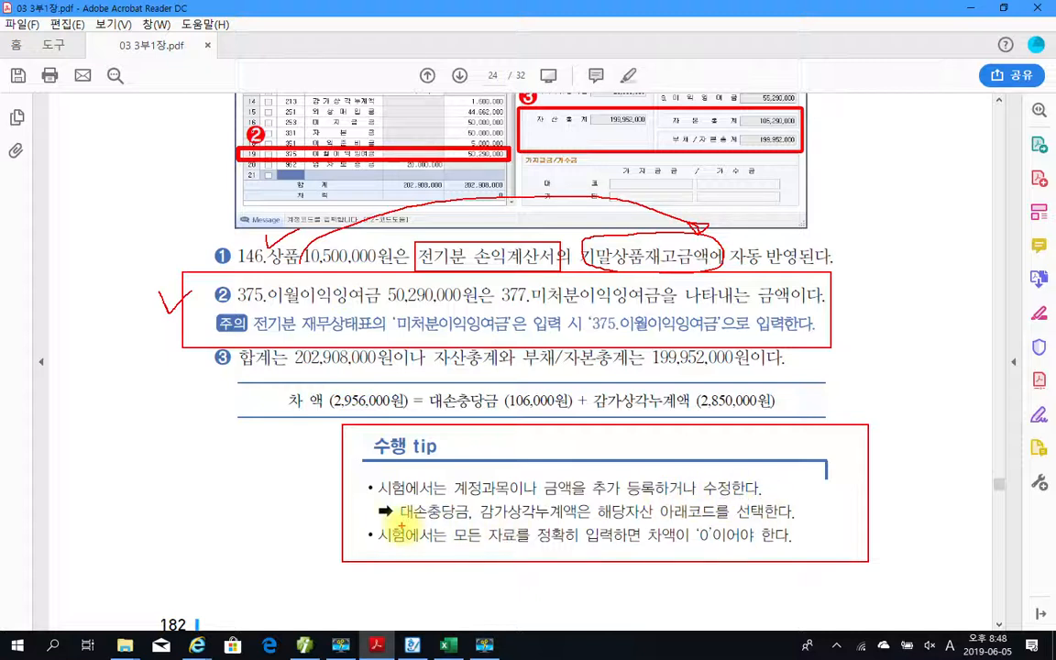
drag(400, 524, 584, 521)
drag(658, 524, 781, 524)
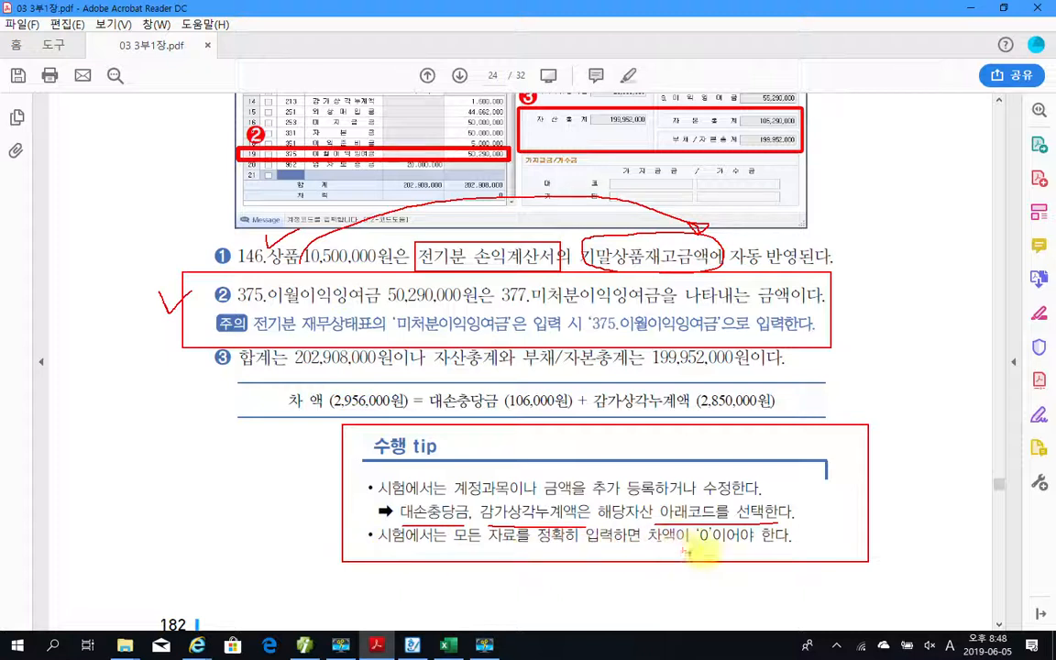
mouse_move(713, 549)
mouse_down()
mouse_move(698, 530)
mouse_move(714, 548)
mouse_up()
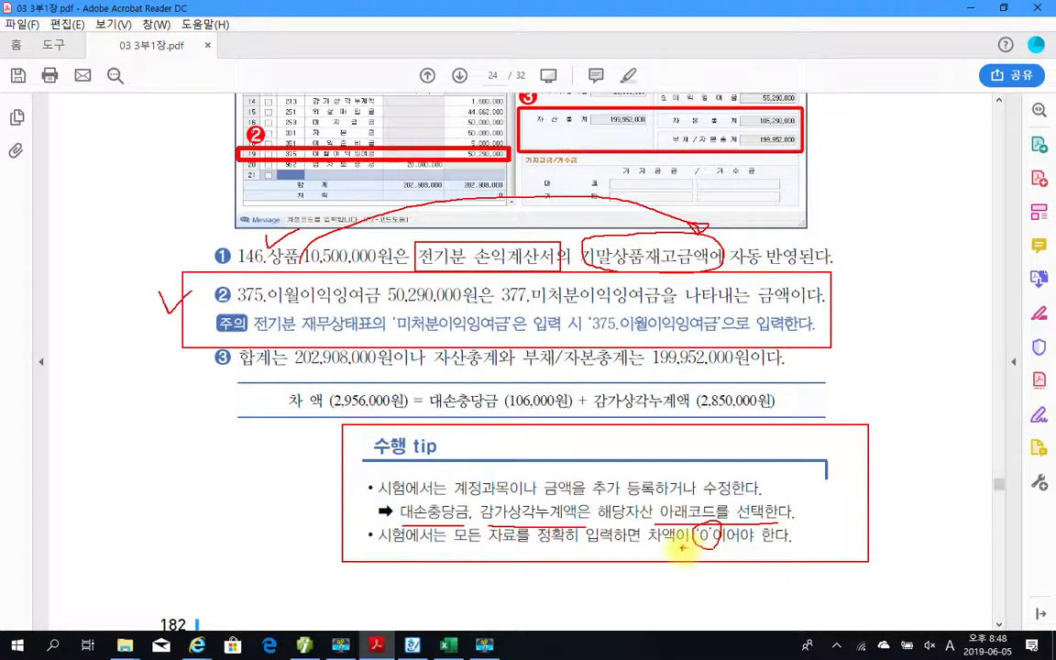
key(Escape)
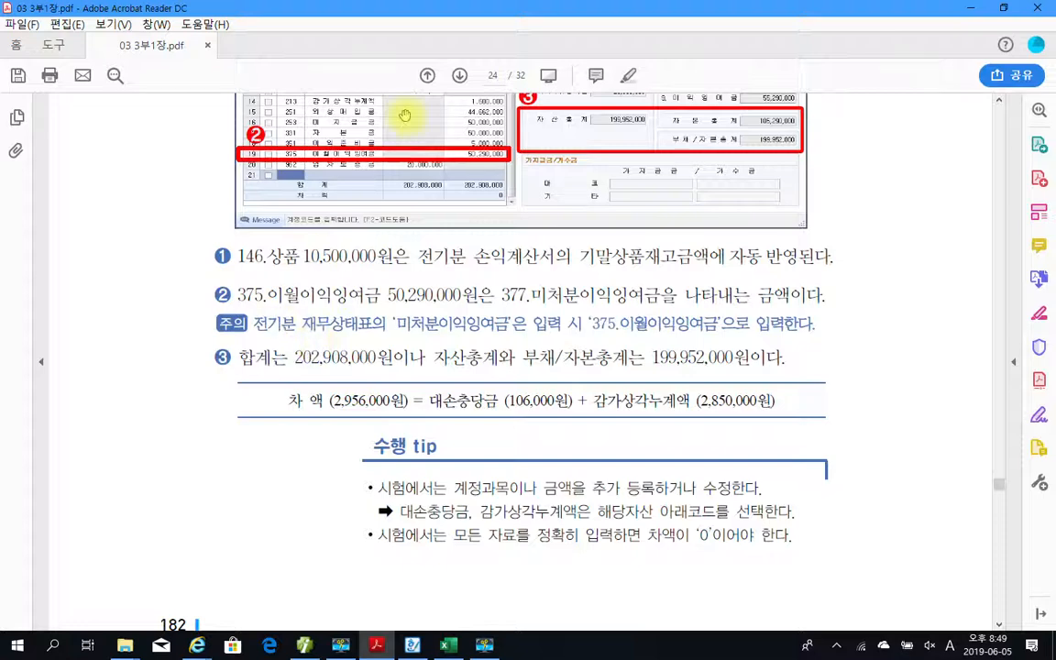
scroll(536, 288, up, 5)
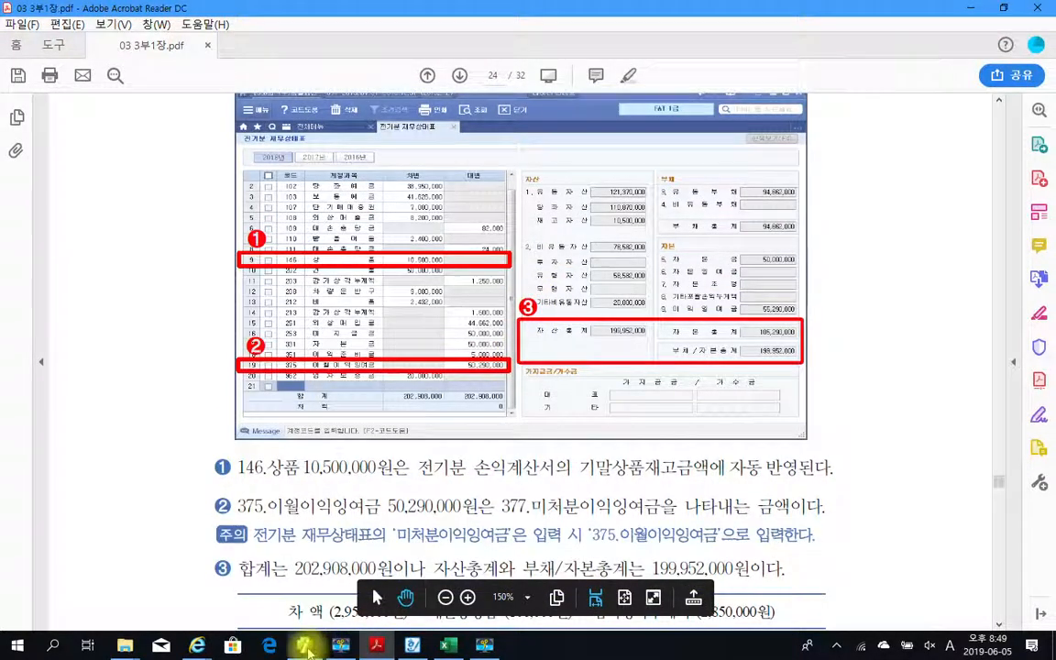
Return to SmartA and examine which account rows of the 전기분 재무상태표 make up the 유동자산 and 비유동자산 totals.
click(305, 645)
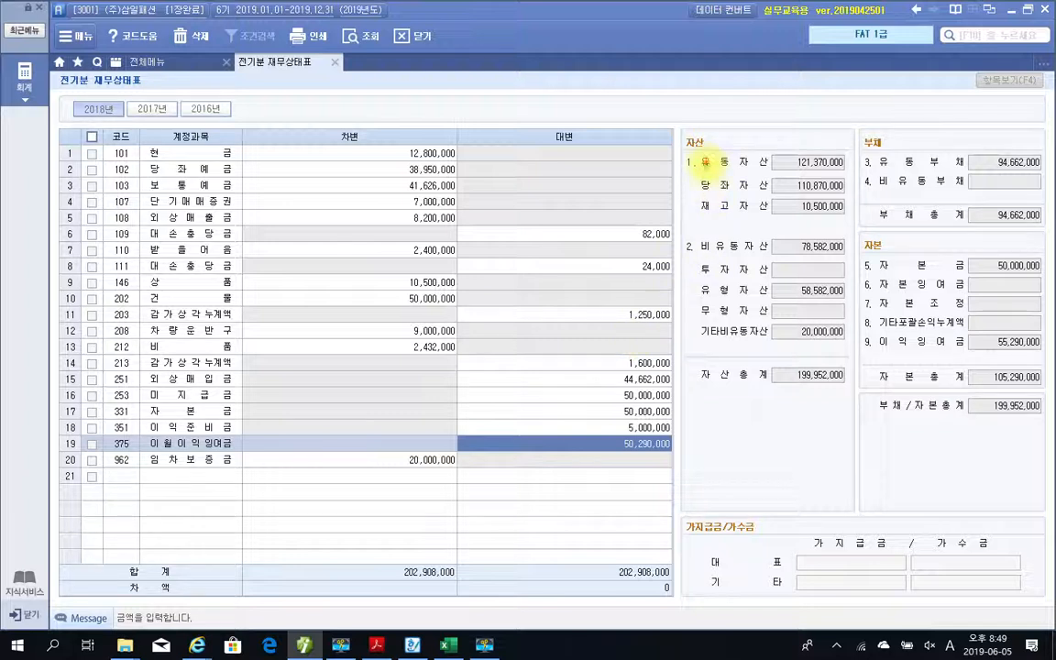
drag(702, 153, 846, 171)
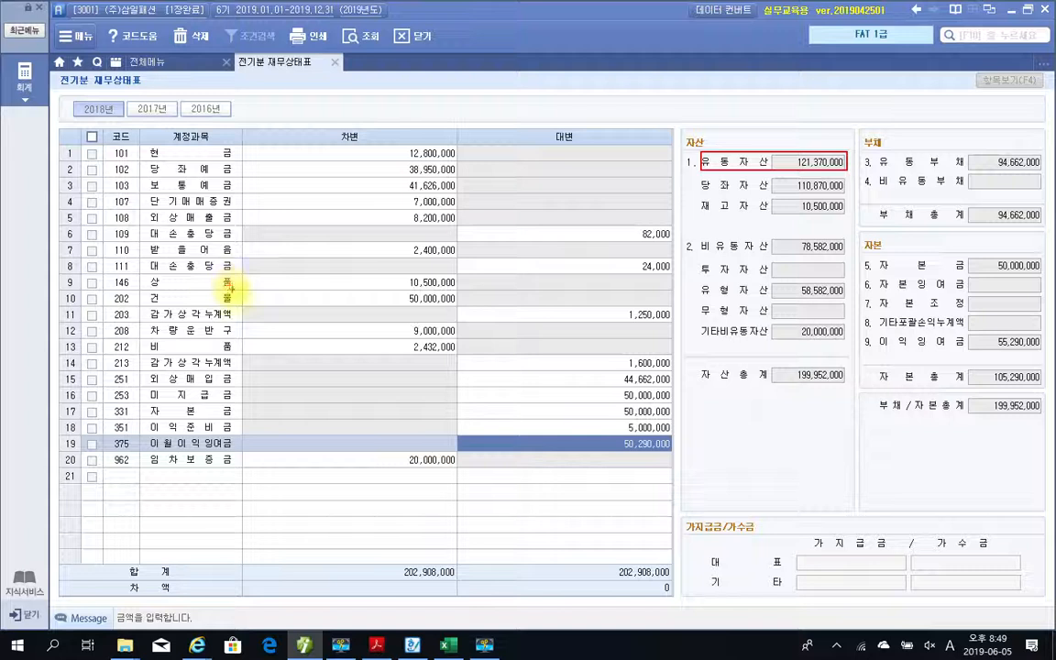
mouse_move(229, 292)
mouse_down()
mouse_move(269, 174)
mouse_move(247, 141)
mouse_up()
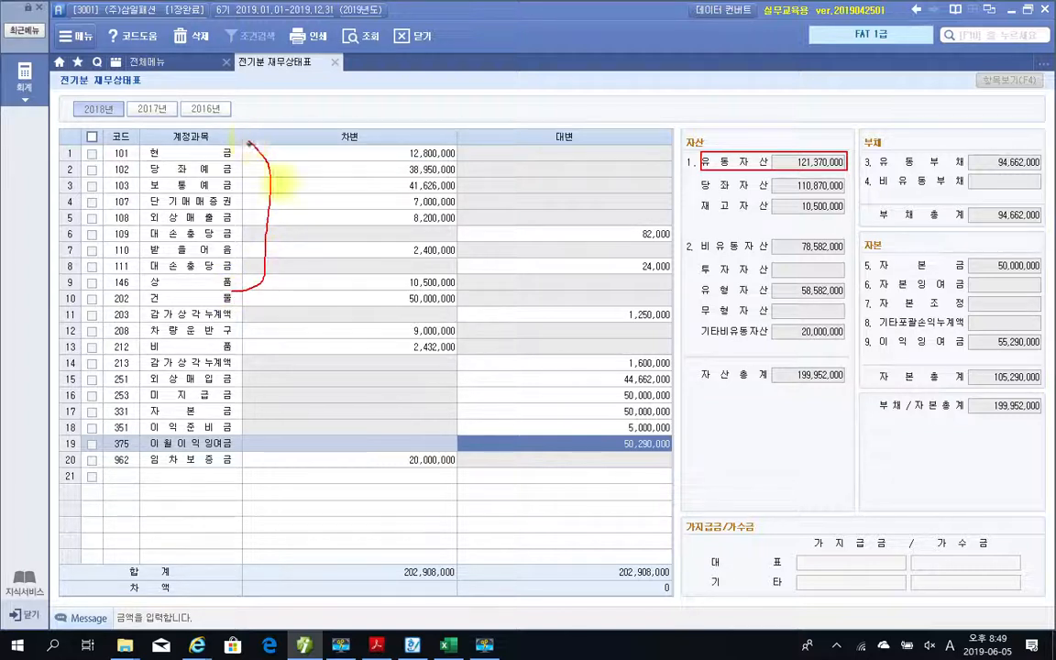
mouse_move(423, 146)
mouse_down()
mouse_move(359, 266)
mouse_move(472, 257)
mouse_move(417, 142)
mouse_up()
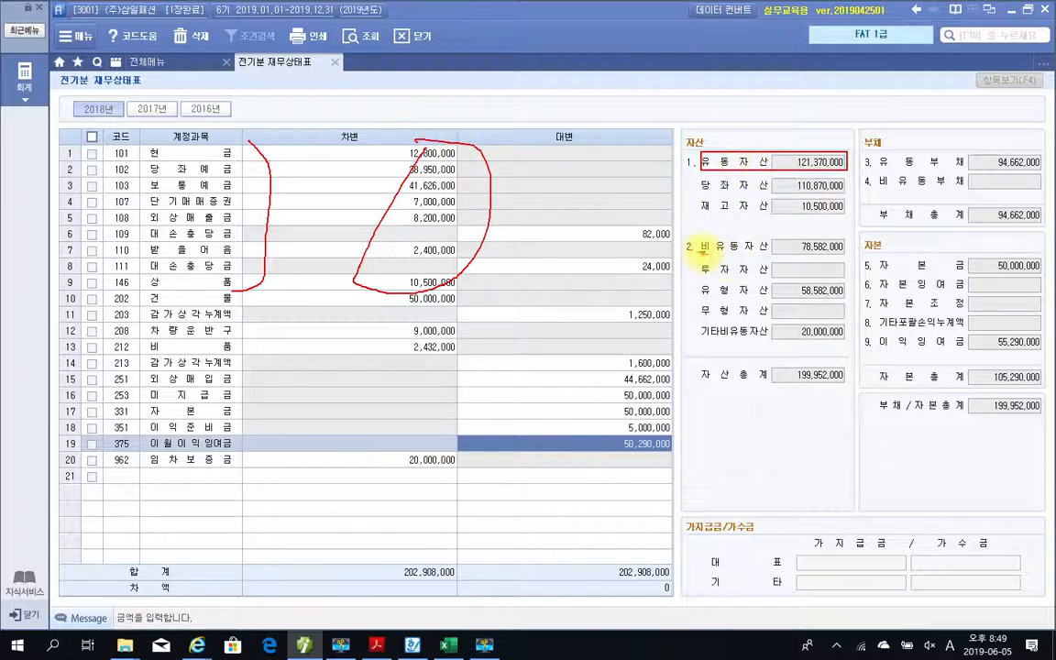
mouse_move(694, 242)
mouse_down()
mouse_move(830, 245)
mouse_move(718, 223)
mouse_up()
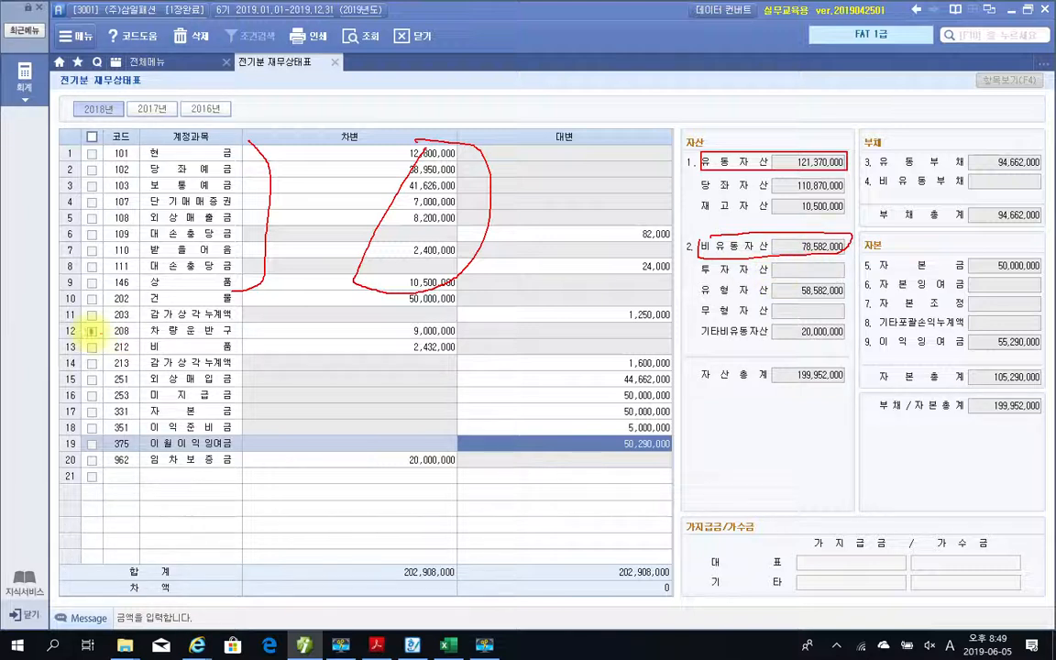
mouse_move(240, 291)
mouse_down()
mouse_move(252, 306)
mouse_move(246, 419)
mouse_up()
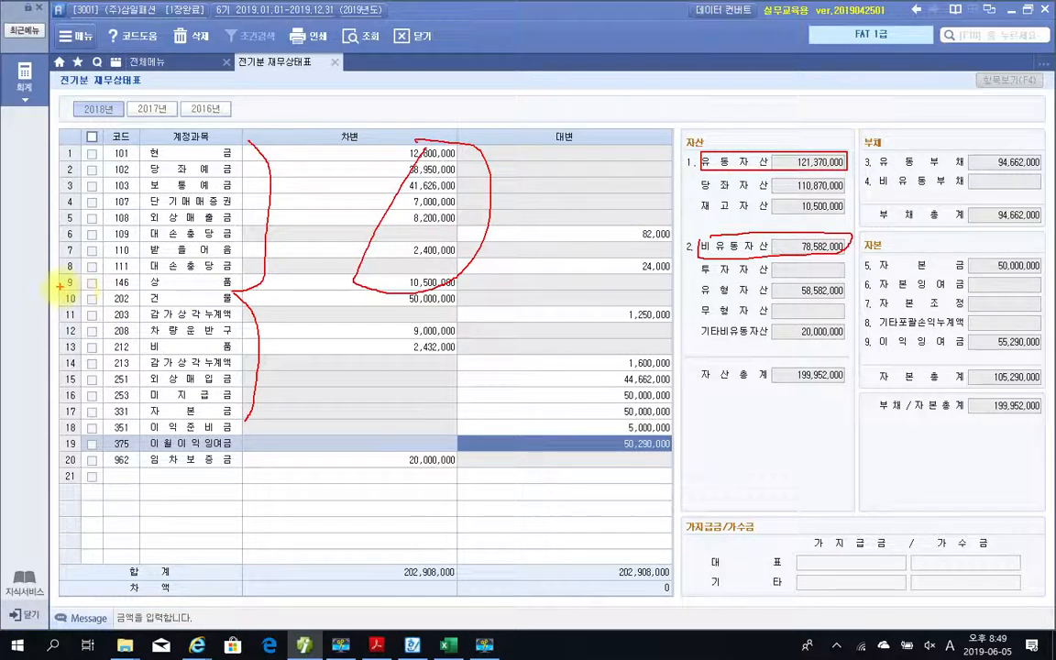
drag(57, 286, 704, 308)
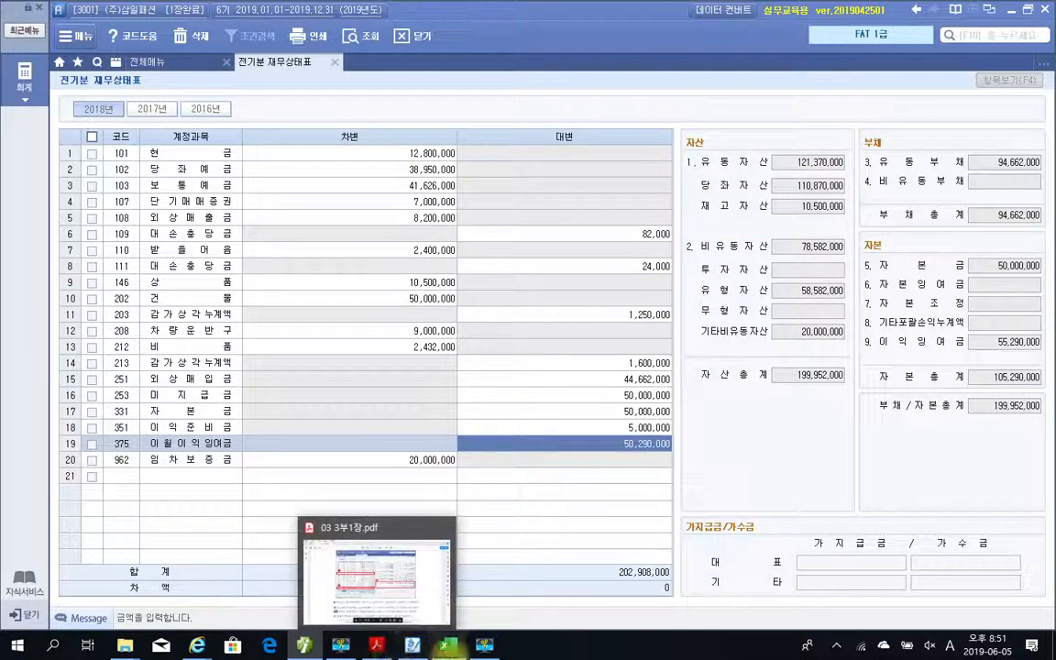
mouse_move(484, 641)
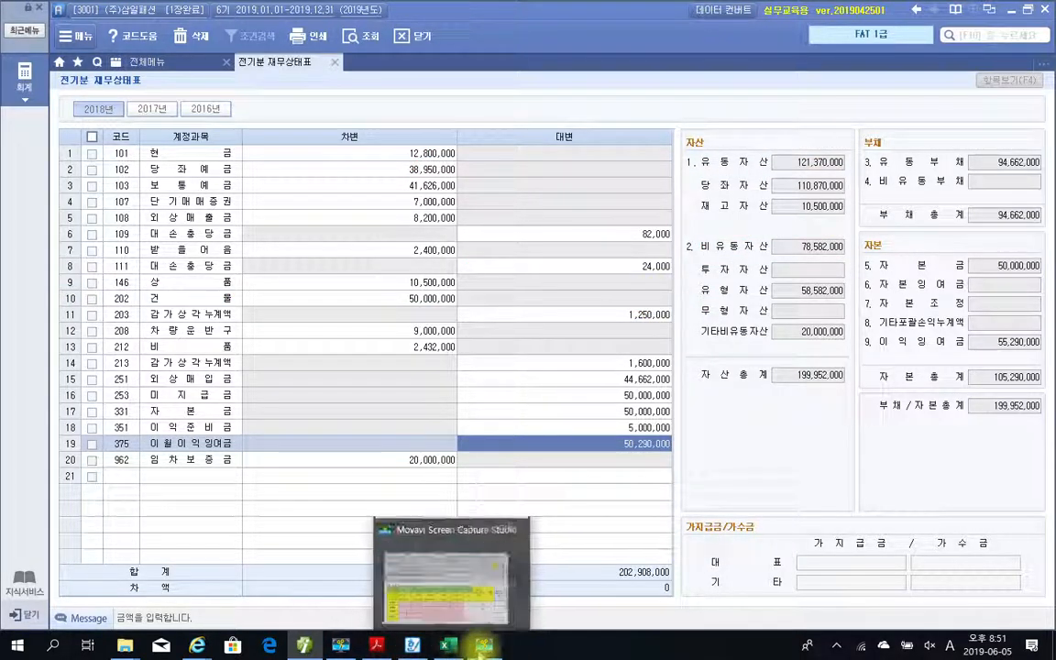
mouse_move(463, 616)
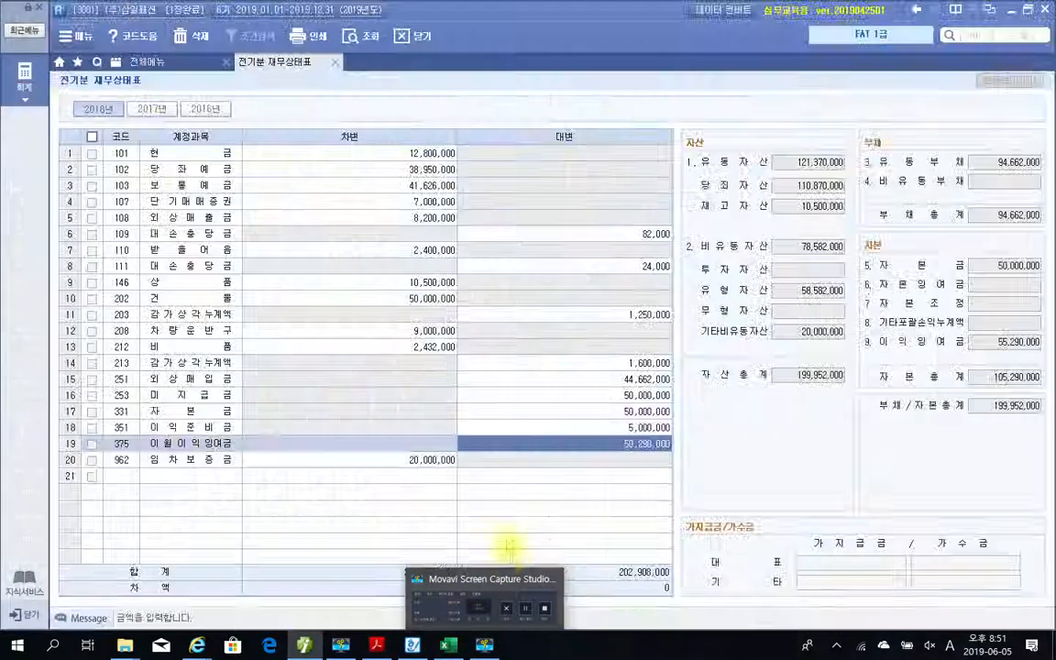